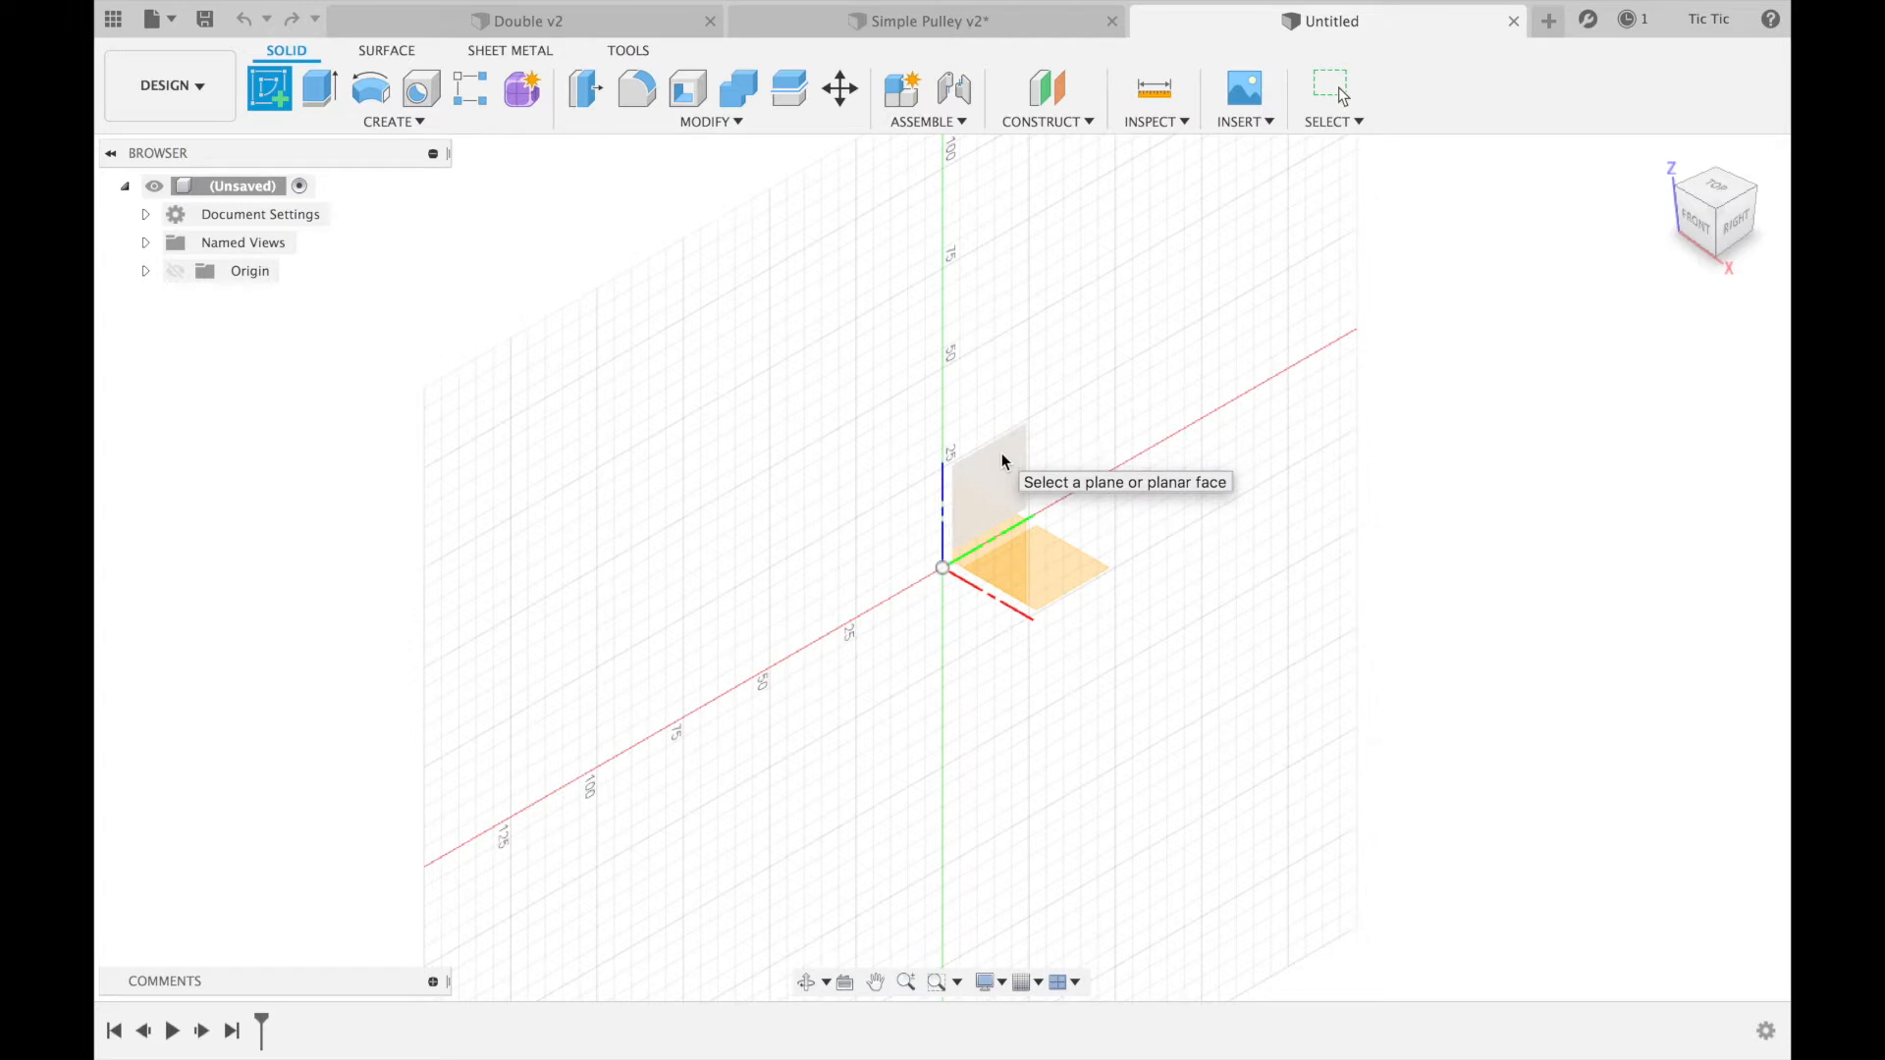
# - Start a sketch on the vertical YZ plane and draw a 3 mm diameter circle centred on the origin
pyautogui.click(1005, 450)
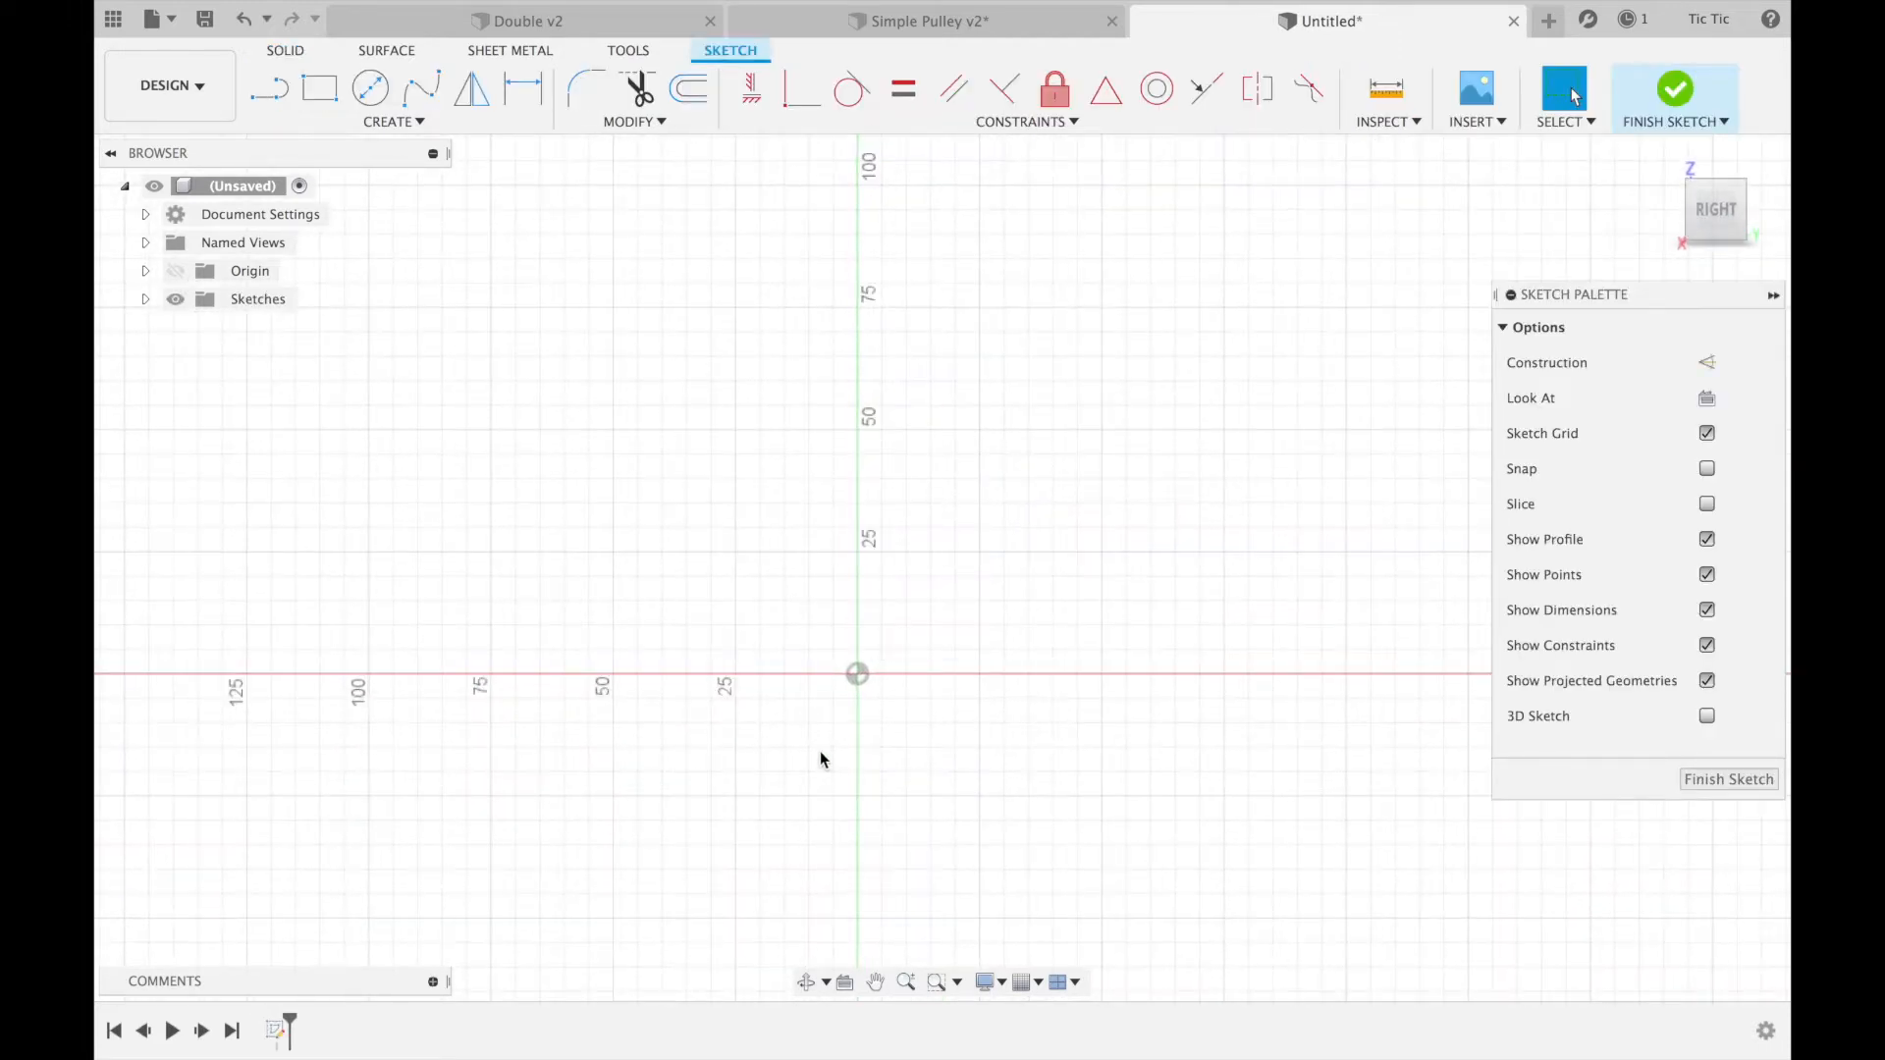
pyautogui.press('c')
pyautogui.click(857, 673)
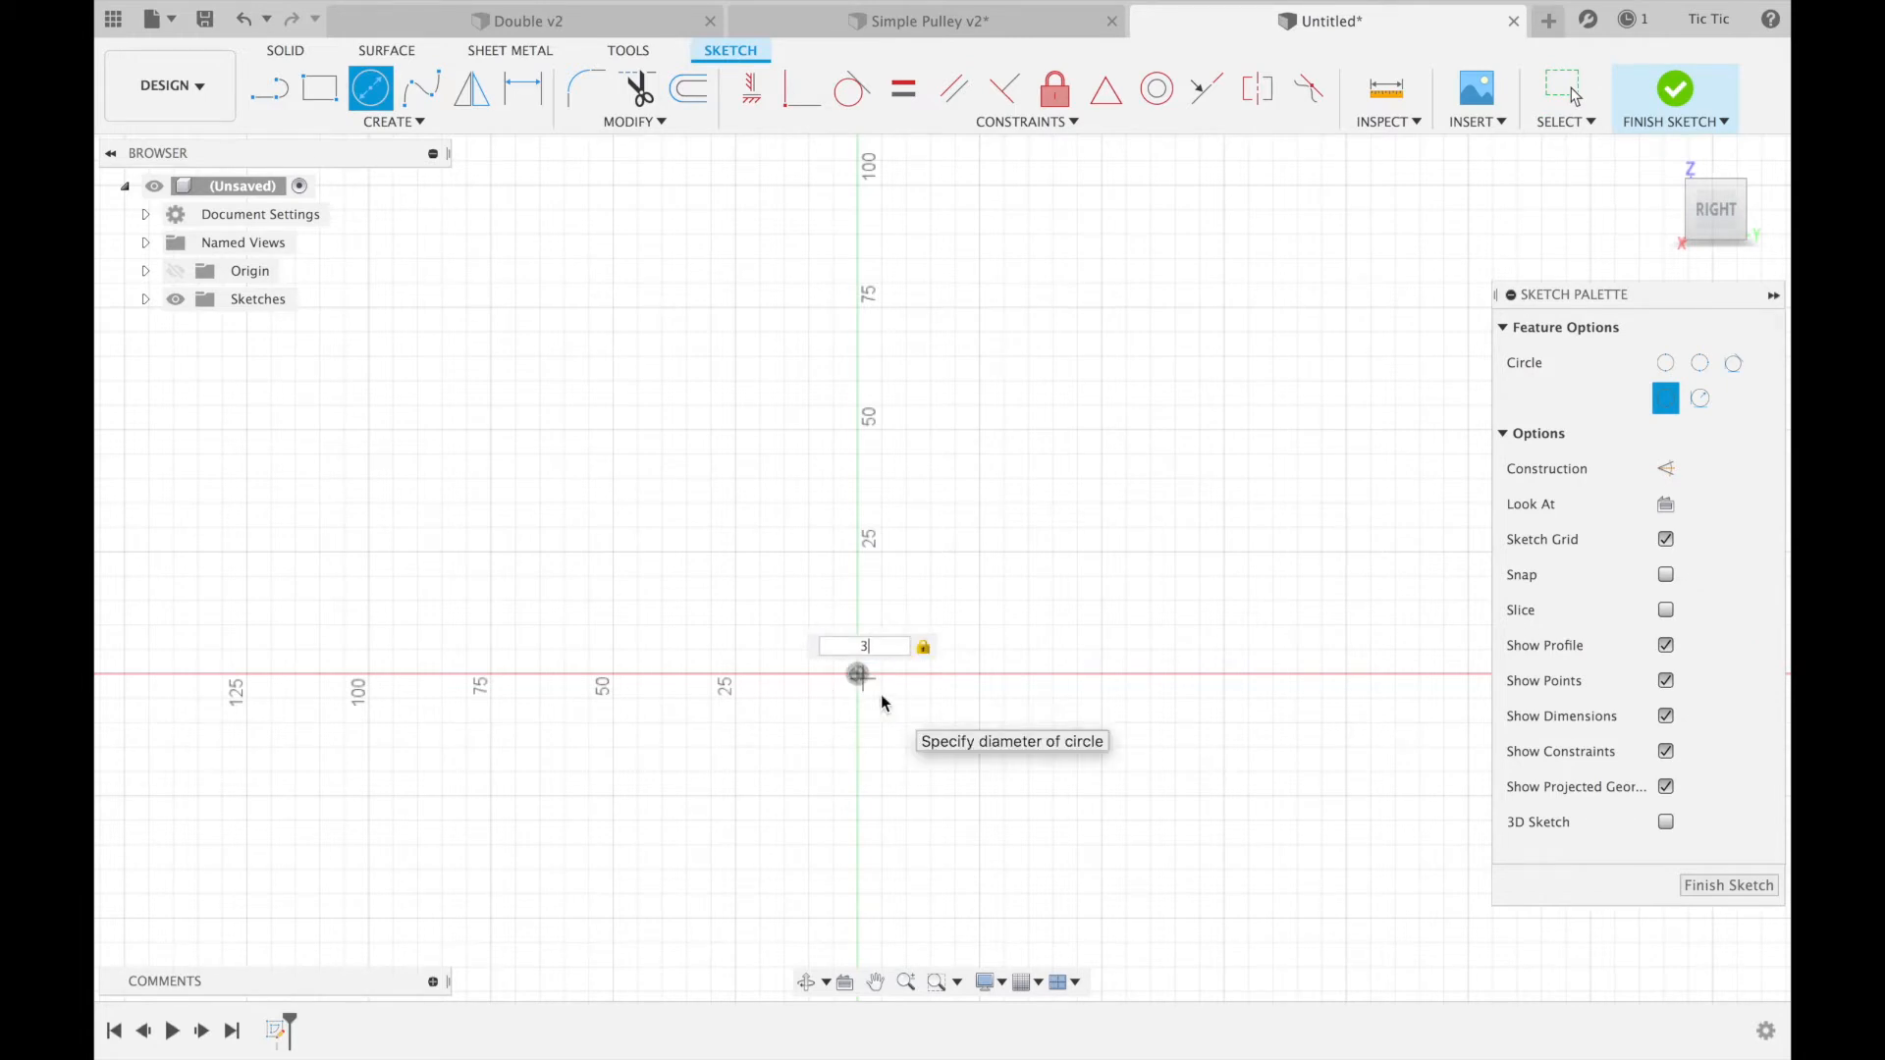
pyautogui.press('Return')
pyautogui.press('Escape')
# - Add a concentric 5.5 mm diameter circle around the 3 mm circle and finish the sketch
pyautogui.scroll(5, 881, 694)
pyautogui.scroll(-3, 881, 693)
pyautogui.hscroll(-2, 881, 693)
pyautogui.scroll(6, 881, 693)
pyautogui.scroll(-3, 880, 693)
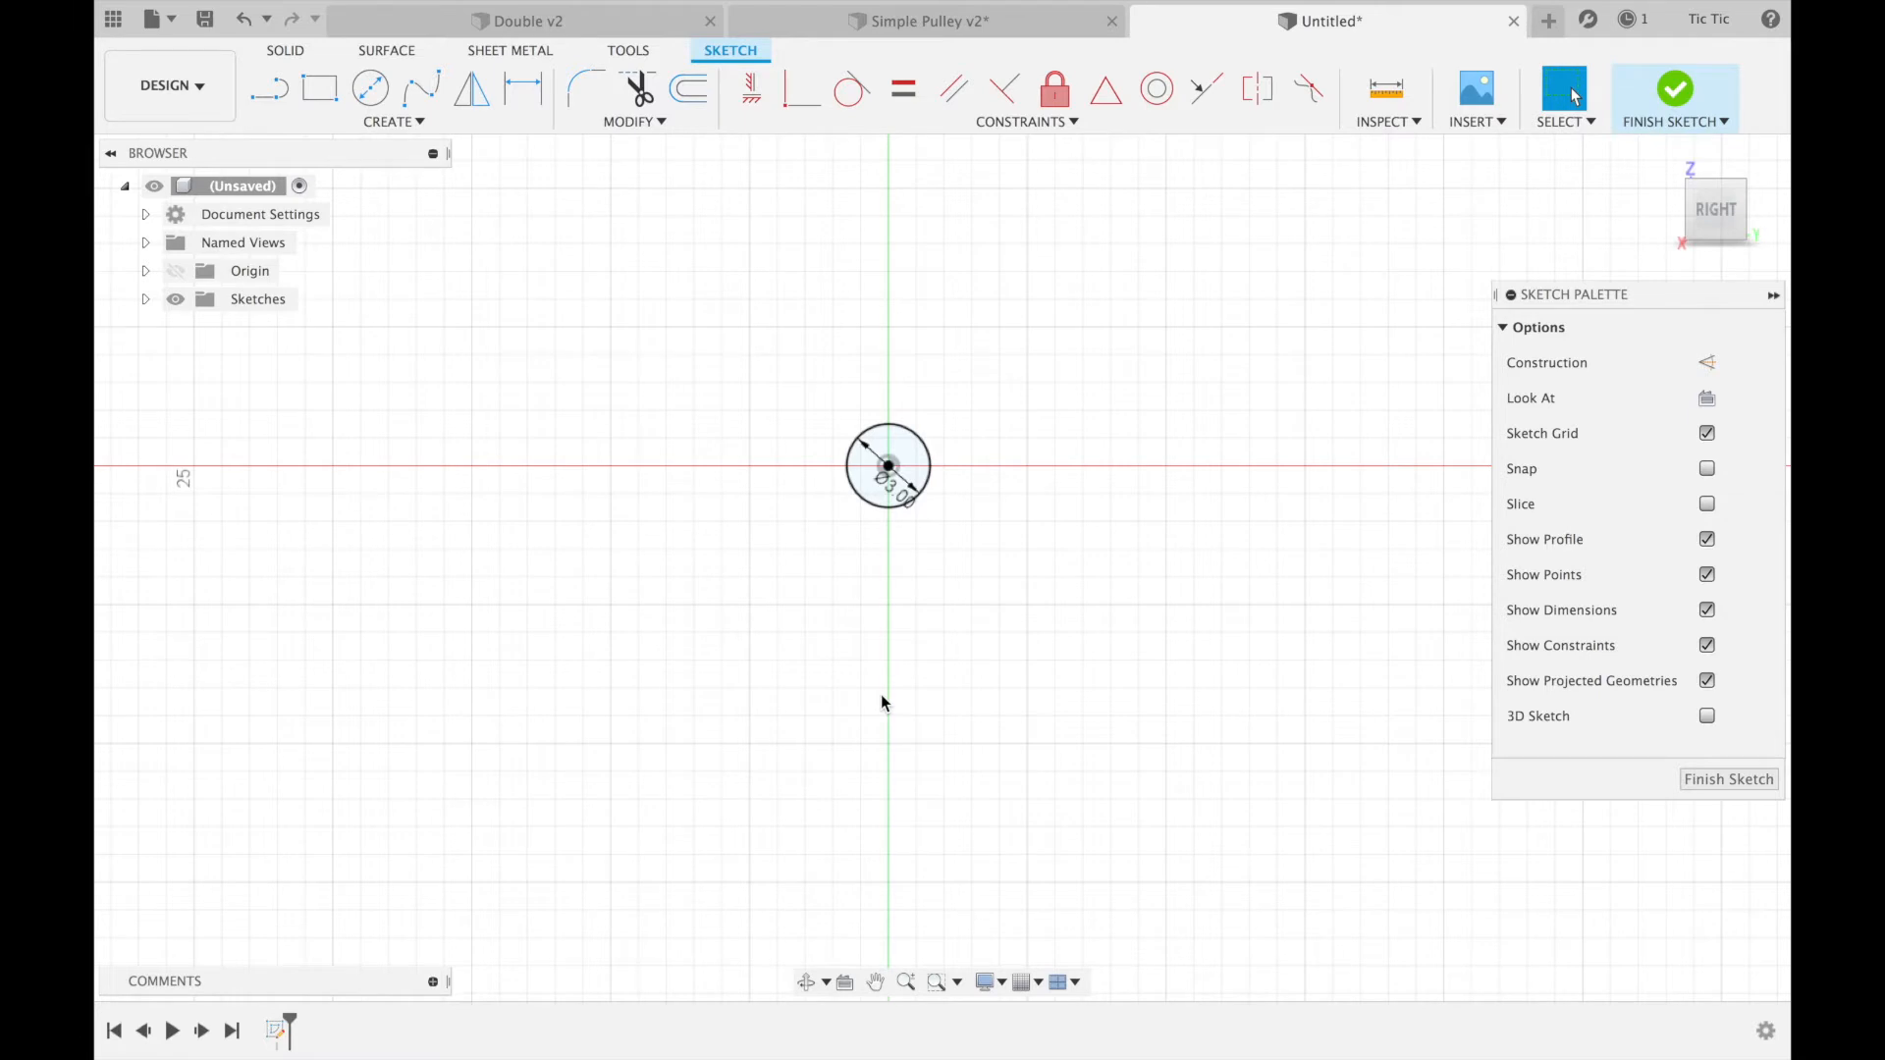
pyautogui.press('c')
pyautogui.click(888, 465)
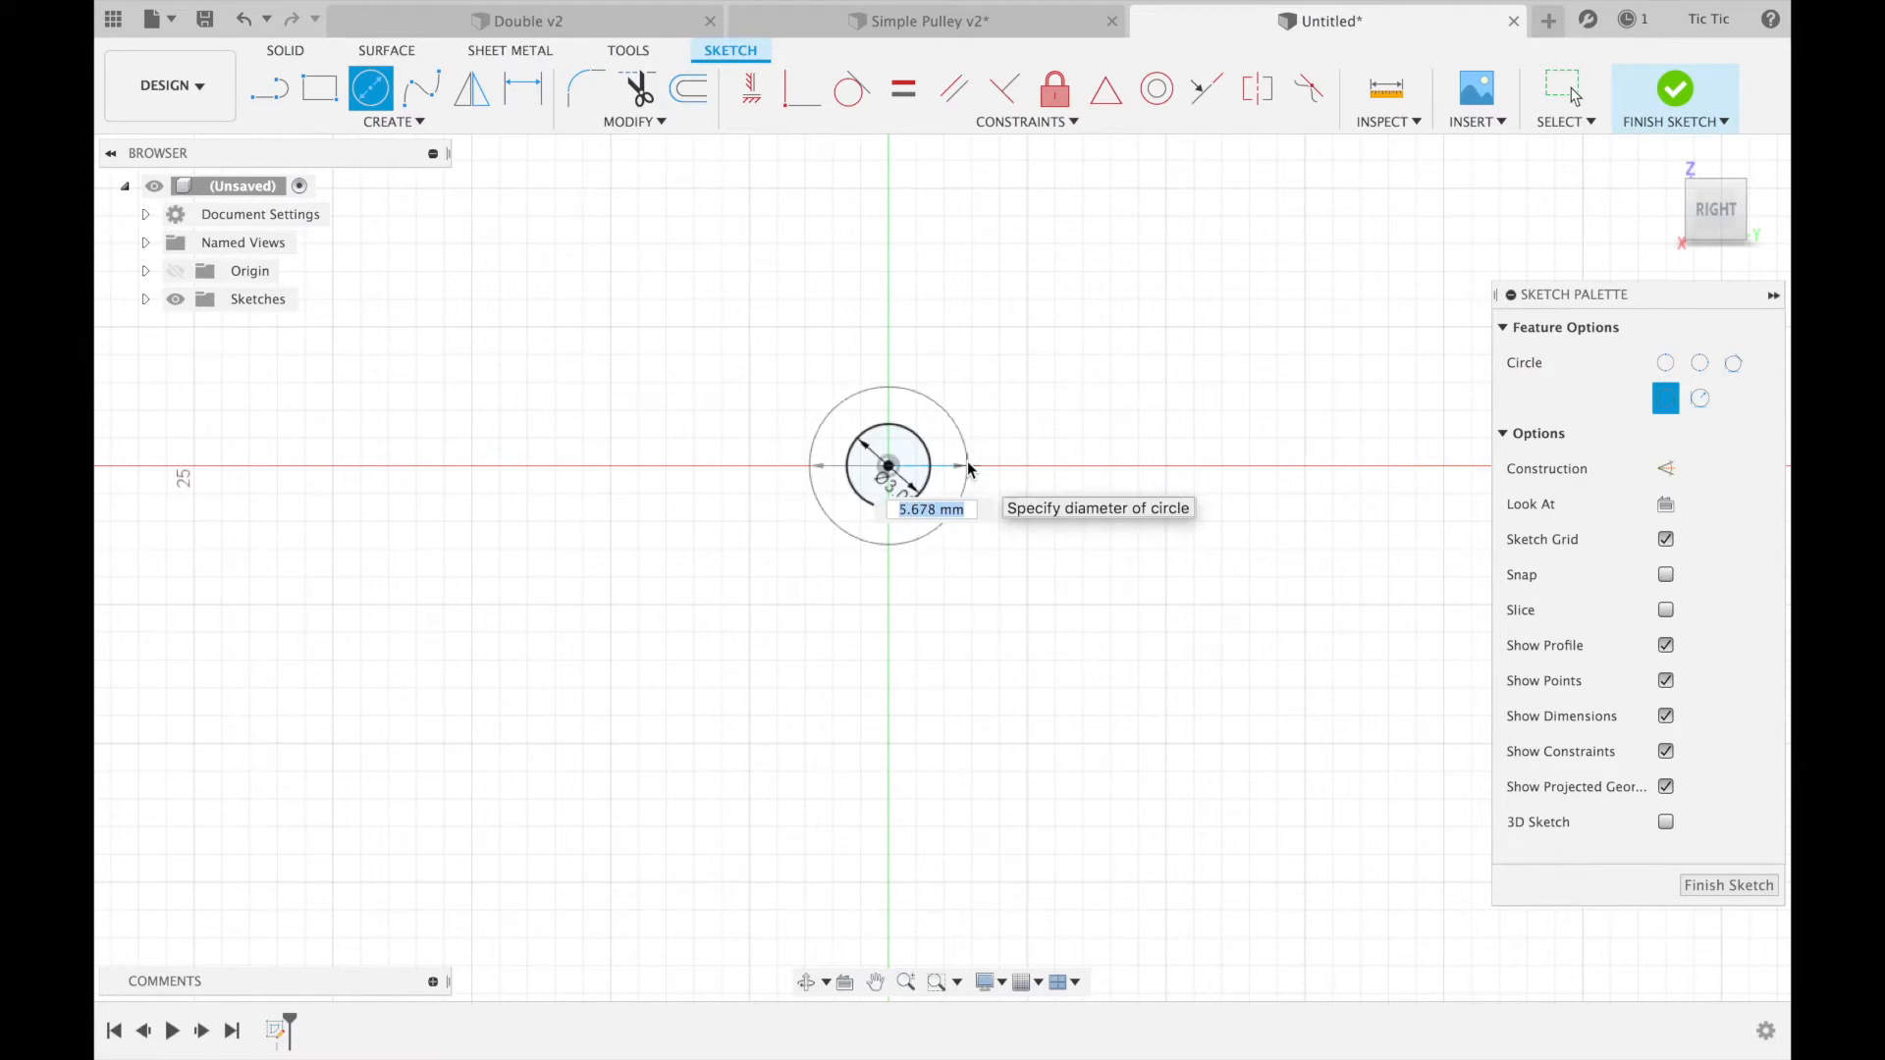
pyautogui.write('5.5')
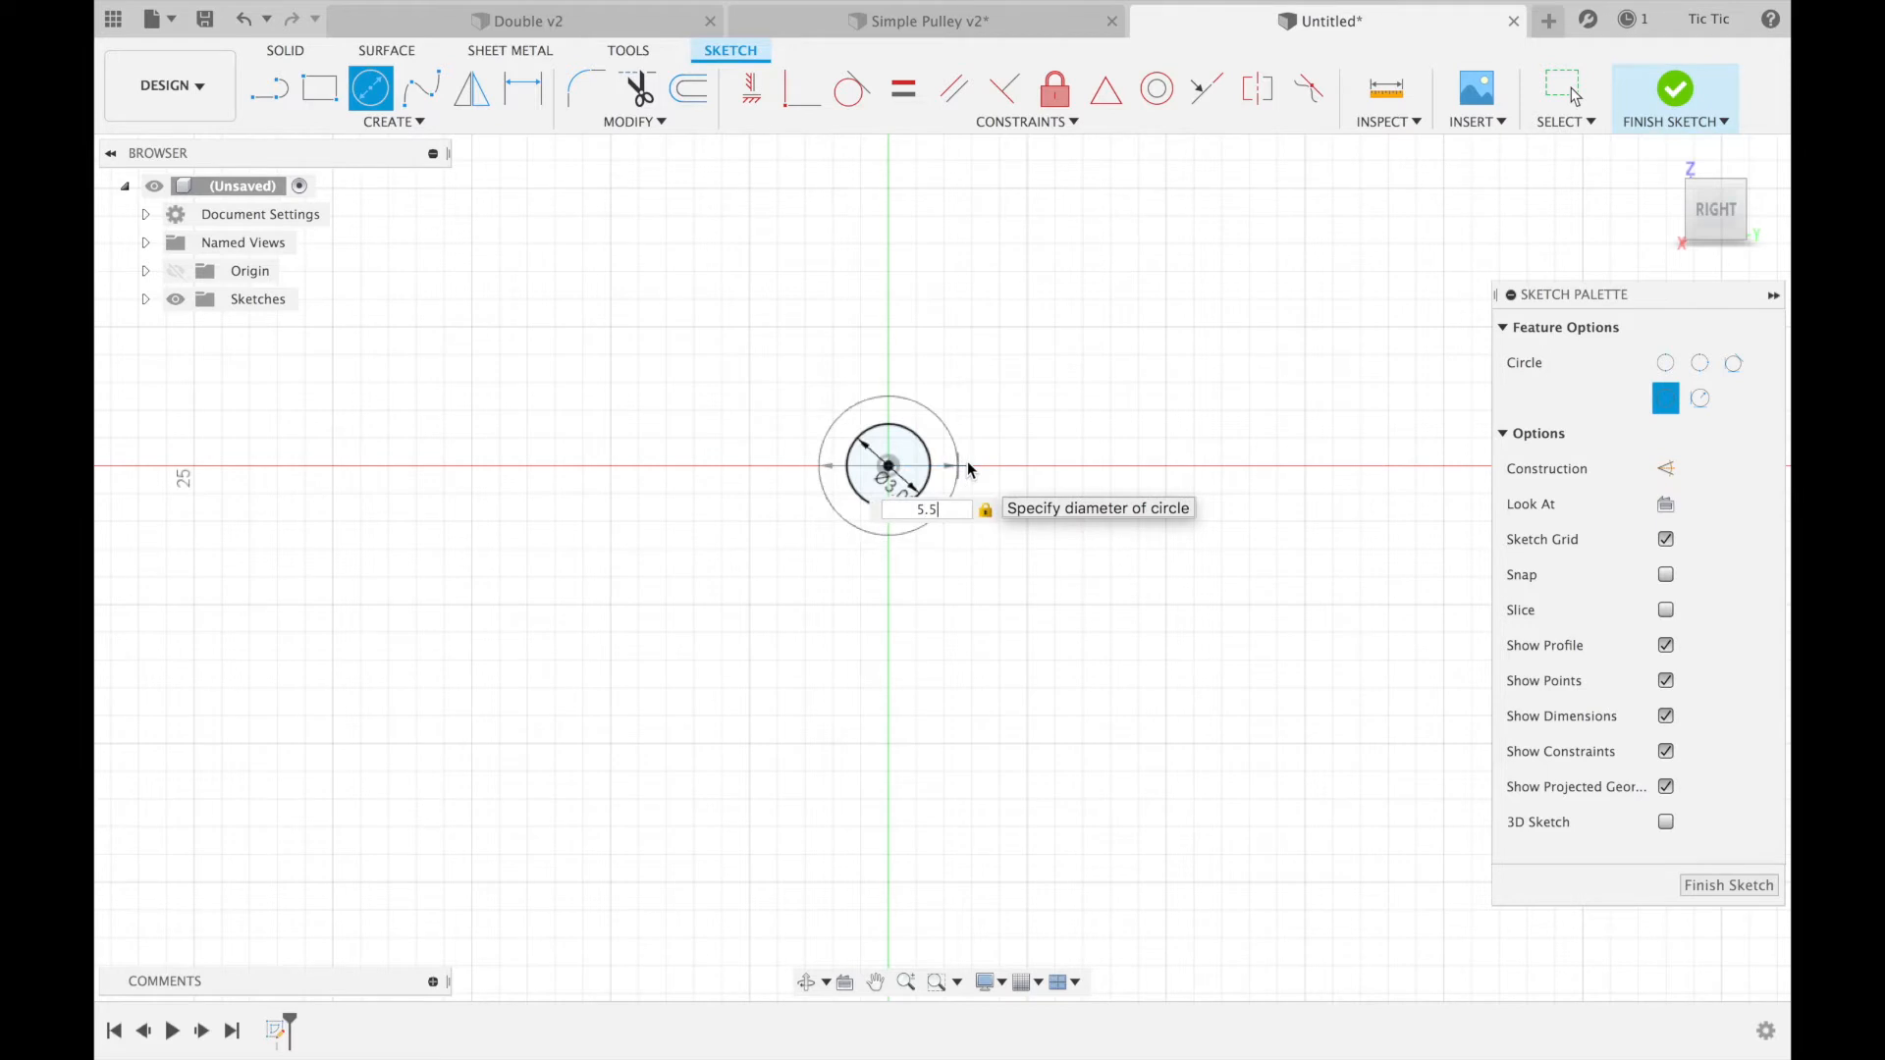
pyautogui.press('Return')
pyautogui.press('Escape')
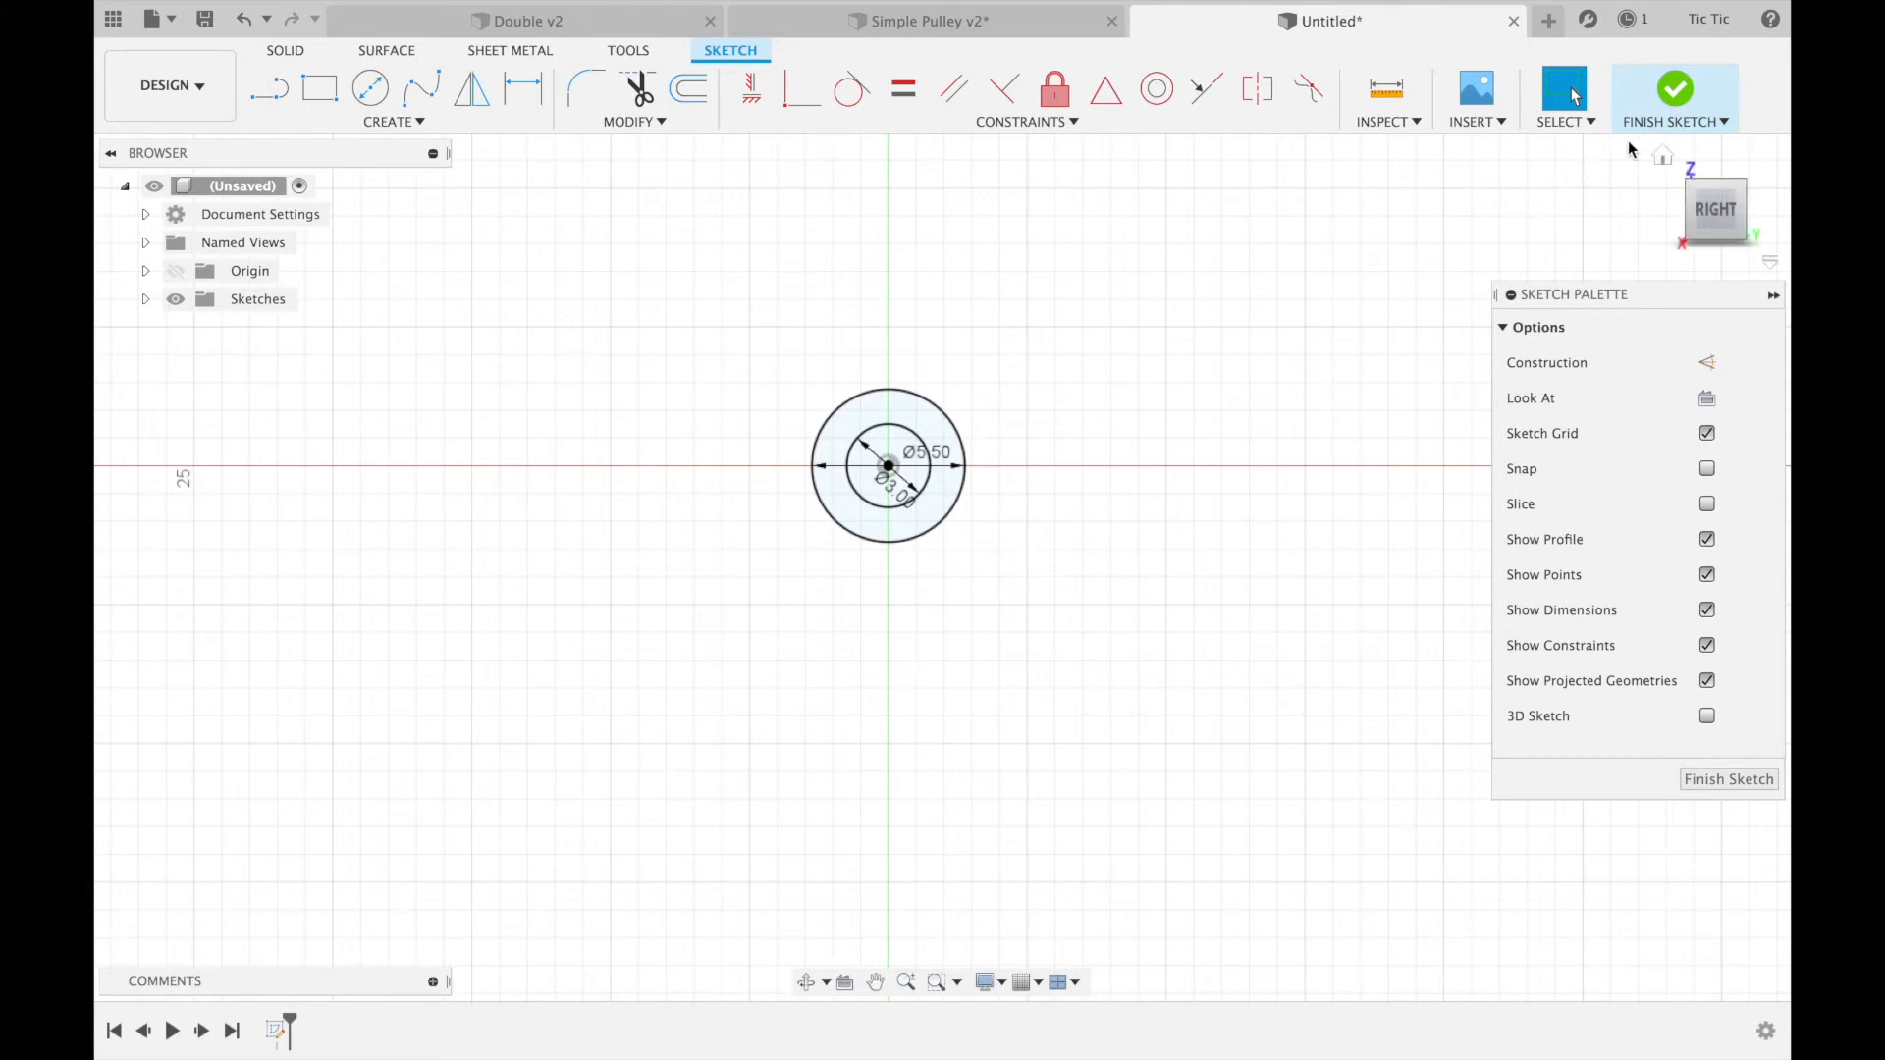
pyautogui.click(1673, 93)
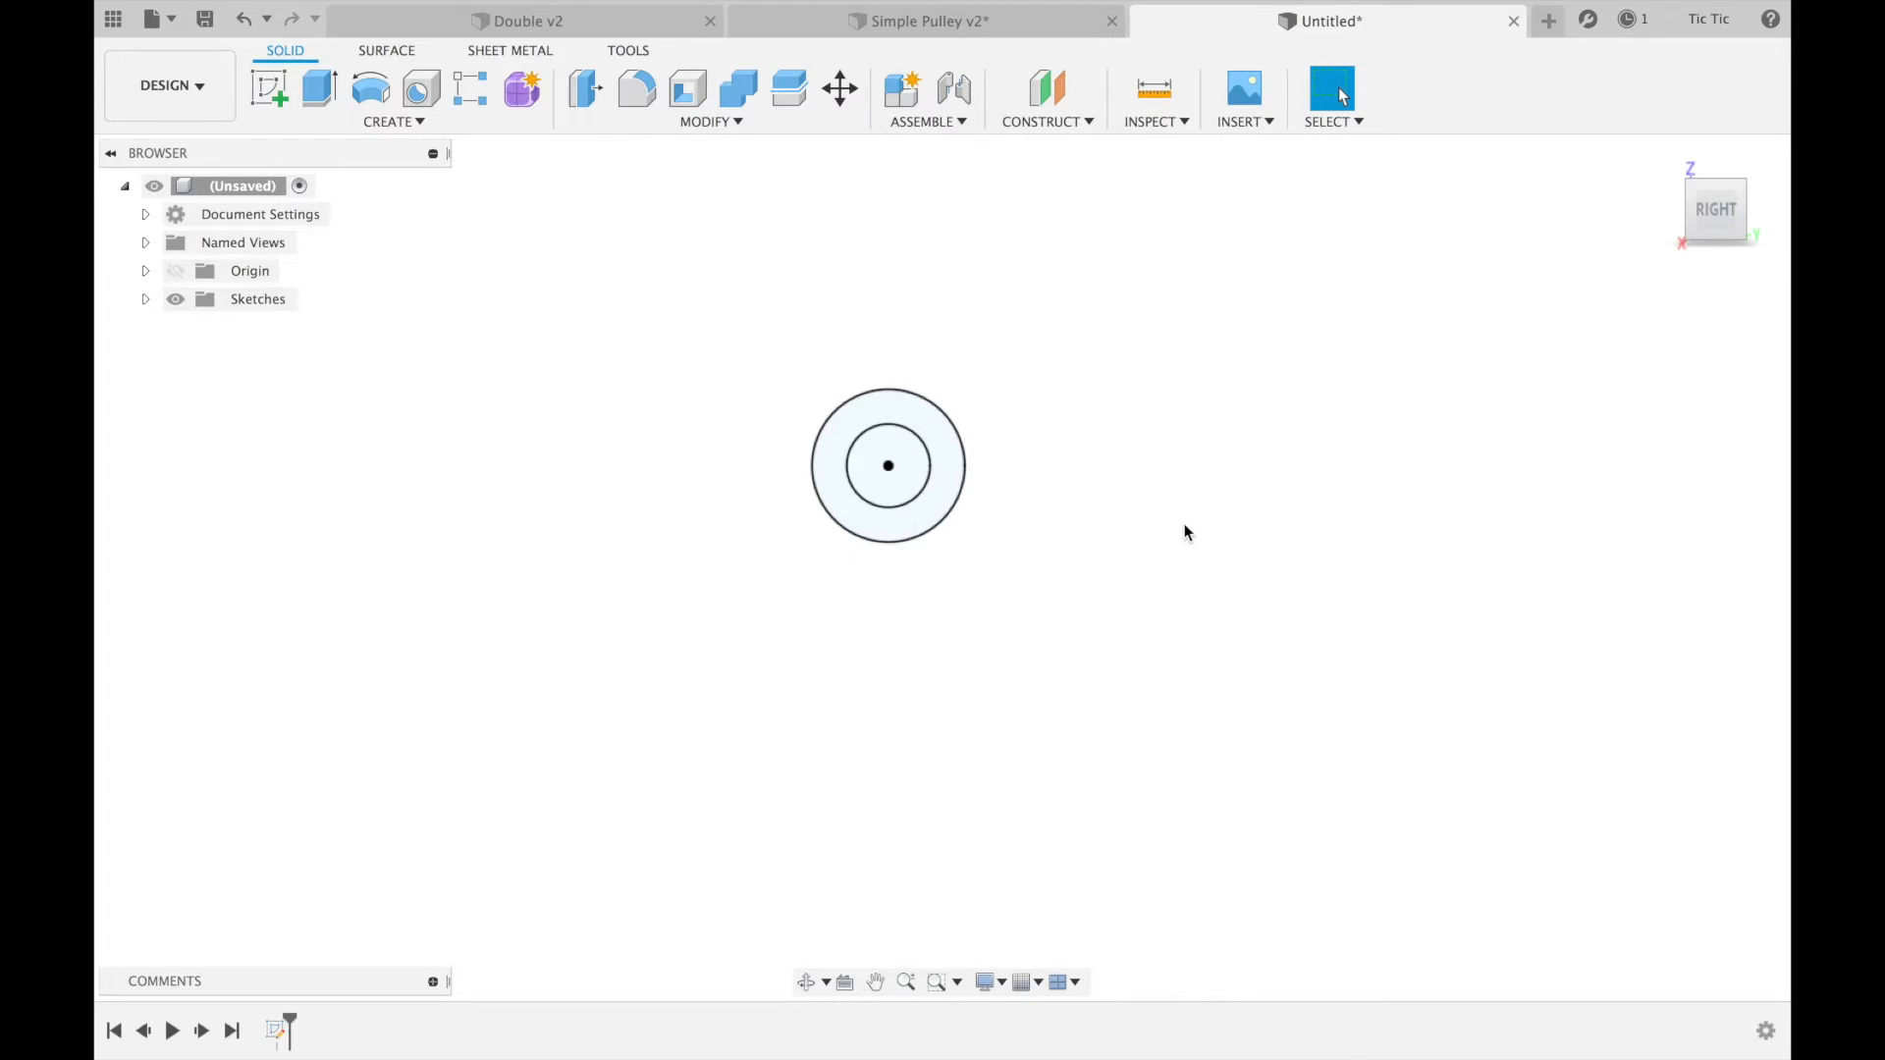
# - Extrude the ring between the two circles 4 mm to one side as a new body
pyautogui.click(320, 88)
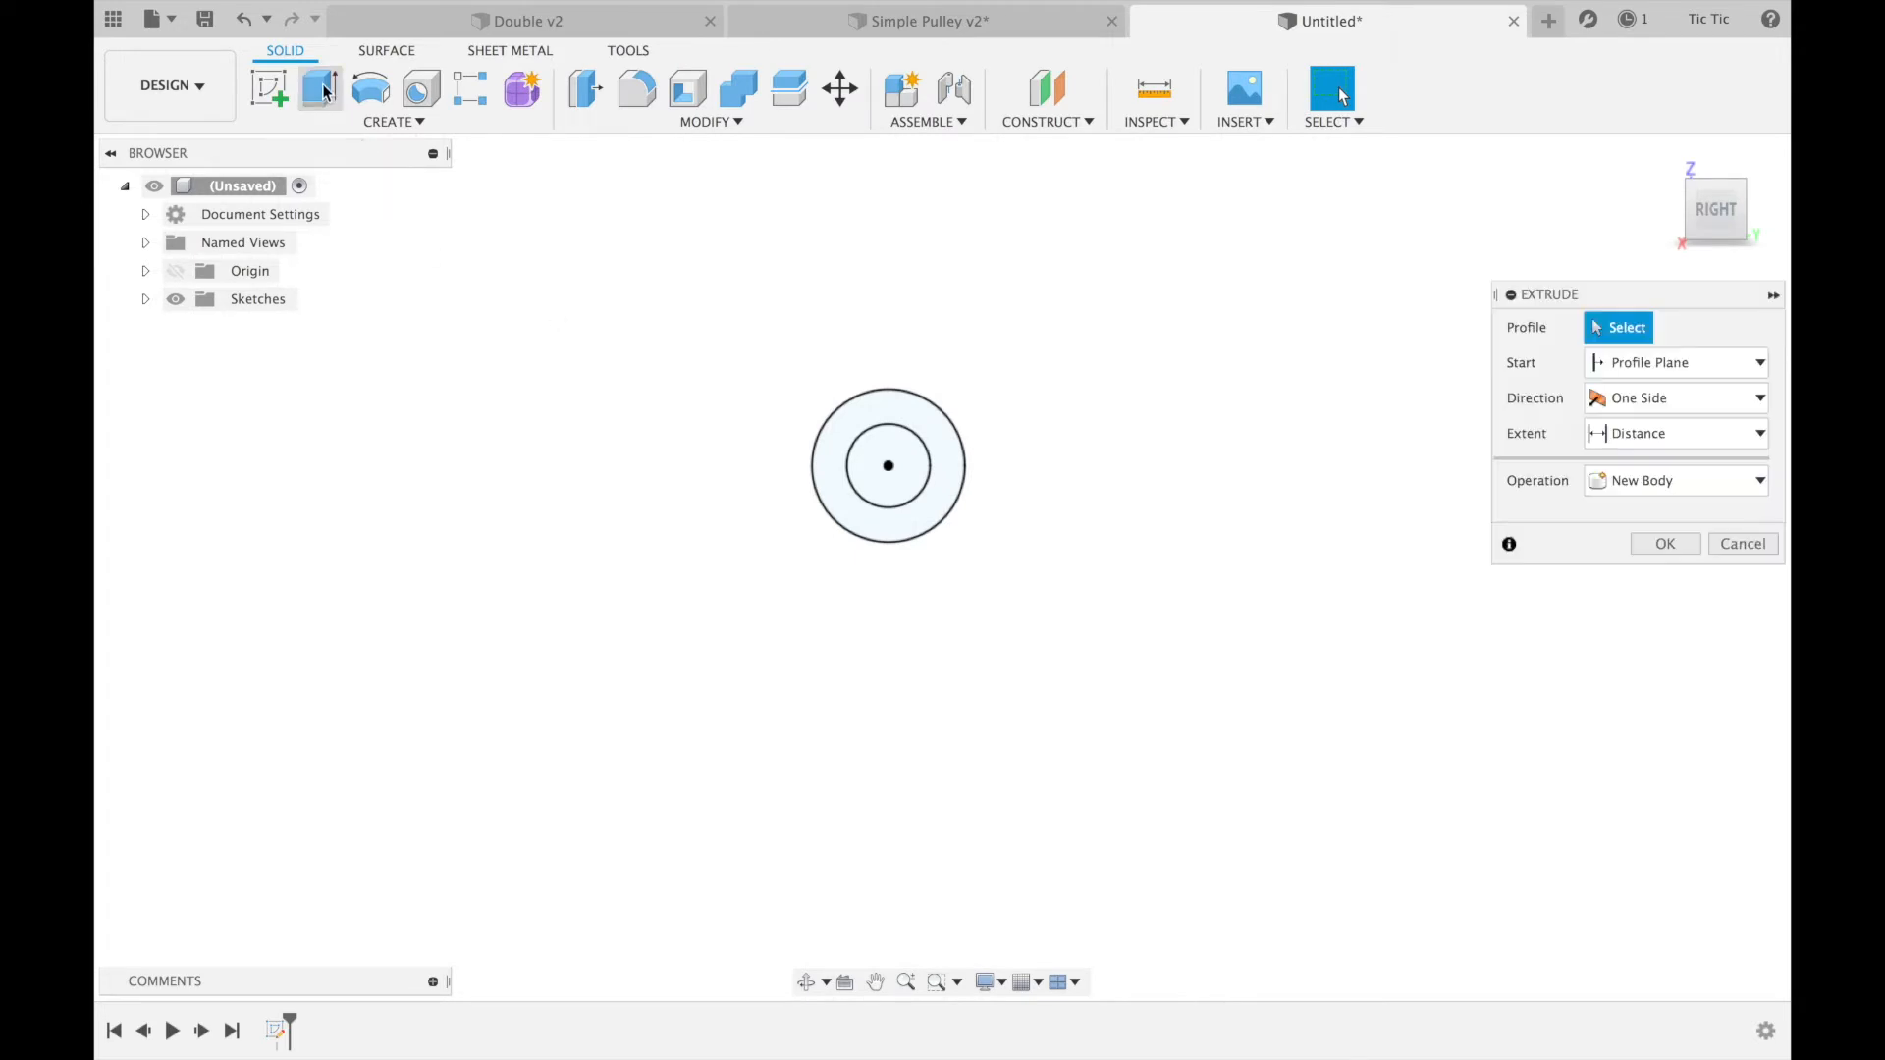
pyautogui.click(938, 423)
pyautogui.write('4')
pyautogui.press('Return')
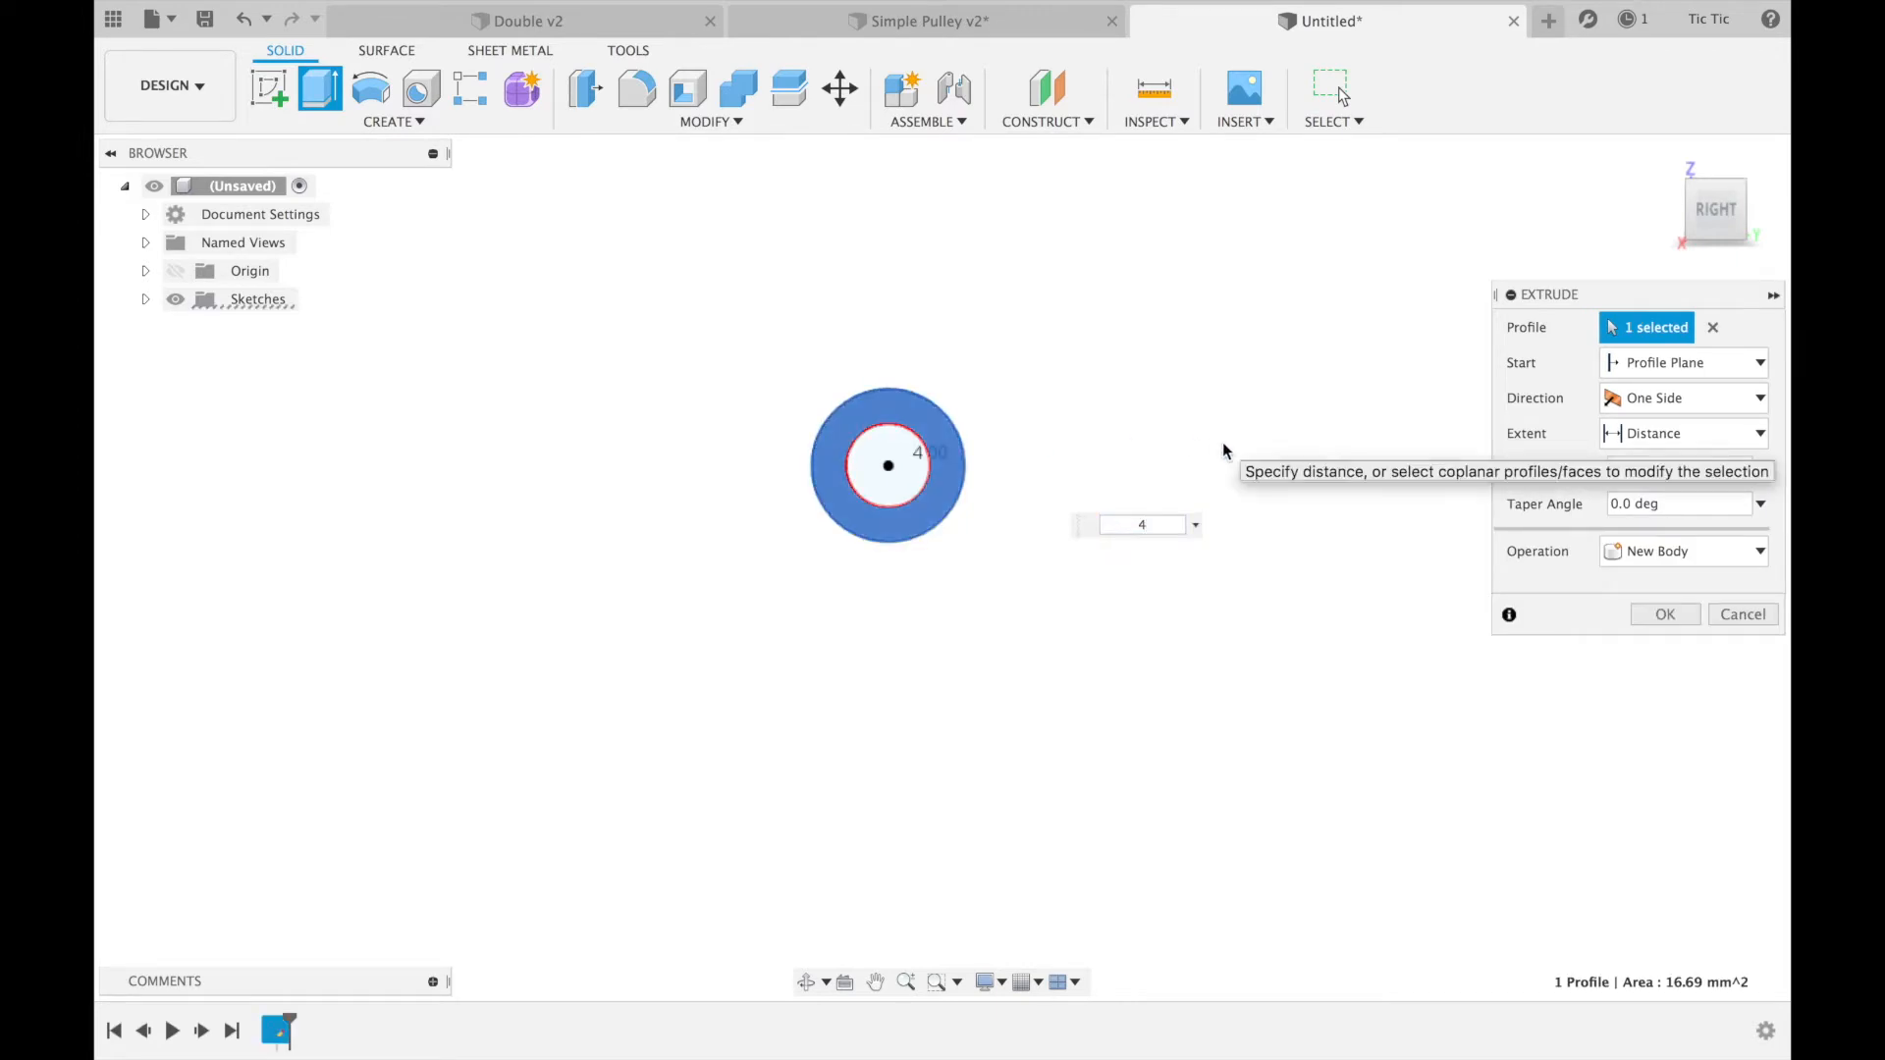
pyautogui.press('BackSpace')
pyautogui.write('3')
pyautogui.press('BackSpace')
pyautogui.write('4')
pyautogui.click(1665, 615)
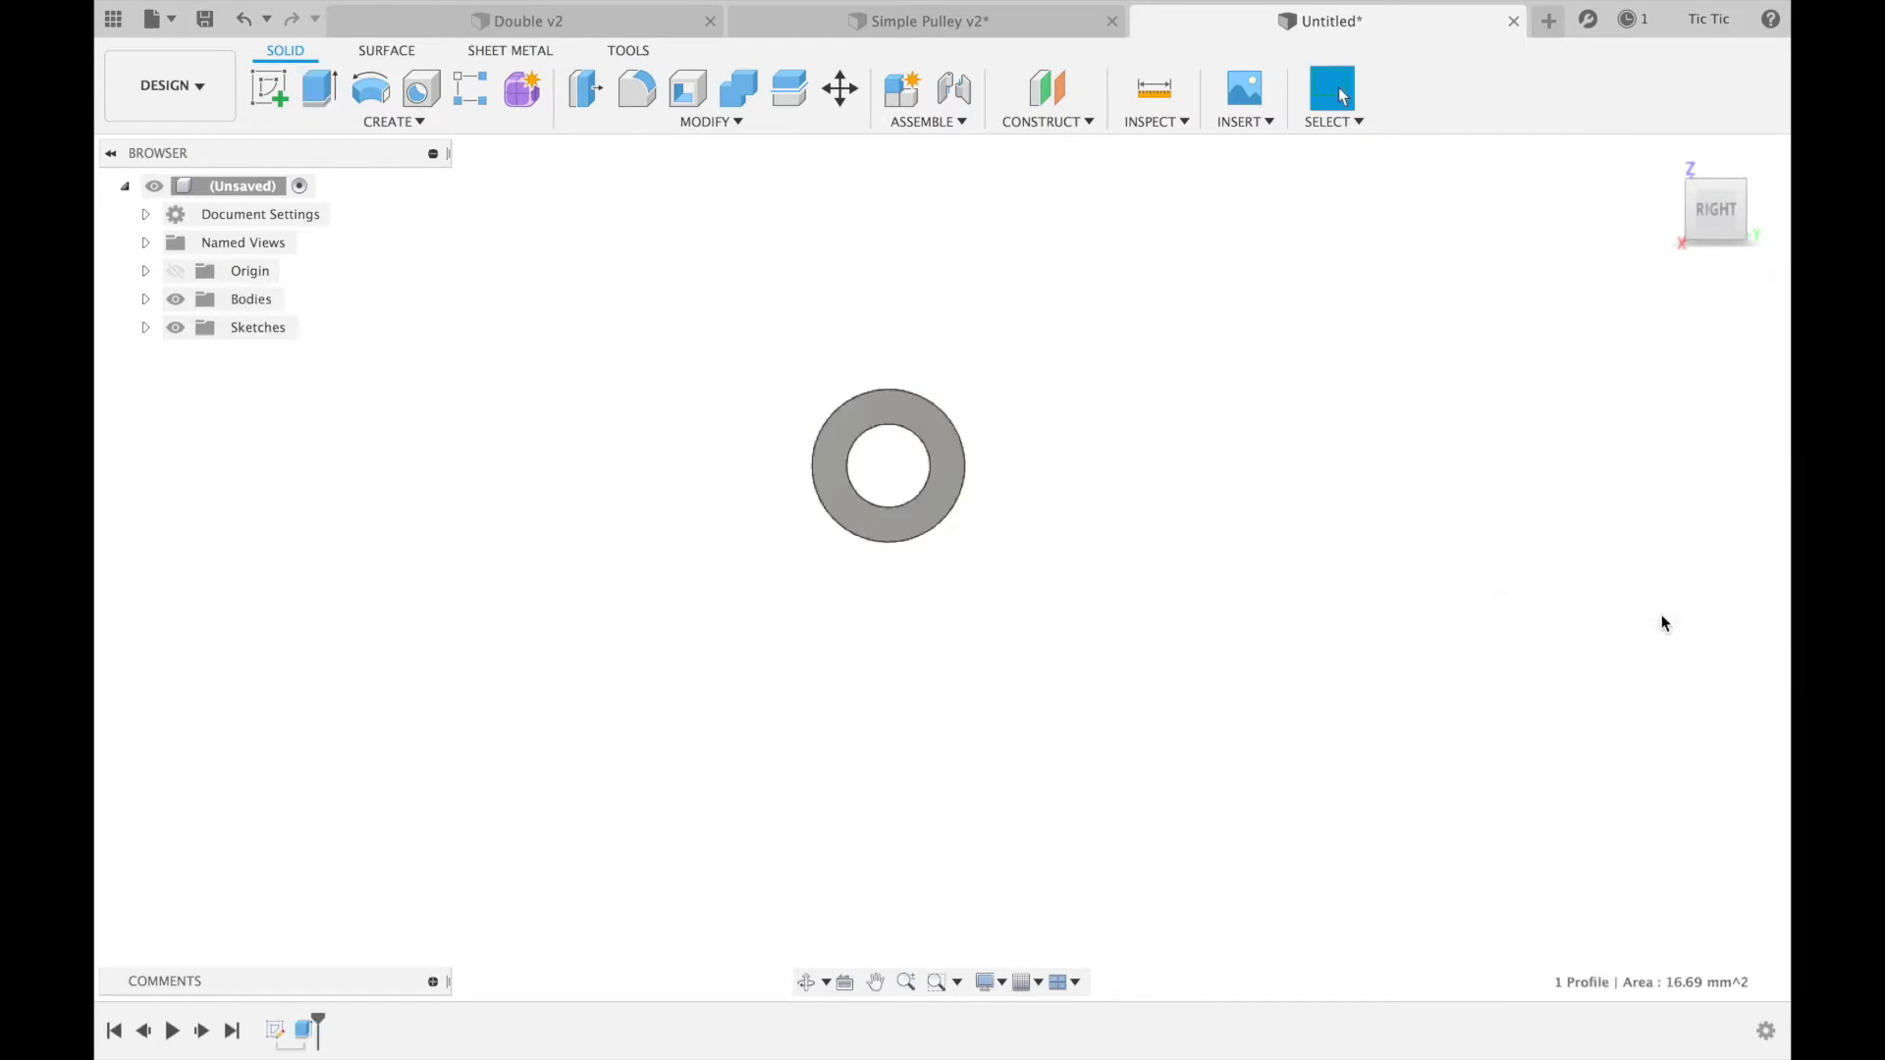
# - Start a sketch on the front XZ plane and draw a 2 mm diameter circle on the vertical axis above the cylinder
pyautogui.click(1663, 159)
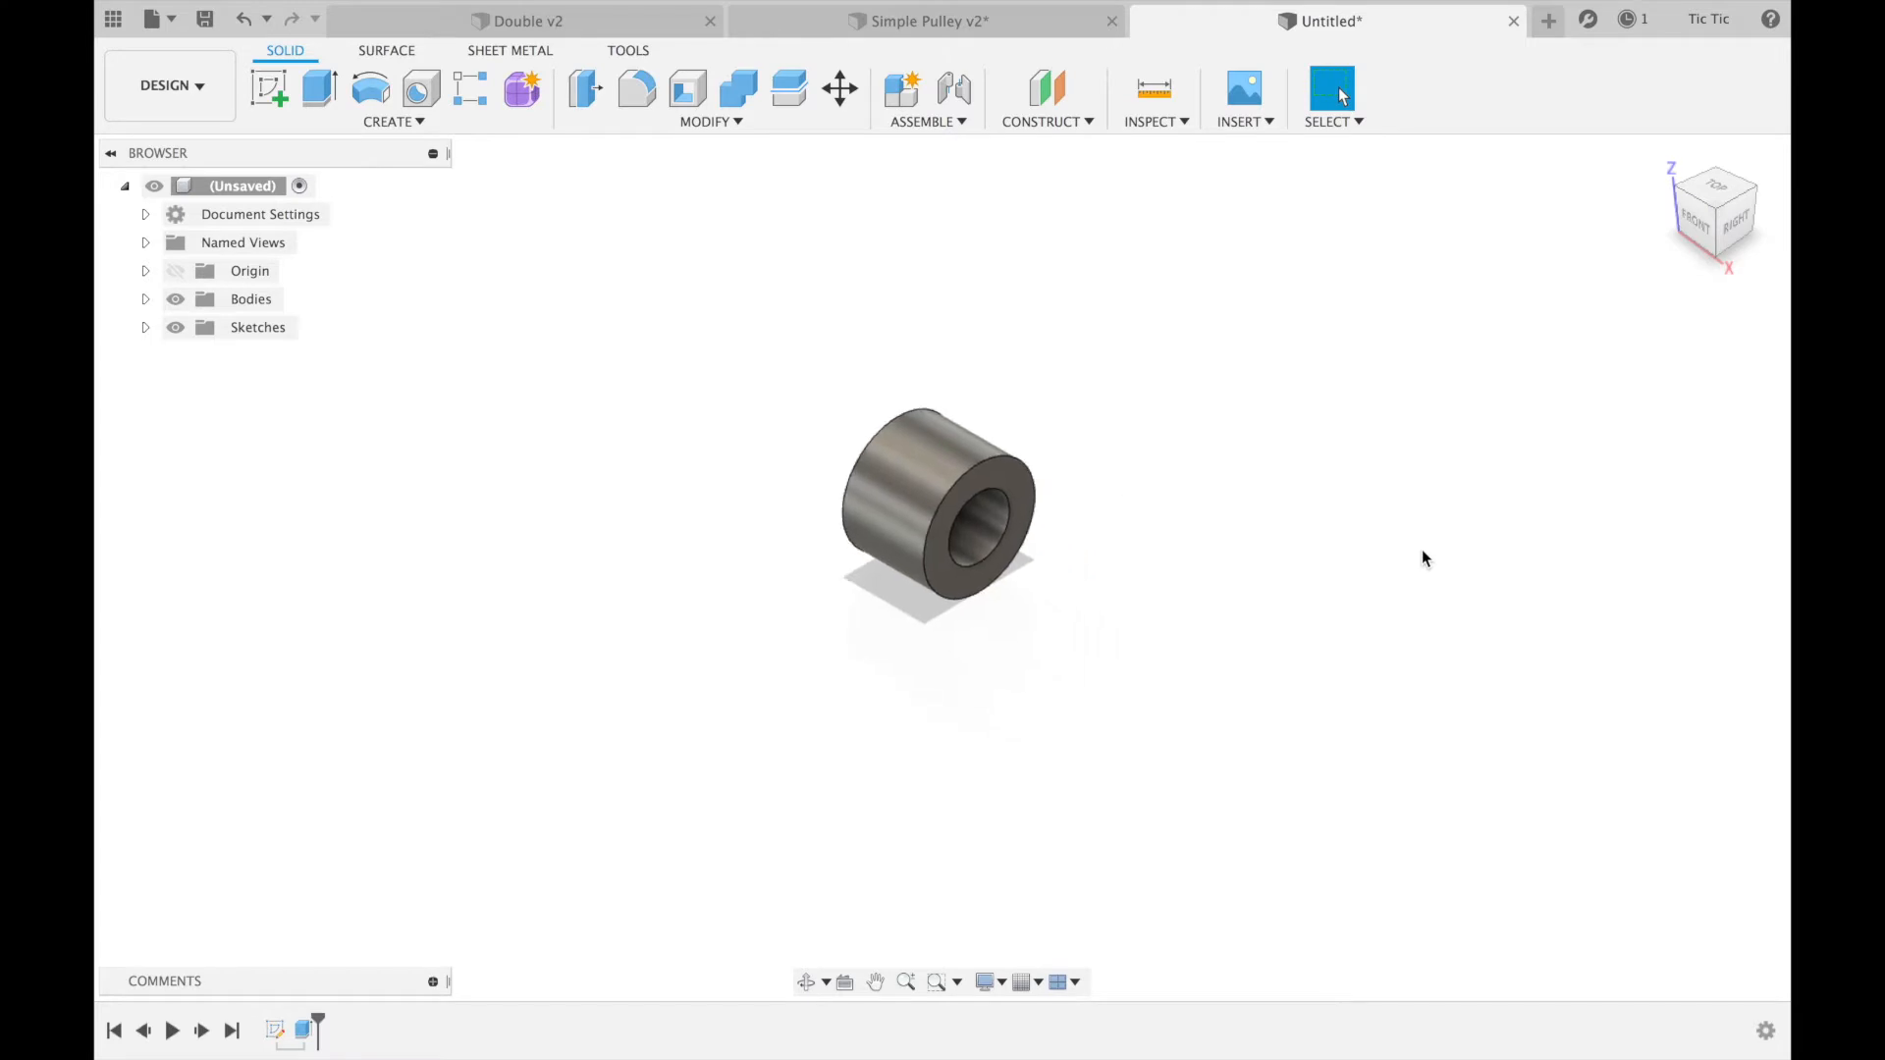
pyautogui.click(263, 89)
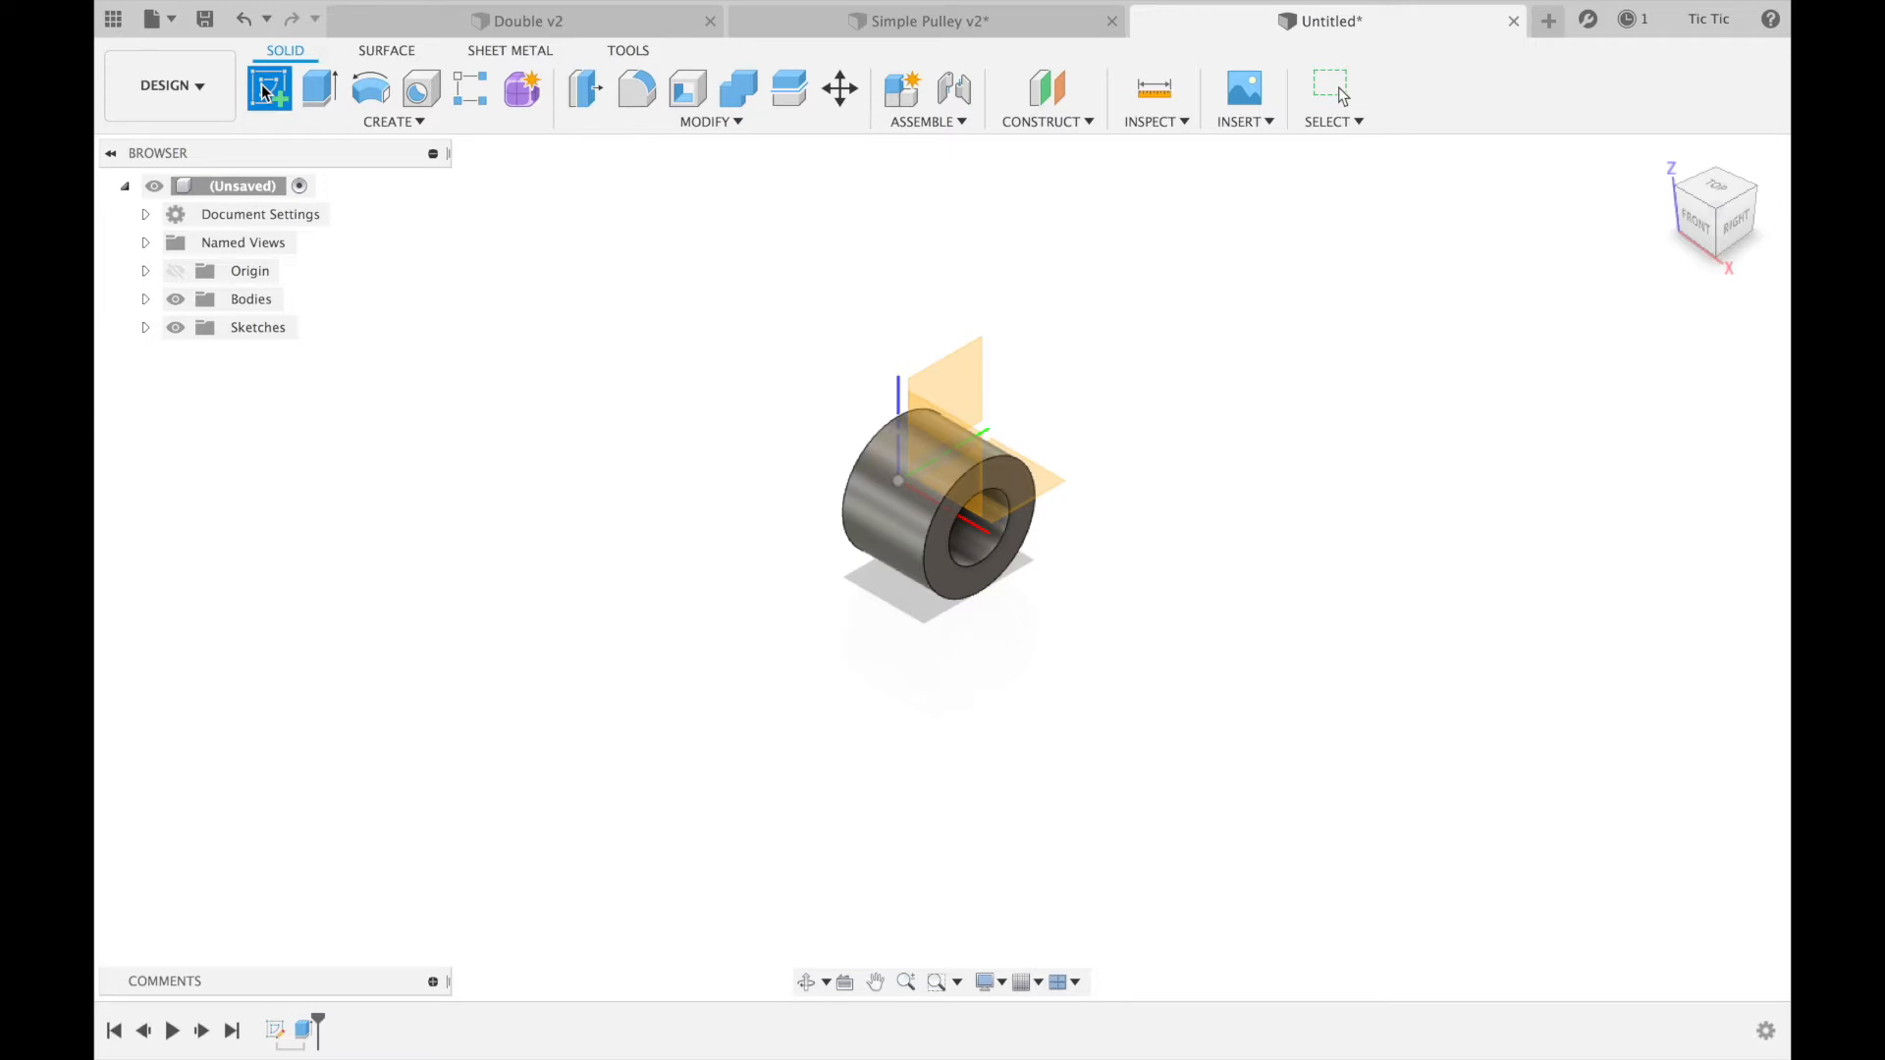
pyautogui.click(265, 94)
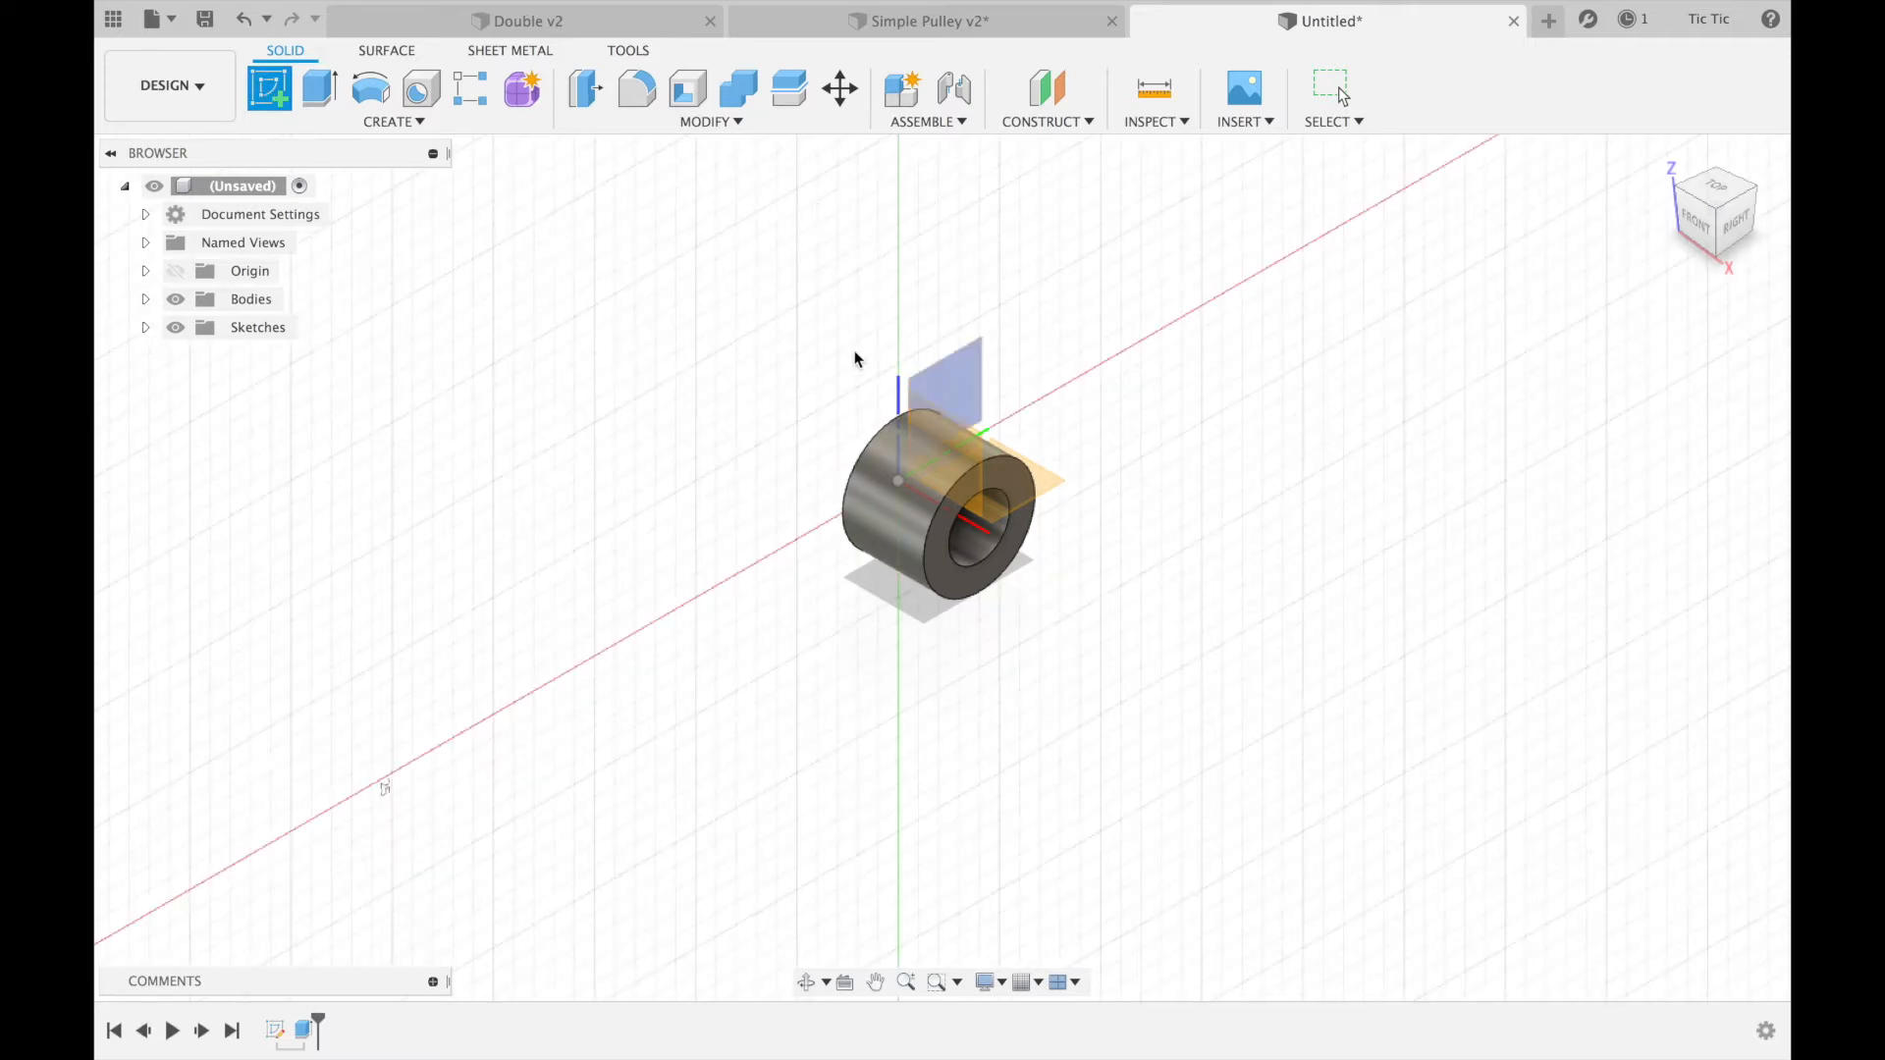
pyautogui.click(940, 434)
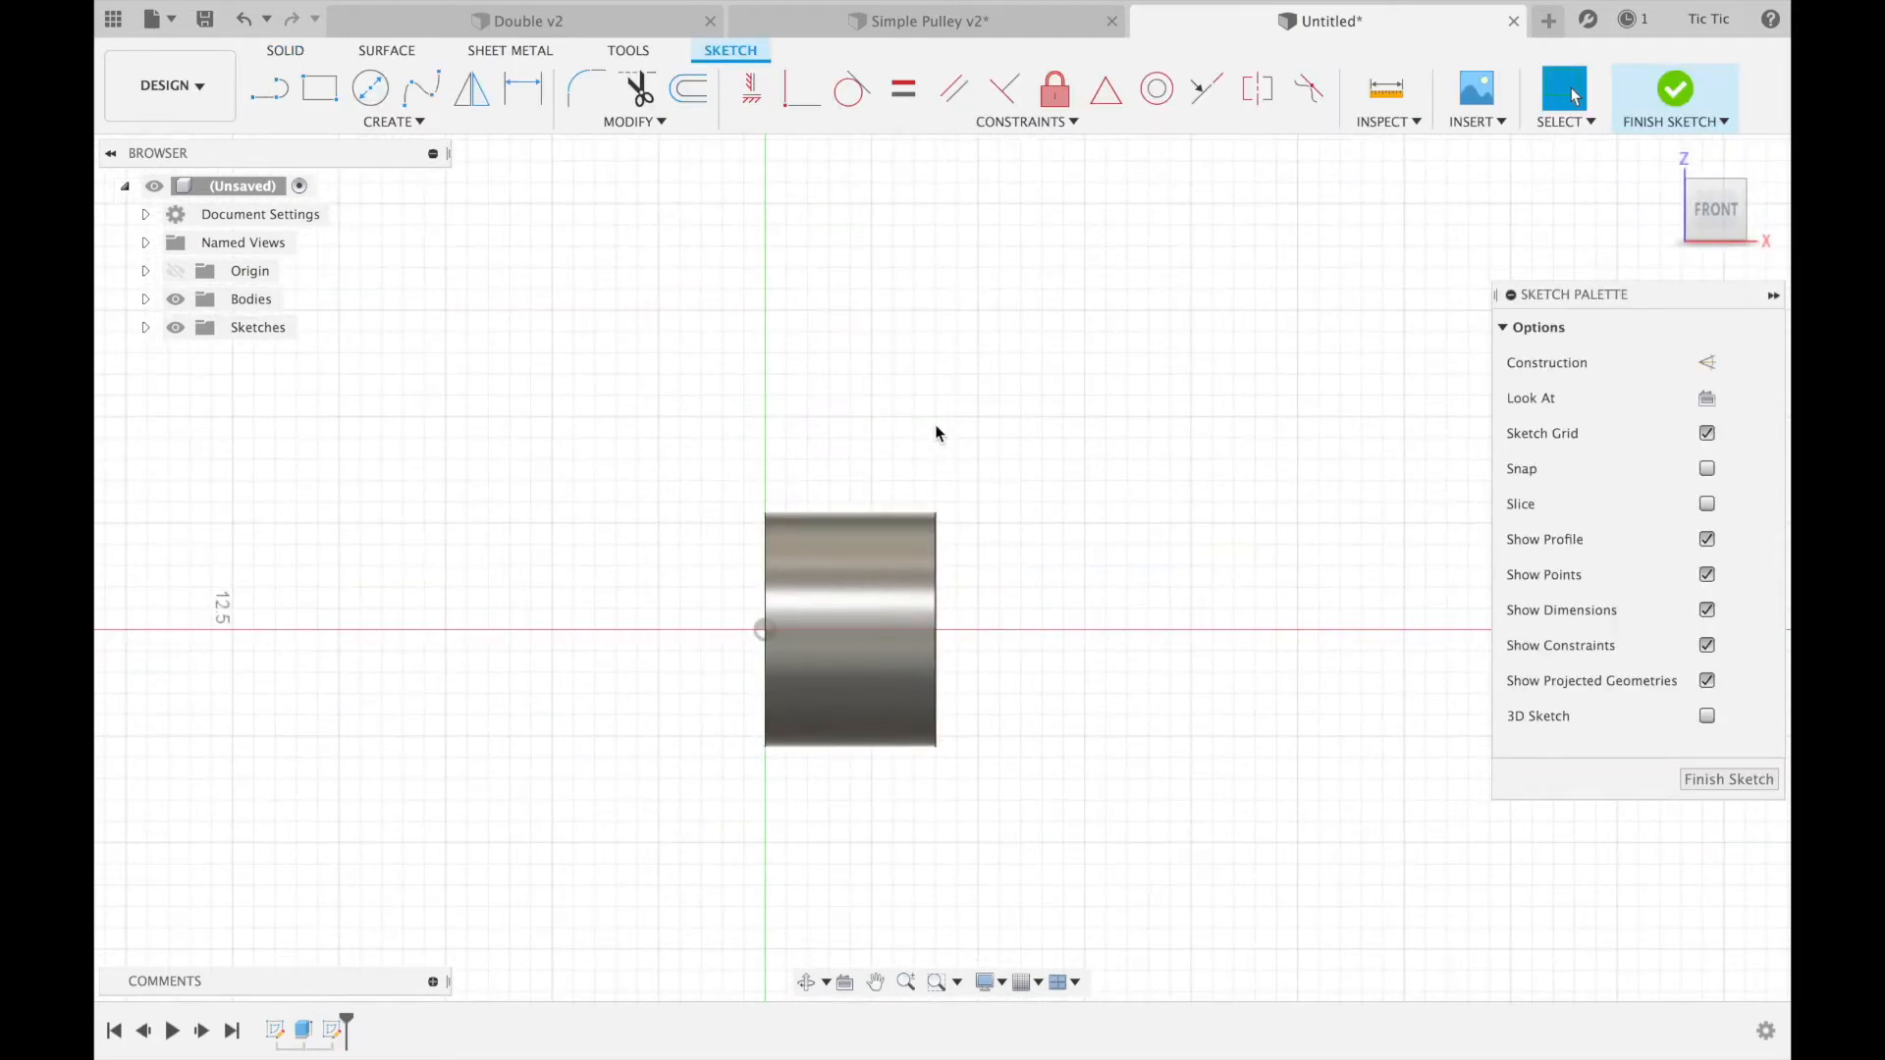
pyautogui.press('c')
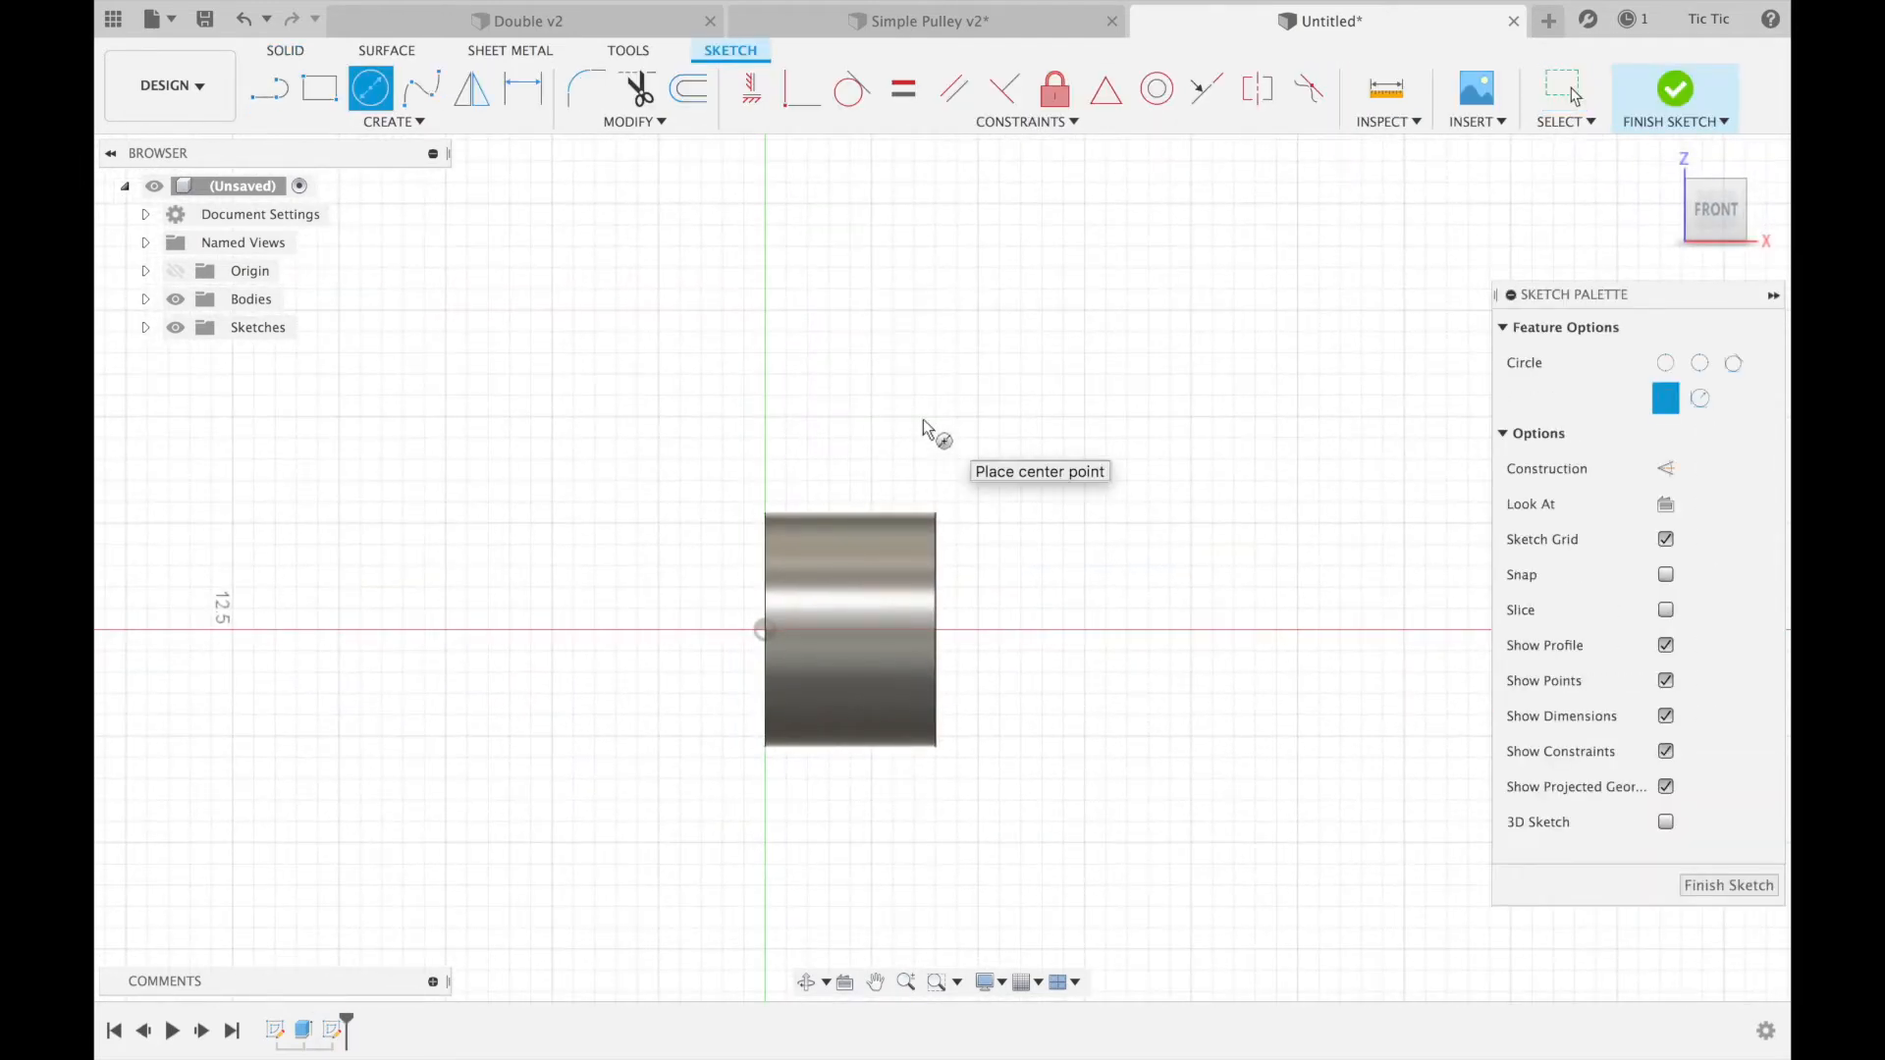
pyautogui.click(765, 378)
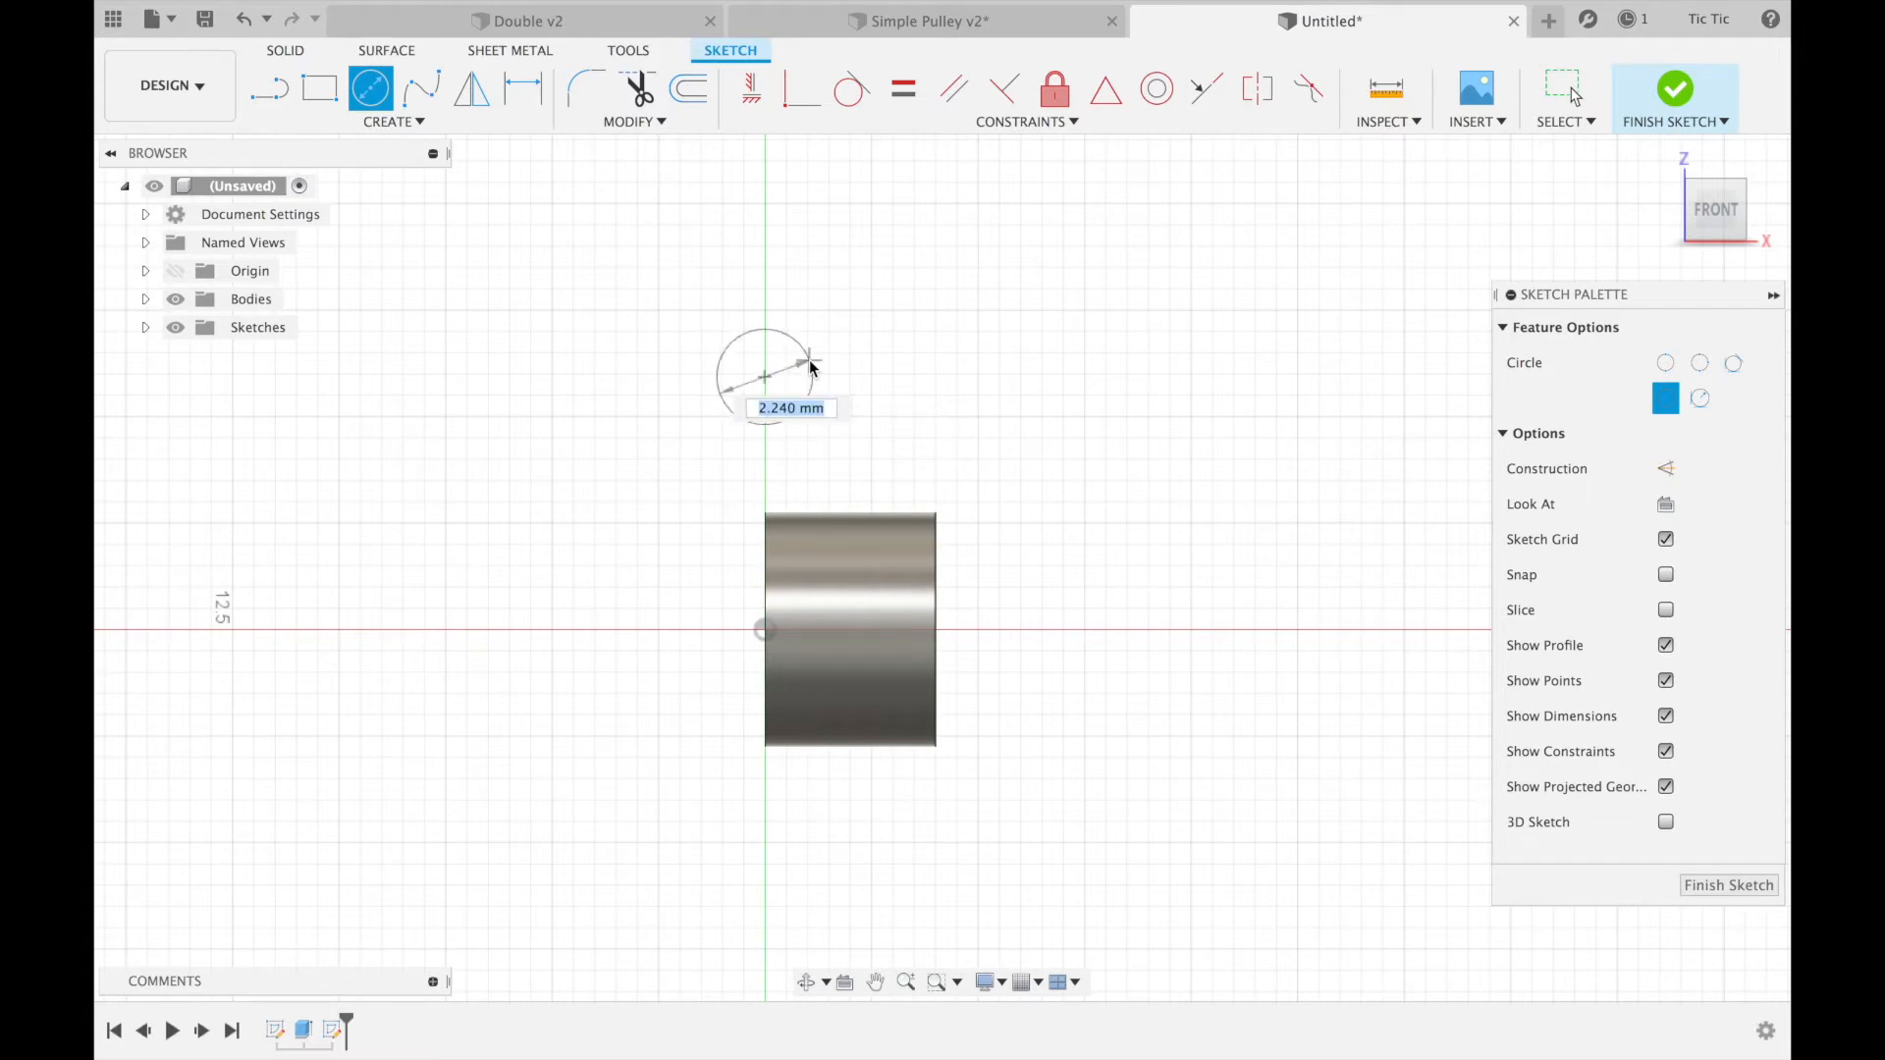
pyautogui.write('2')
pyautogui.press('Return')
pyautogui.press('Return')
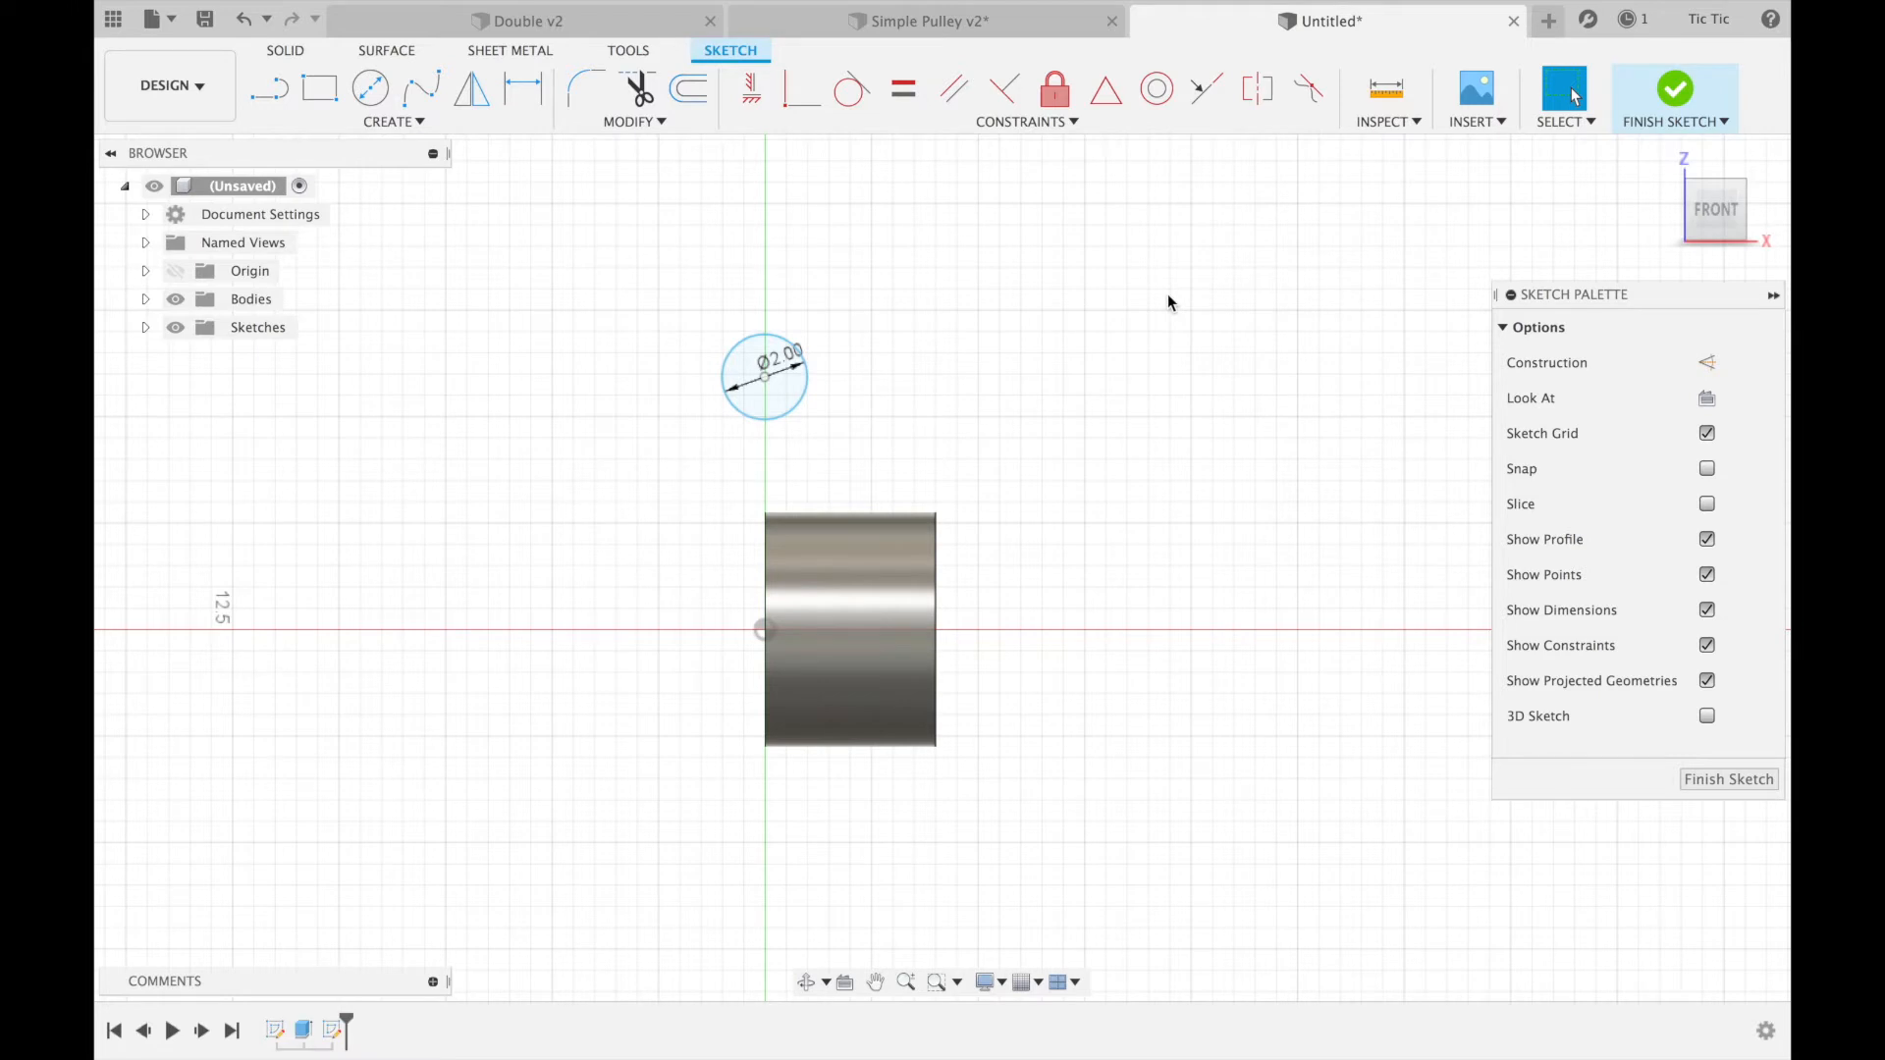
# - Draw a closed line profile above the cylinder: horizontal base, tall vertical side, slope down to the circle, and vertical side about 1.8 mm up to the circle
pyautogui.press('l')
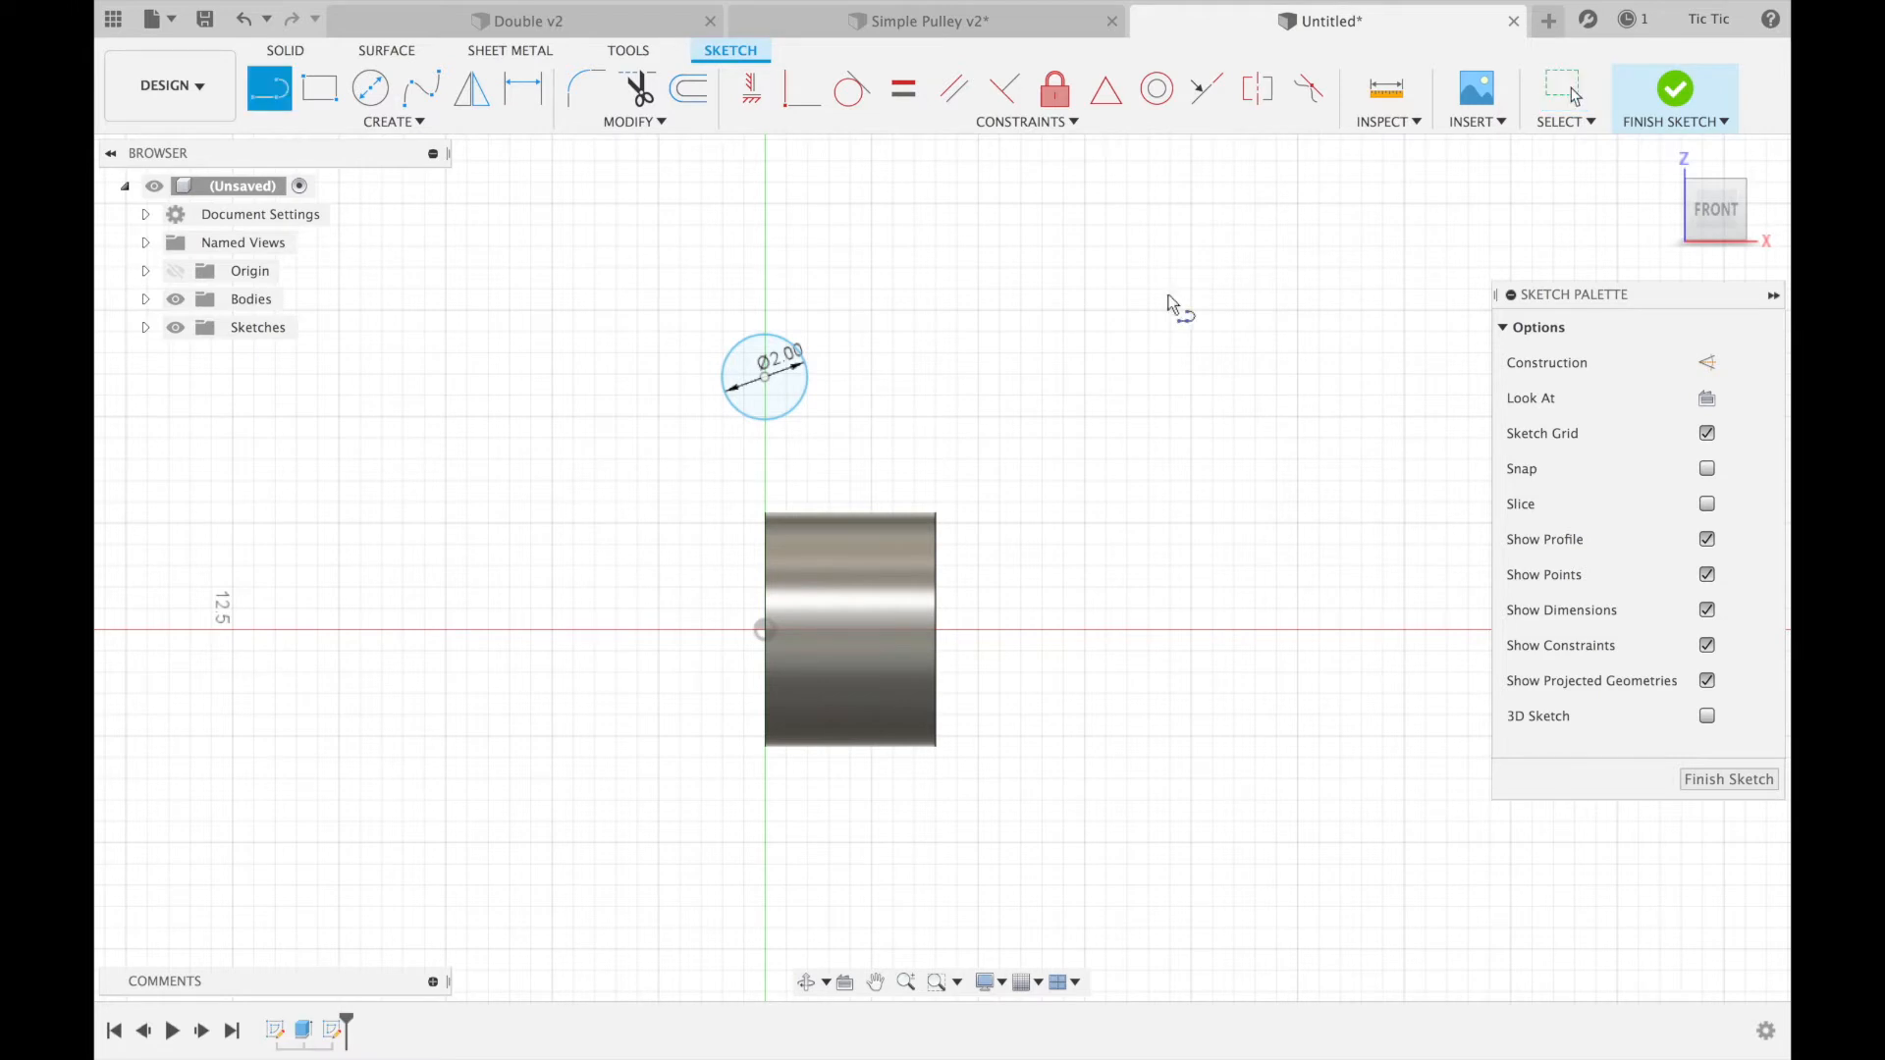
pyautogui.click(763, 495)
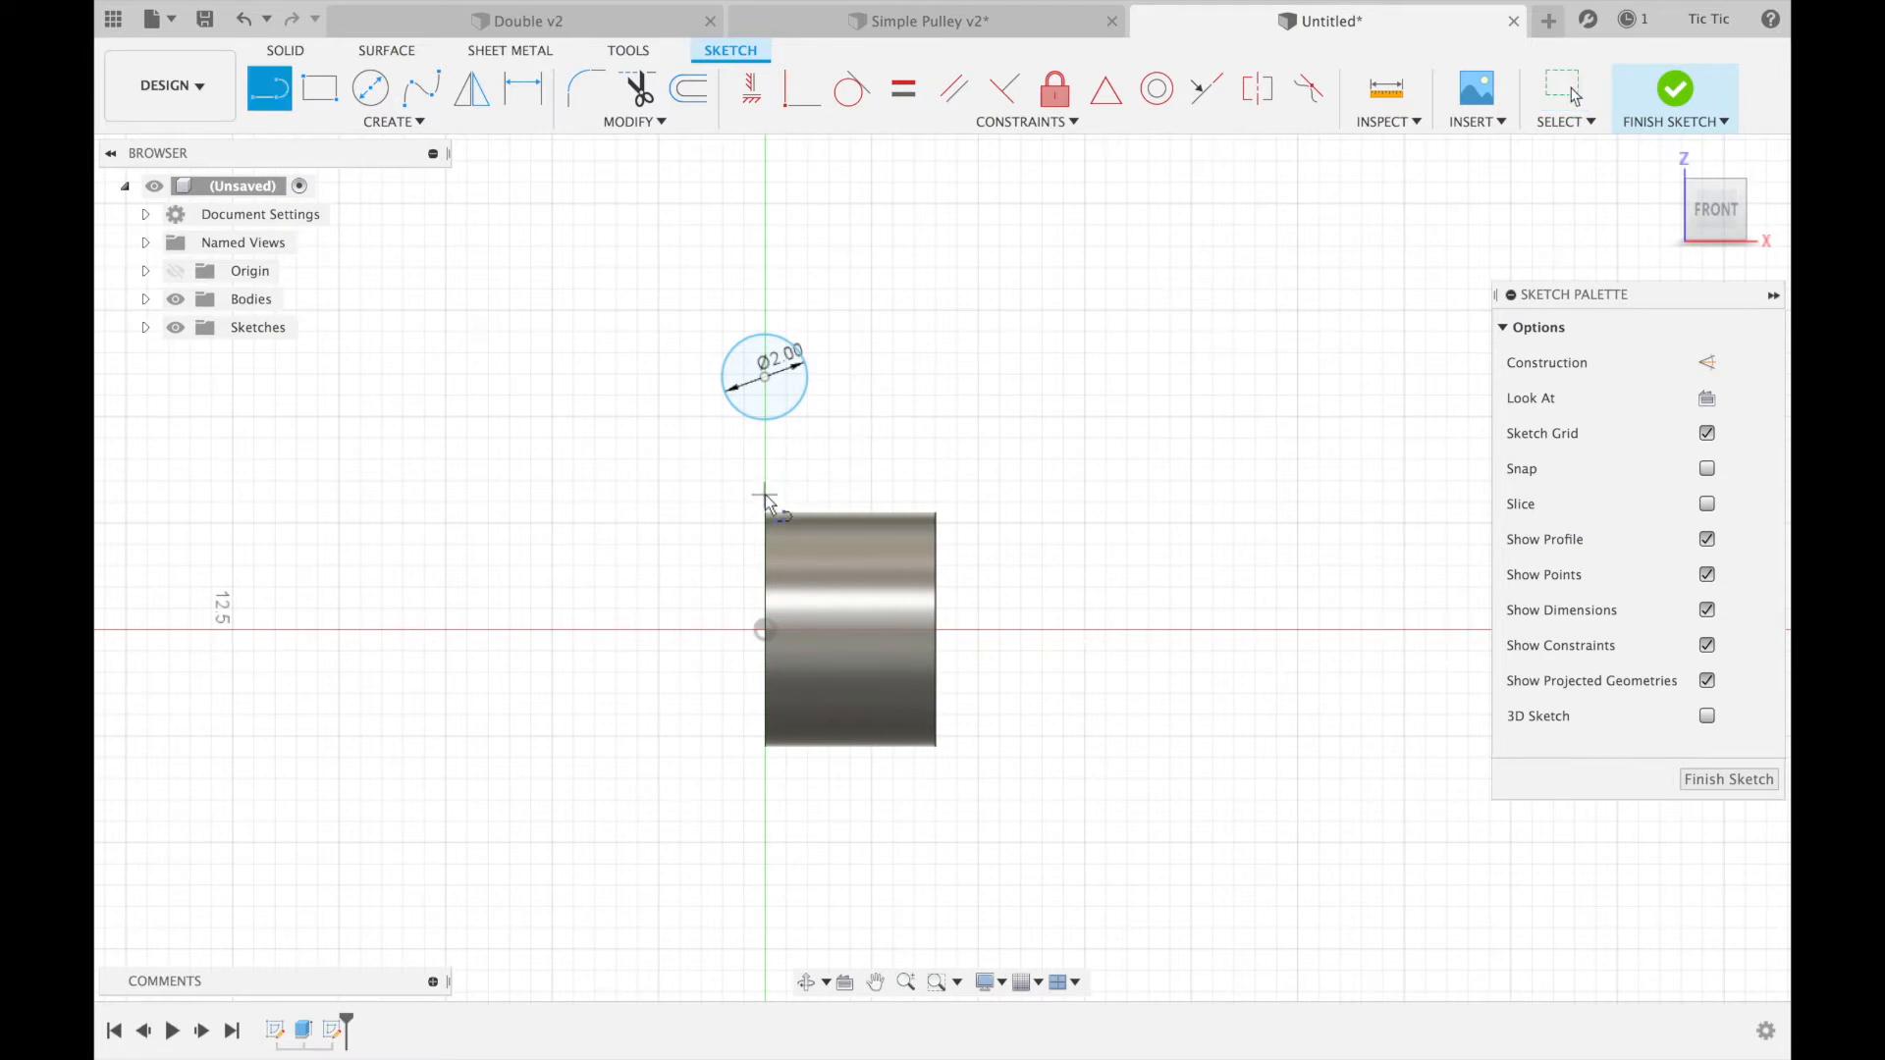
pyautogui.click(933, 495)
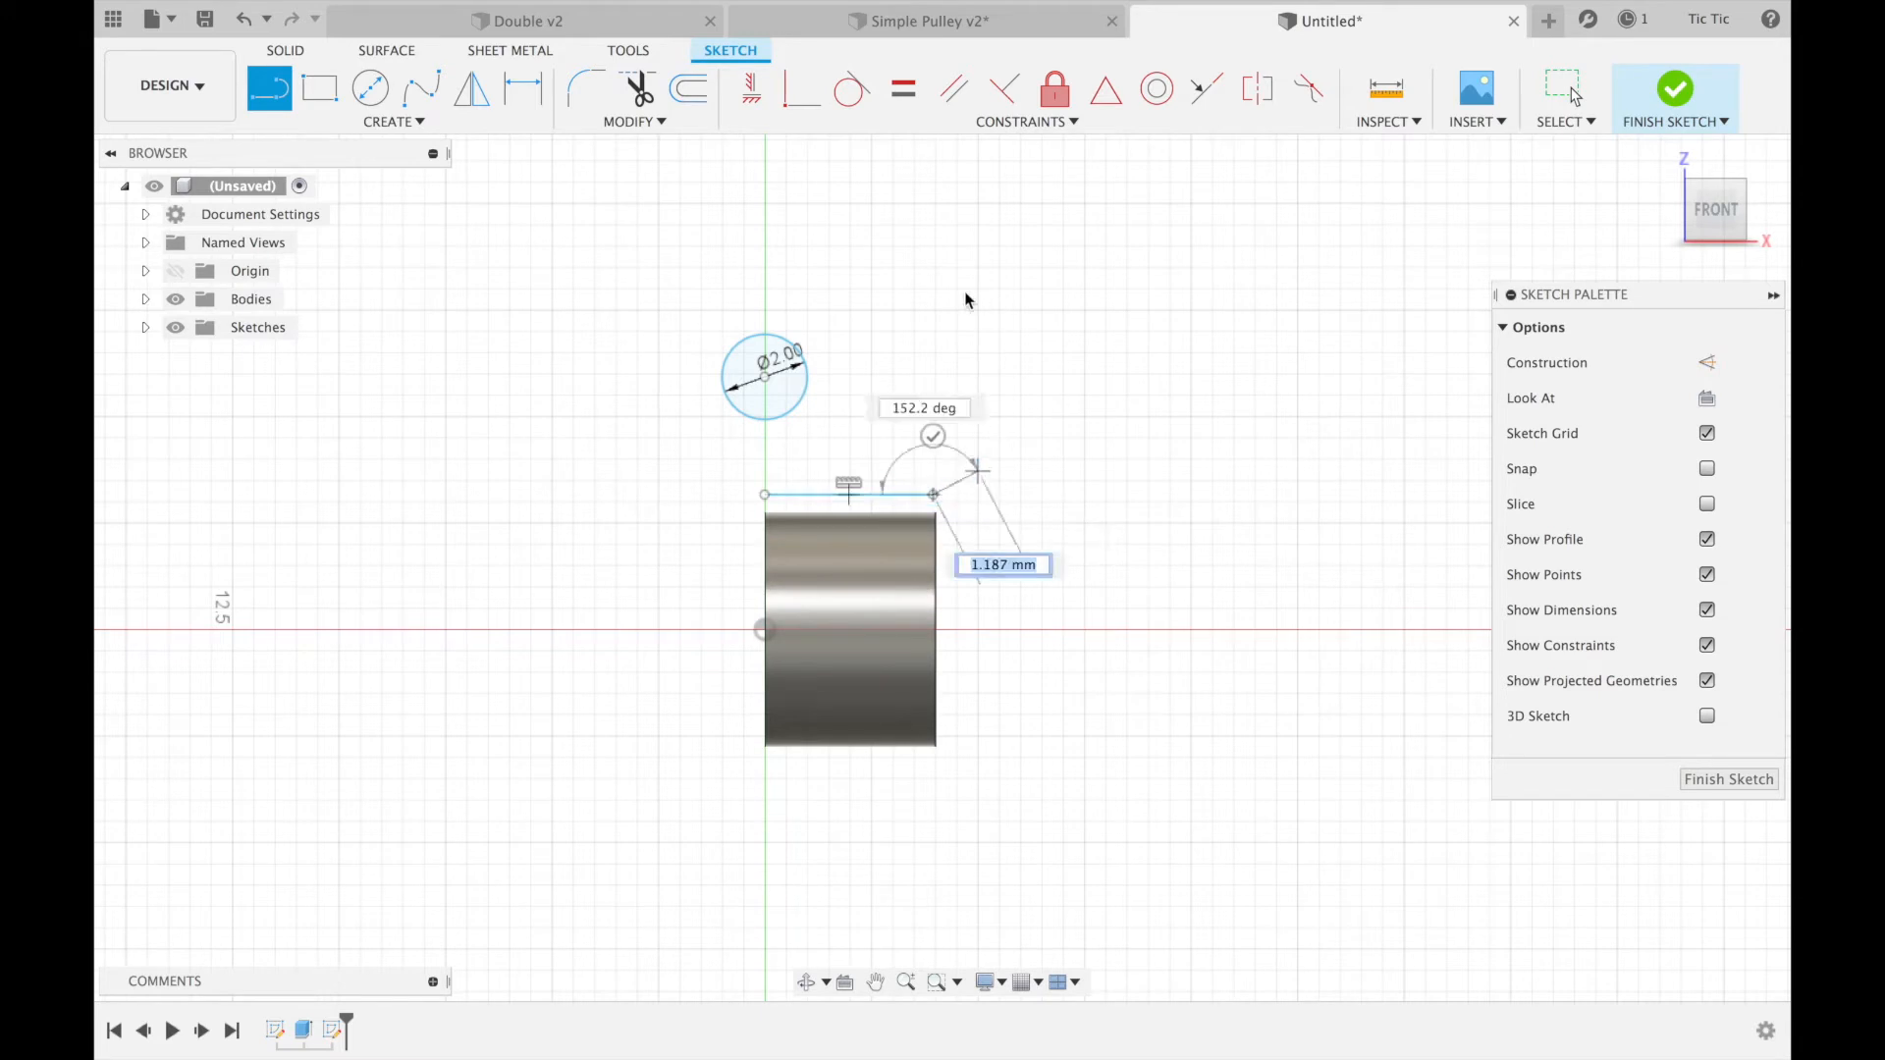
pyautogui.click(933, 289)
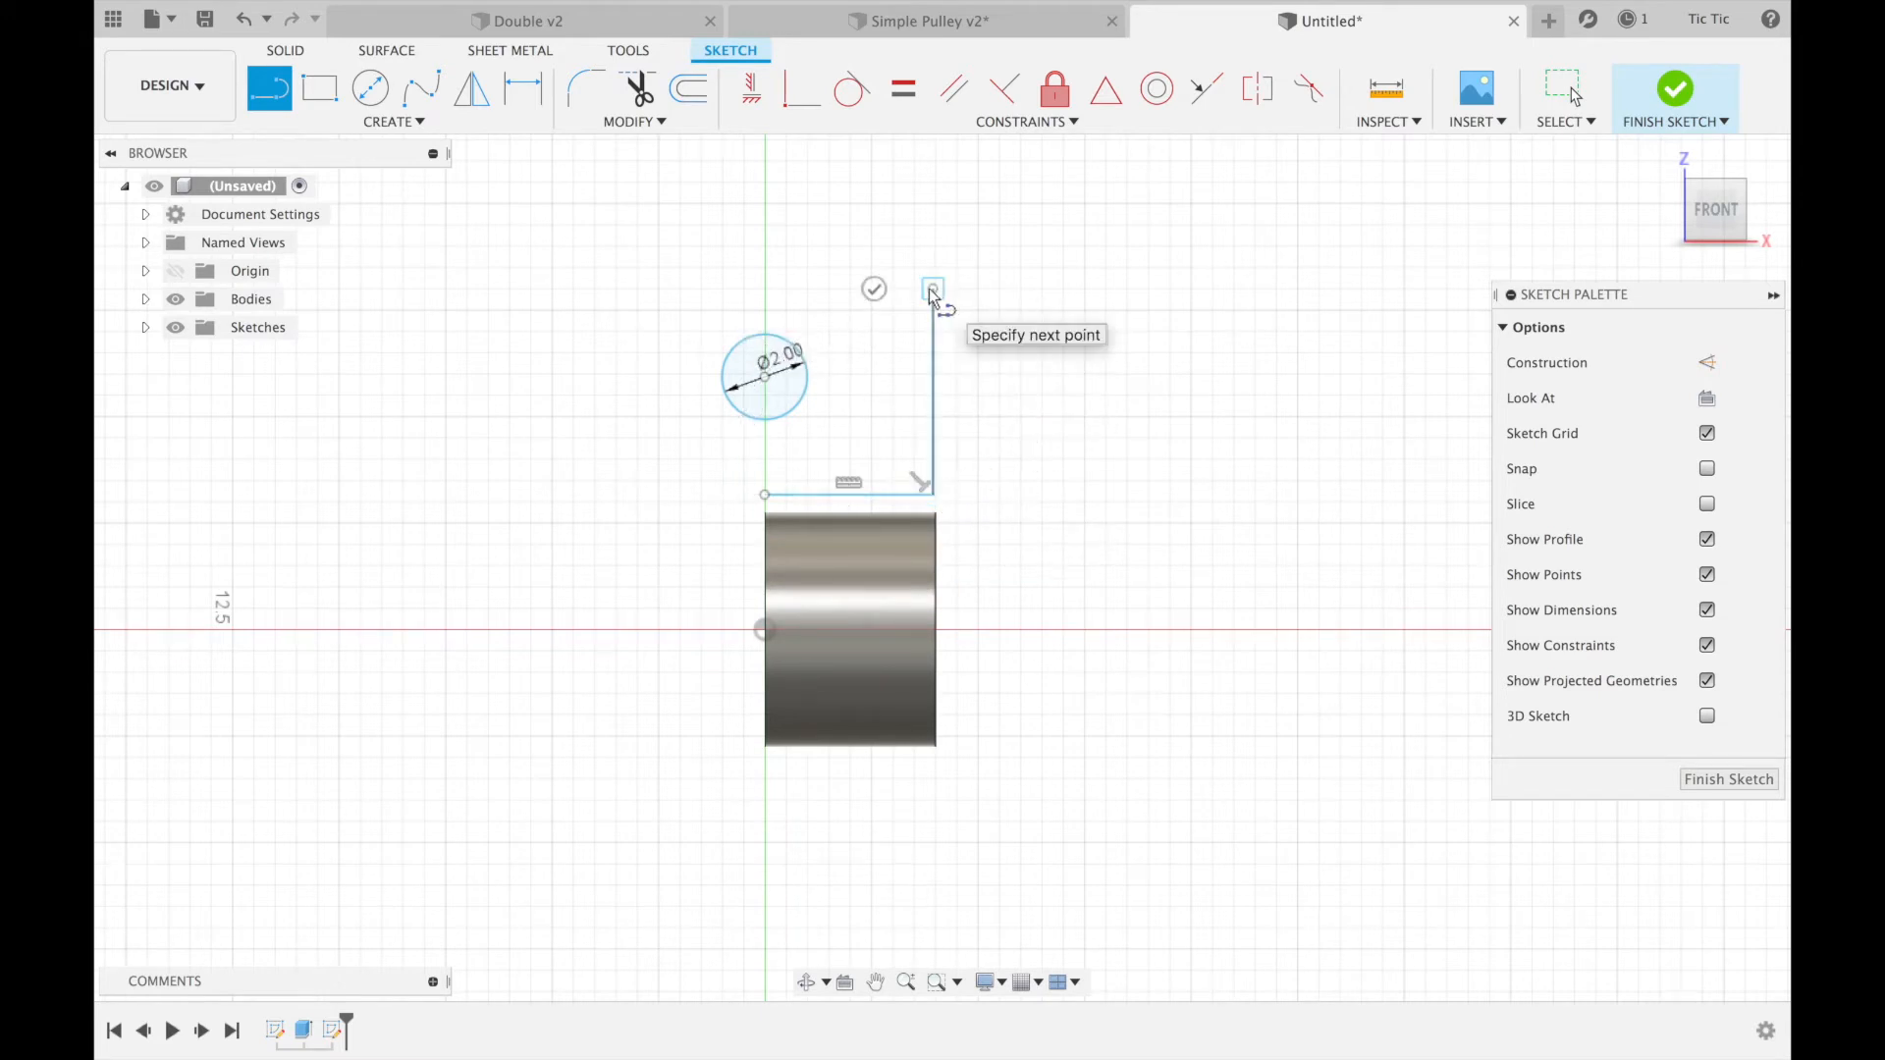
pyautogui.click(810, 377)
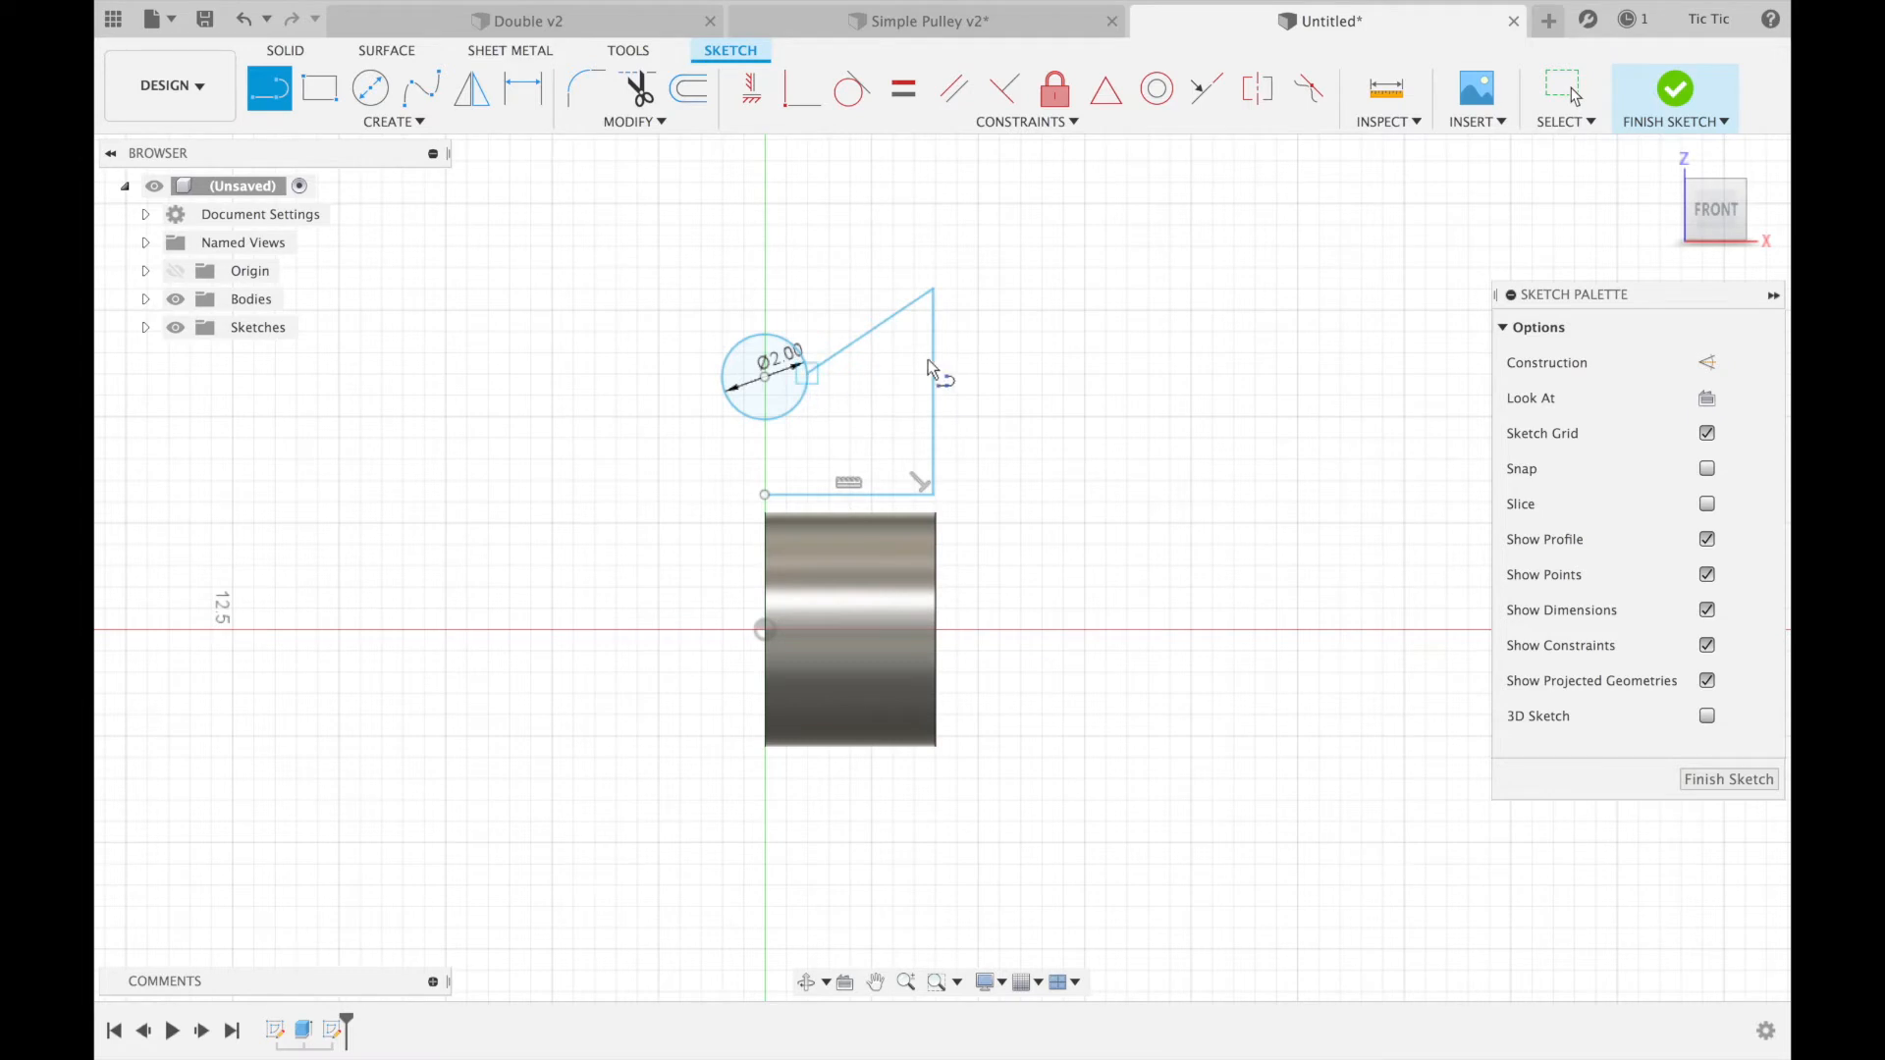
pyautogui.click(764, 494)
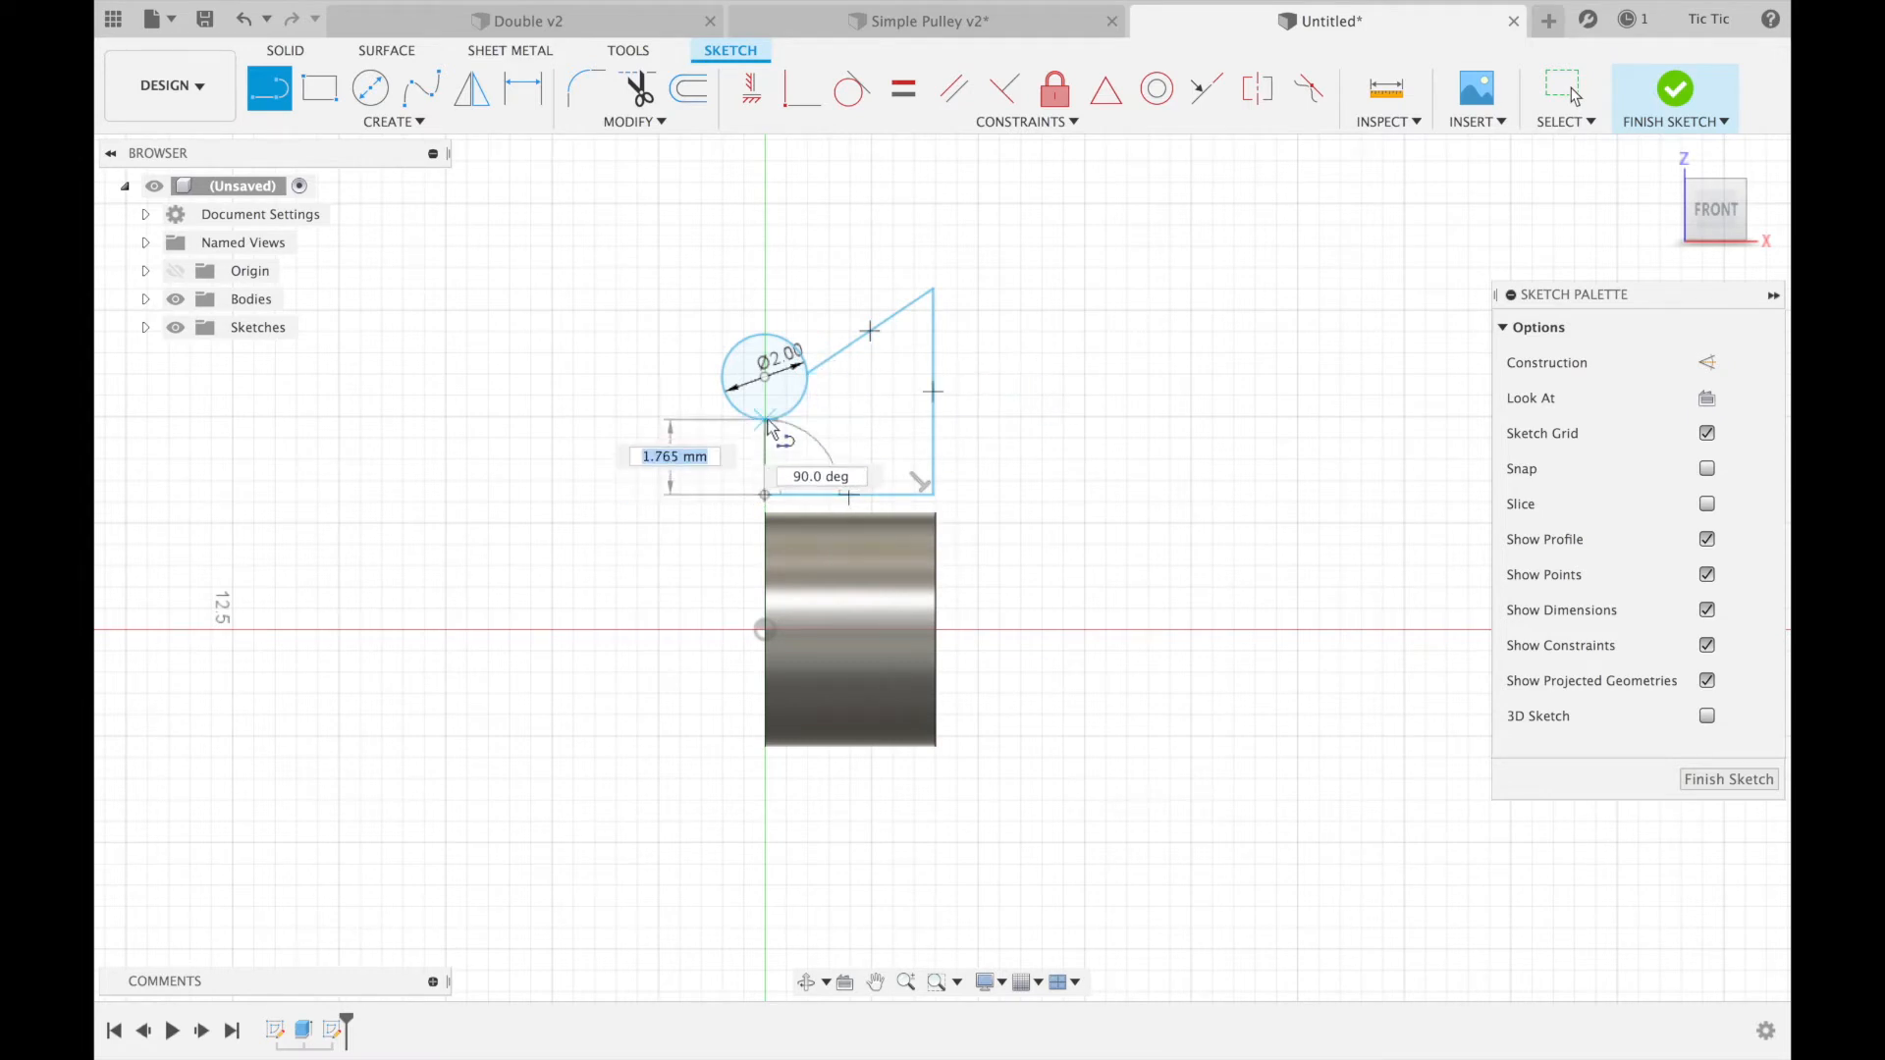
pyautogui.click(767, 421)
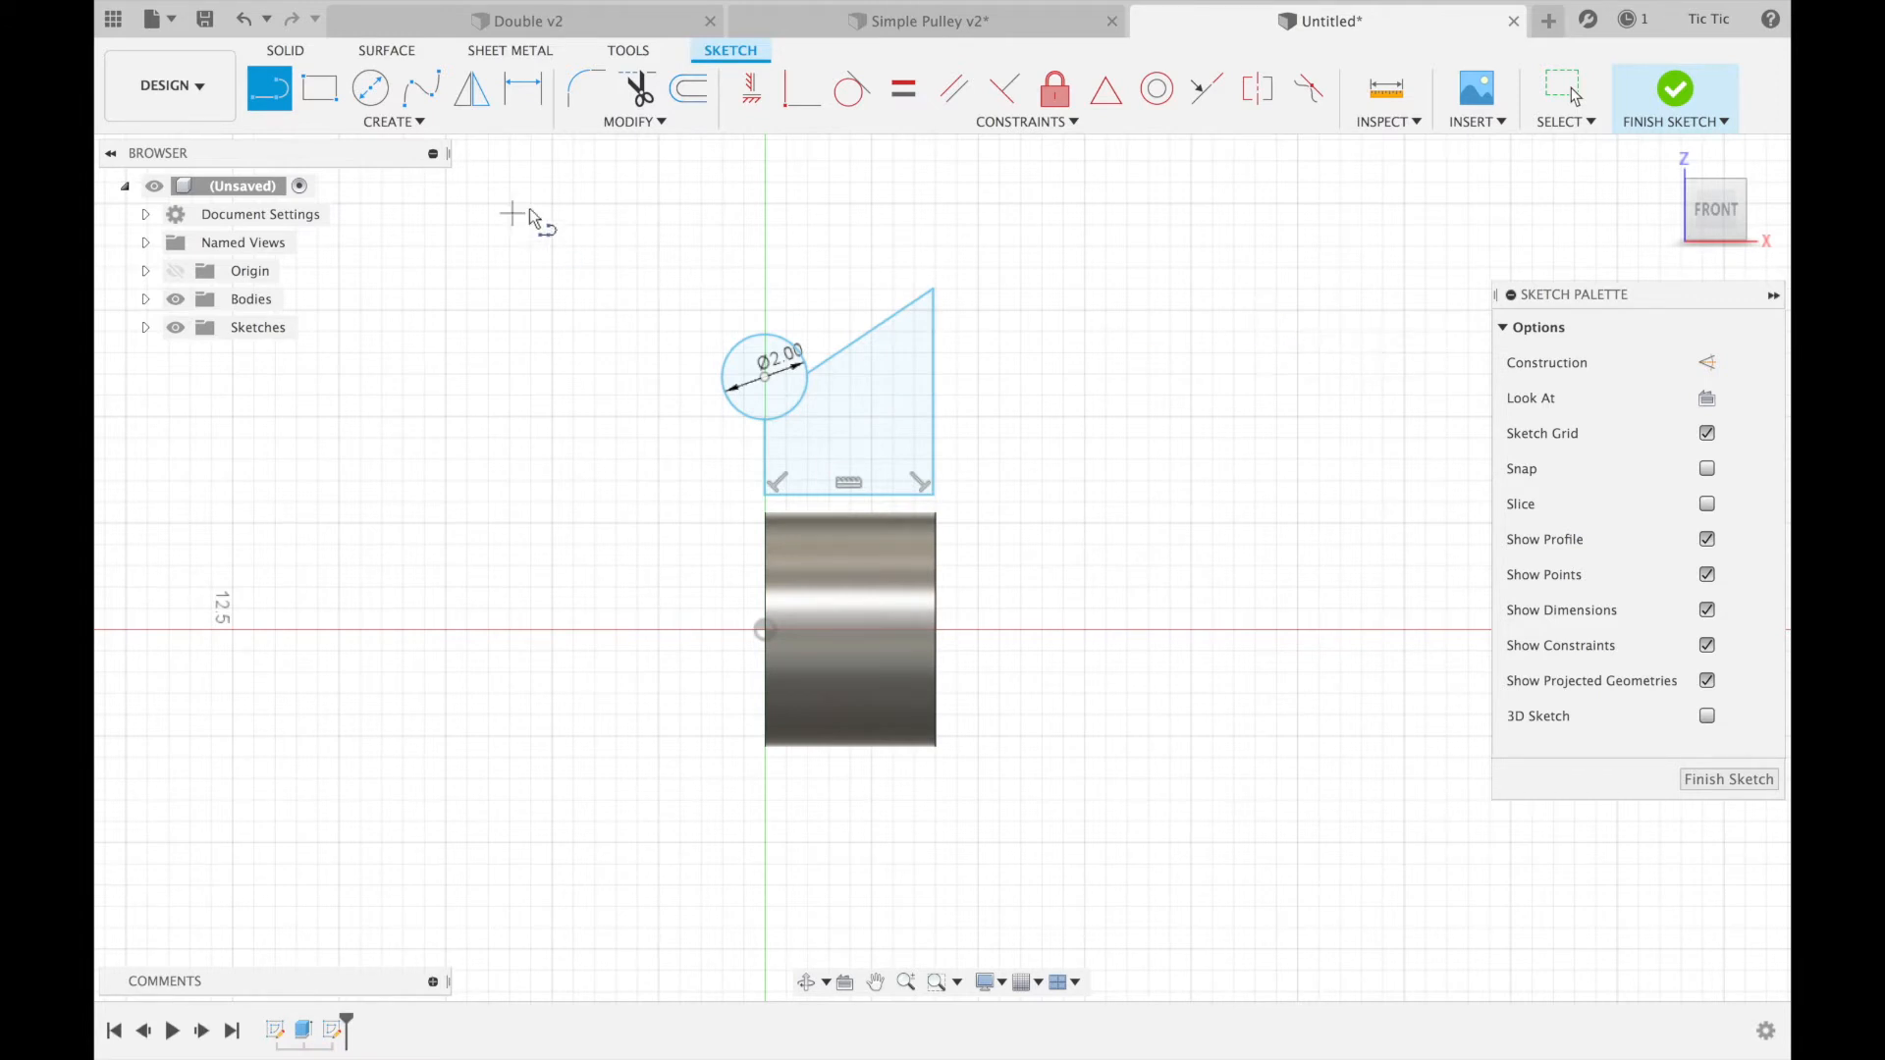
# - Project the outer edges of the cylinder's two end faces into the sketch
pyautogui.click(409, 120)
pyautogui.moveTo(471, 522)
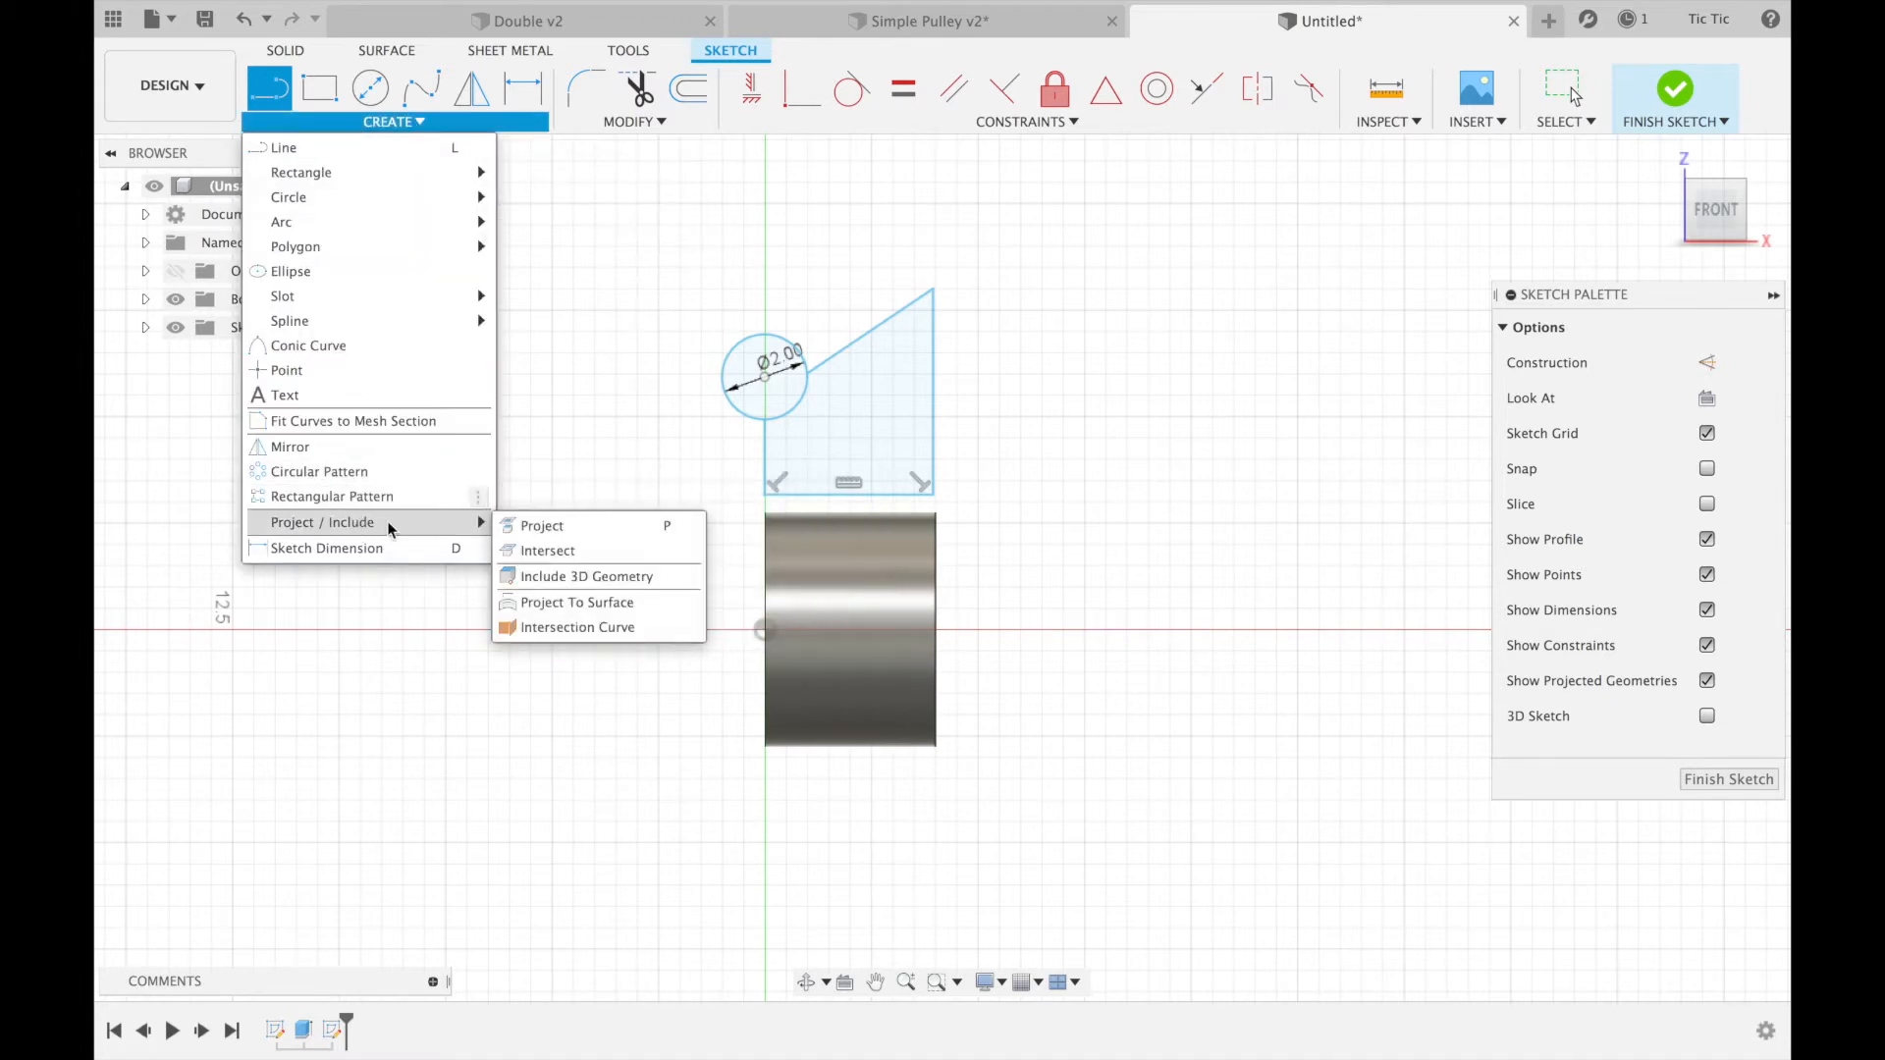
pyautogui.click(528, 528)
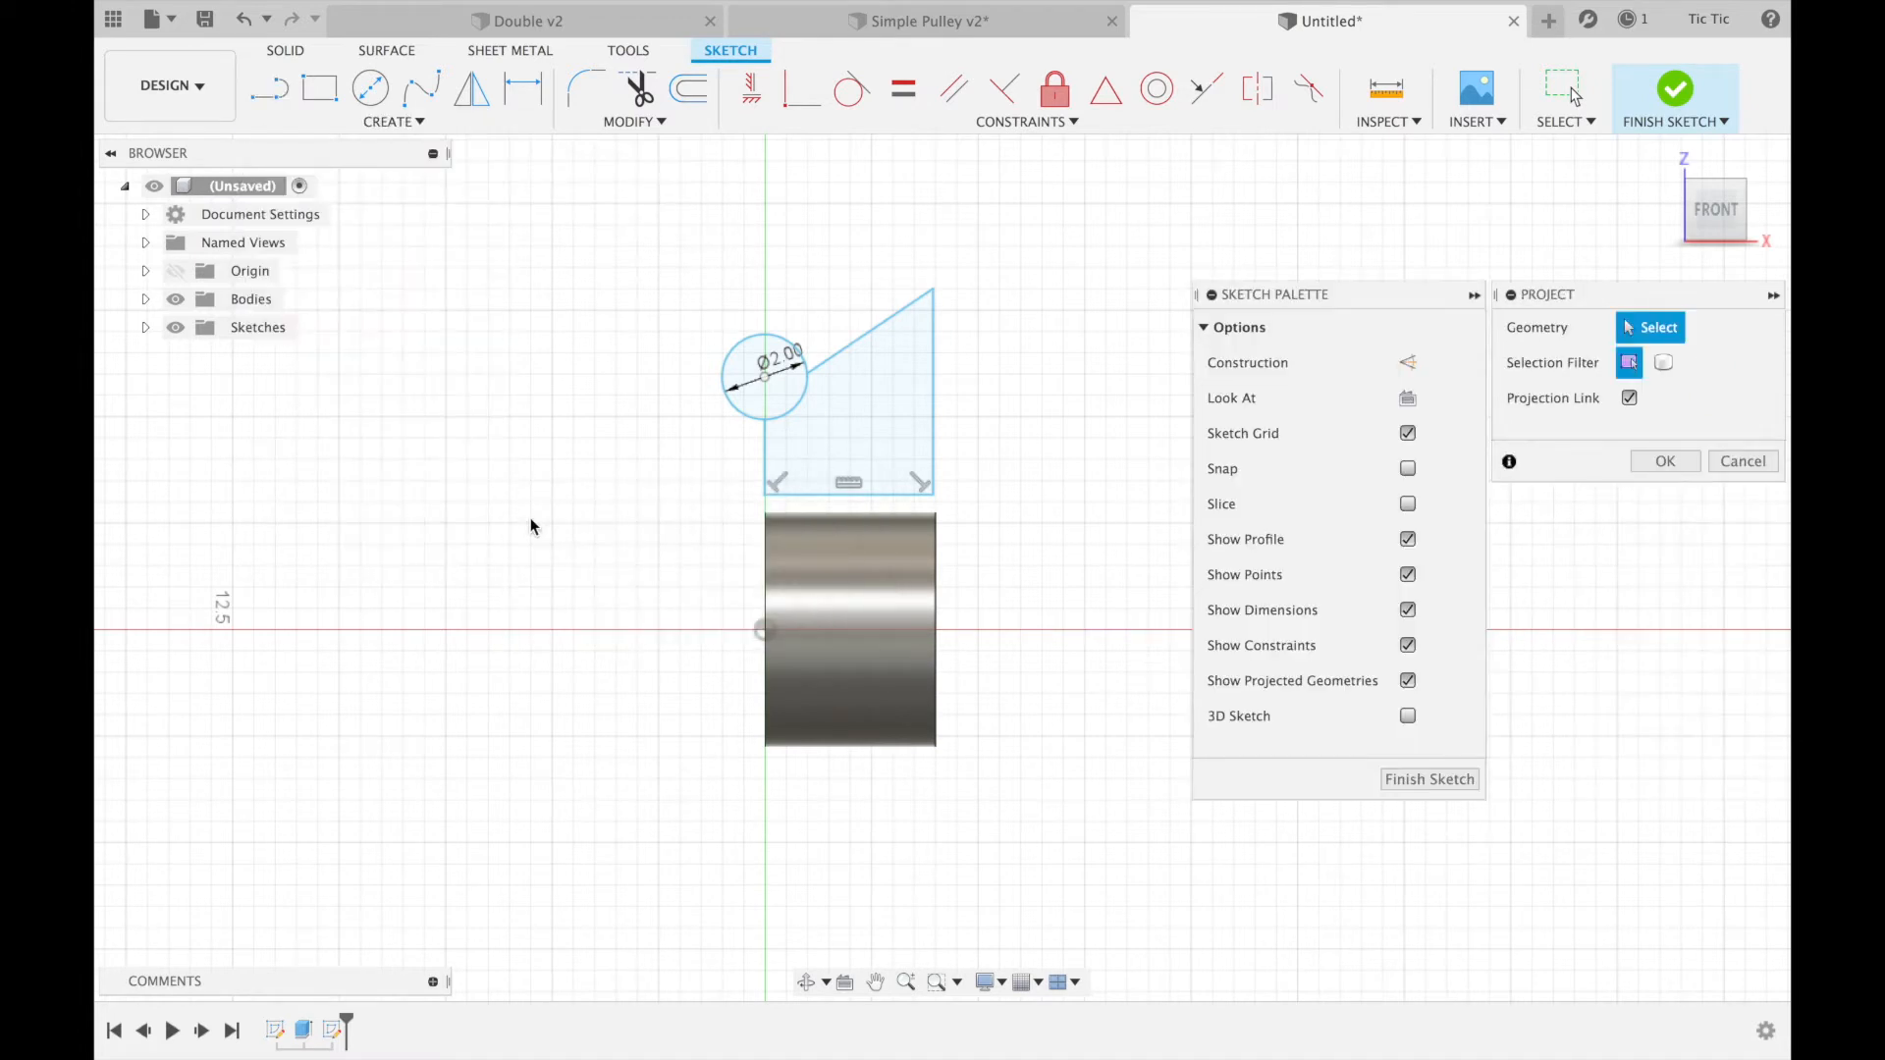
pyautogui.click(938, 522)
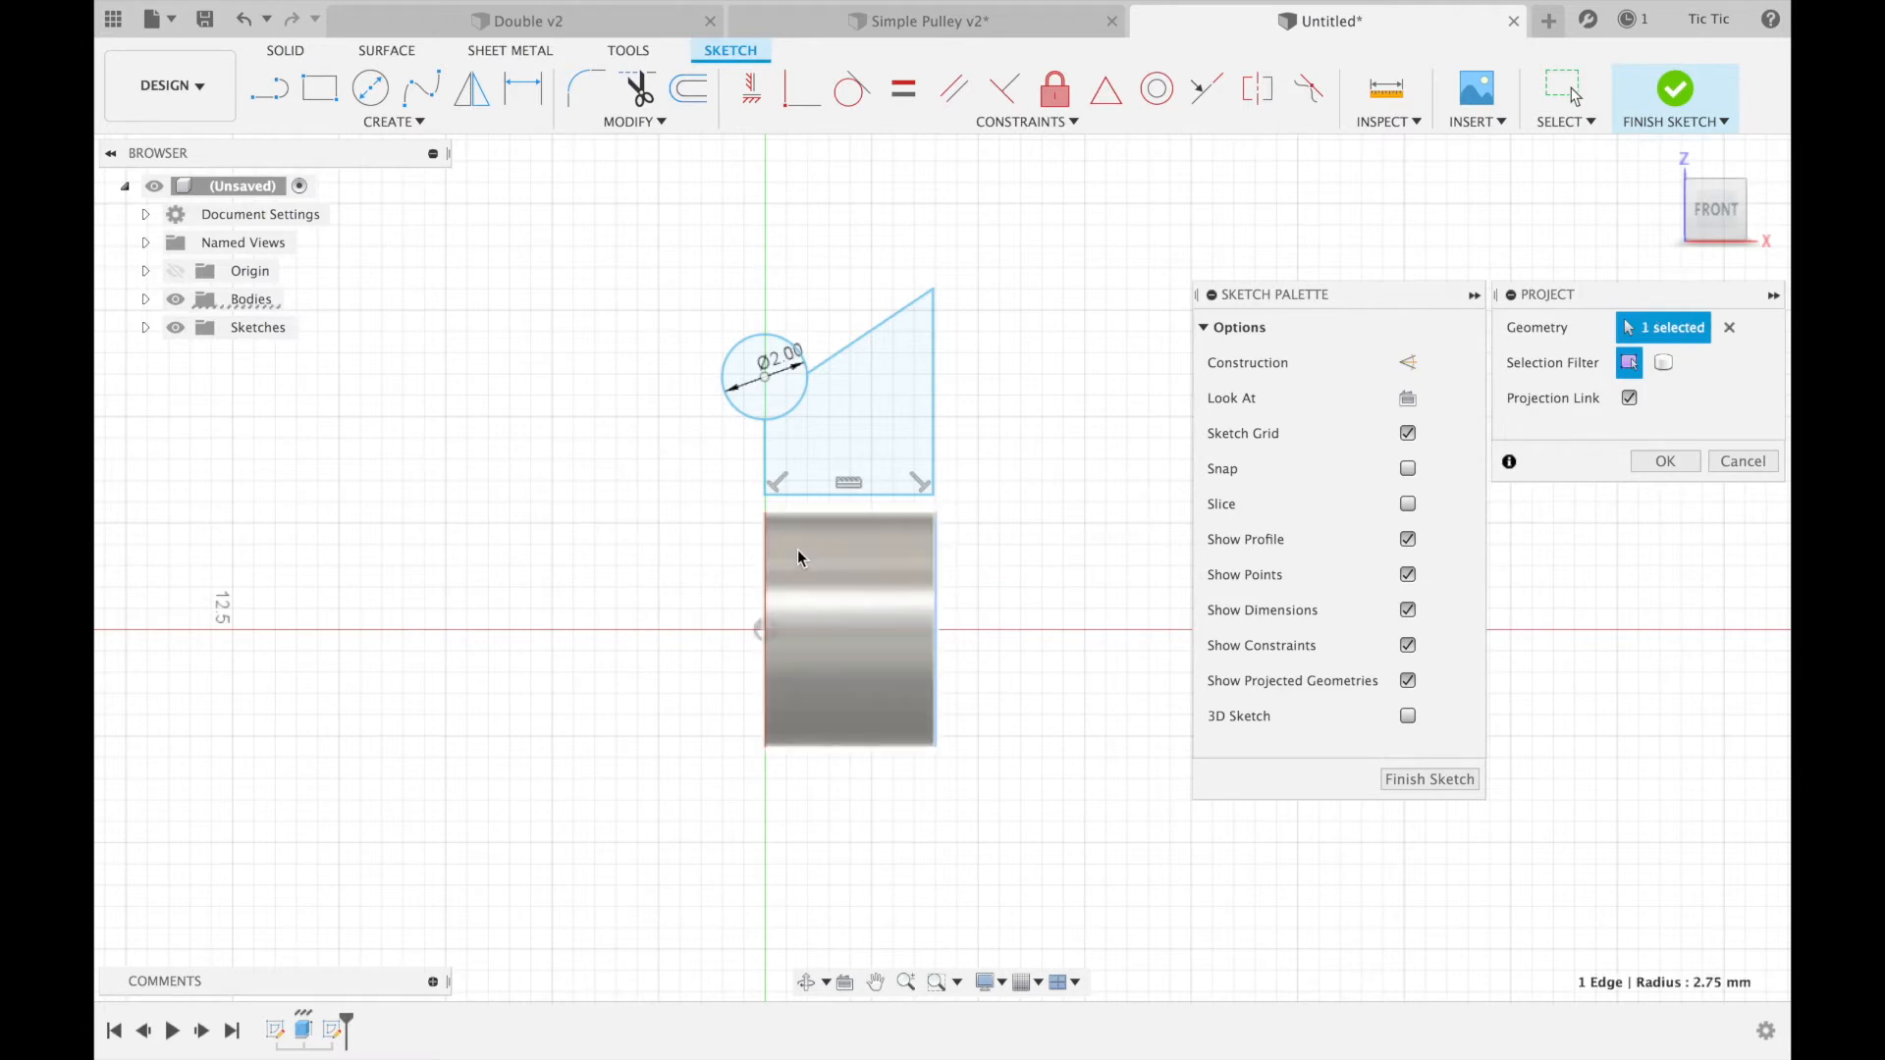
pyautogui.click(762, 553)
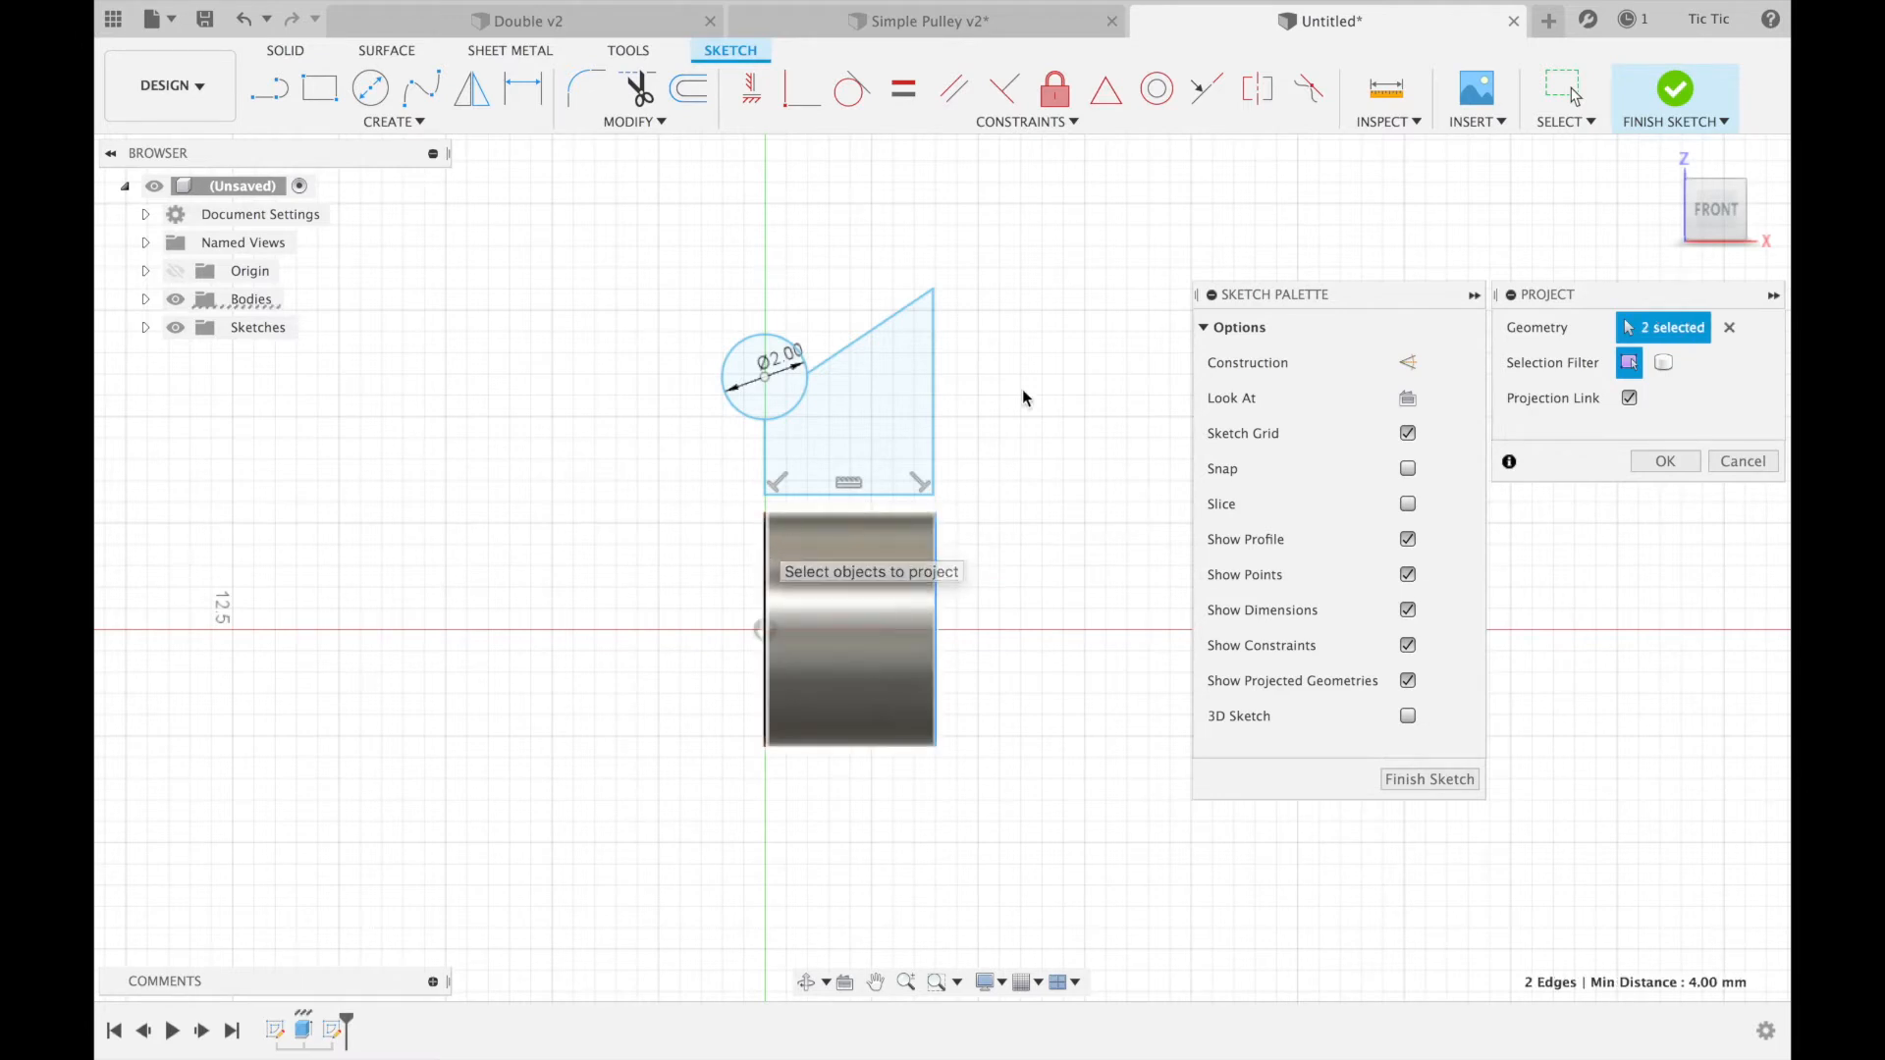
pyautogui.click(1665, 462)
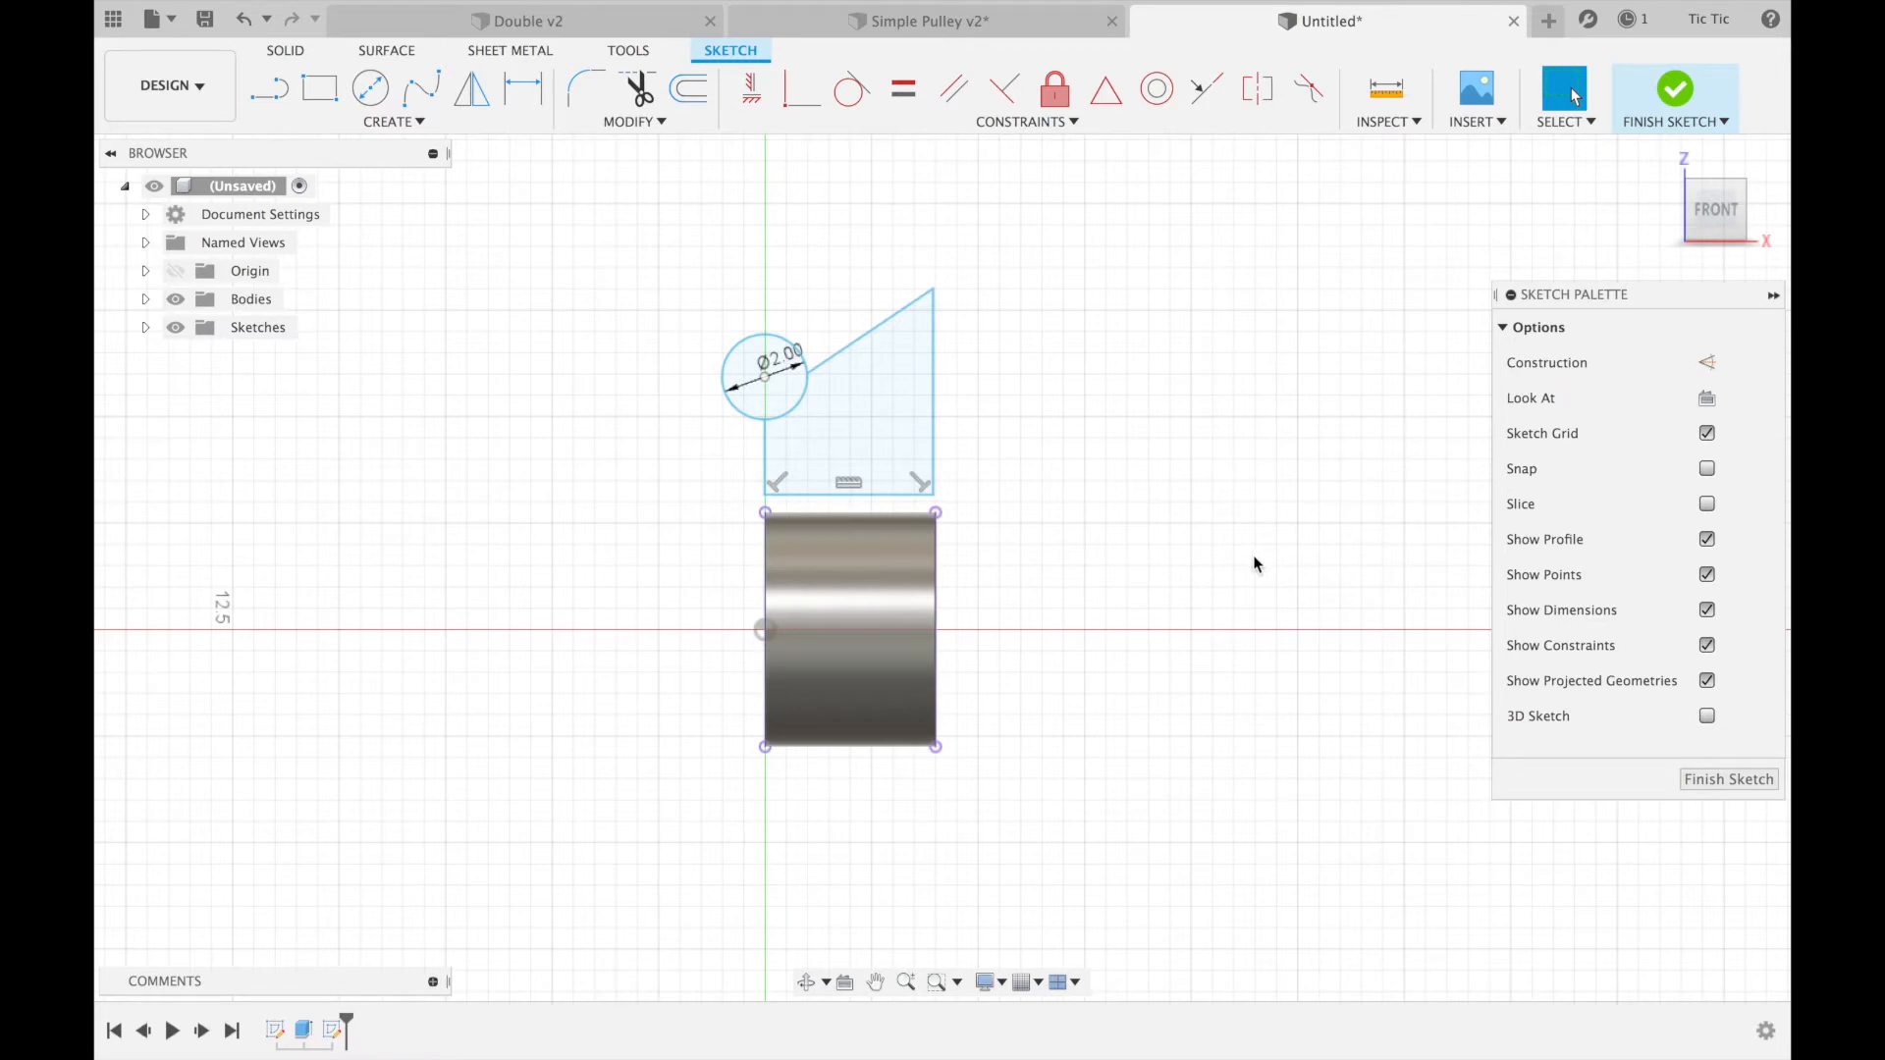
# - Apply vertical constraints aligning the profile's two lower corners and the circle's centre with the projected upper corners of the cylinder
pyautogui.click(750, 98)
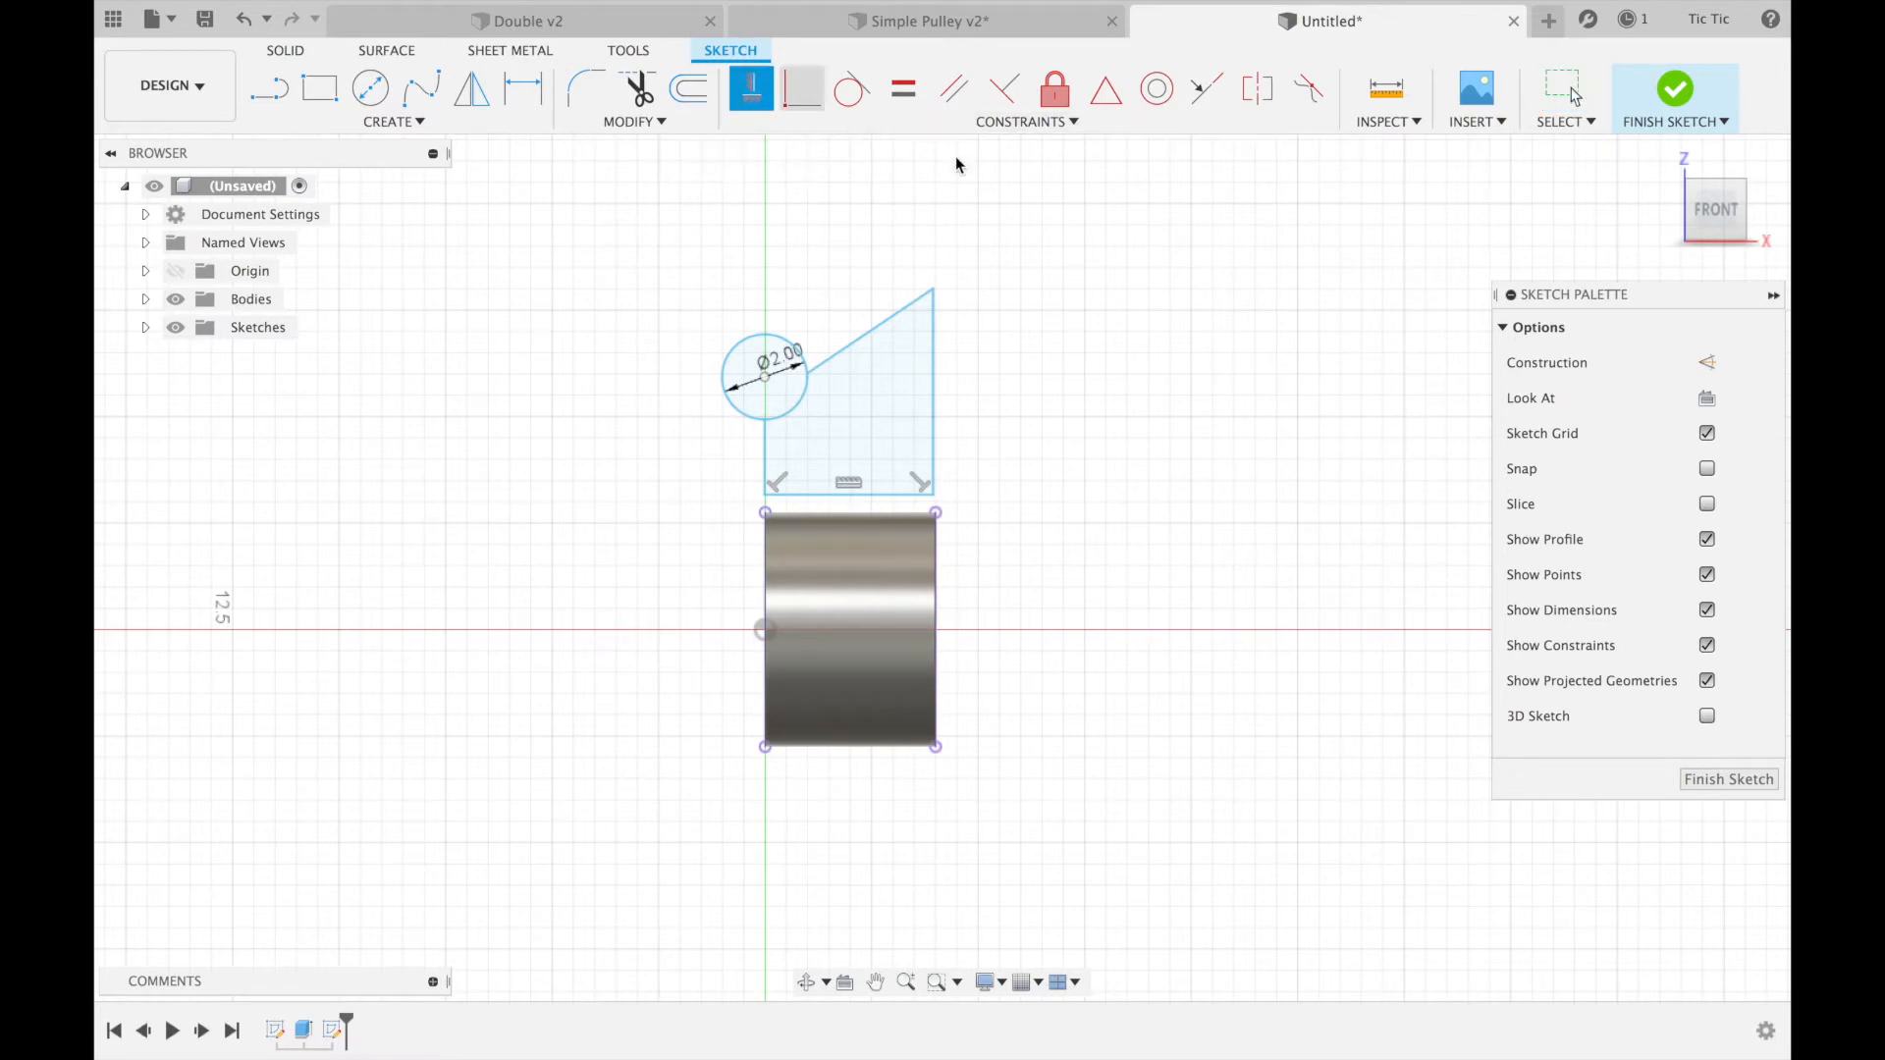
pyautogui.click(936, 512)
pyautogui.click(930, 494)
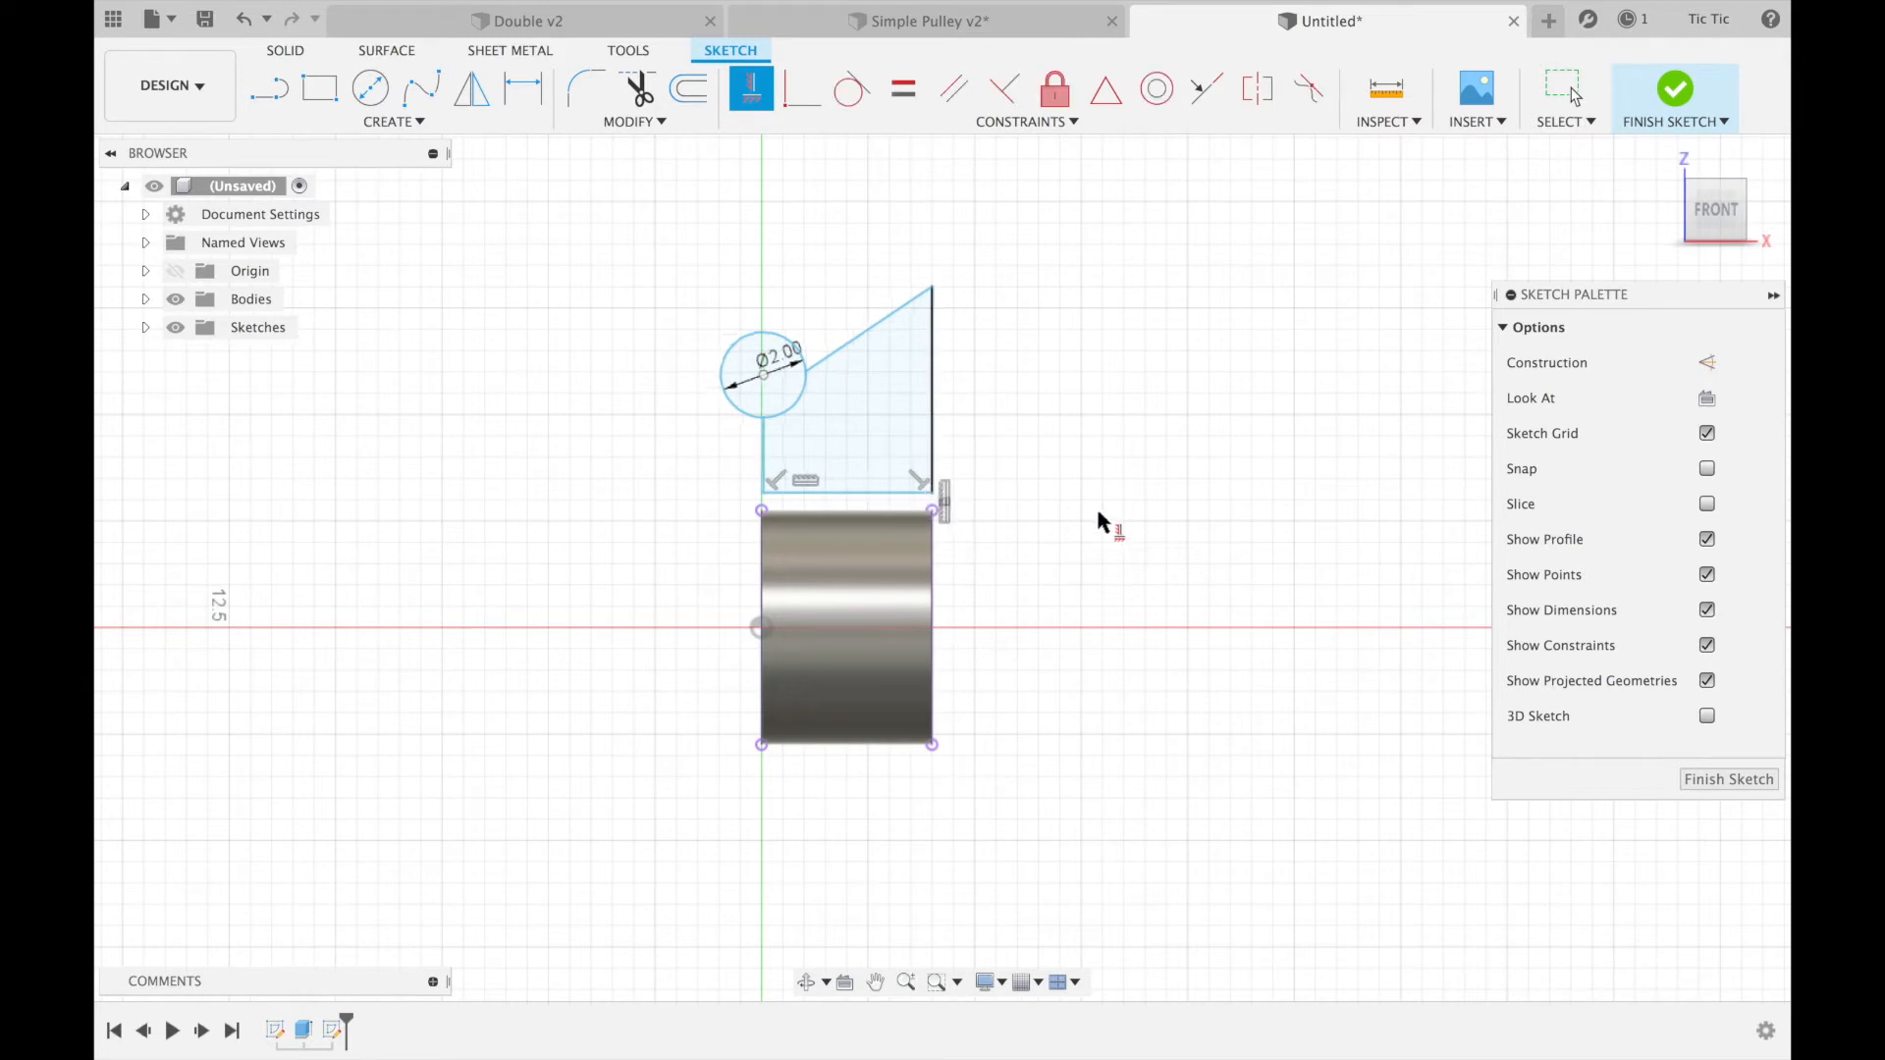
pyautogui.click(760, 511)
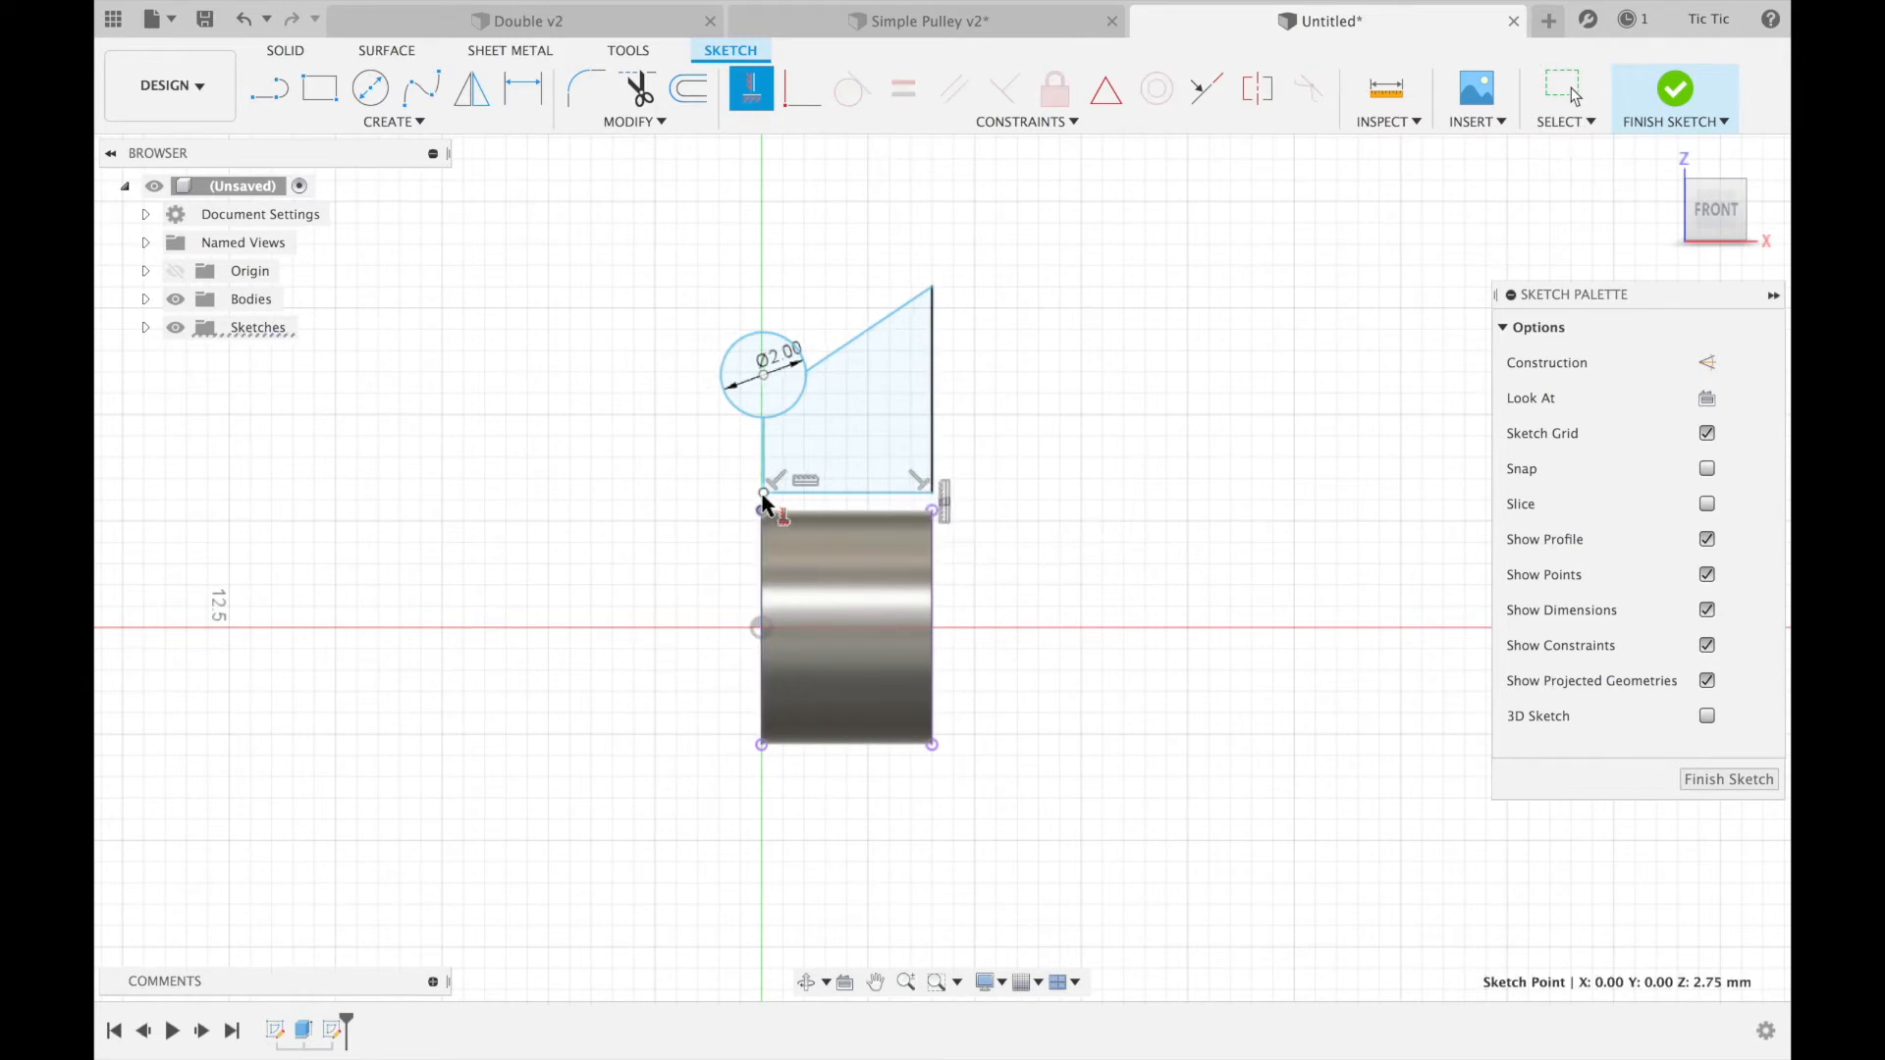
pyautogui.click(763, 493)
pyautogui.click(761, 511)
pyautogui.click(767, 384)
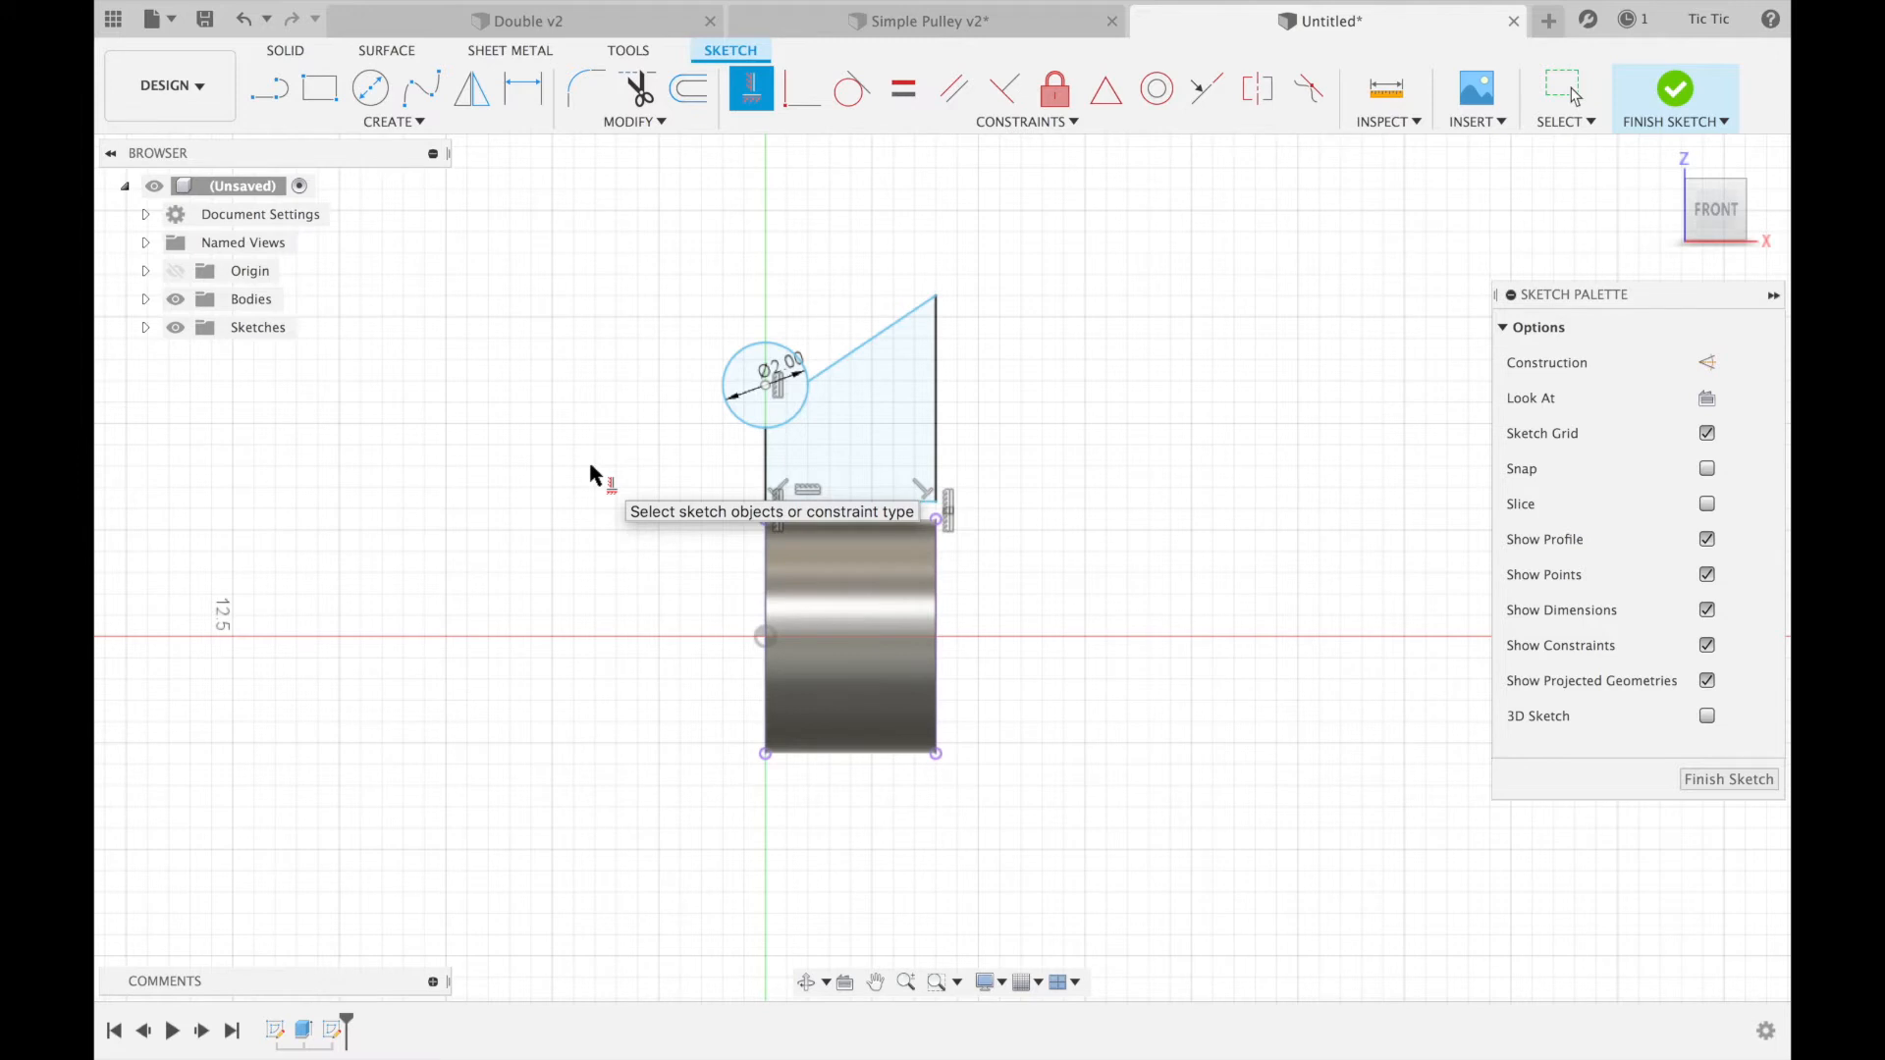
# - Dimension the gap between the profile's base line and the cylinder's projected upper corner to 0.4 mm
pyautogui.press('d')
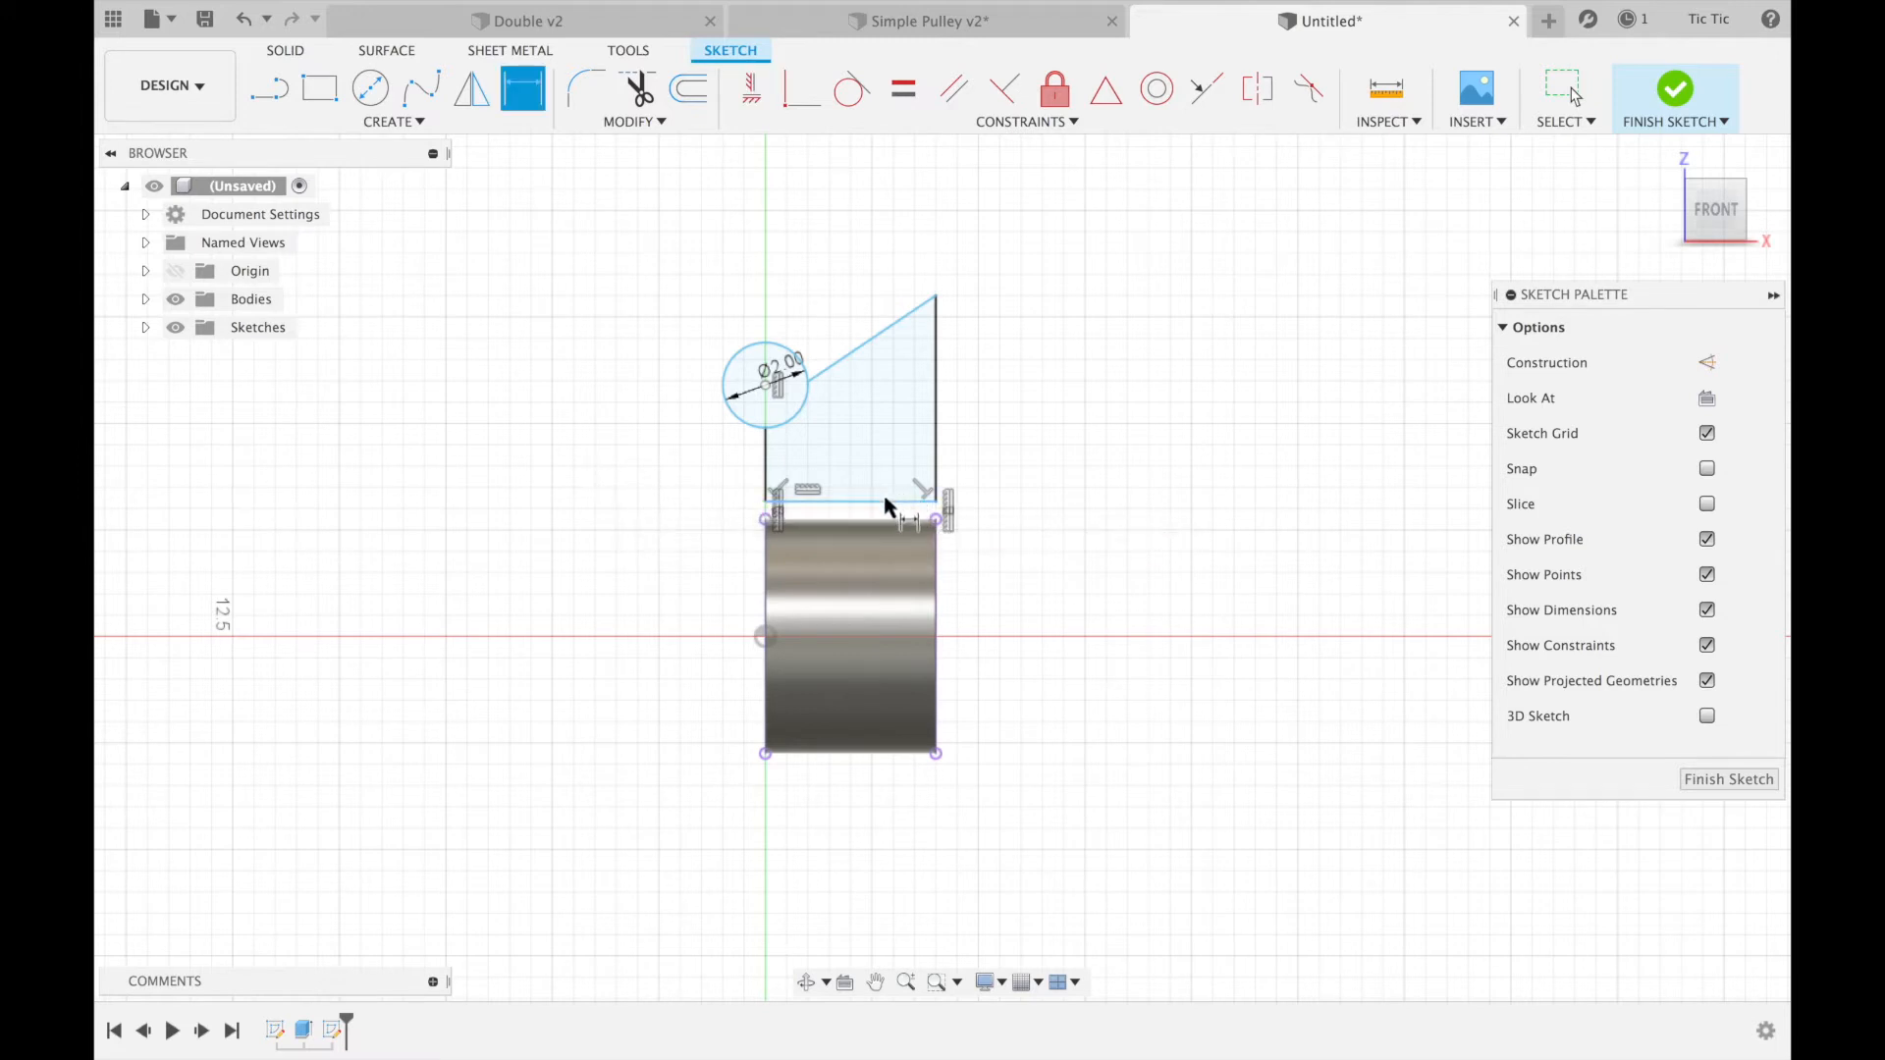
pyautogui.click(883, 503)
pyautogui.click(934, 521)
pyautogui.click(1052, 522)
pyautogui.write('0.4')
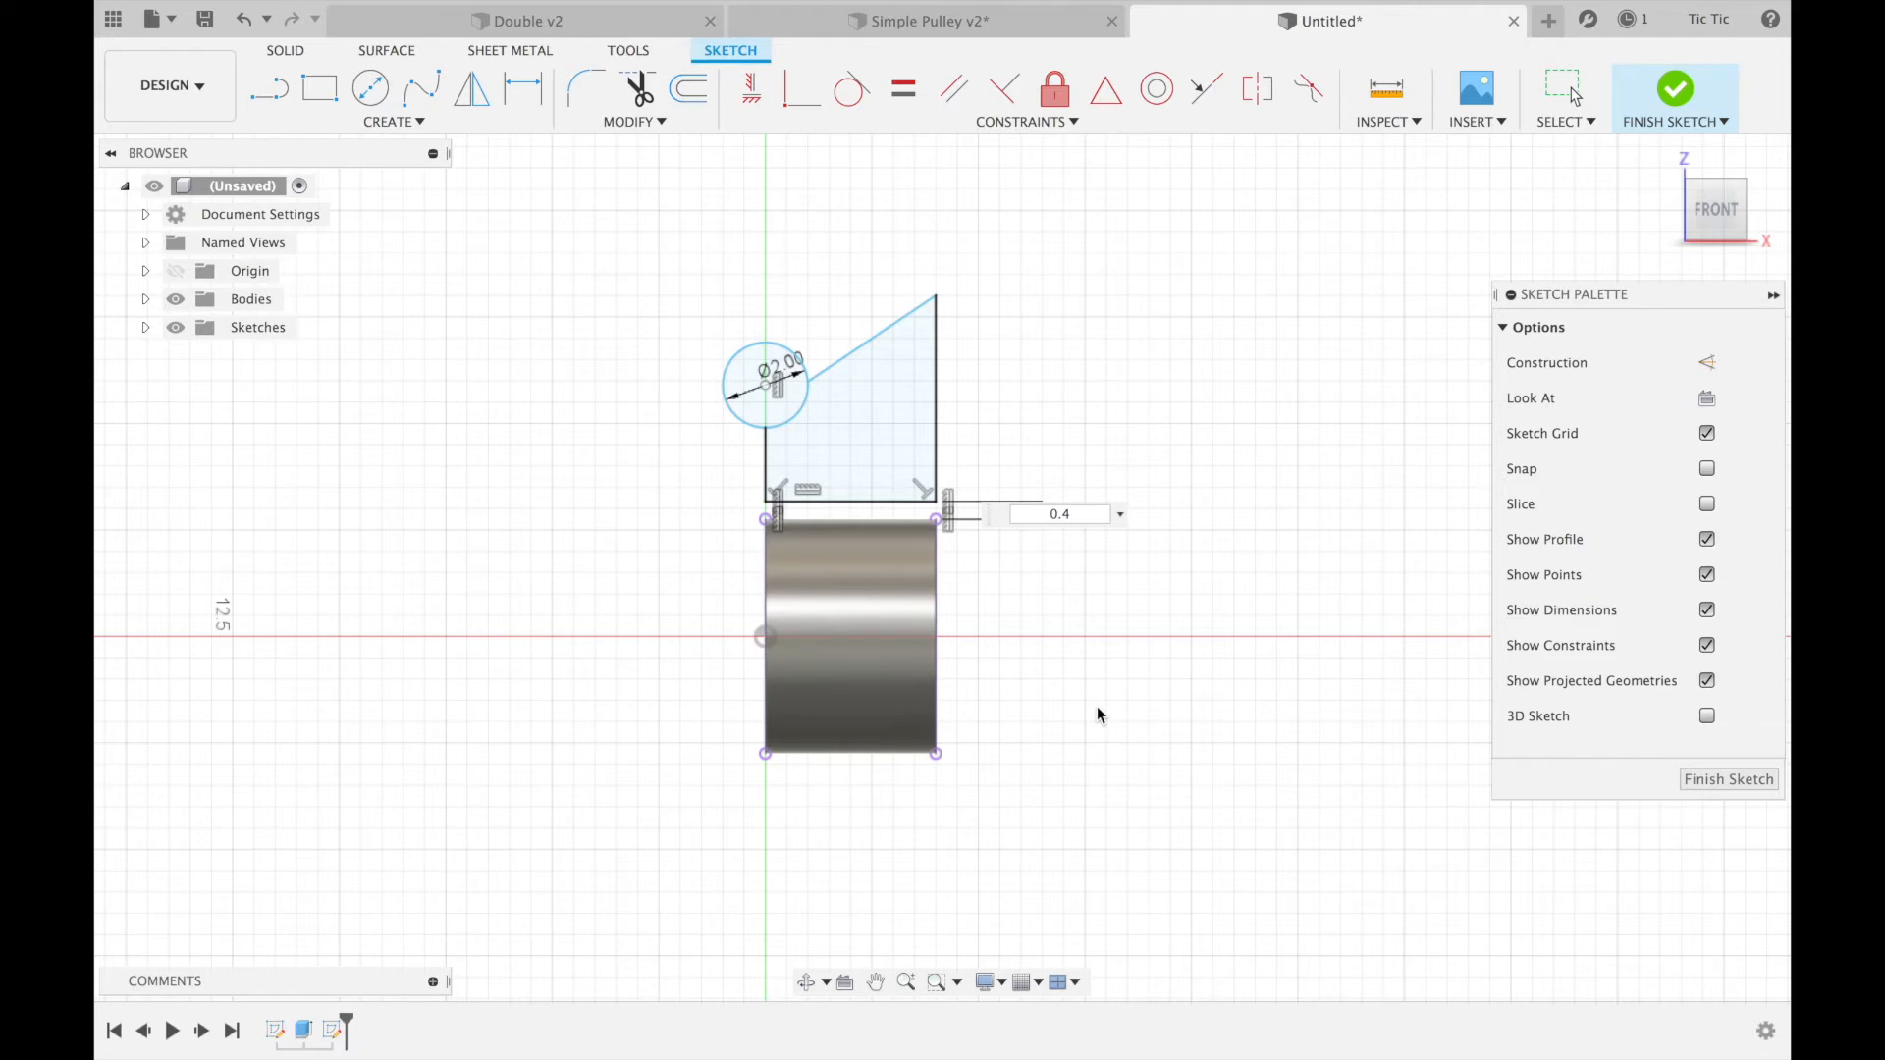
pyautogui.press('Return')
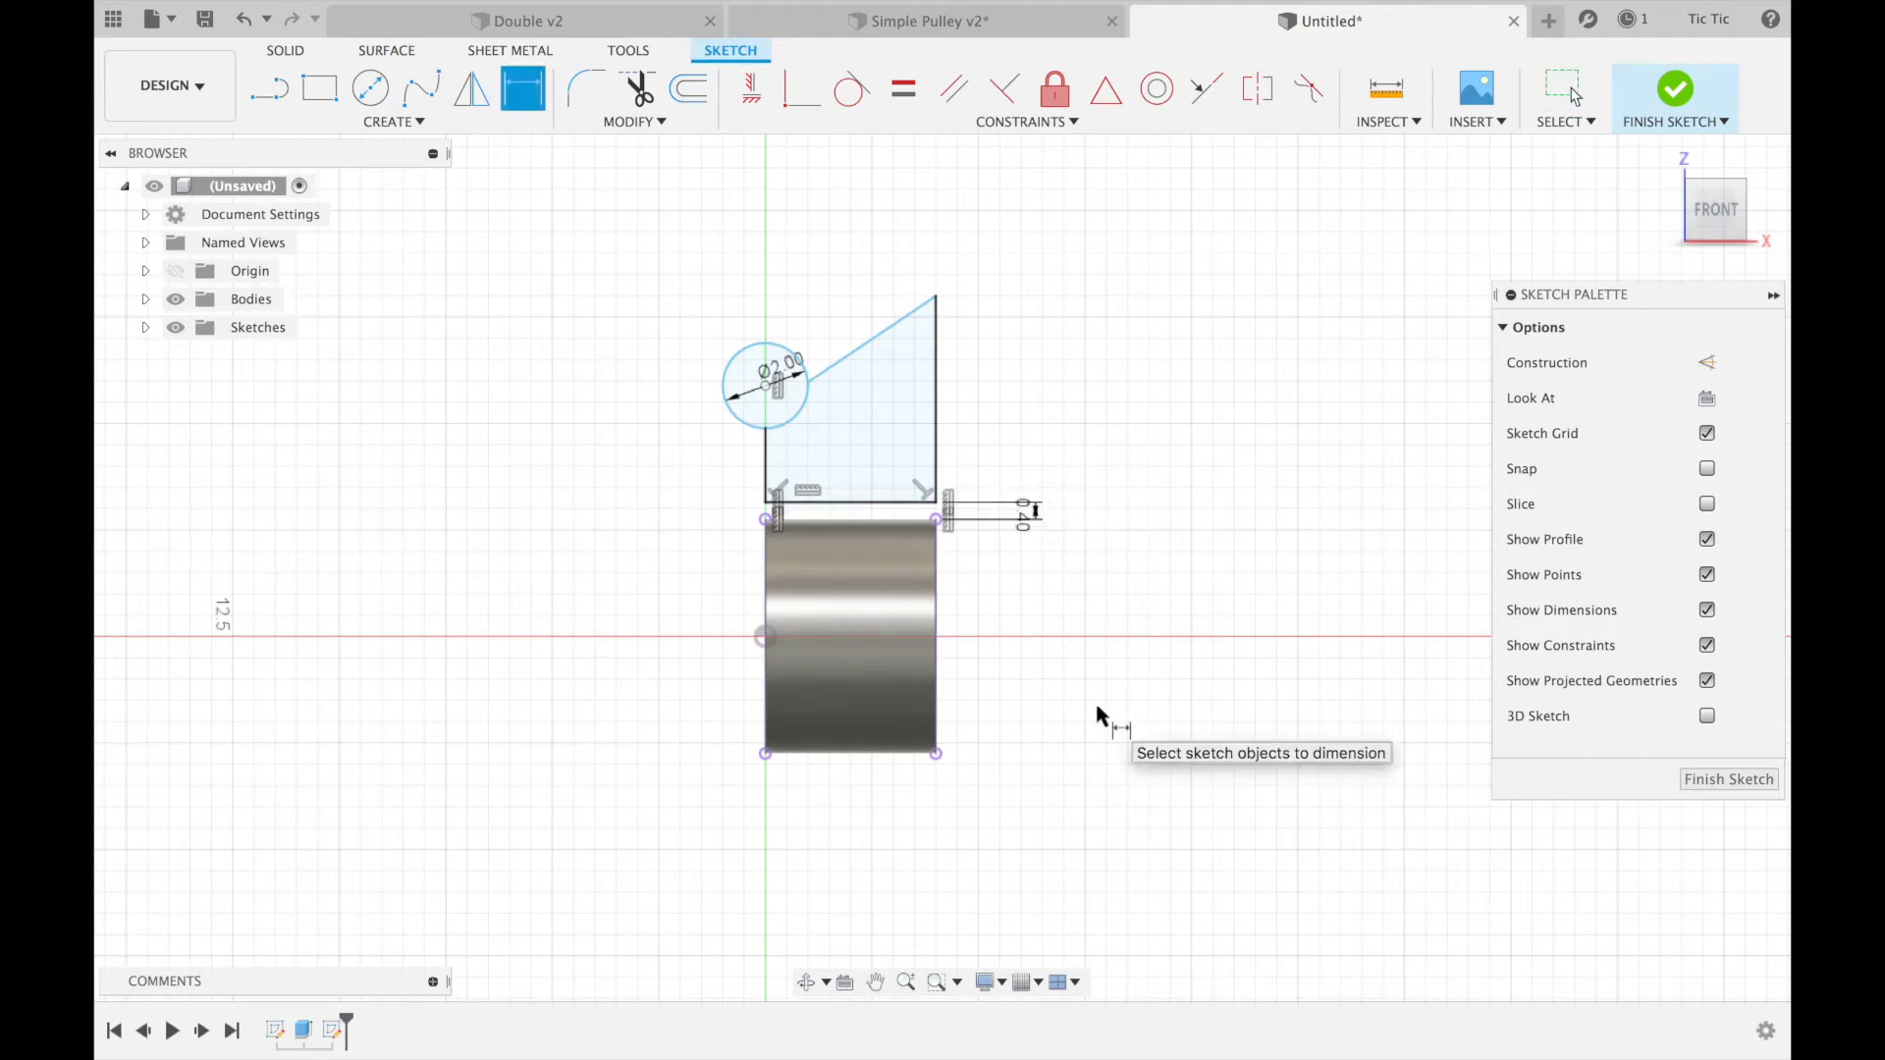
# - Set the height of the profile's tall vertical side to 6 mm
pyautogui.click(937, 430)
pyautogui.click(1011, 424)
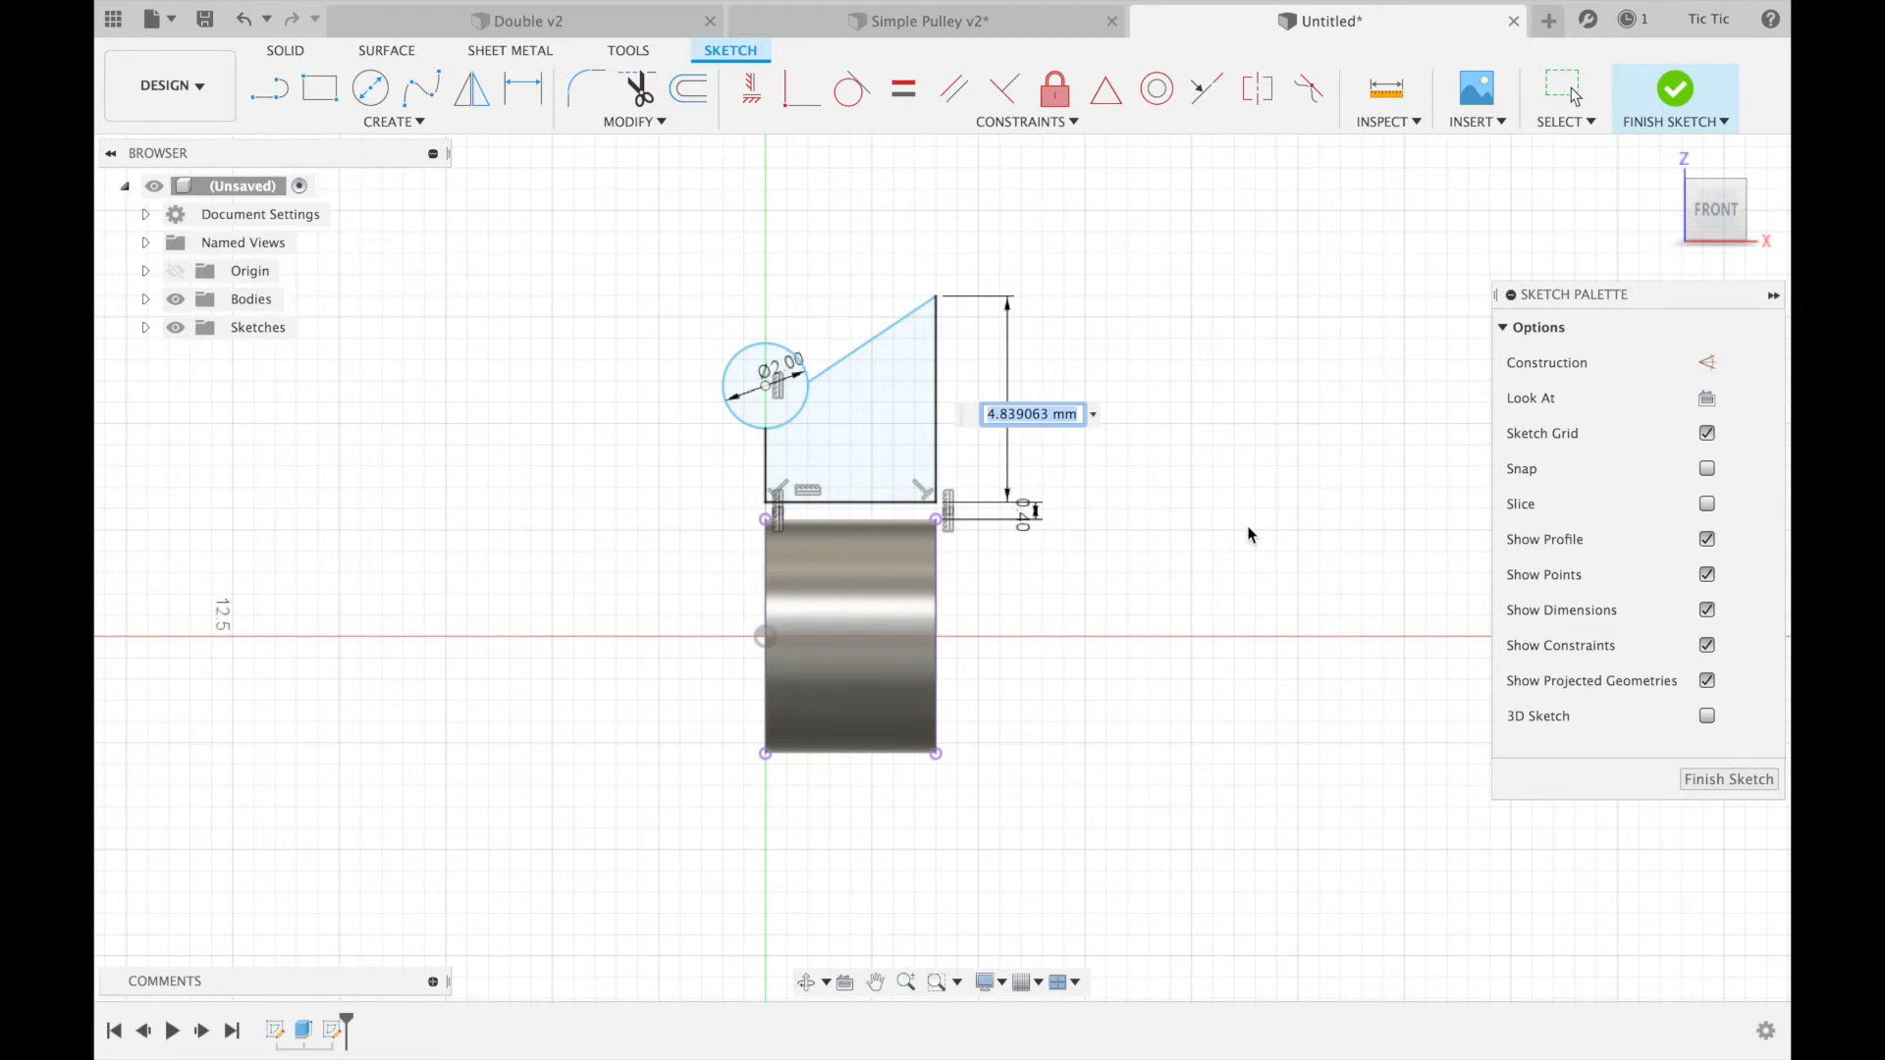
pyautogui.write('6')
pyautogui.press('Return')
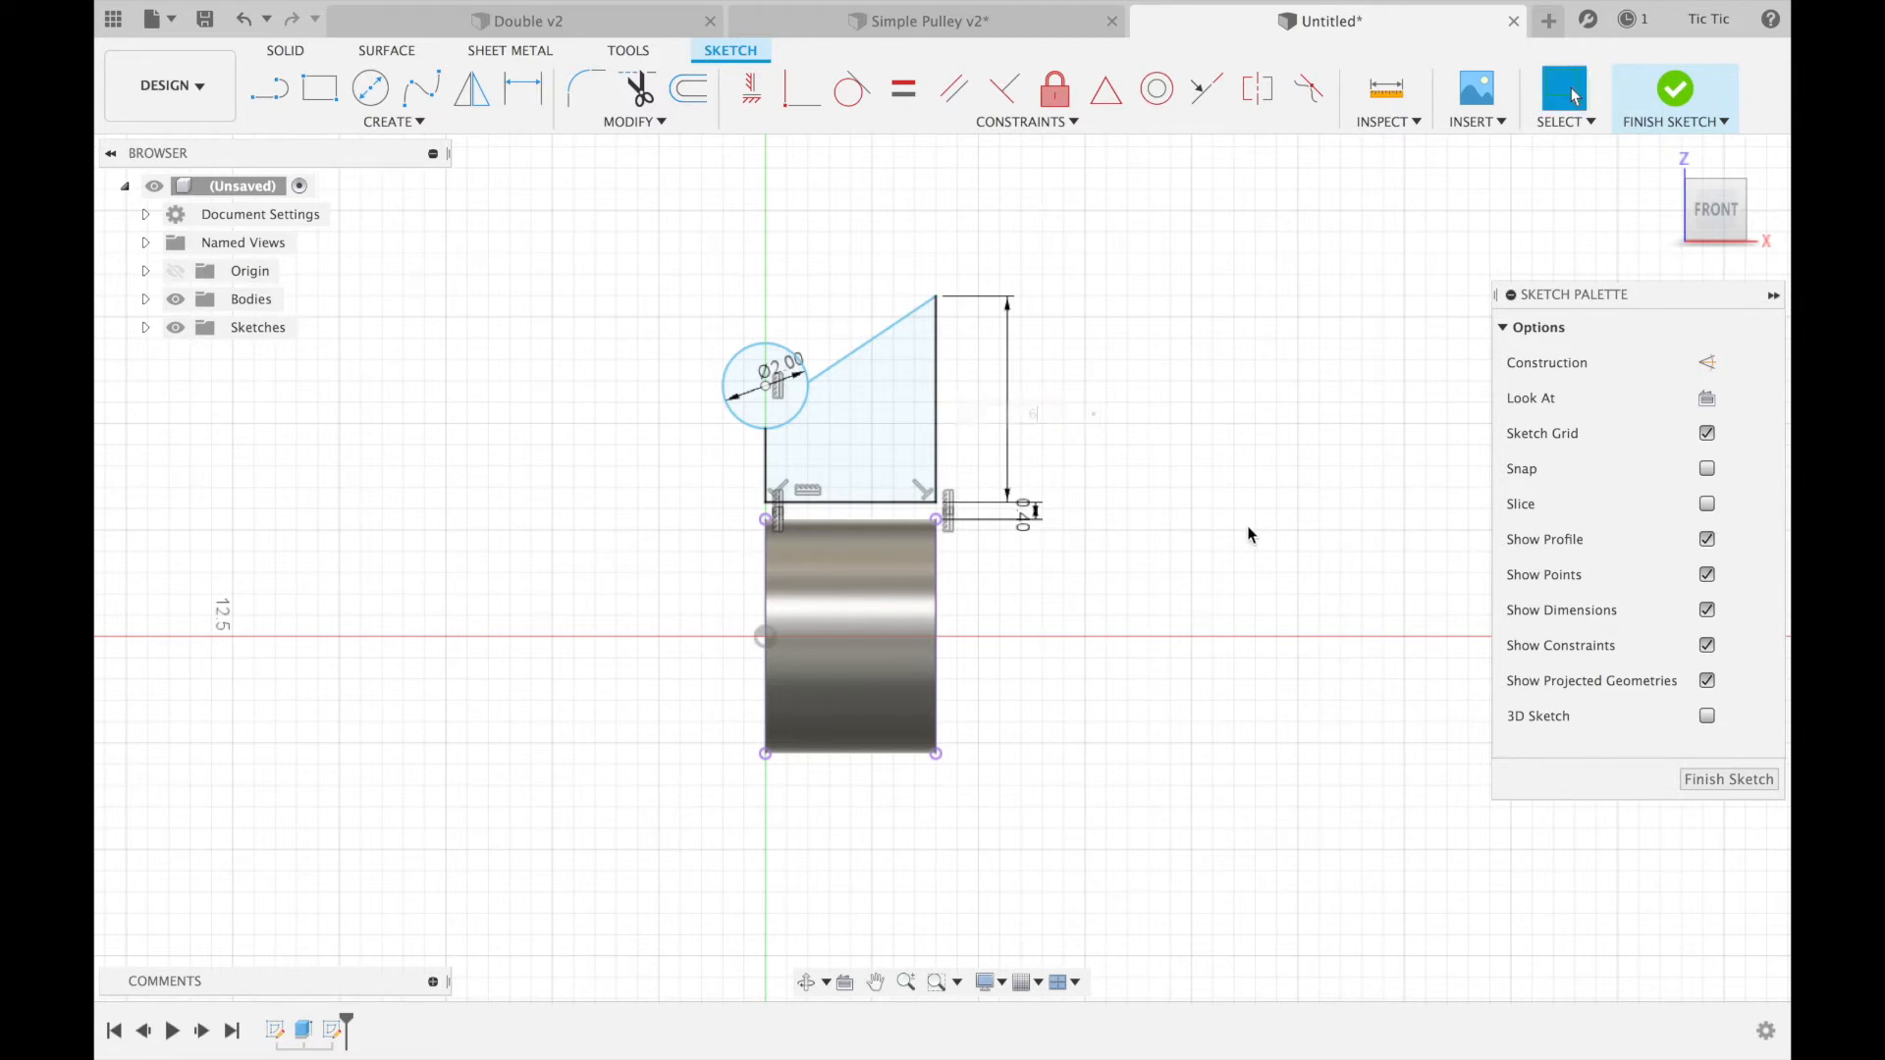
# - Dimension the vertical distance from the circle's centre to the profile's lower corner beneath it to 3.5 mm
pyautogui.click(767, 385)
pyautogui.click(765, 502)
pyautogui.scroll(2, 671, 468)
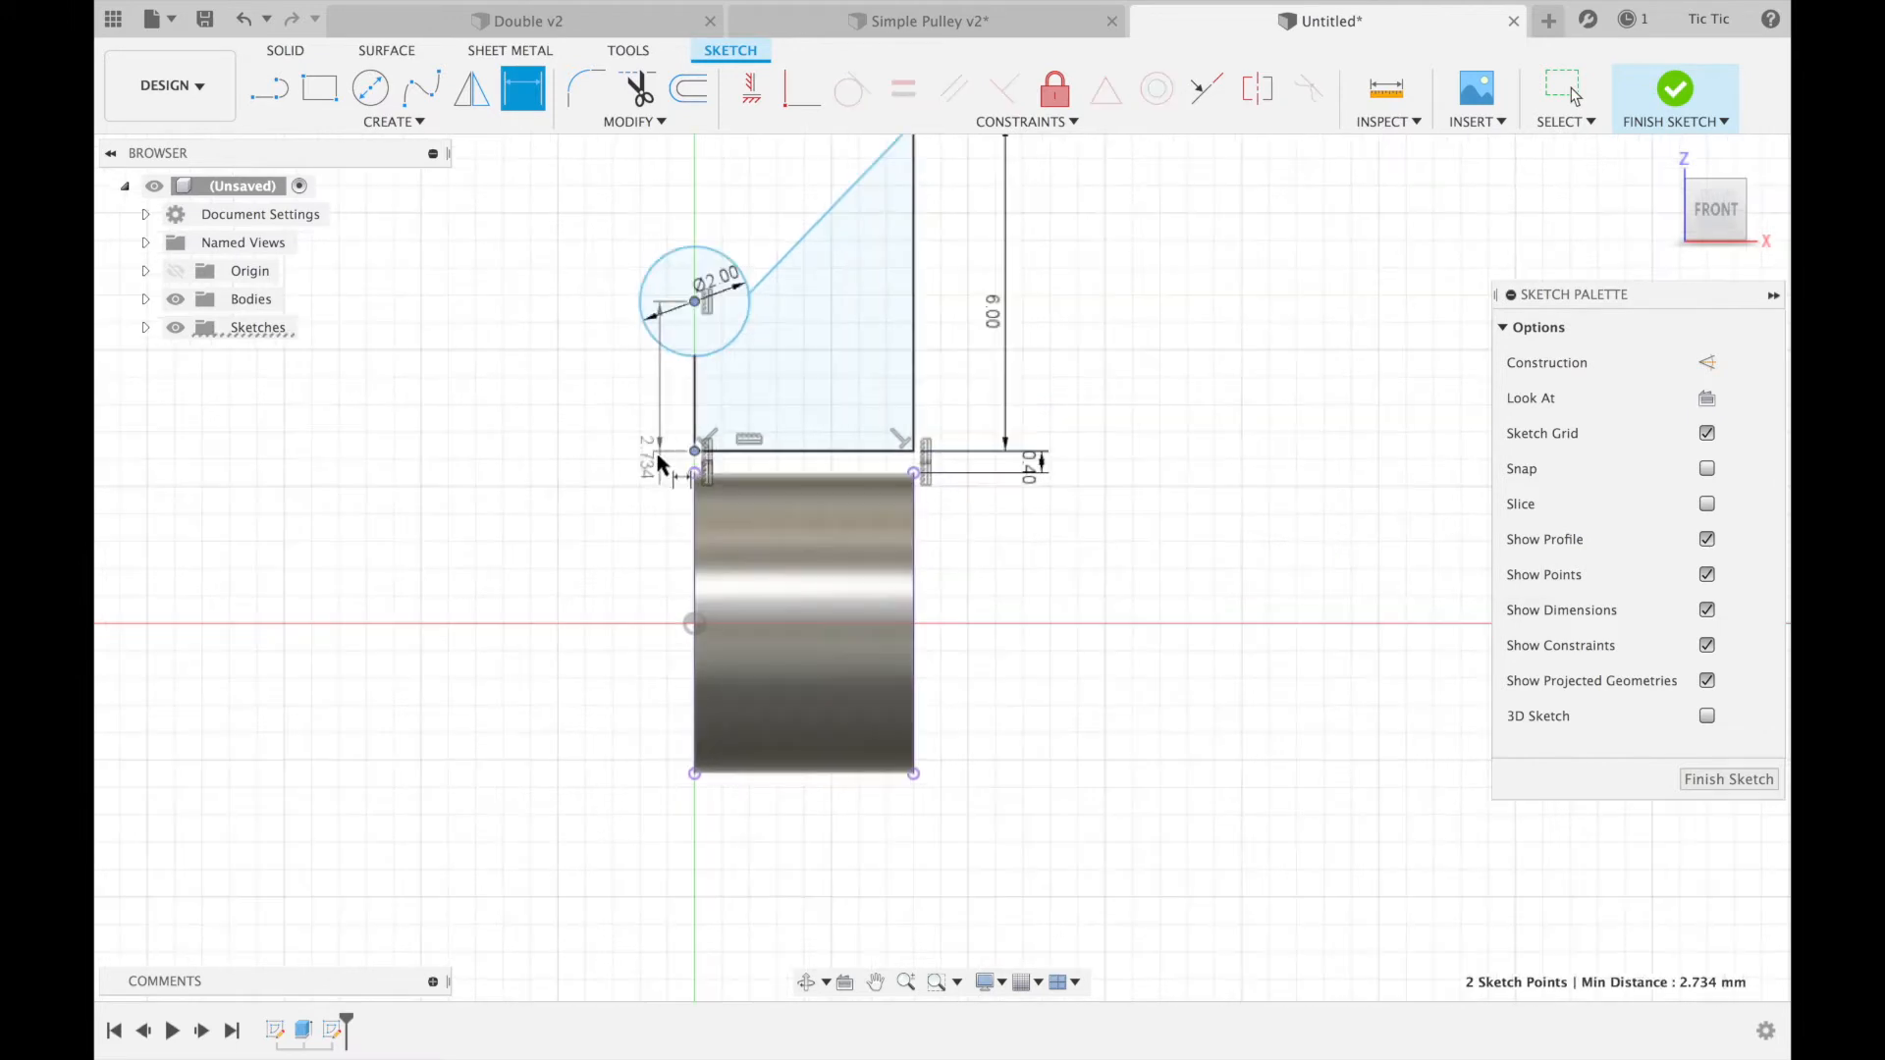
pyautogui.click(622, 436)
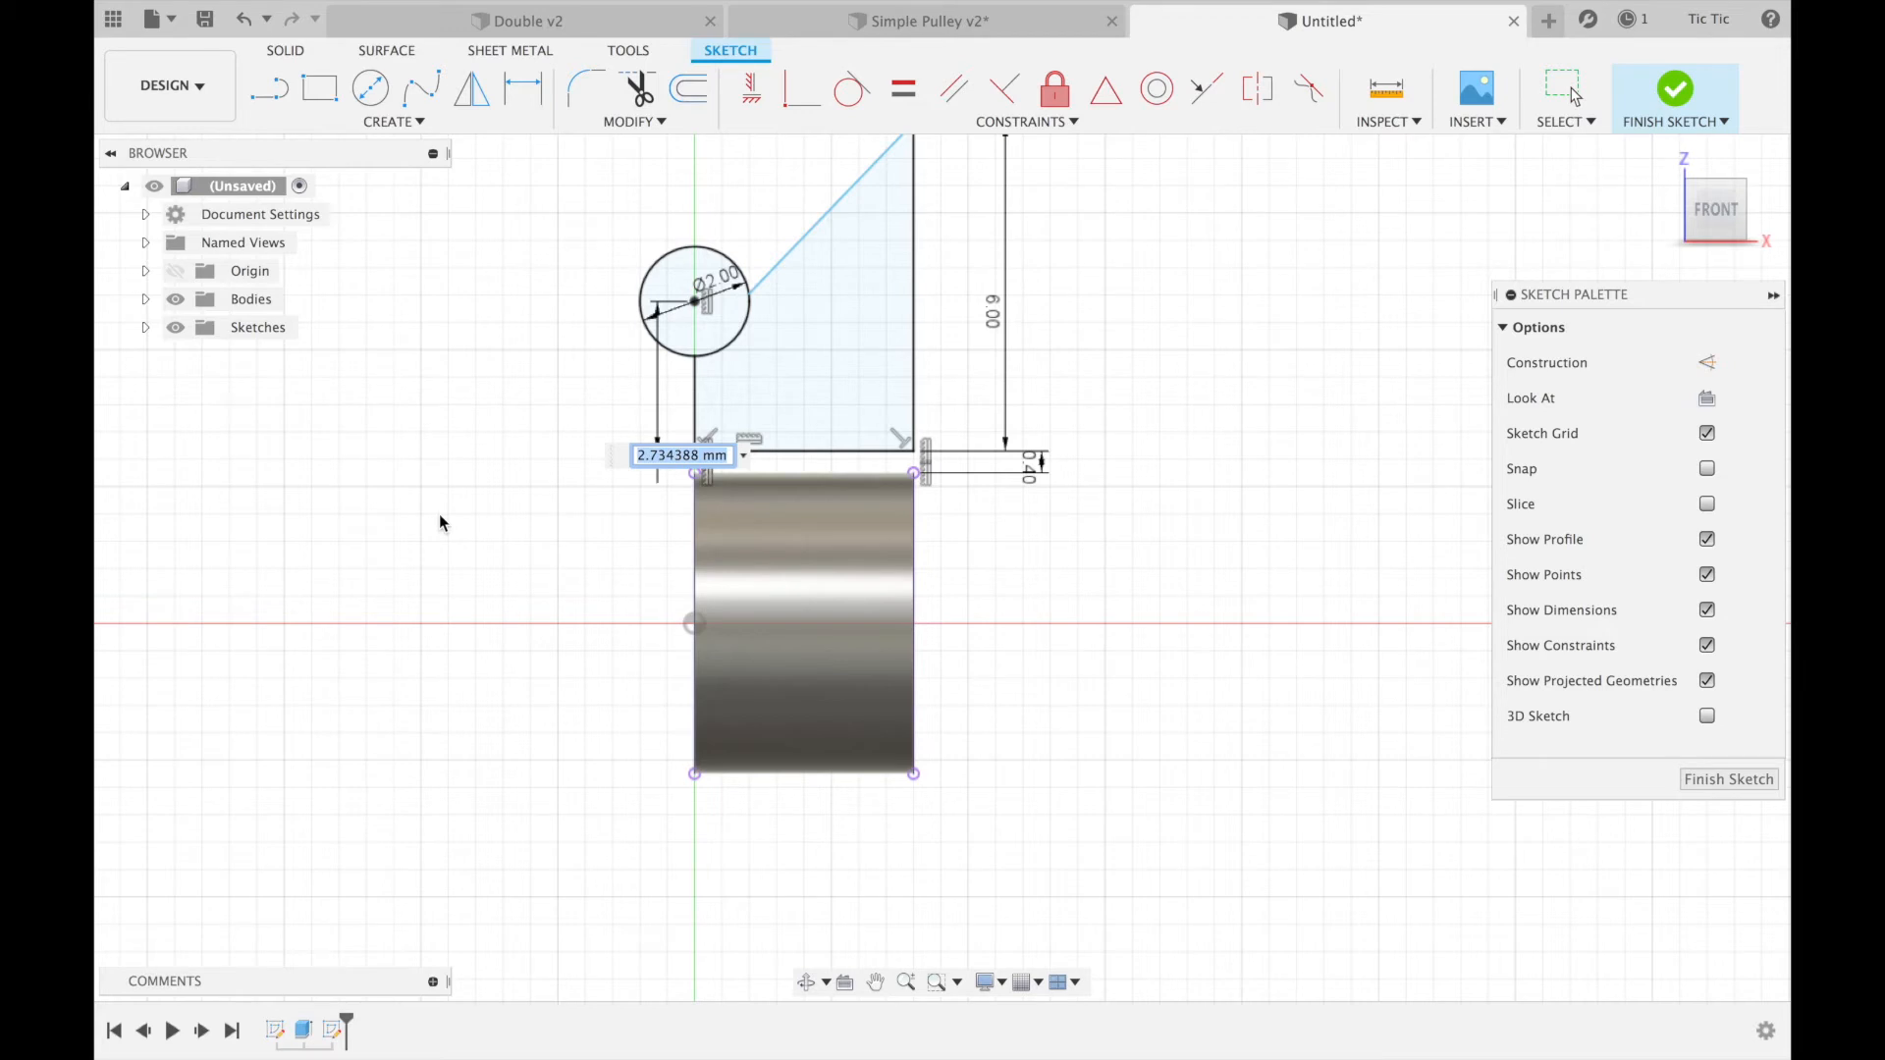
pyautogui.write('3.5')
pyautogui.press('Return')
pyautogui.scroll(2, 439, 514)
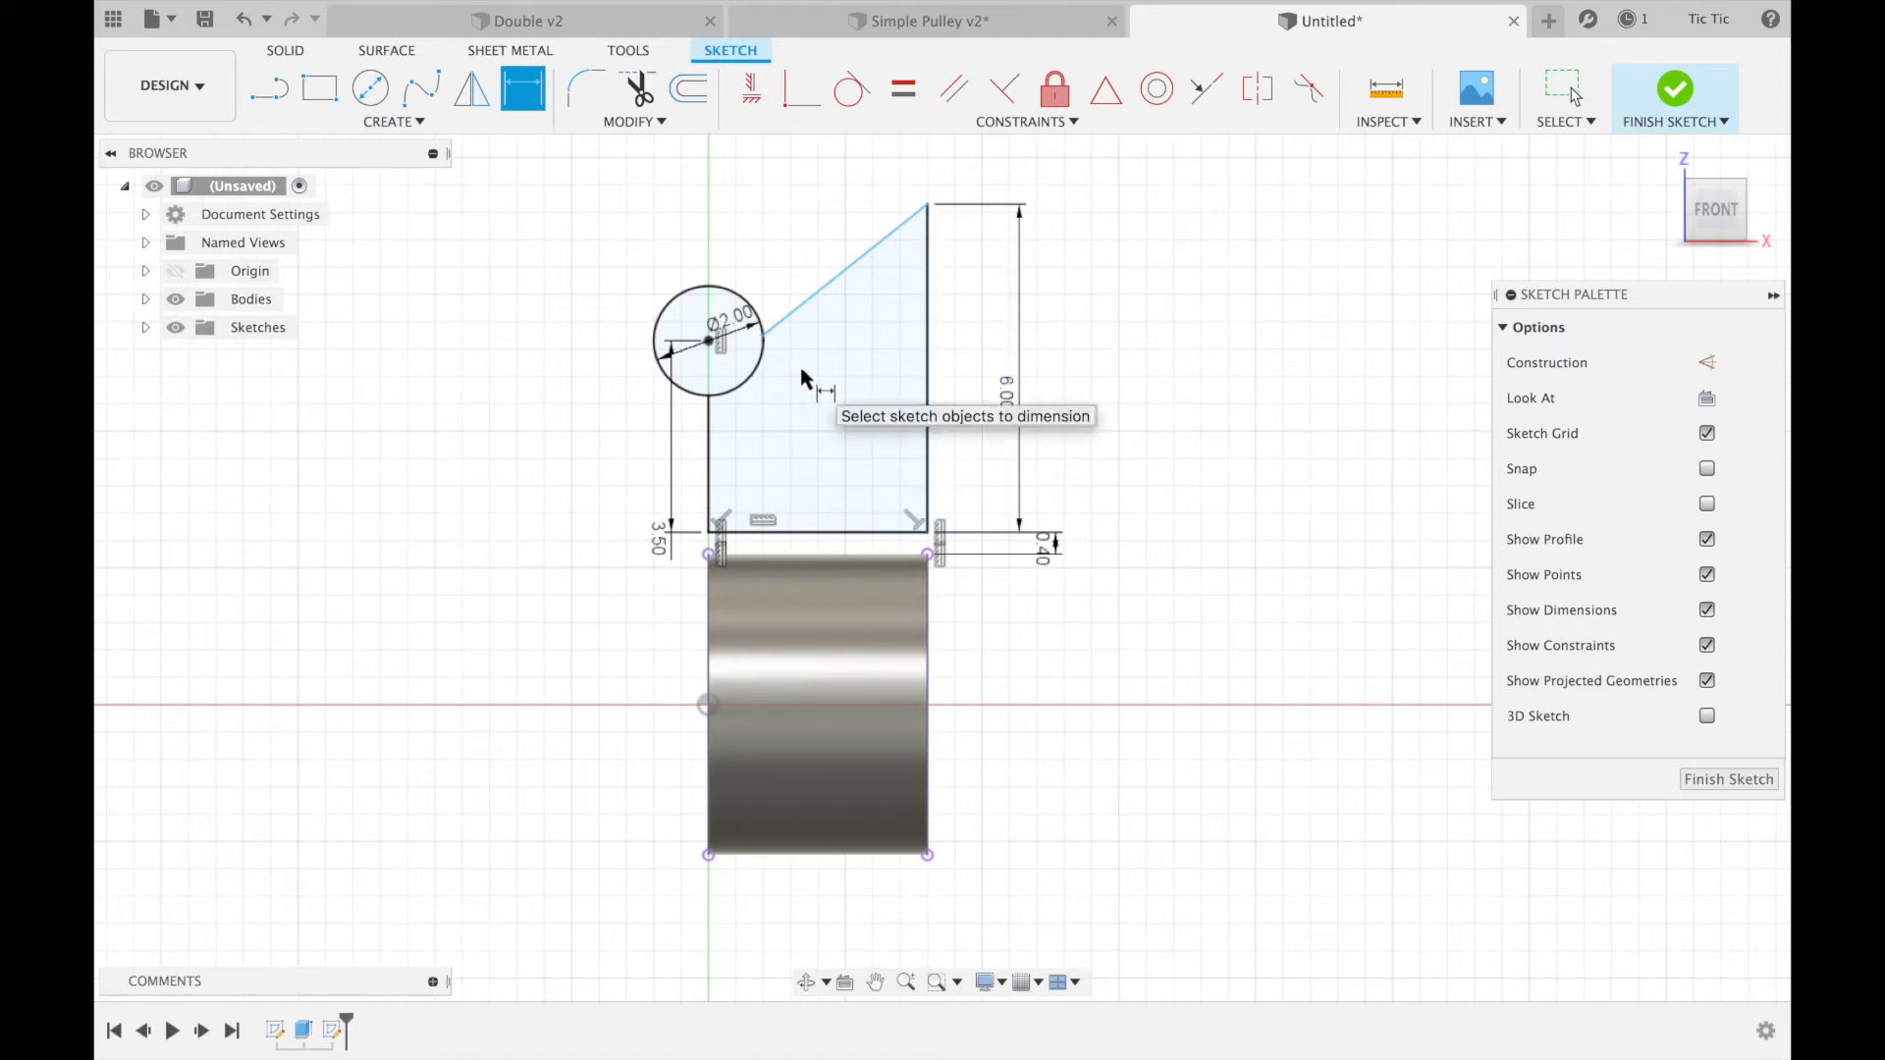
# - Constrain the slope's lower end level with the circle's centre, trim the circle outside the profile, and finish the sketch
pyautogui.click(752, 96)
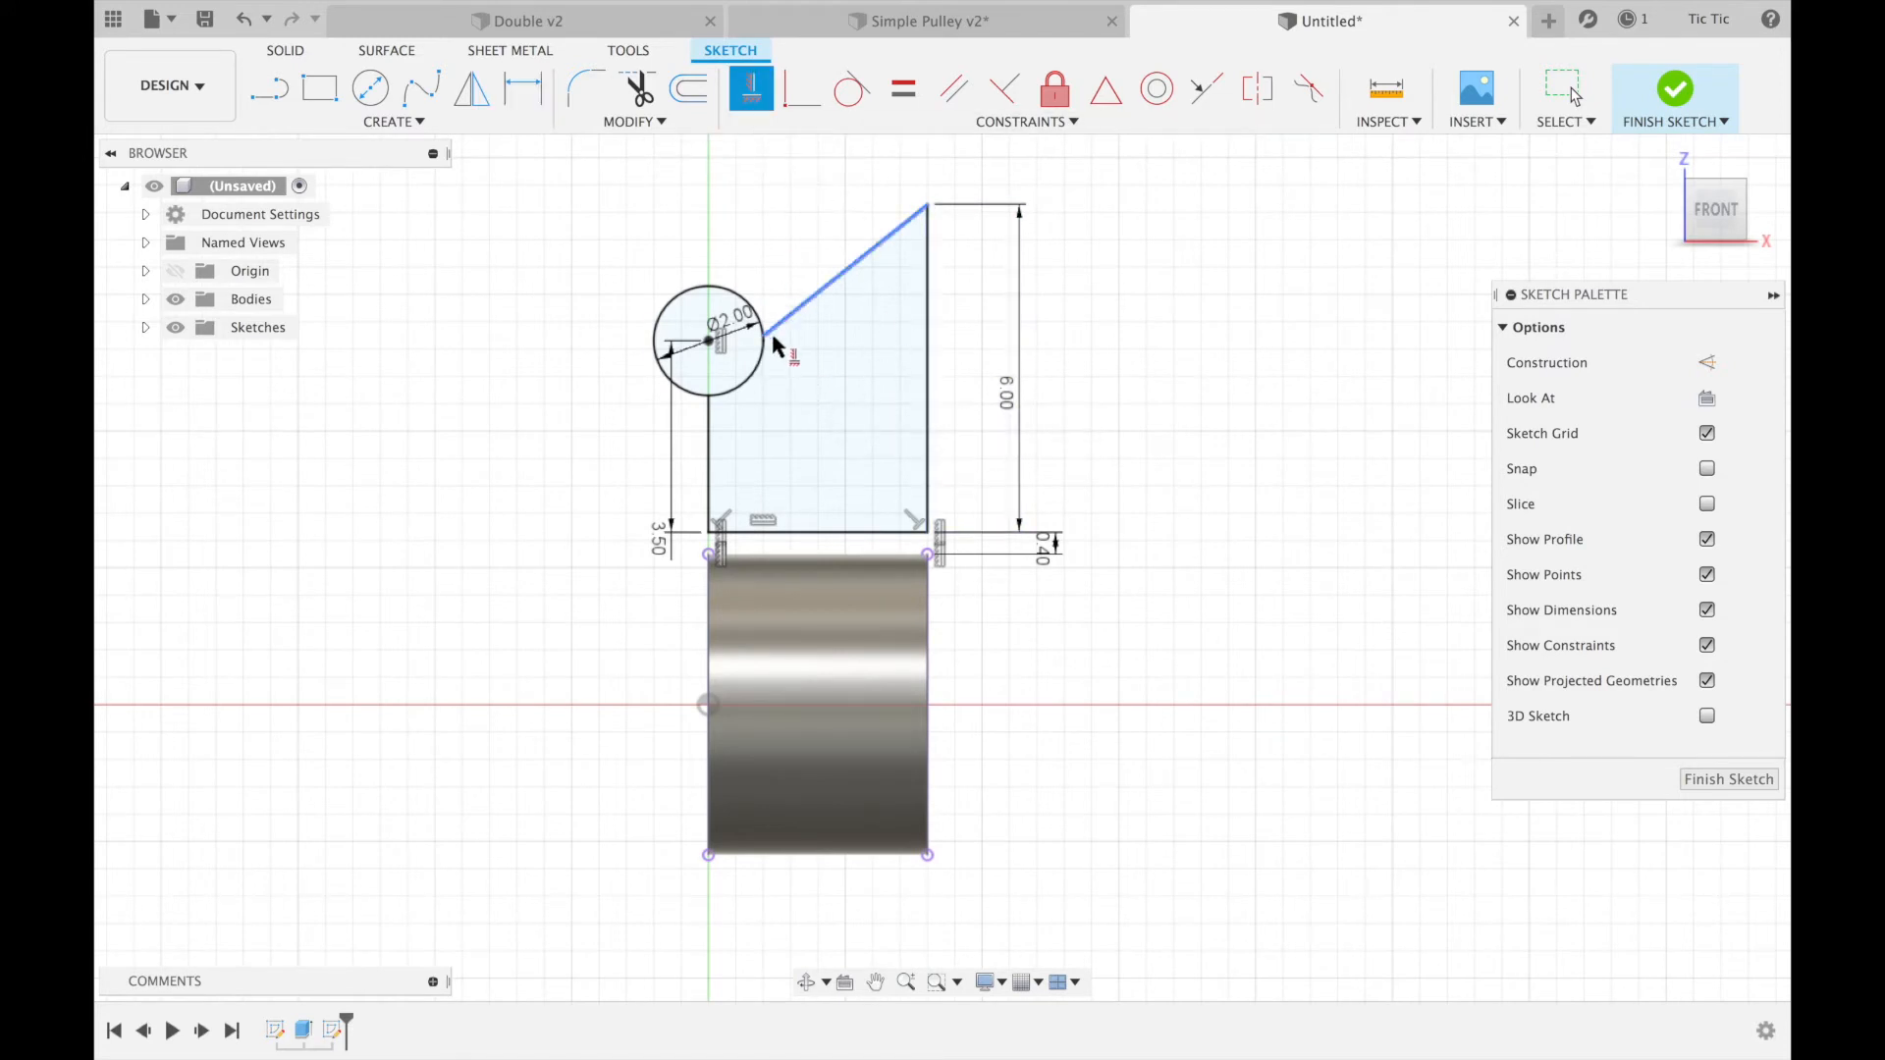
pyautogui.click(710, 352)
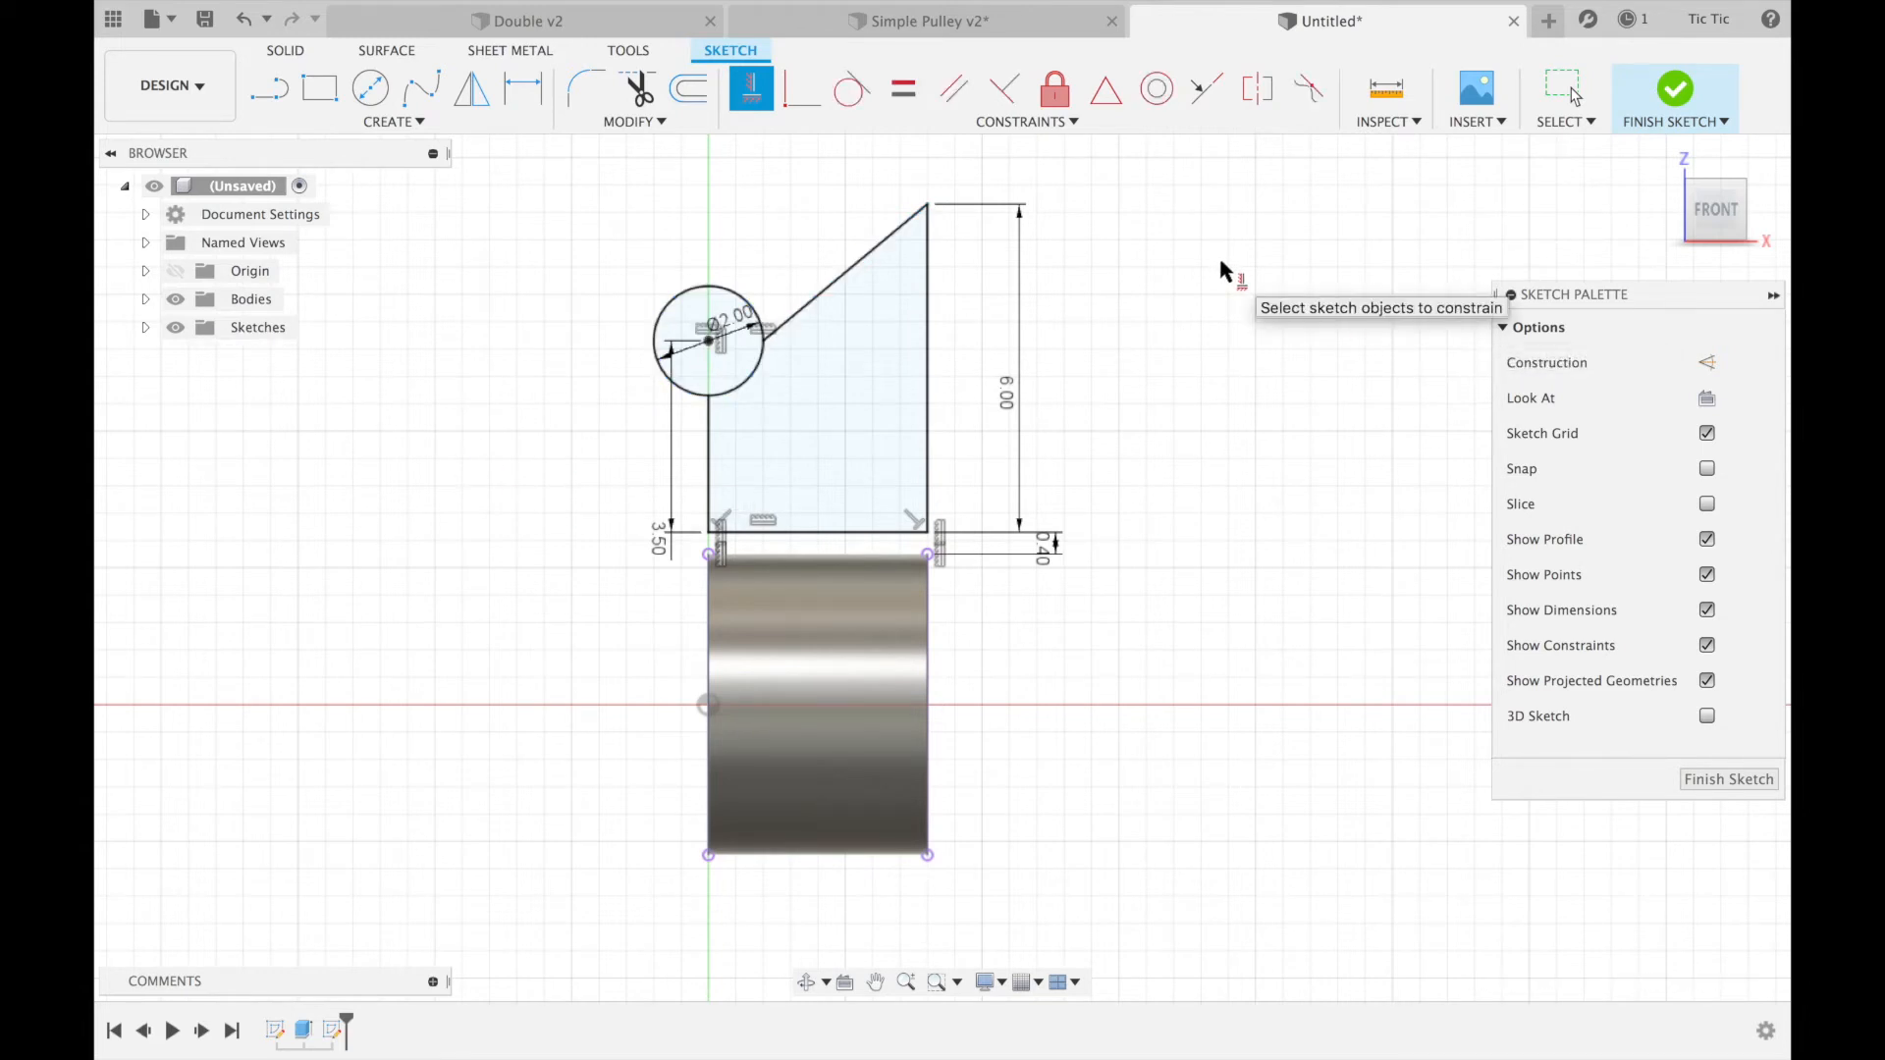
pyautogui.press('t')
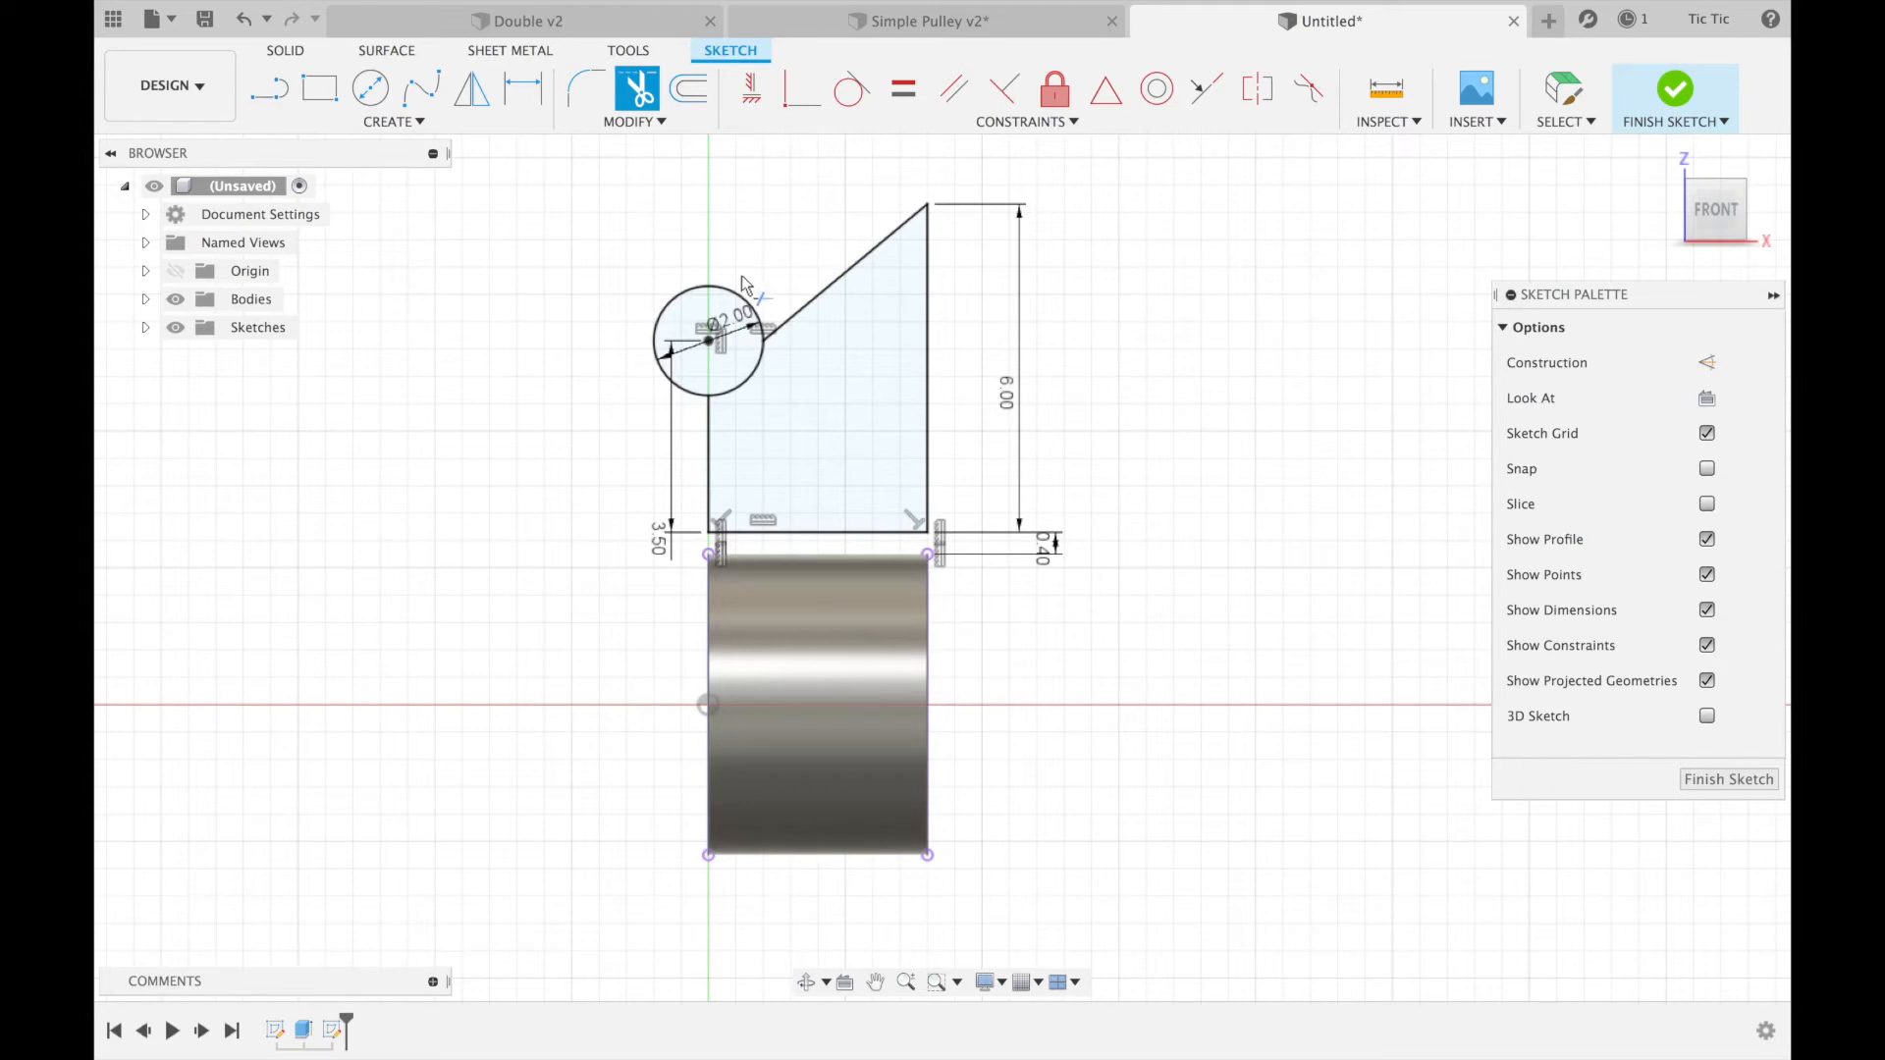
pyautogui.click(736, 295)
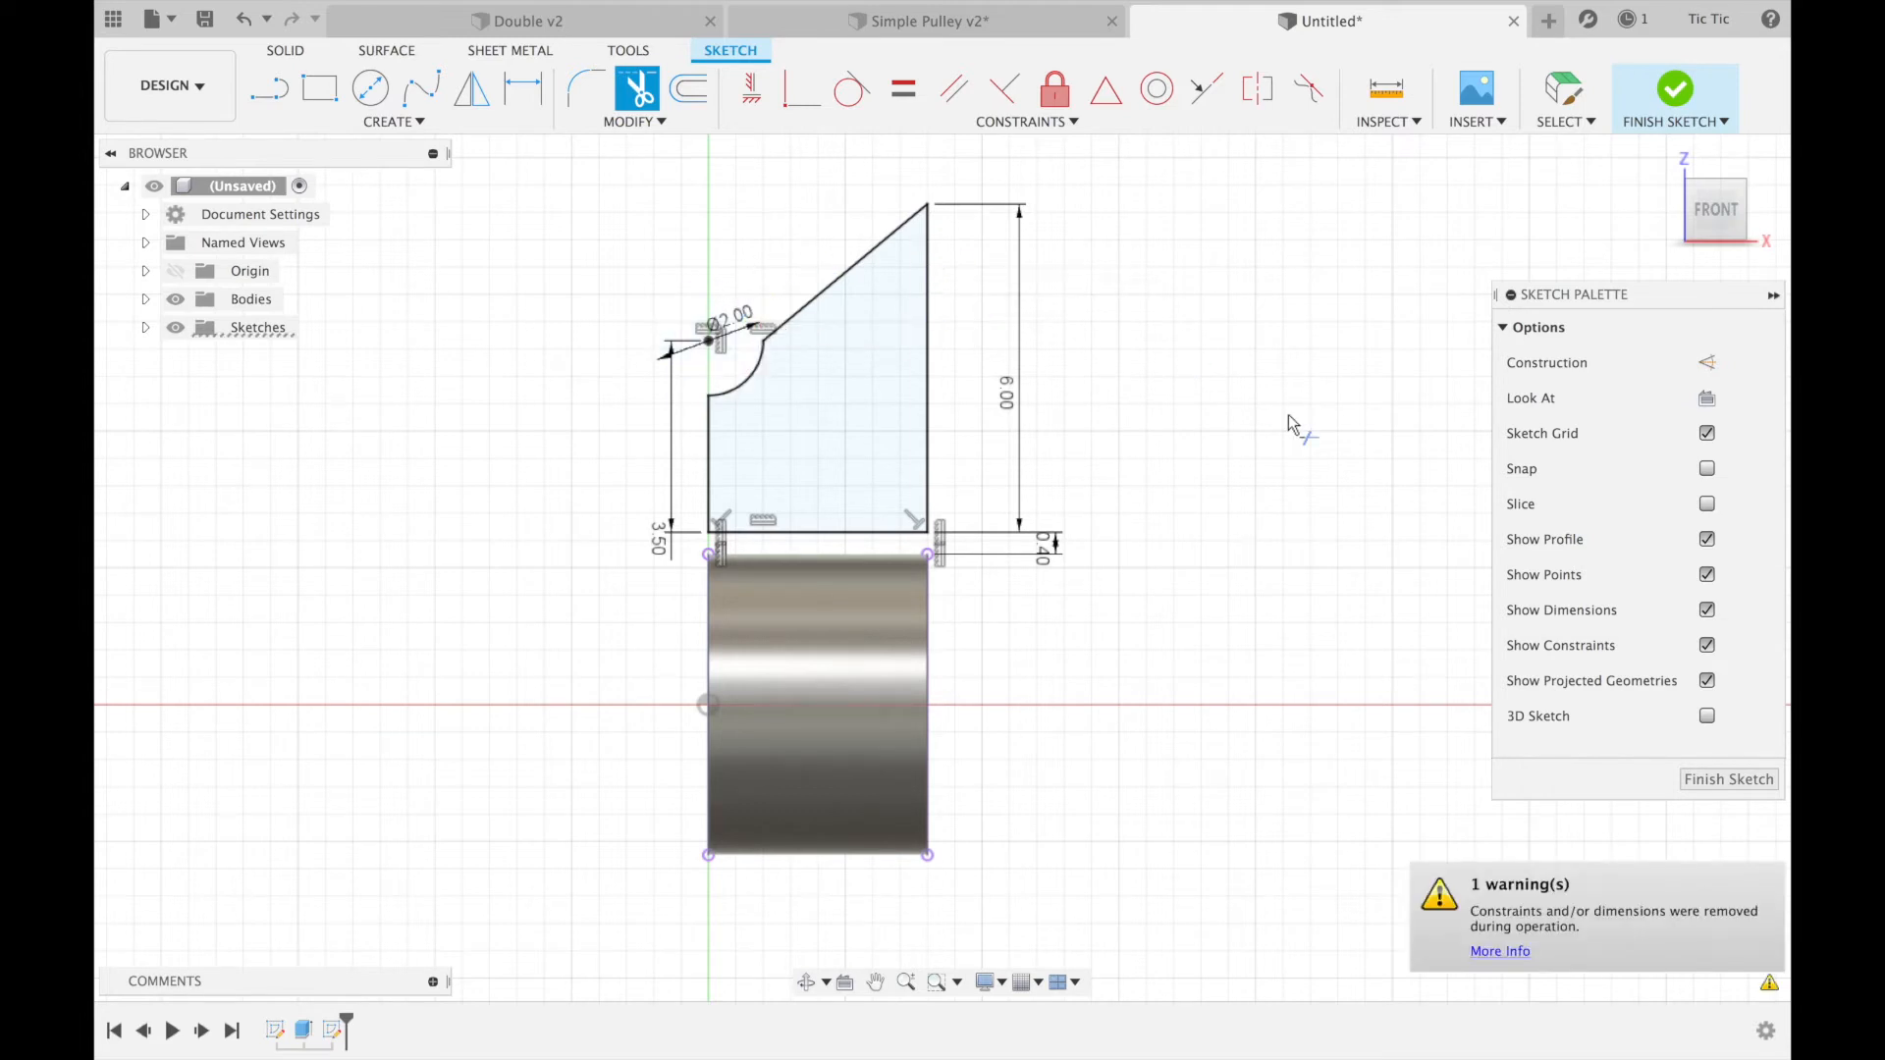
pyautogui.click(1675, 93)
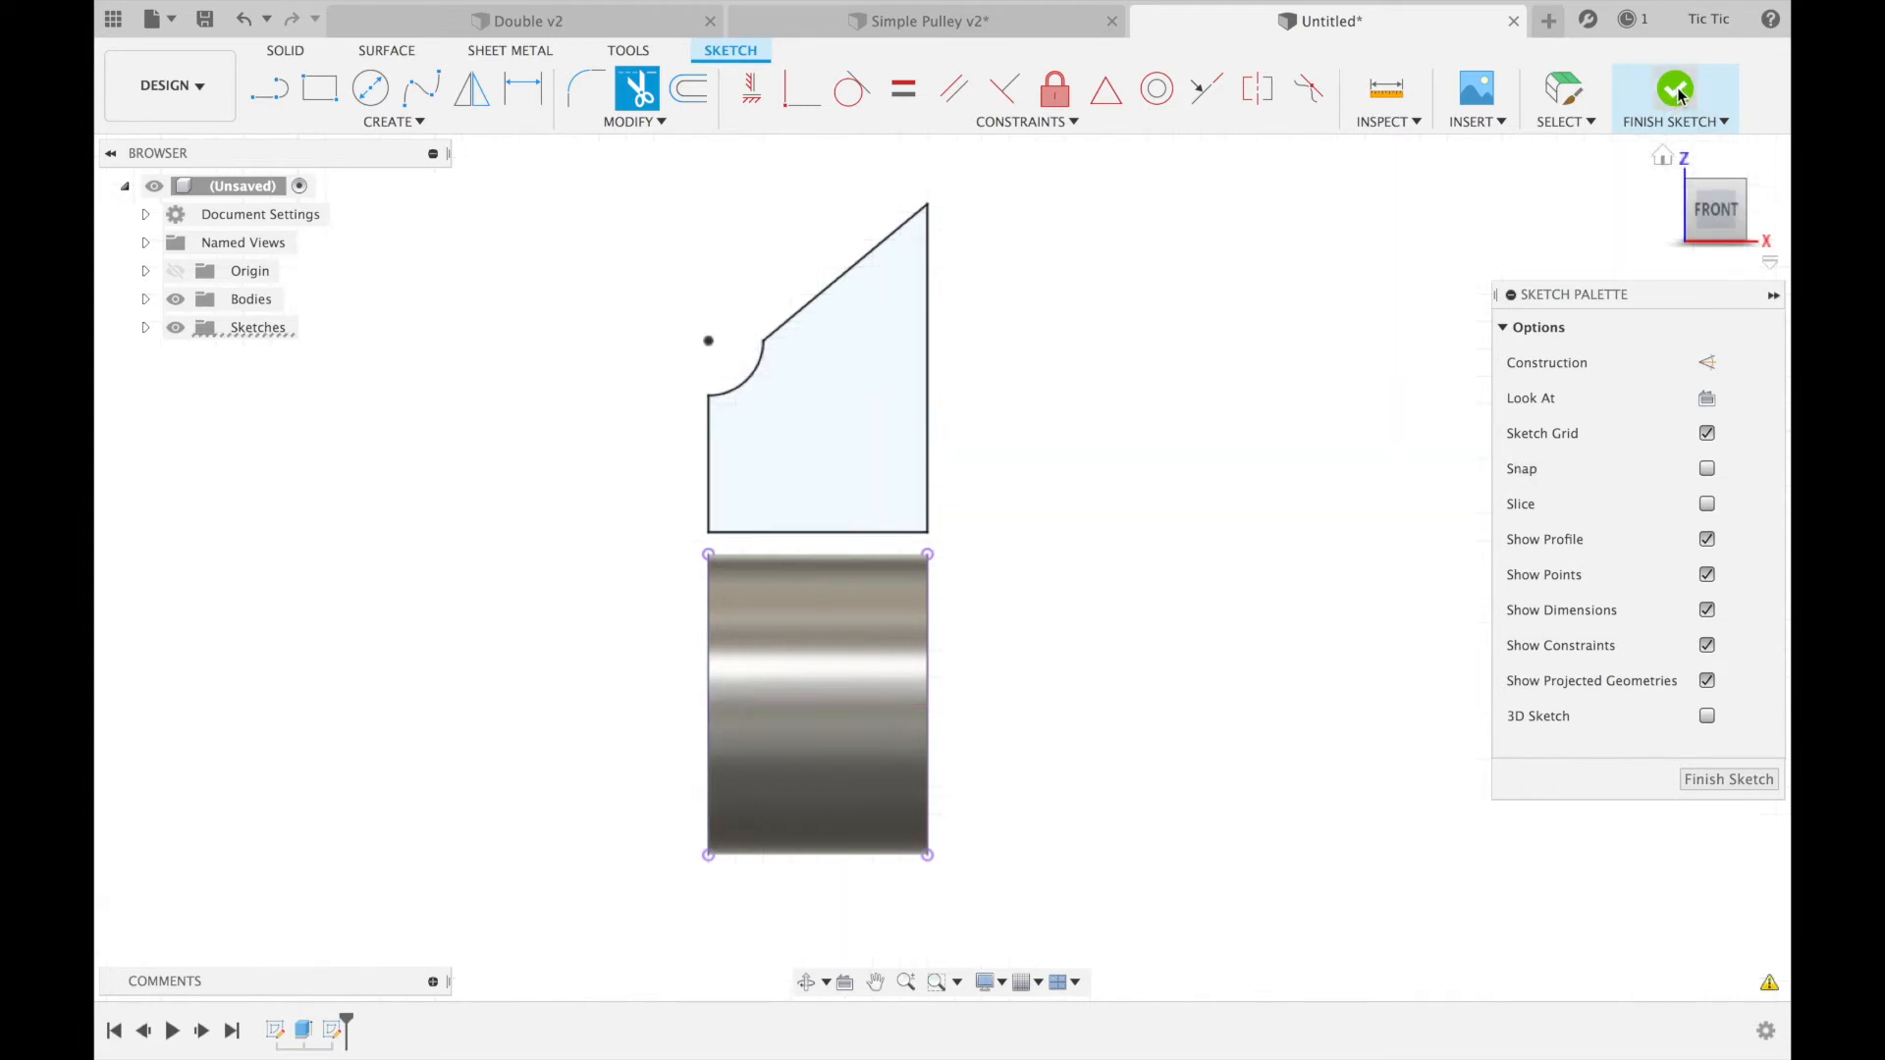
# - Revolve the wheel profile 360 degrees around the X axis as a new body
pyautogui.click(1663, 157)
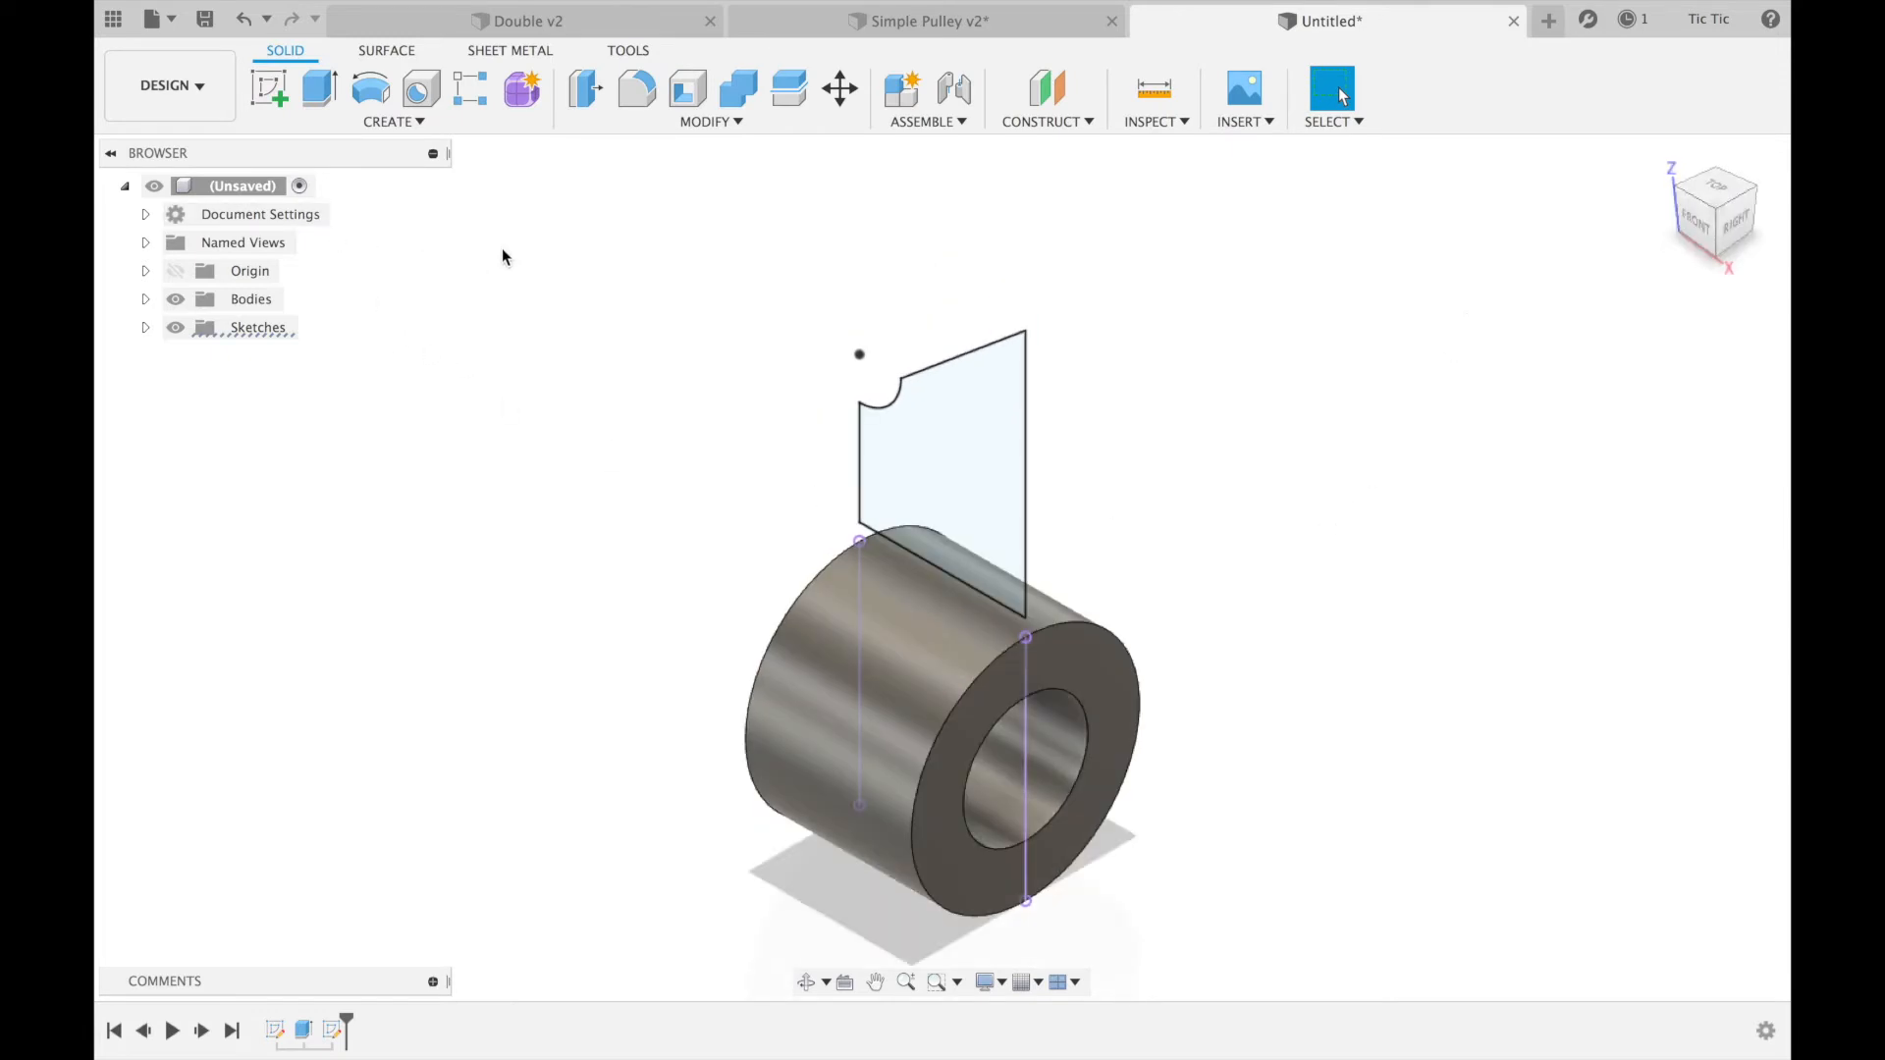
pyautogui.click(368, 94)
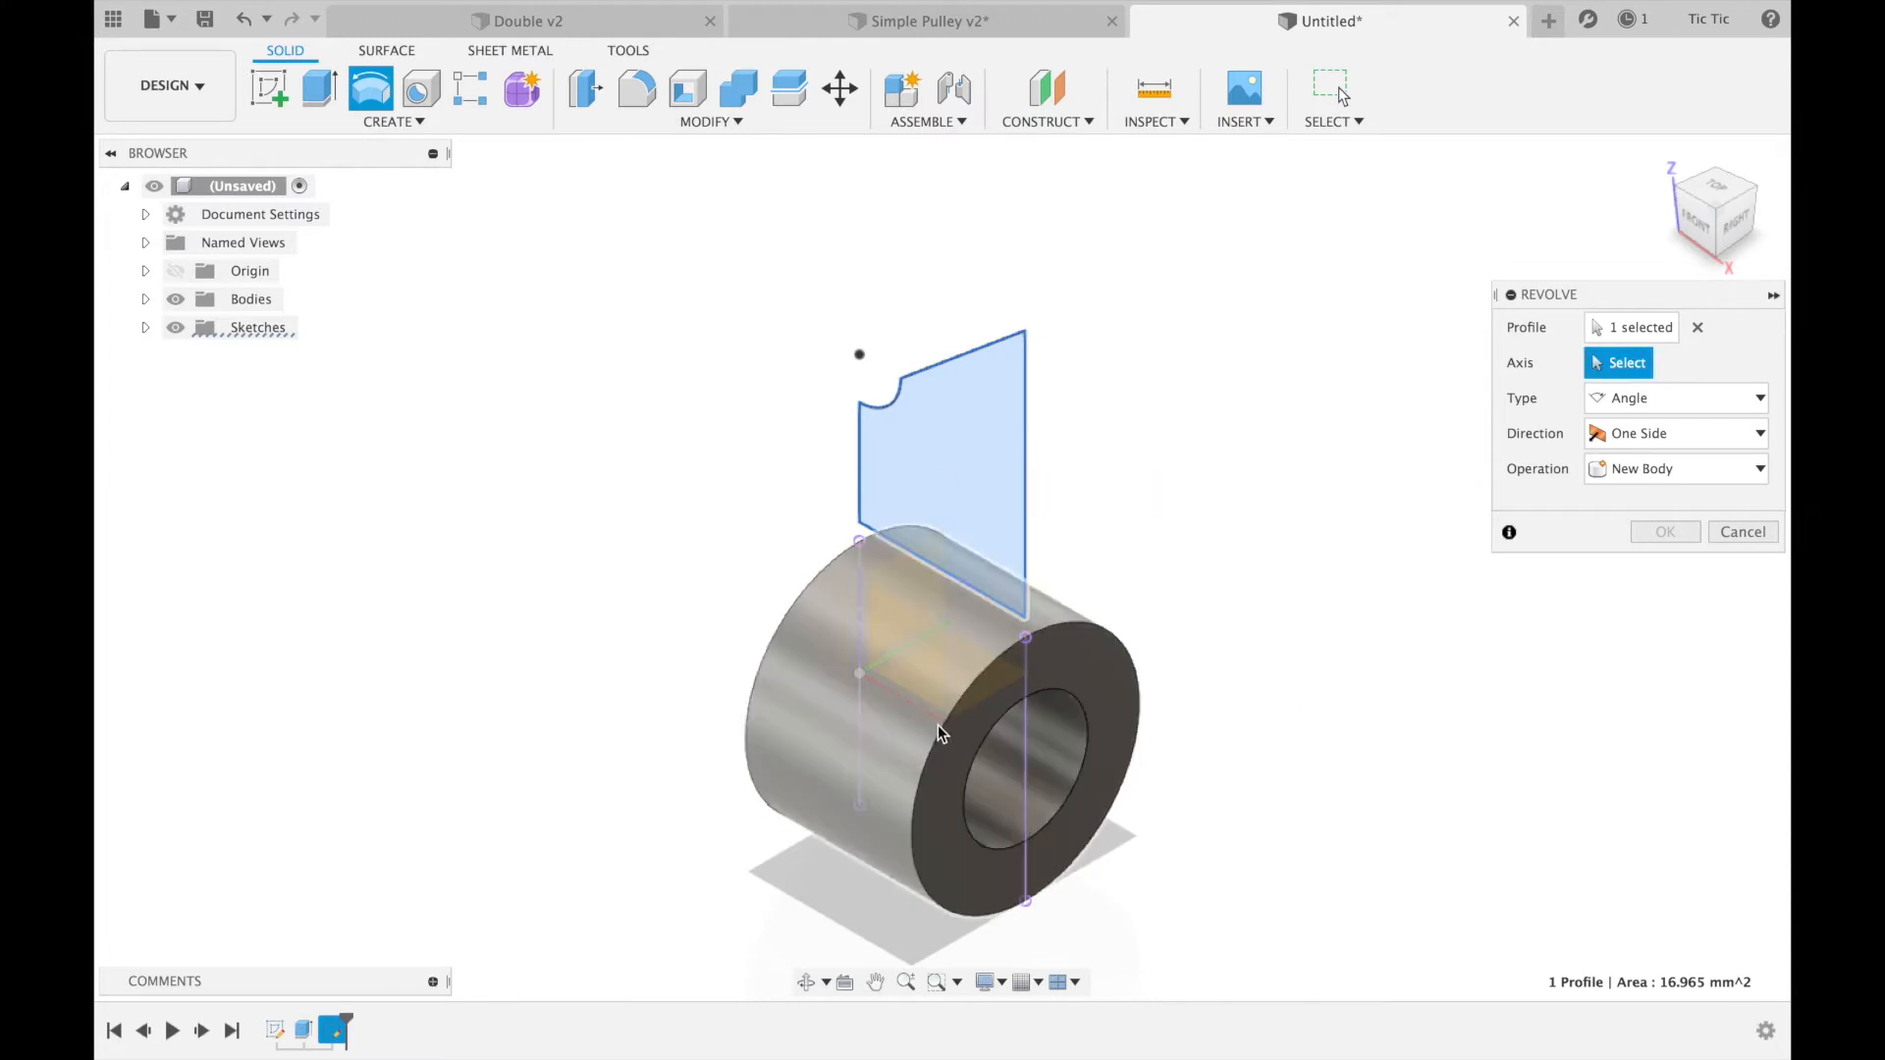
pyautogui.moveTo(1730, 237); pyautogui.dragTo(1706, 212)
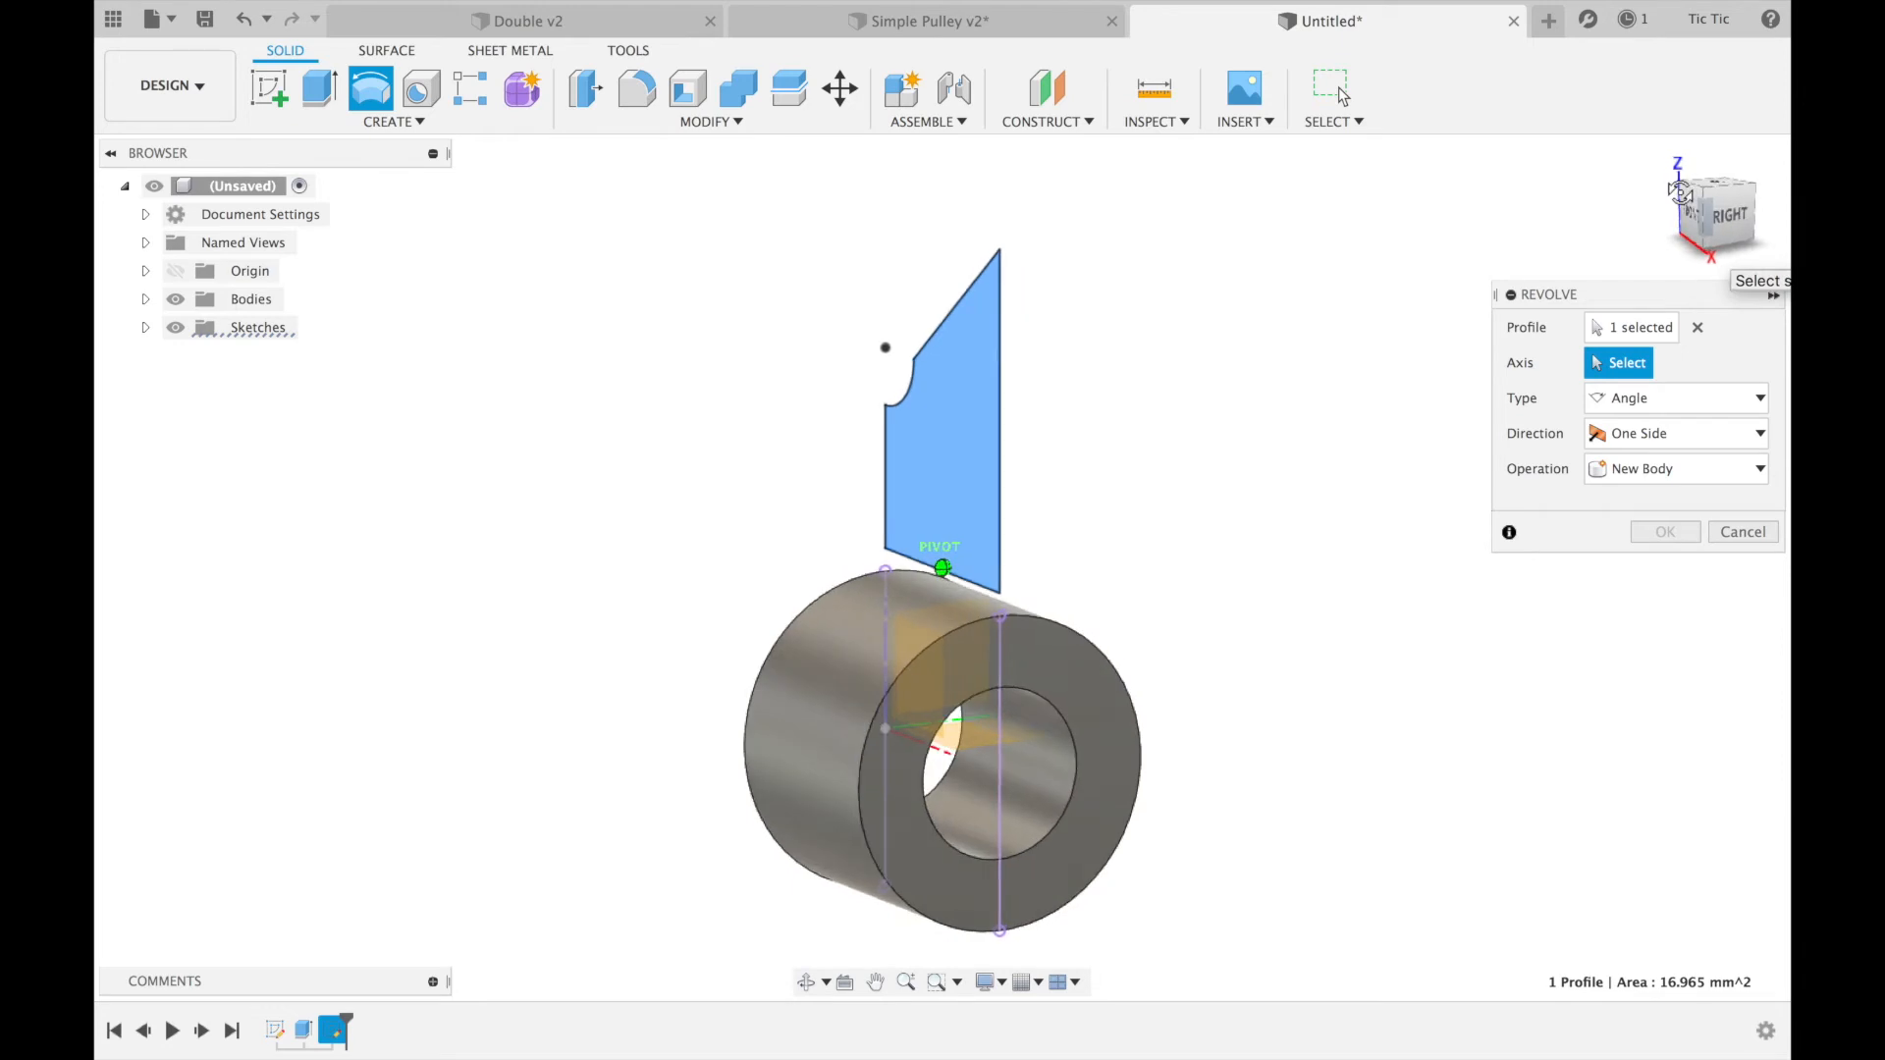
pyautogui.click(947, 759)
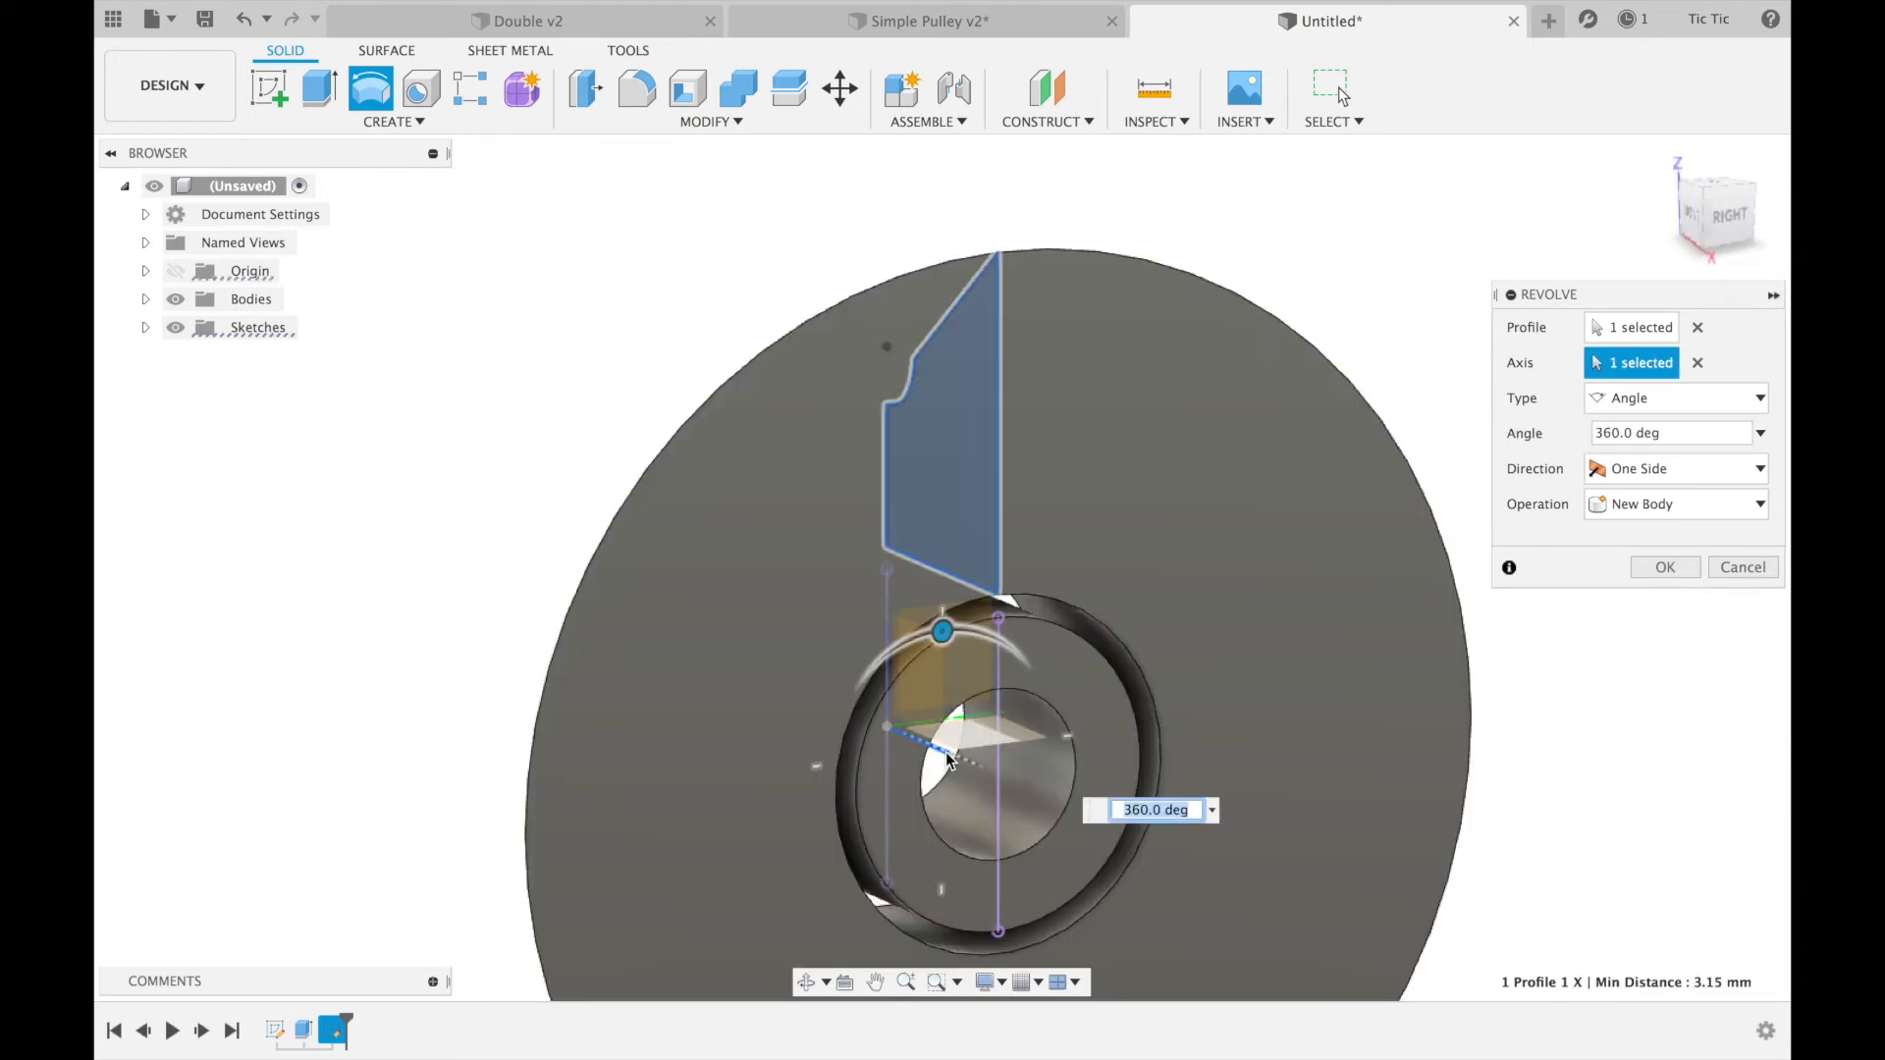
pyautogui.moveTo(1699, 212)
pyautogui.mouseDown()
pyautogui.moveTo(1780, 215)
pyautogui.moveTo(221, 186)
pyautogui.moveTo(1705, 218)
pyautogui.mouseUp()
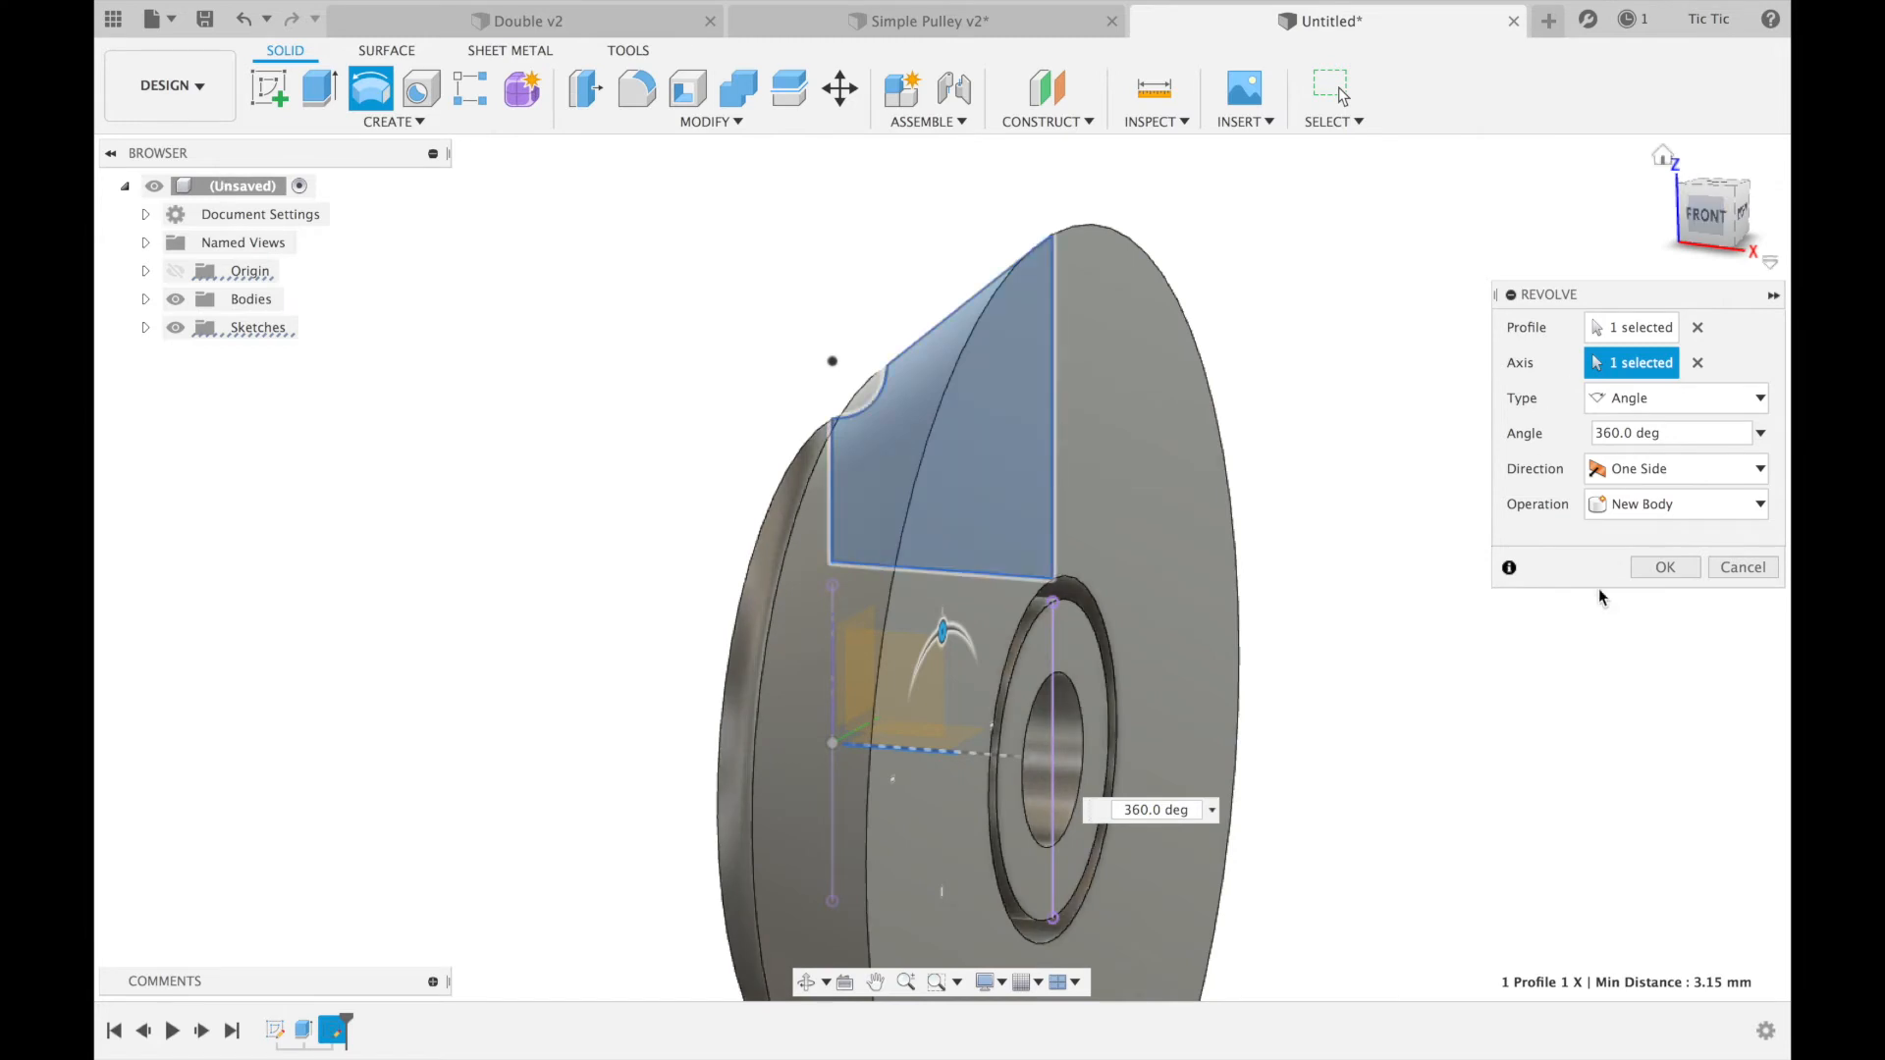
pyautogui.click(1667, 568)
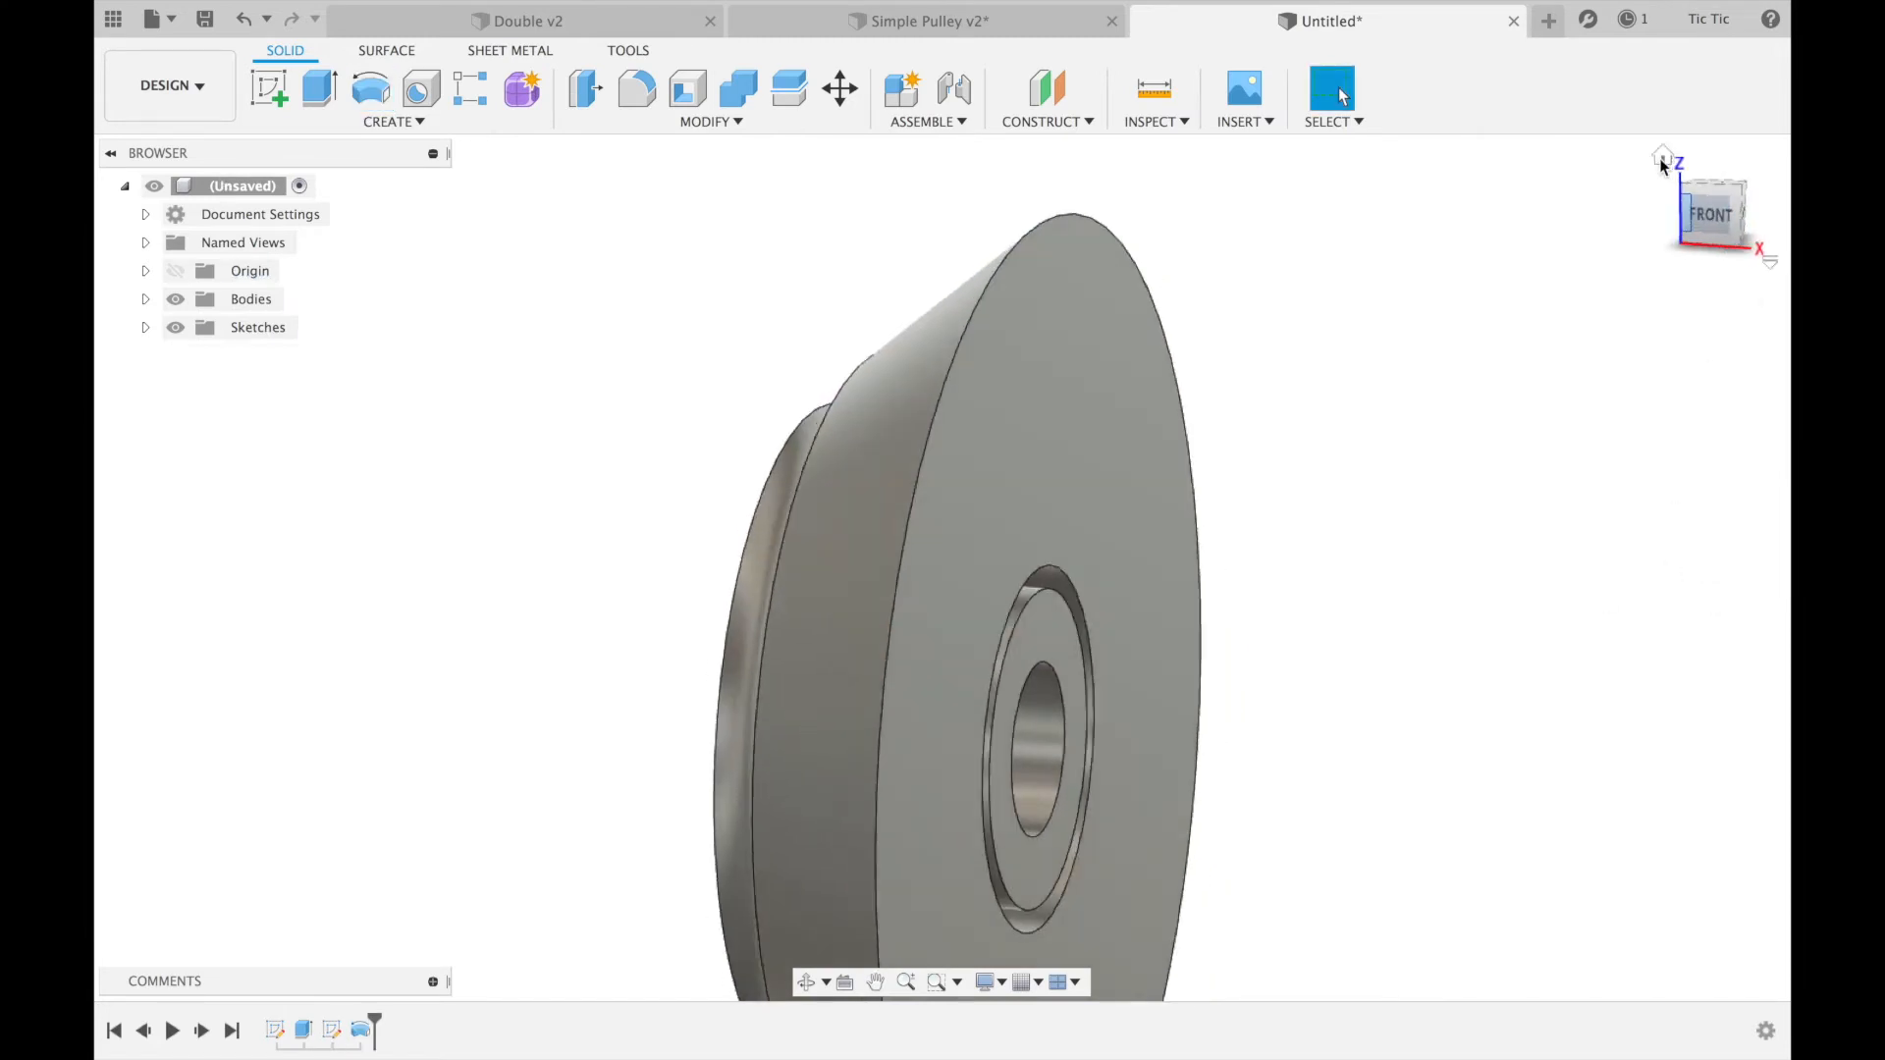
# - Mirror the wheel body across its flat face on the narrow side
pyautogui.click(1662, 157)
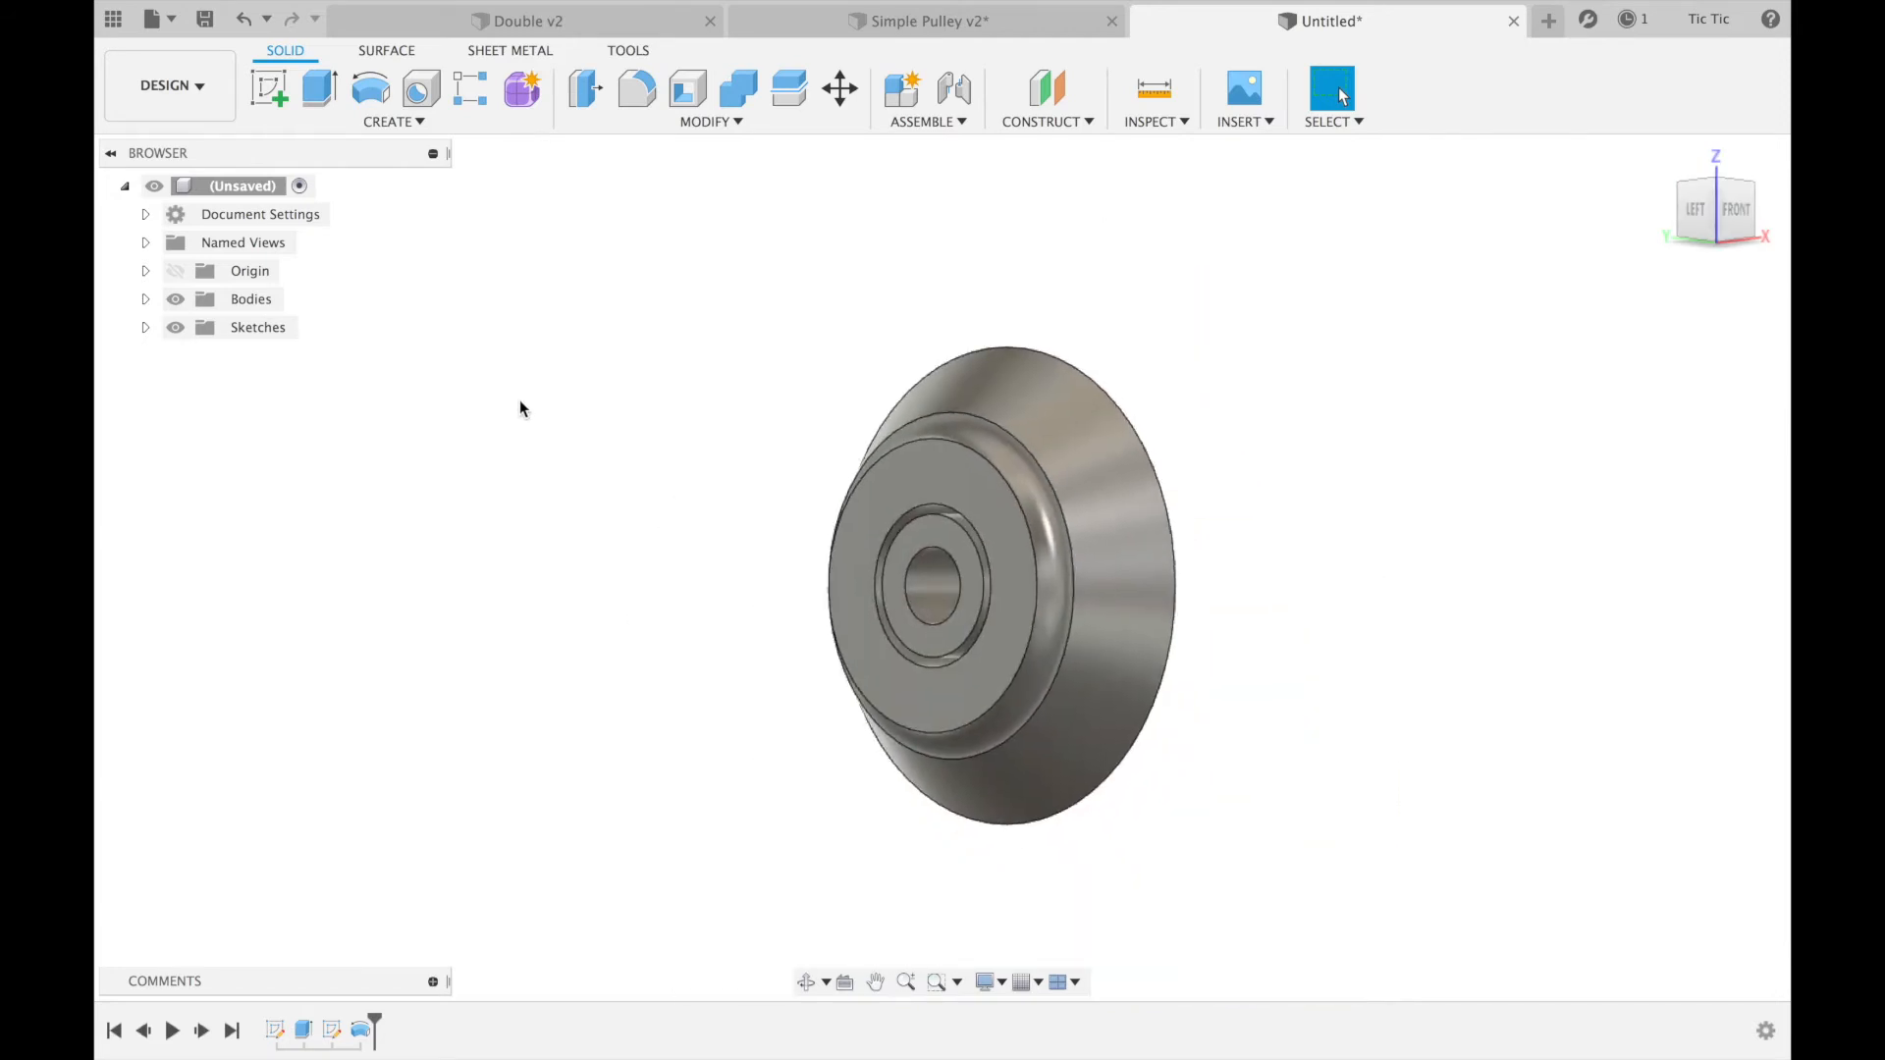
pyautogui.click(385, 122)
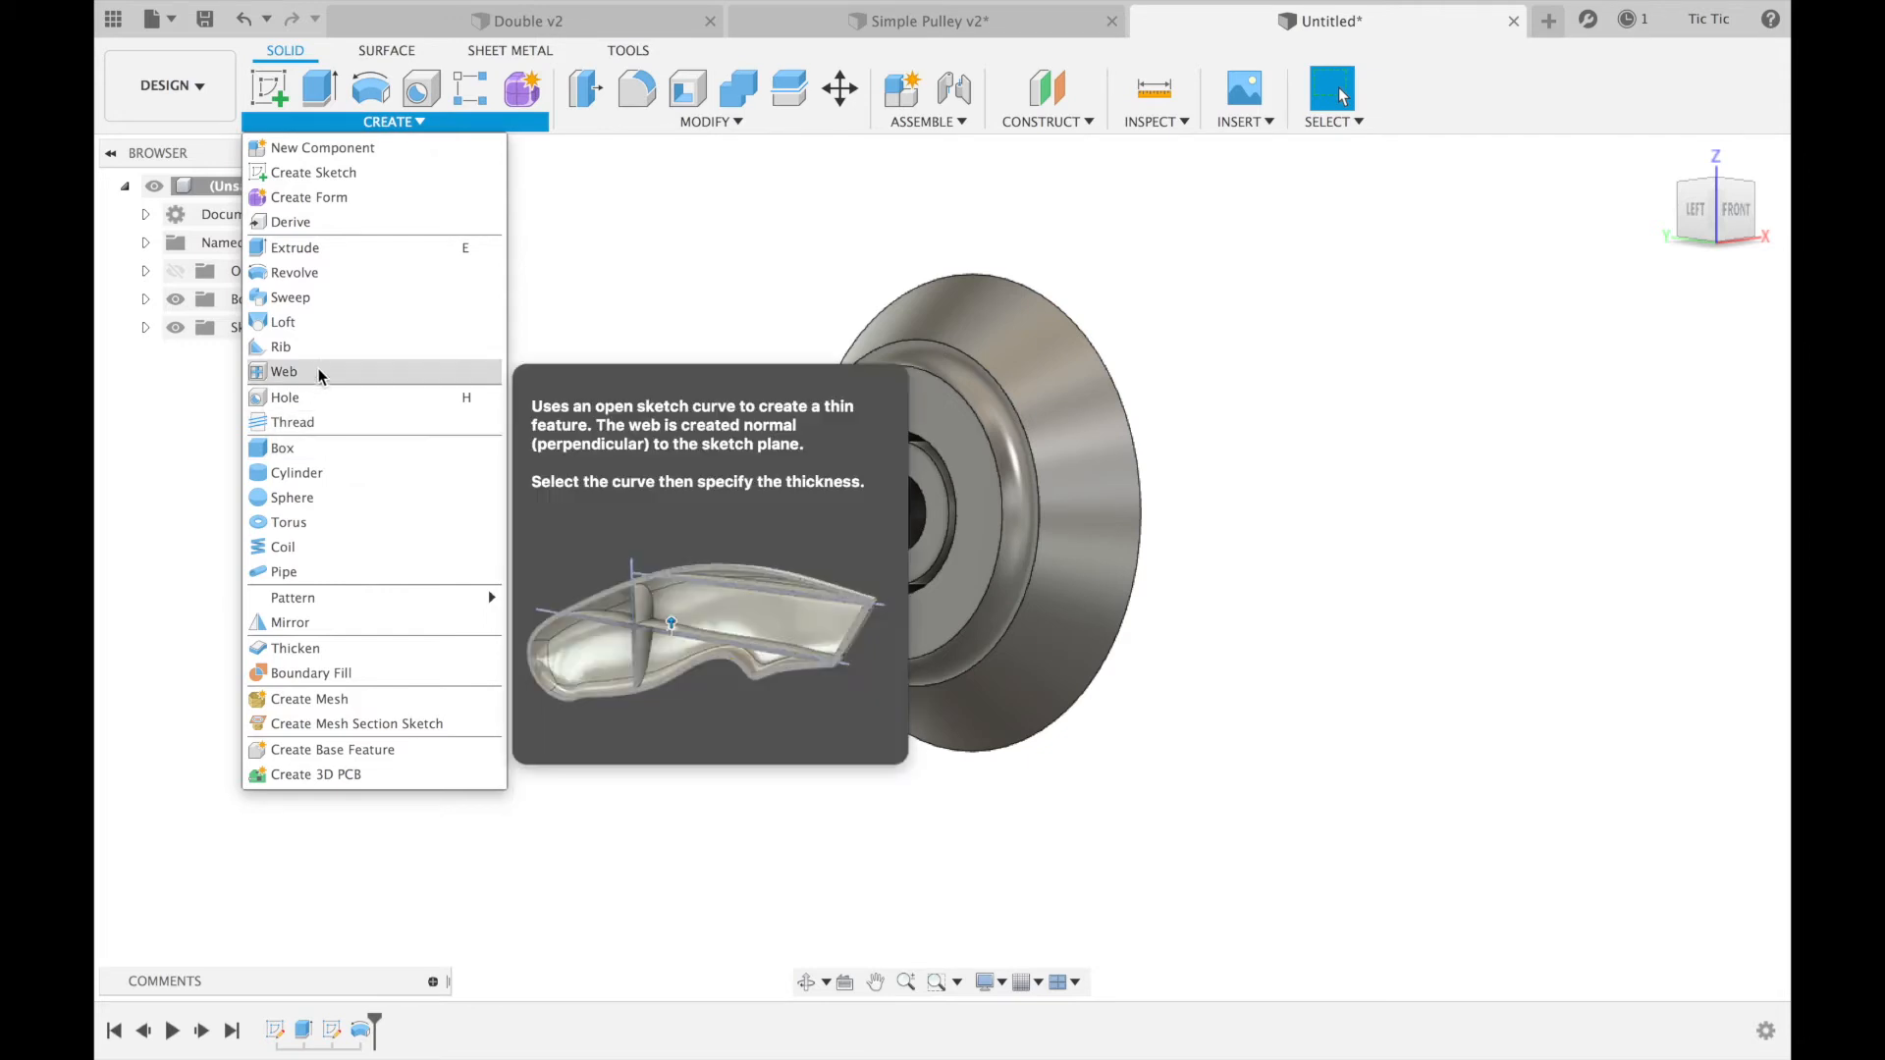
pyautogui.click(287, 621)
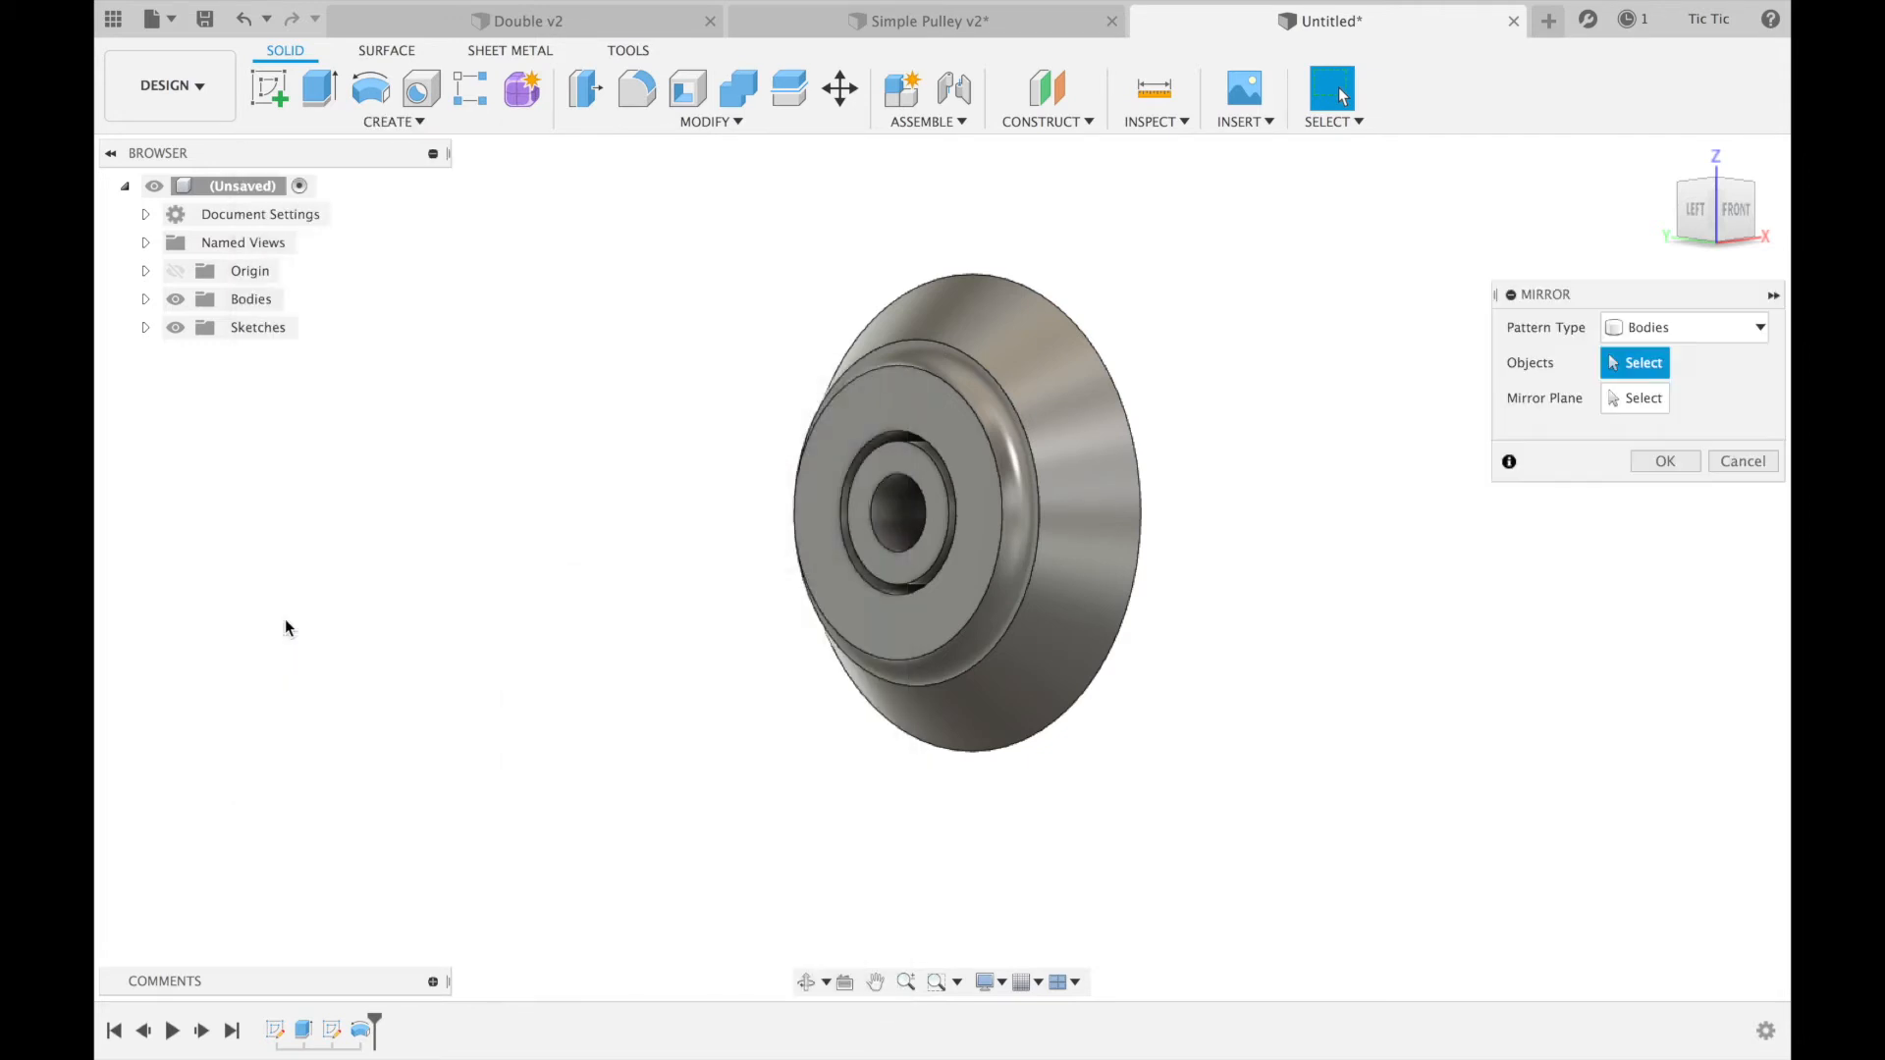
pyautogui.click(1105, 523)
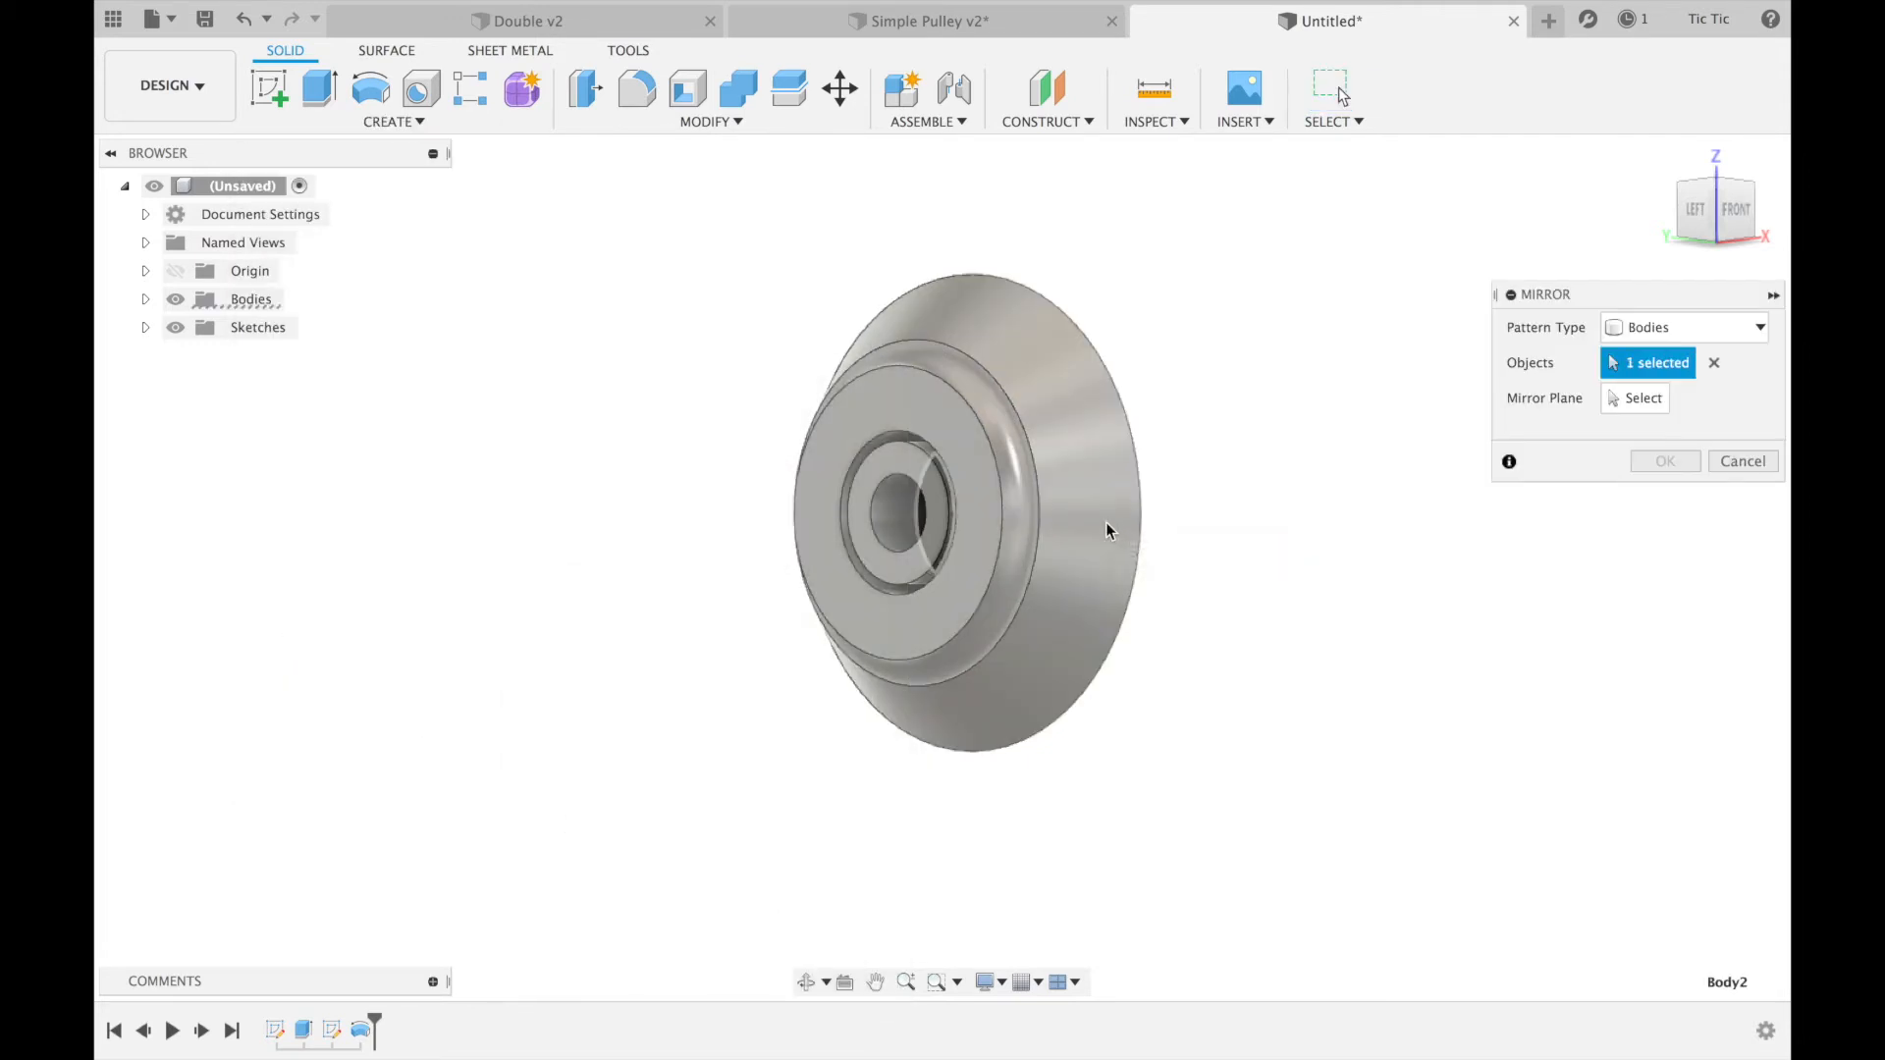
pyautogui.click(1623, 397)
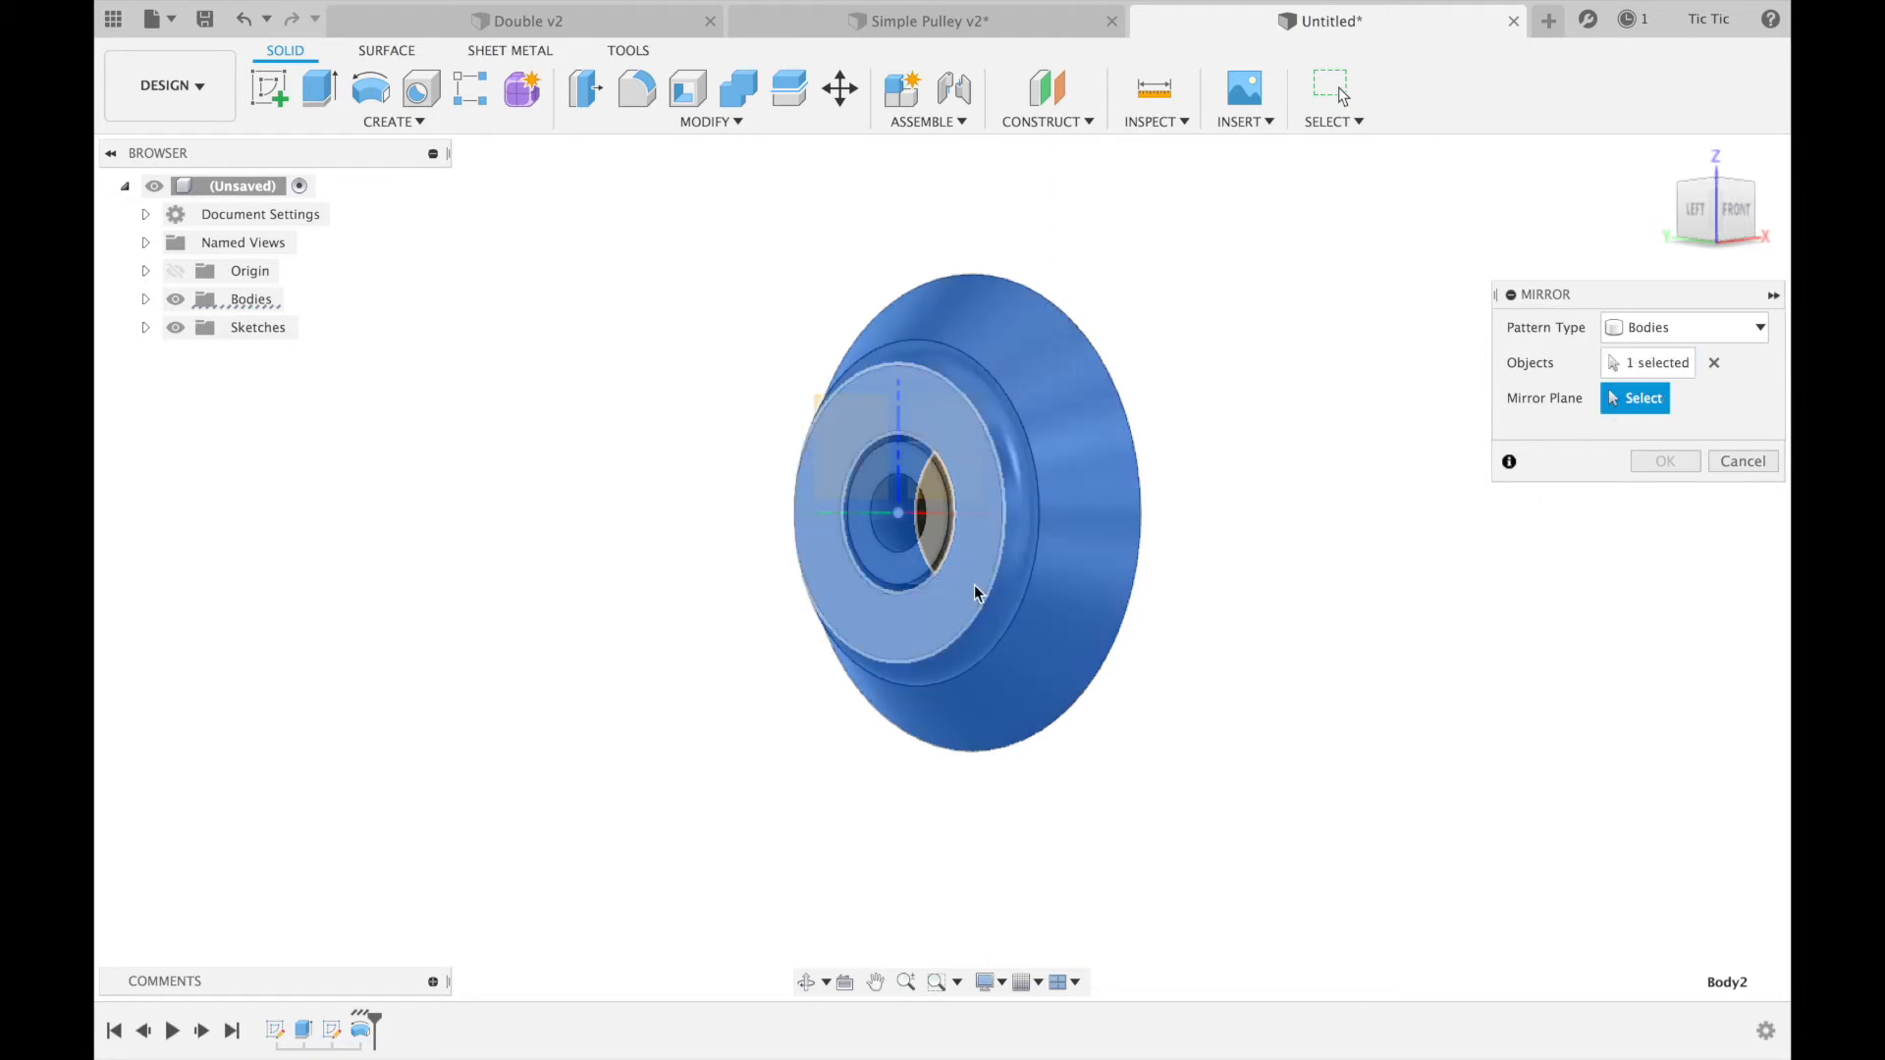
pyautogui.click(961, 620)
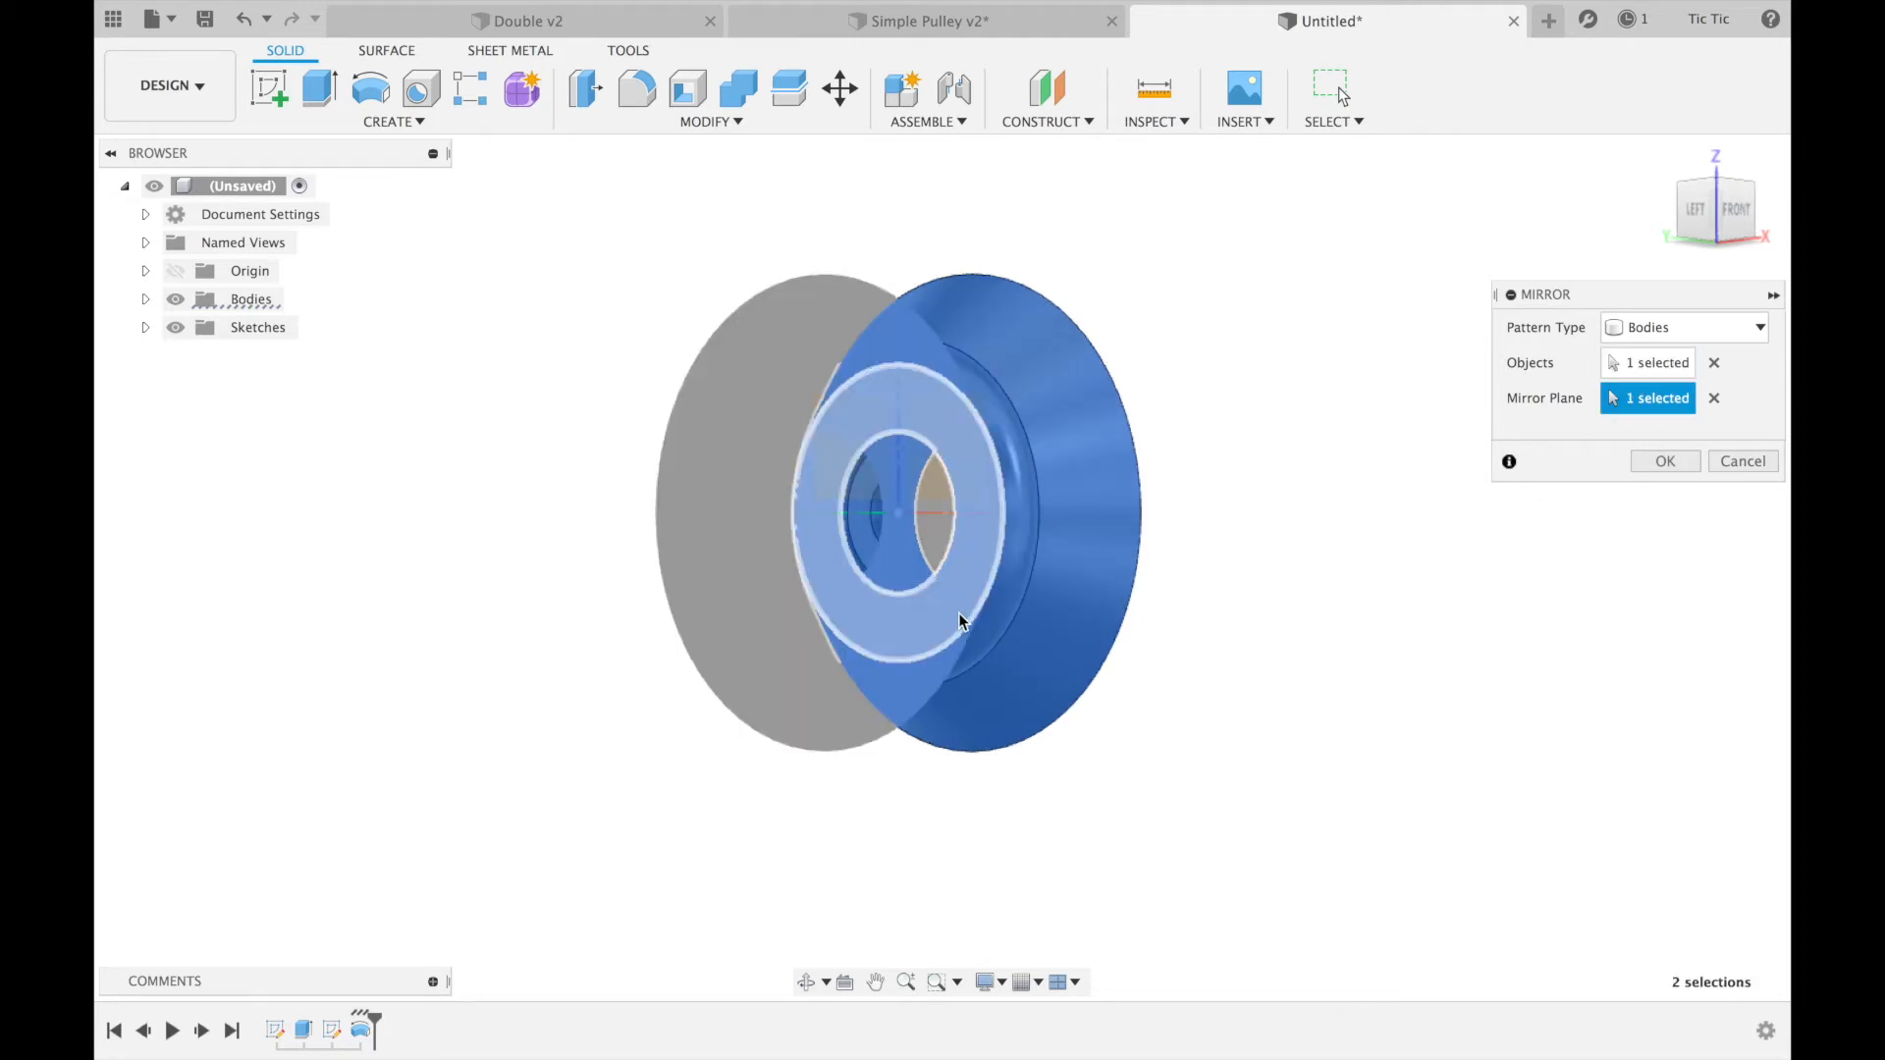
pyautogui.click(1659, 464)
# - Combine the two mirrored wheel halves into one body with the Join operation
pyautogui.click(1632, 210)
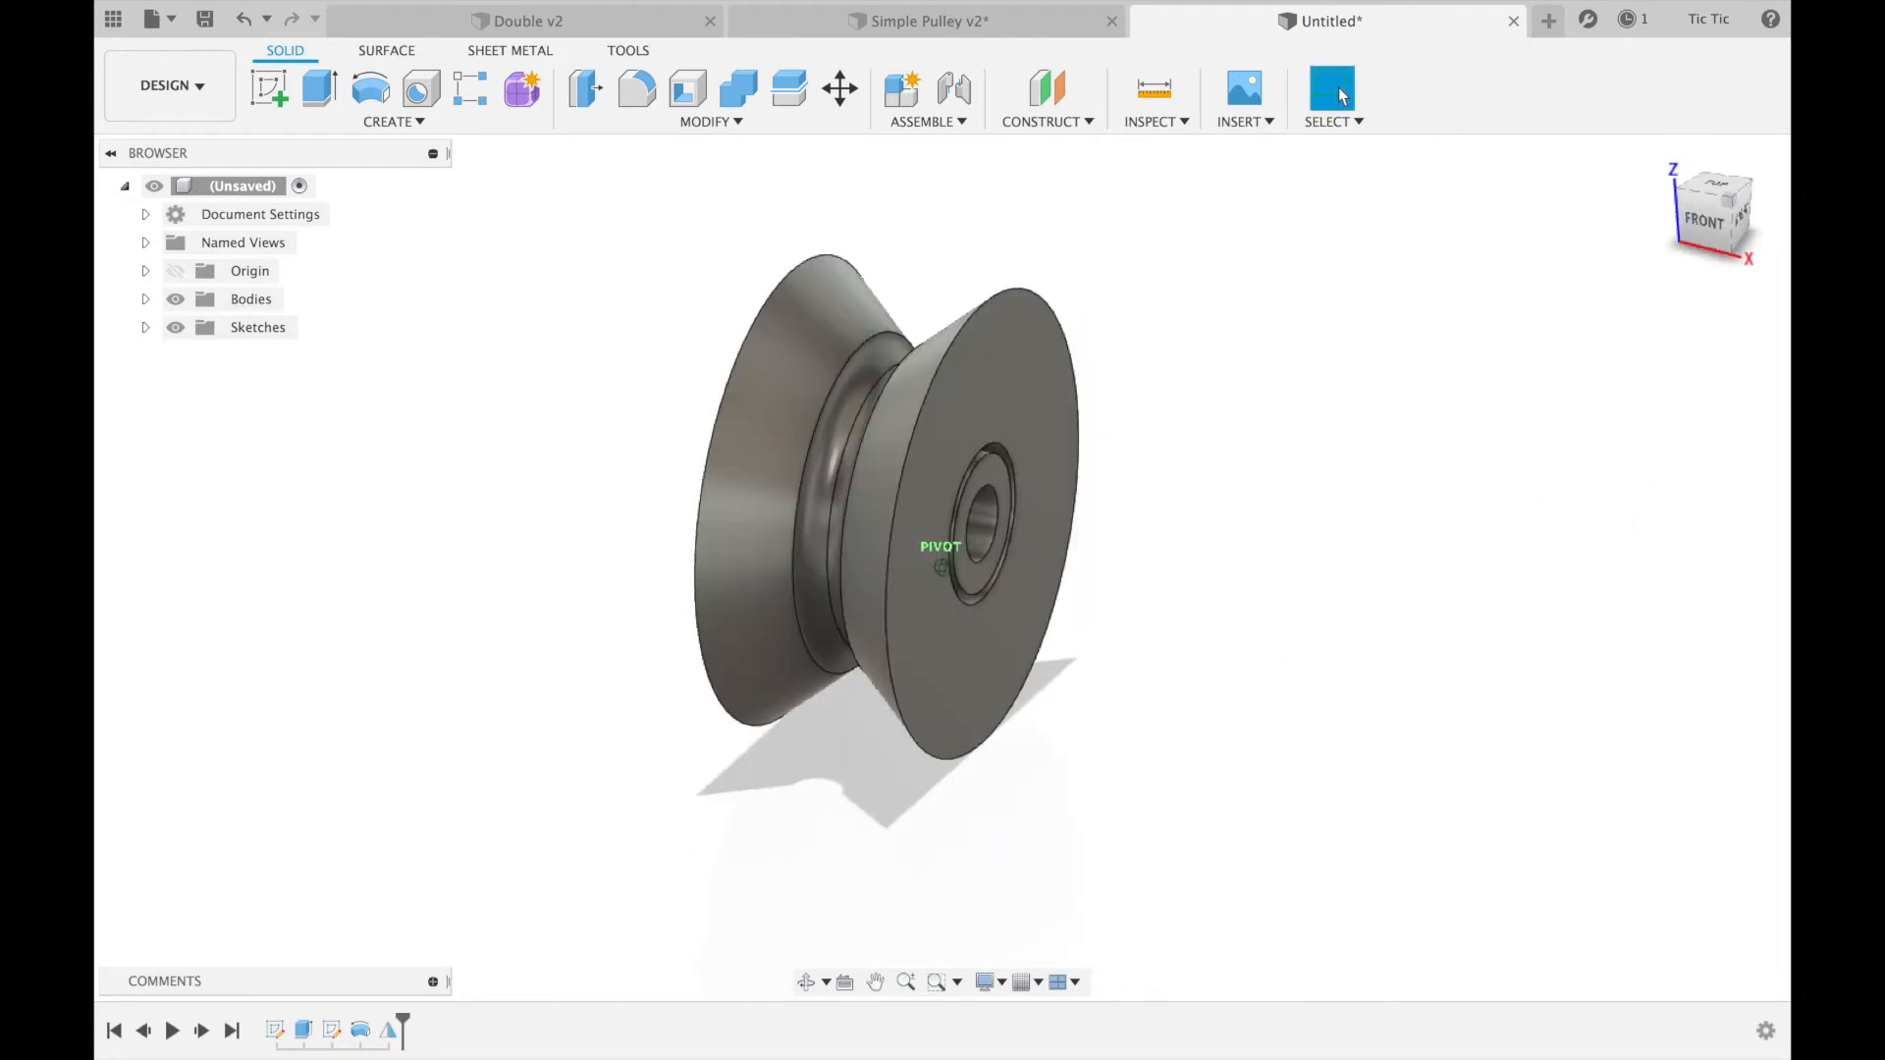
pyautogui.moveTo(1713, 211)
pyautogui.mouseDown()
pyautogui.moveTo(1782, 200)
pyautogui.moveTo(1716, 209)
pyautogui.mouseUp()
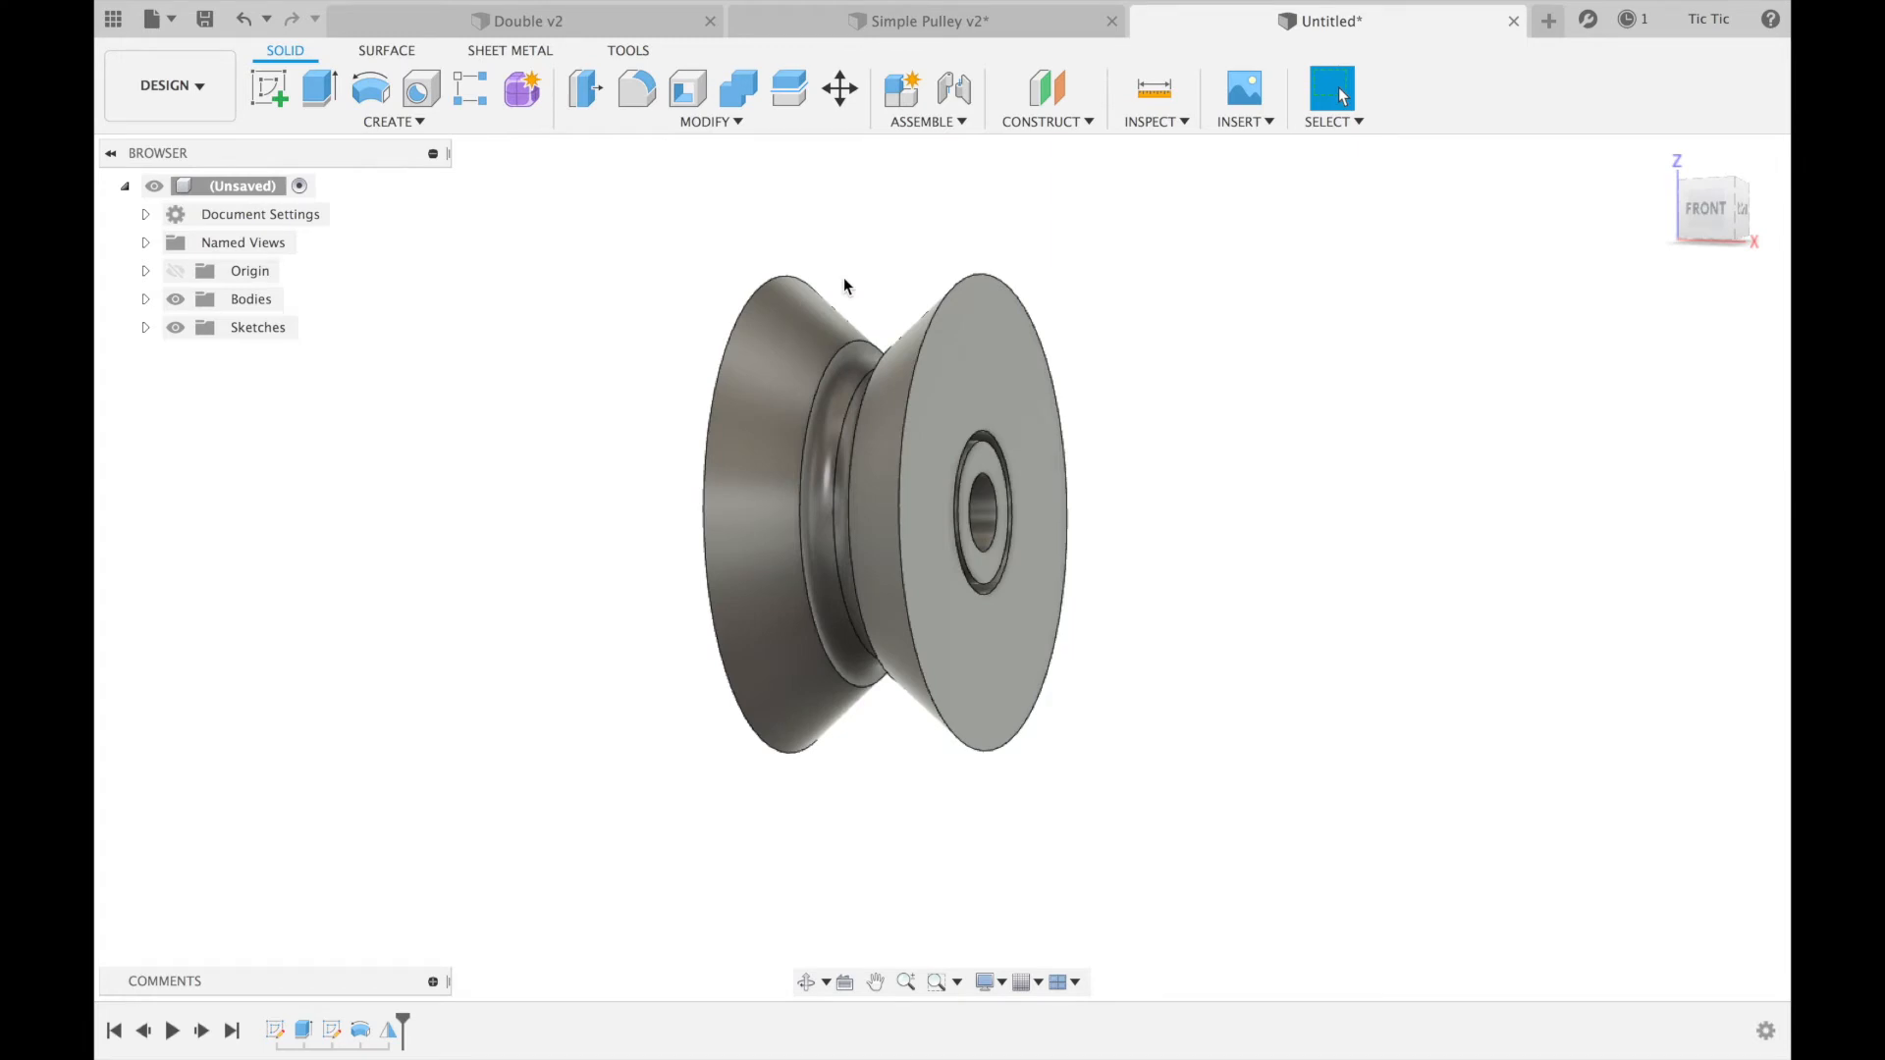
pyautogui.click(740, 91)
pyautogui.click(763, 393)
pyautogui.click(953, 386)
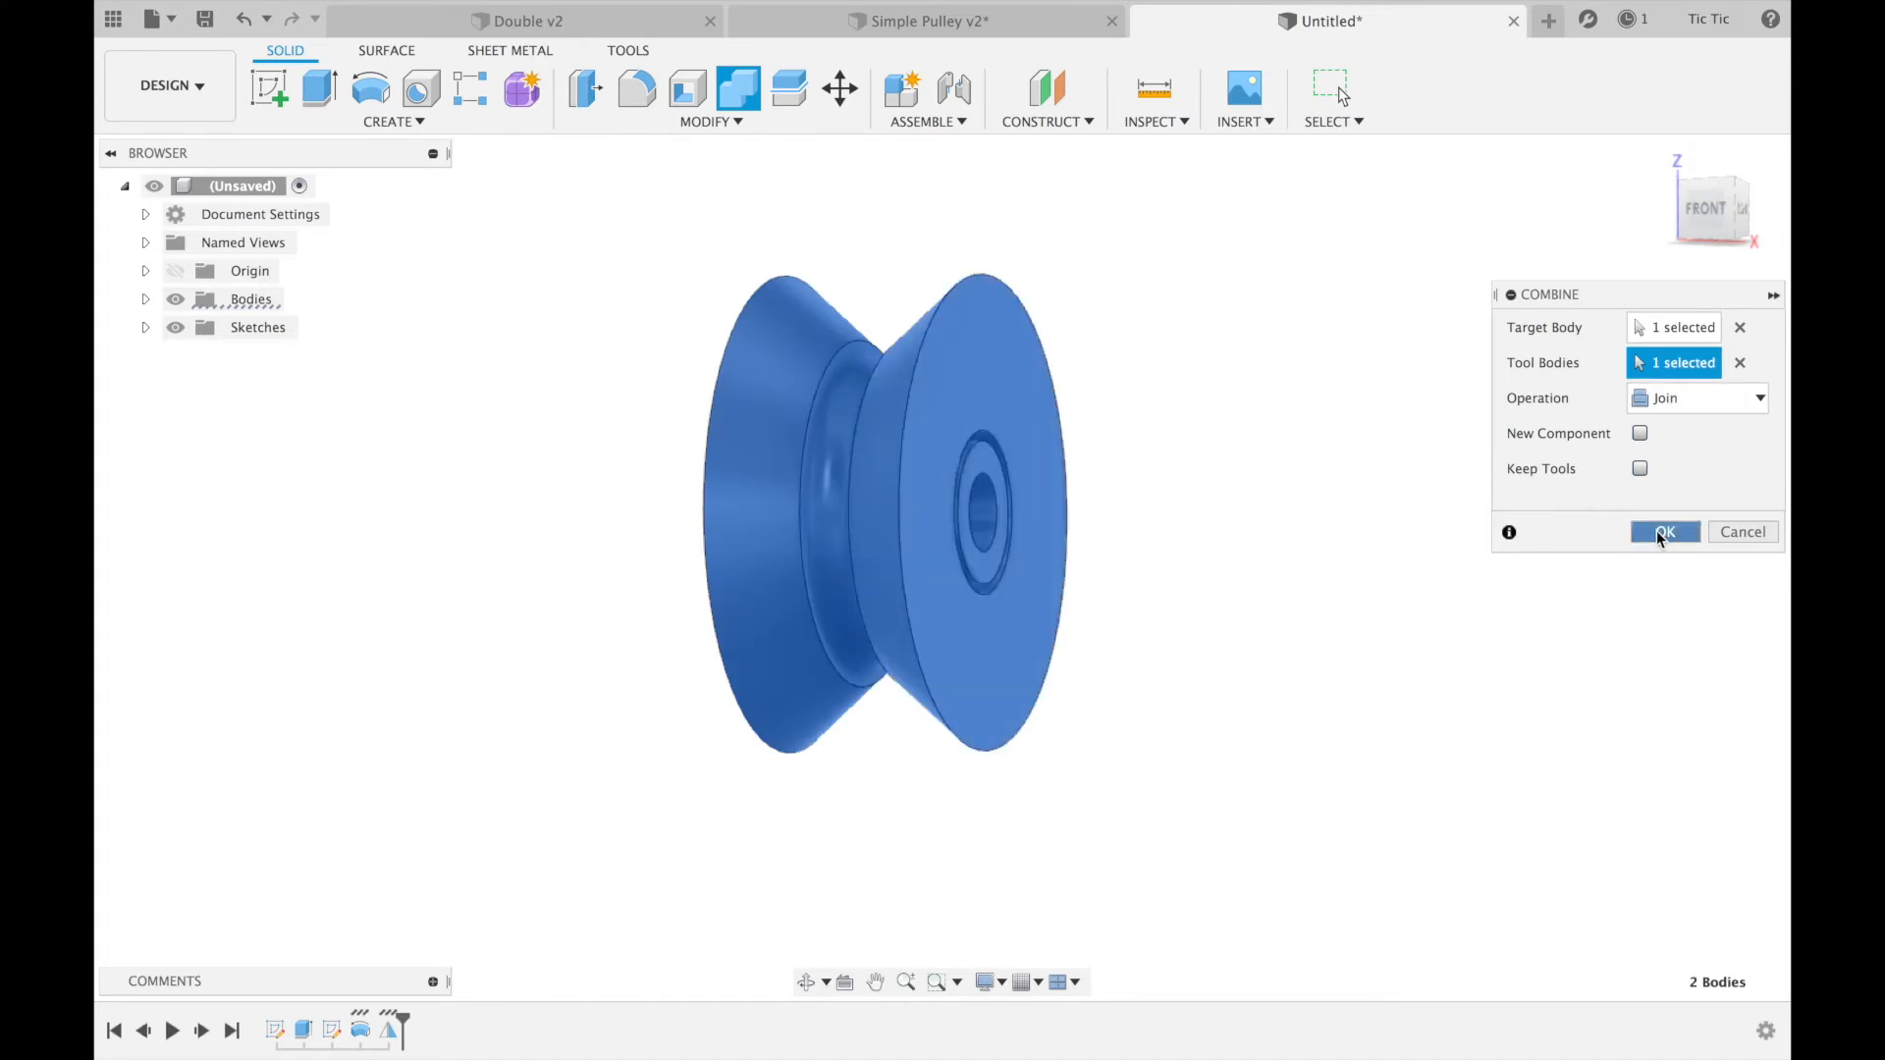
pyautogui.click(1657, 534)
# - Sketch on the axle sleeve's end face, project that face into the sketch, and finish the sketch
pyautogui.moveTo(1718, 210); pyautogui.dragTo(1672, 220)
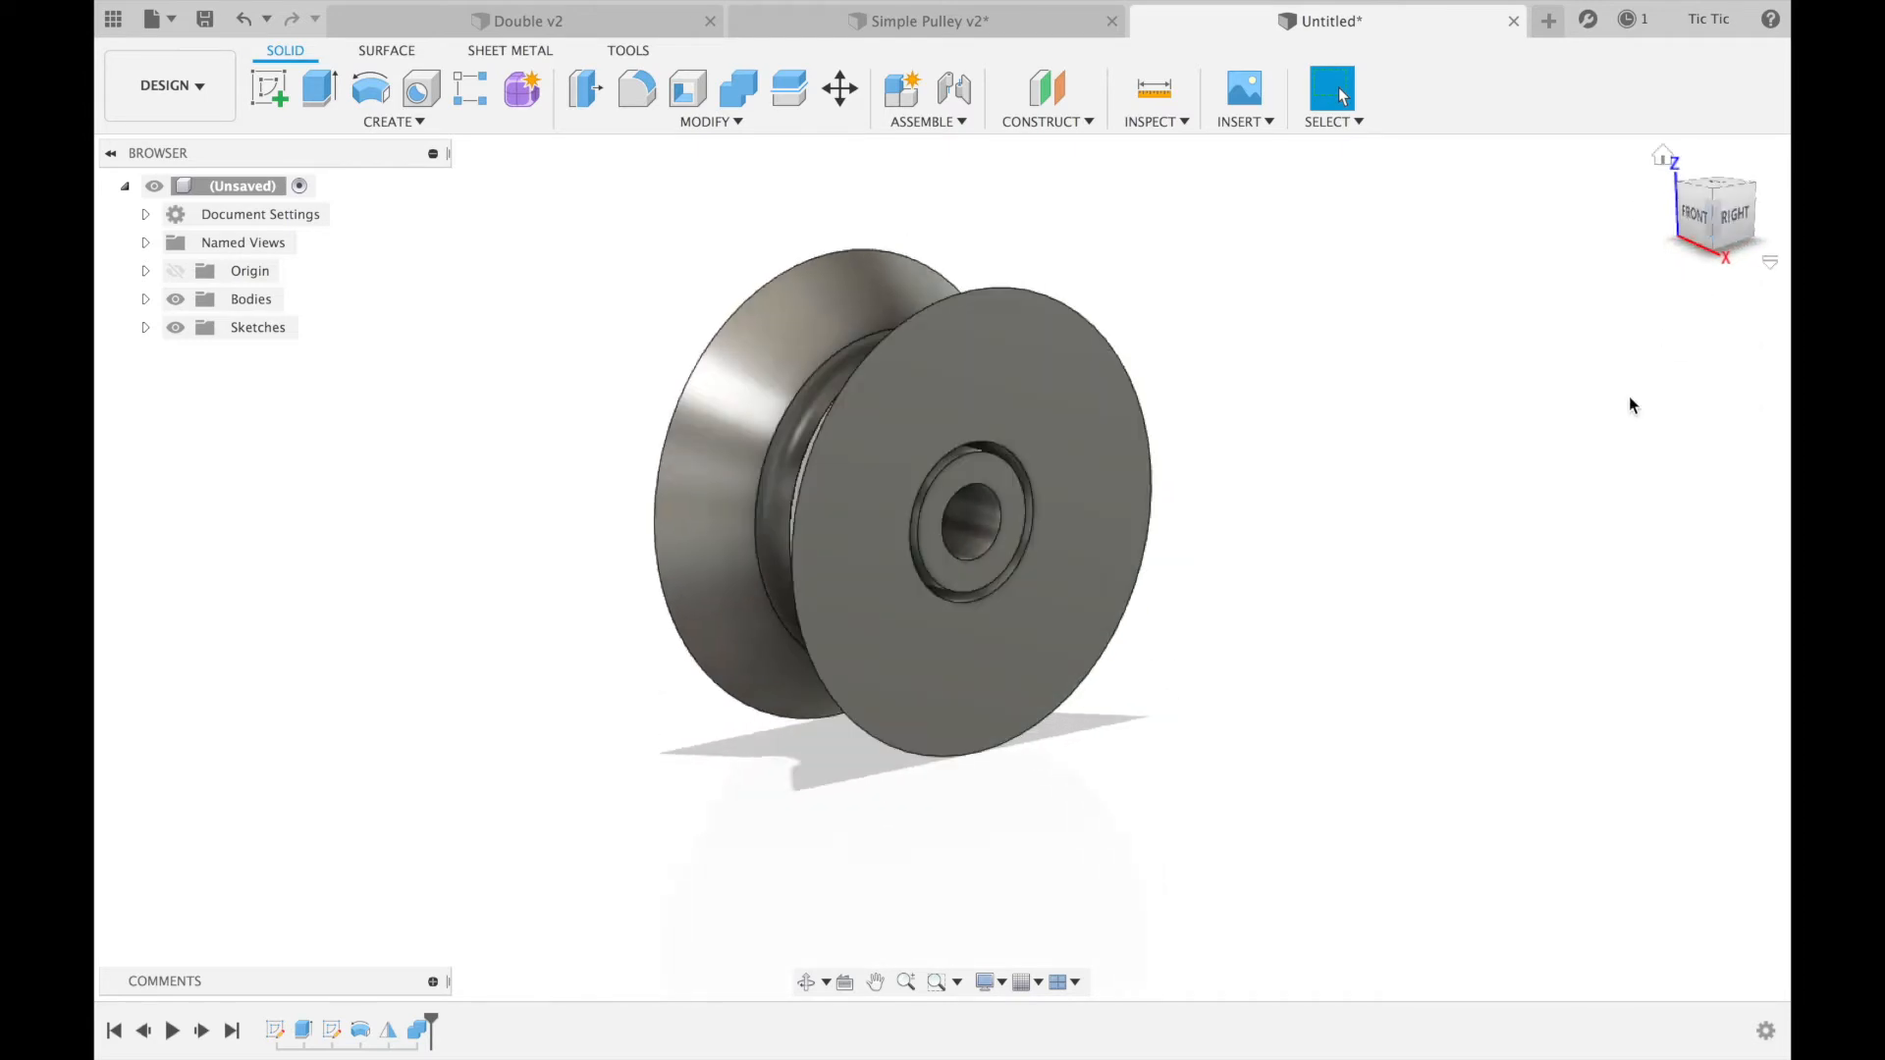
pyautogui.click(273, 86)
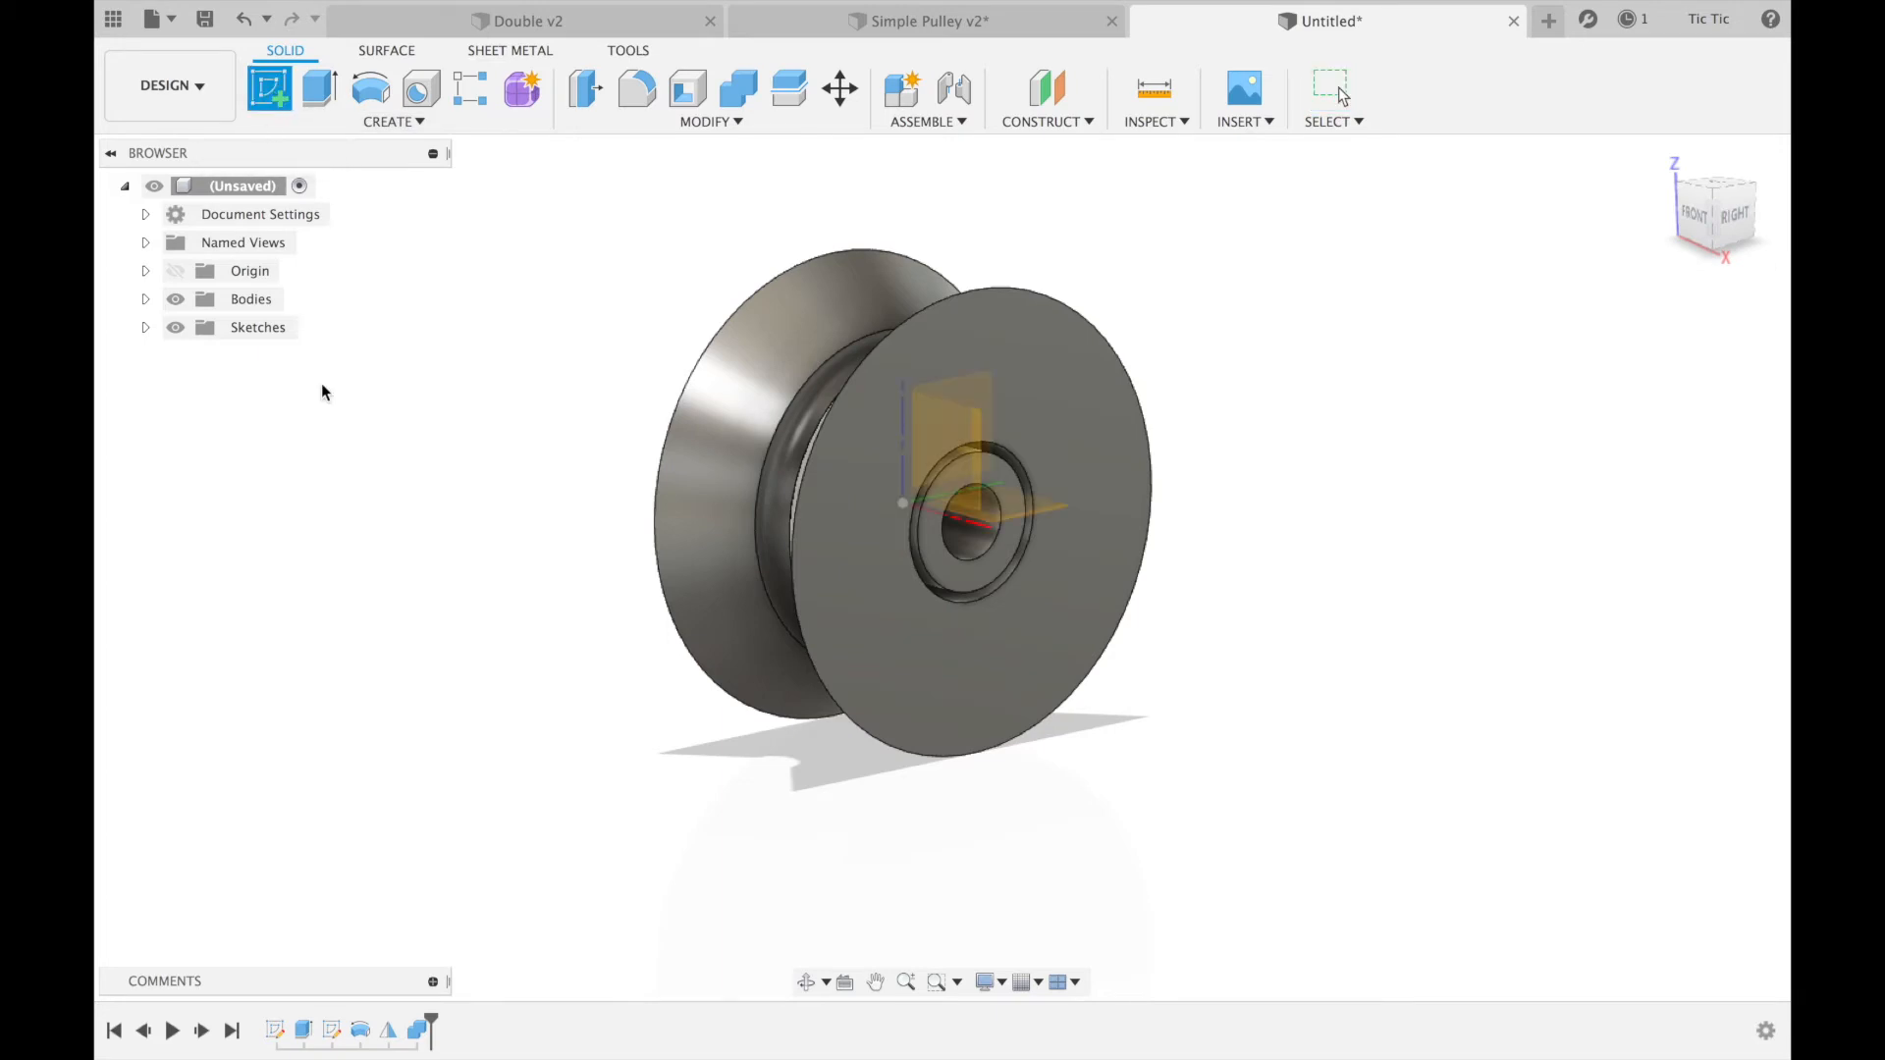
pyautogui.click(958, 576)
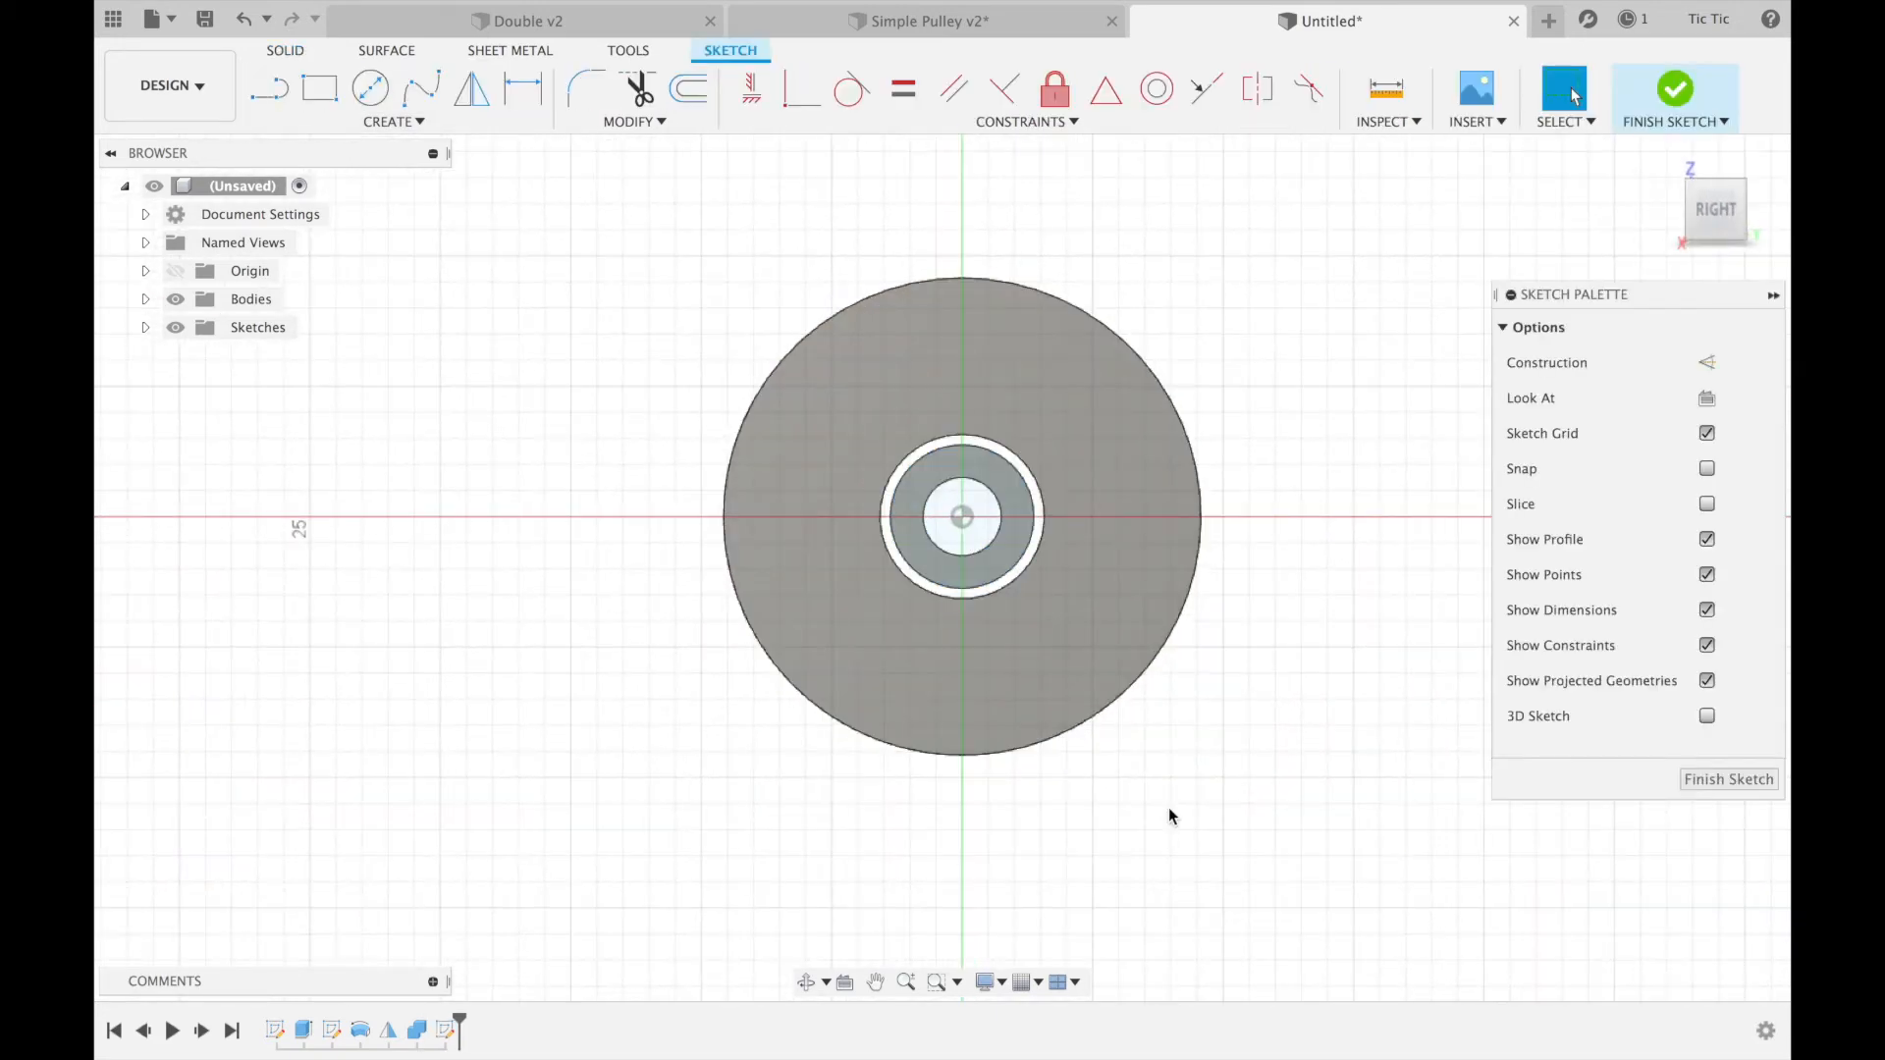
pyautogui.press('p')
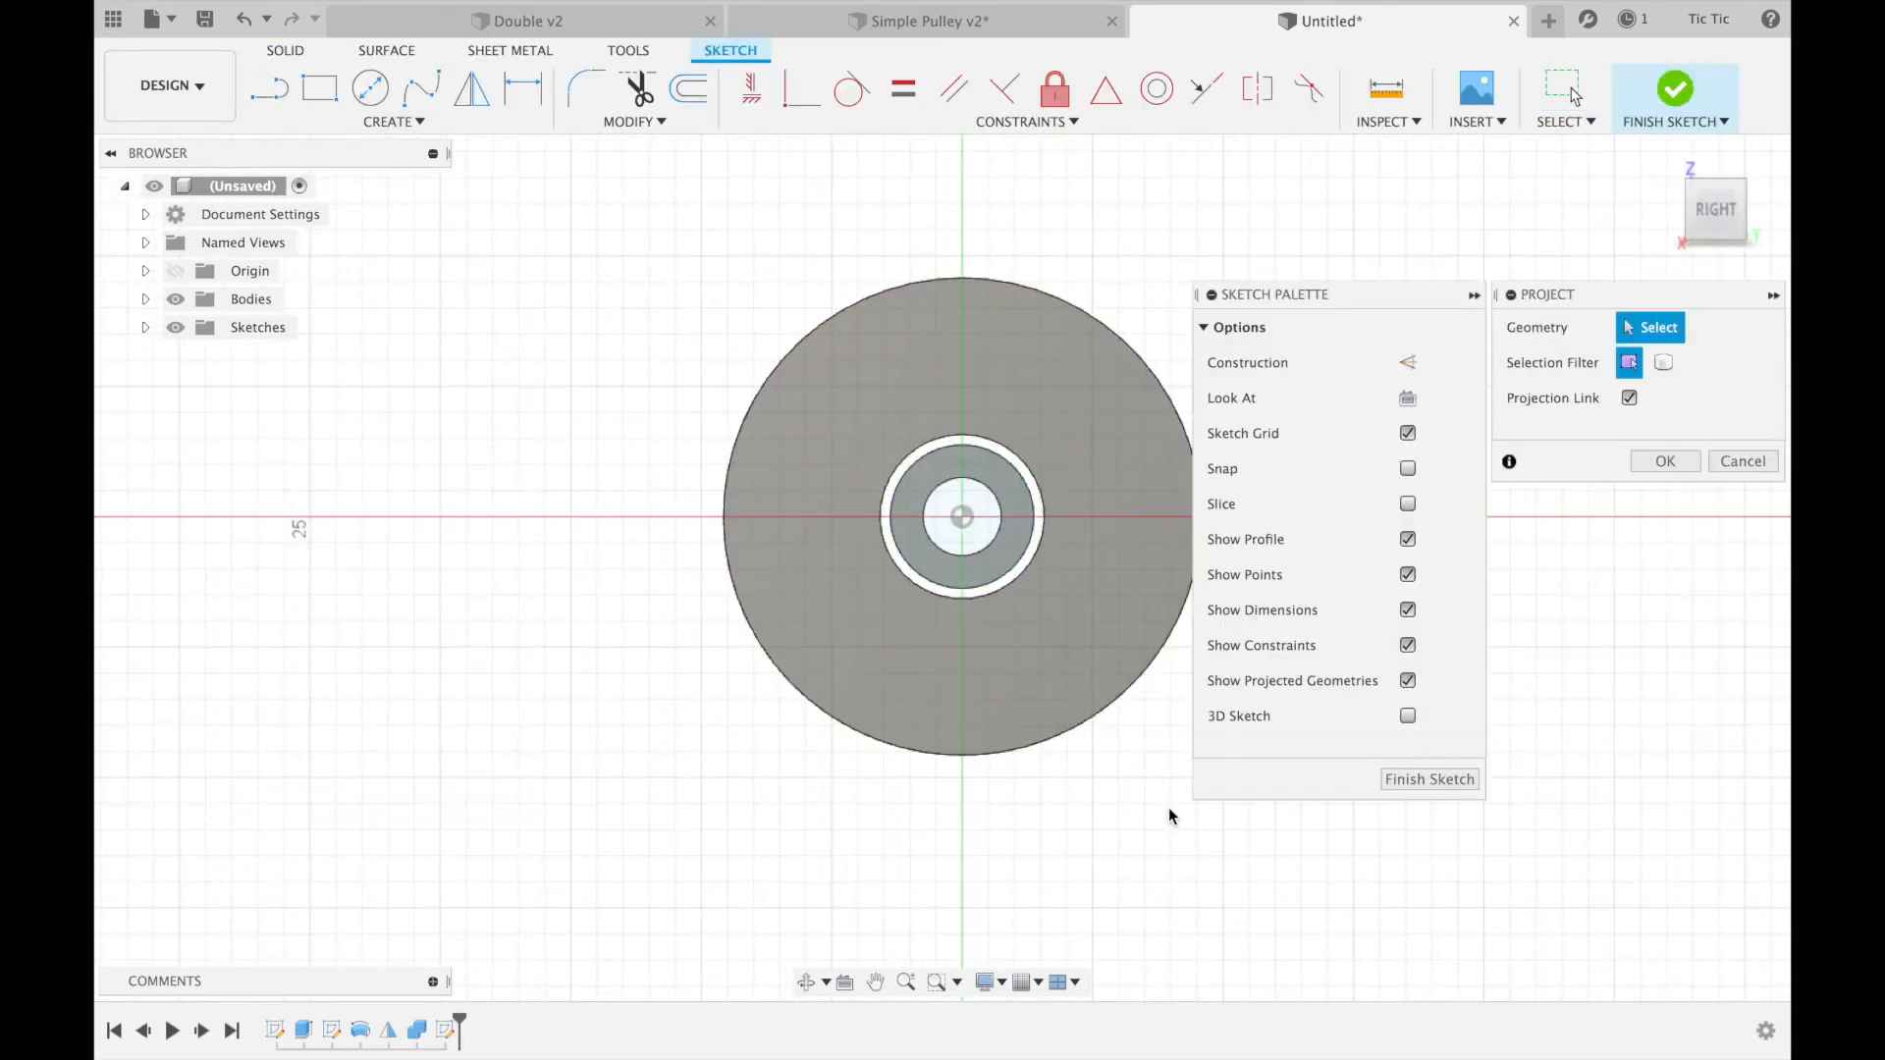
pyautogui.click(998, 572)
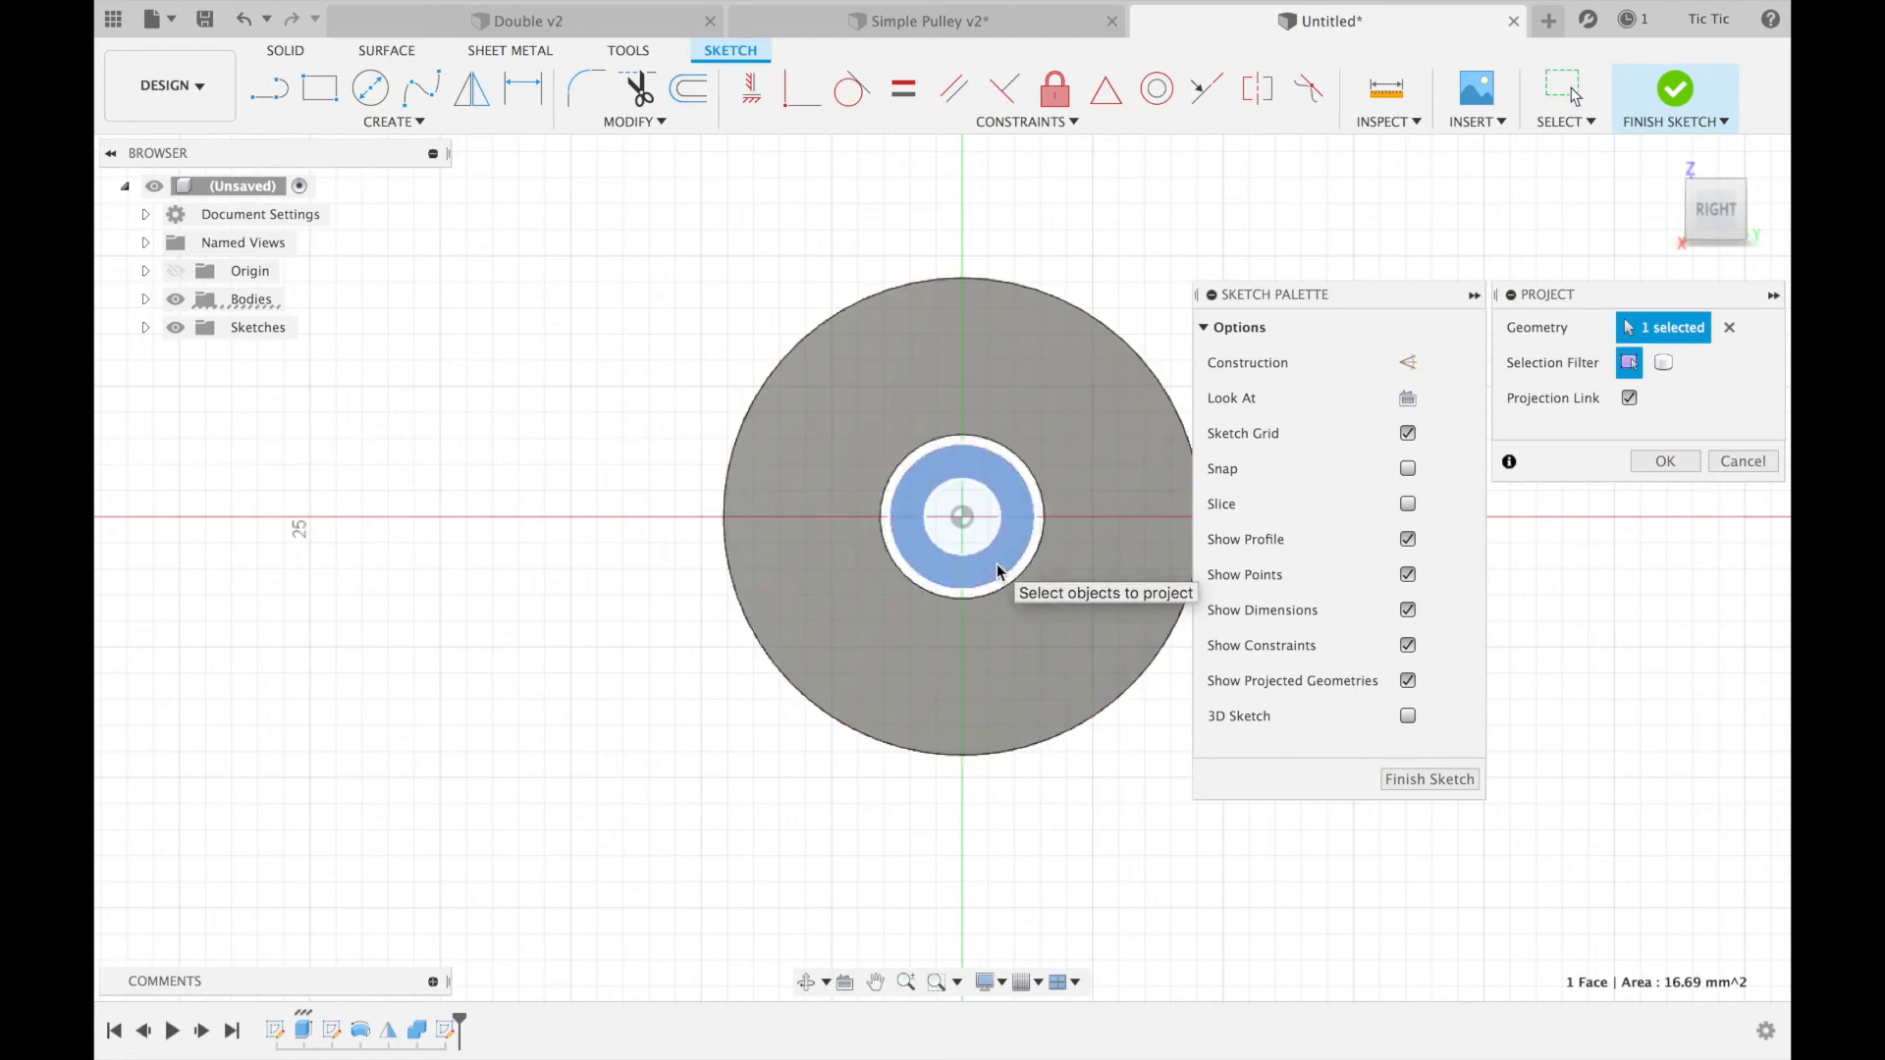
pyautogui.click(1649, 461)
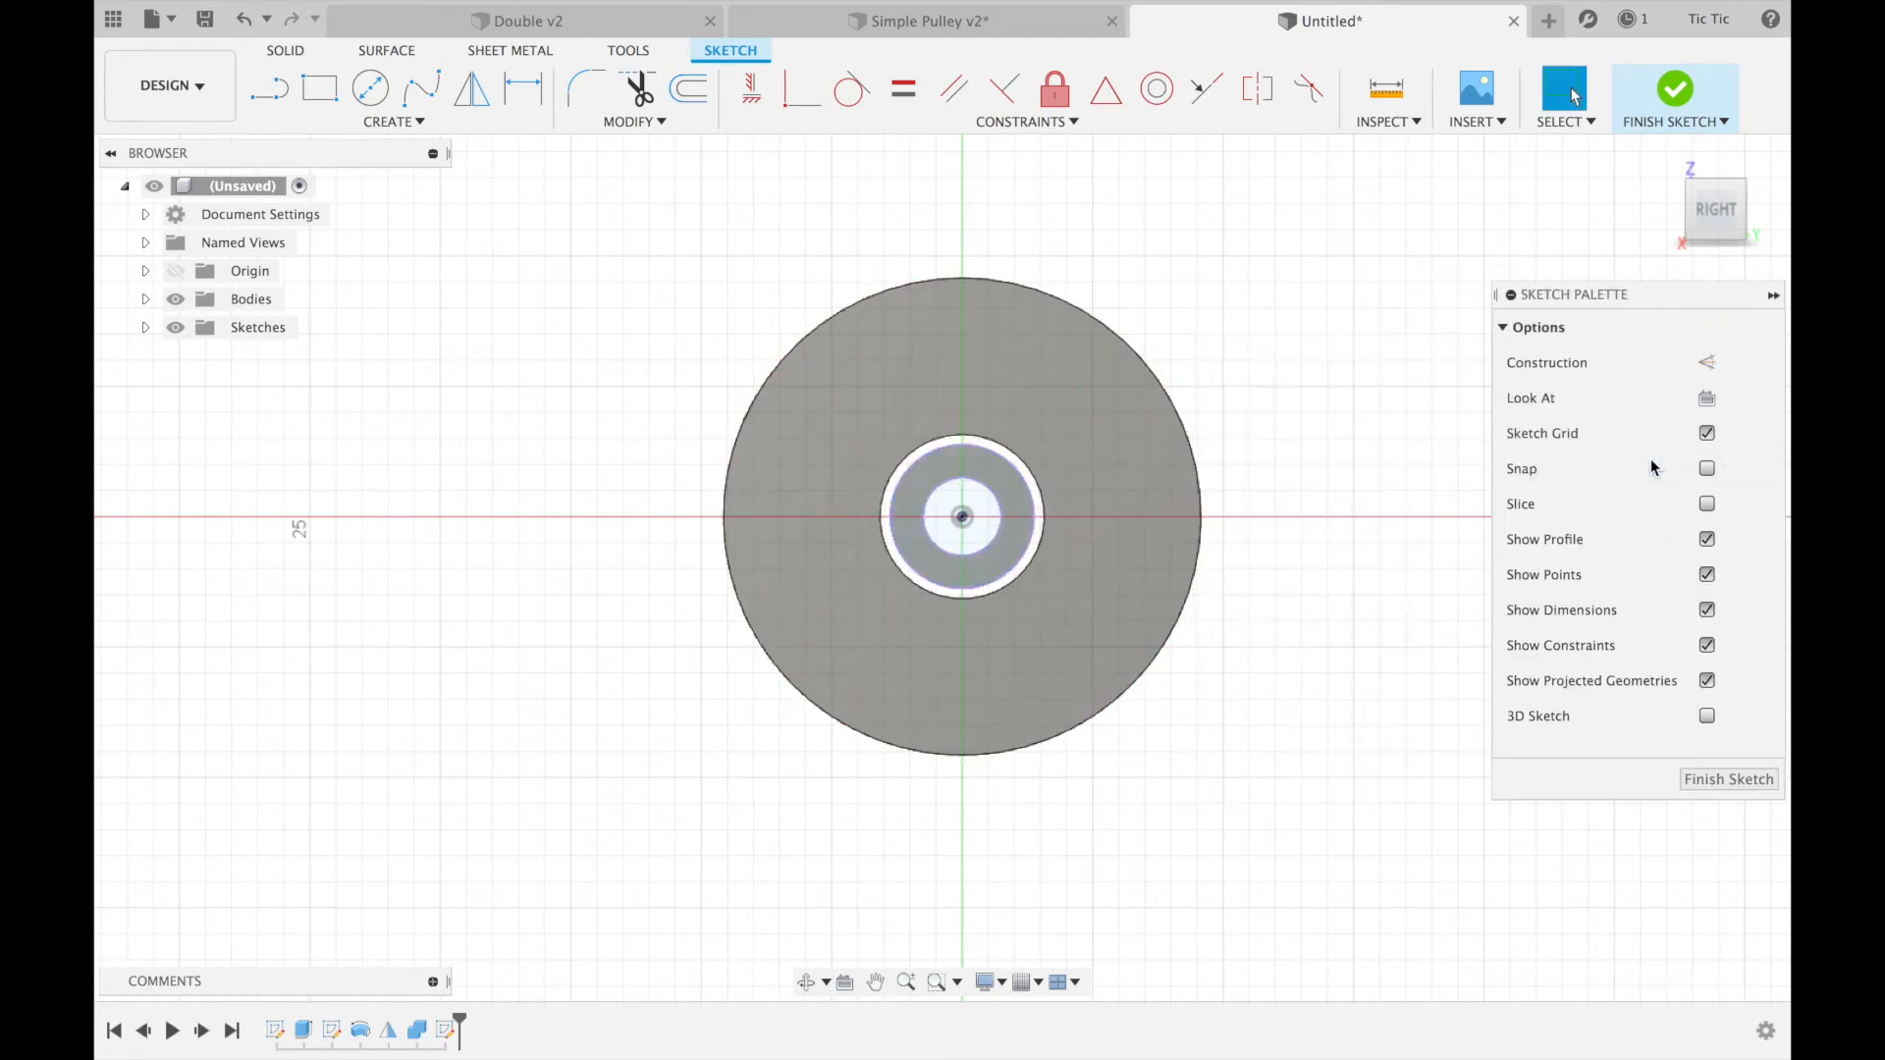
pyautogui.click(1675, 88)
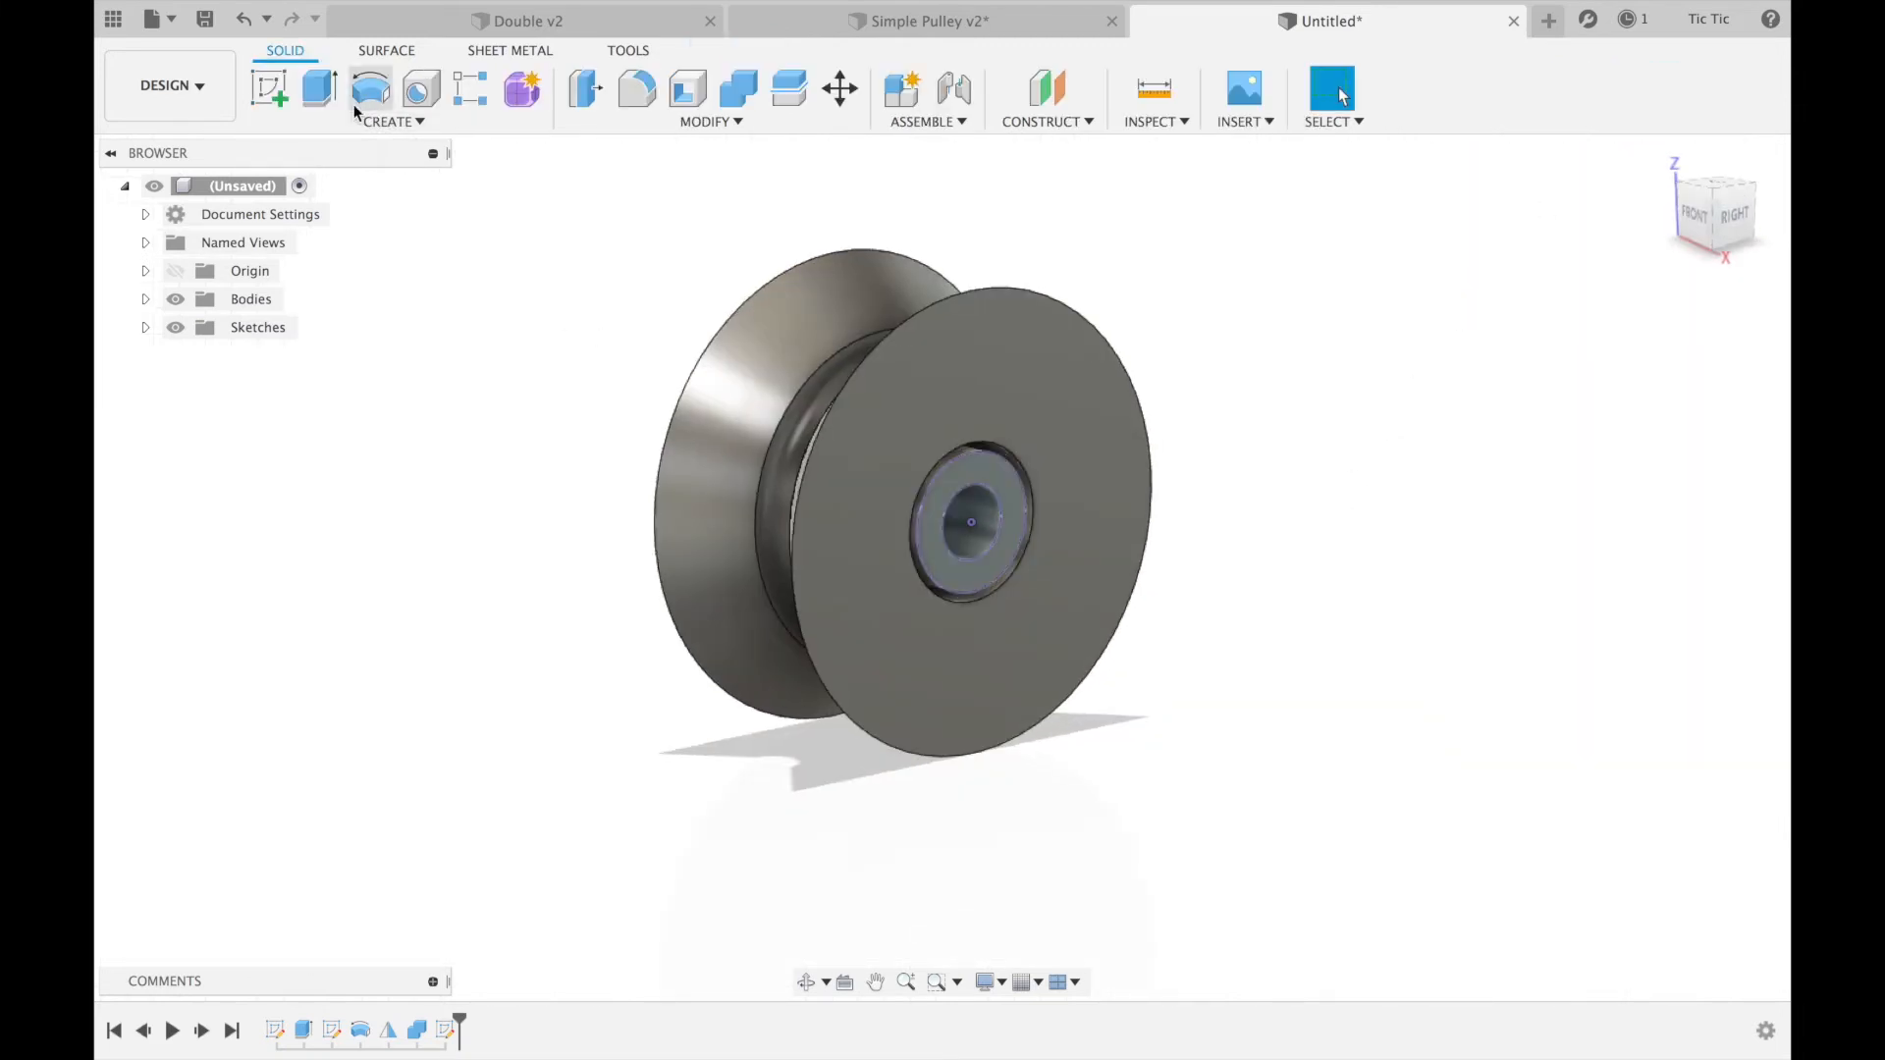
# - Extrude the projected ring profile on the axle sleeve's end face outward by 0.5 mm
pyautogui.click(320, 89)
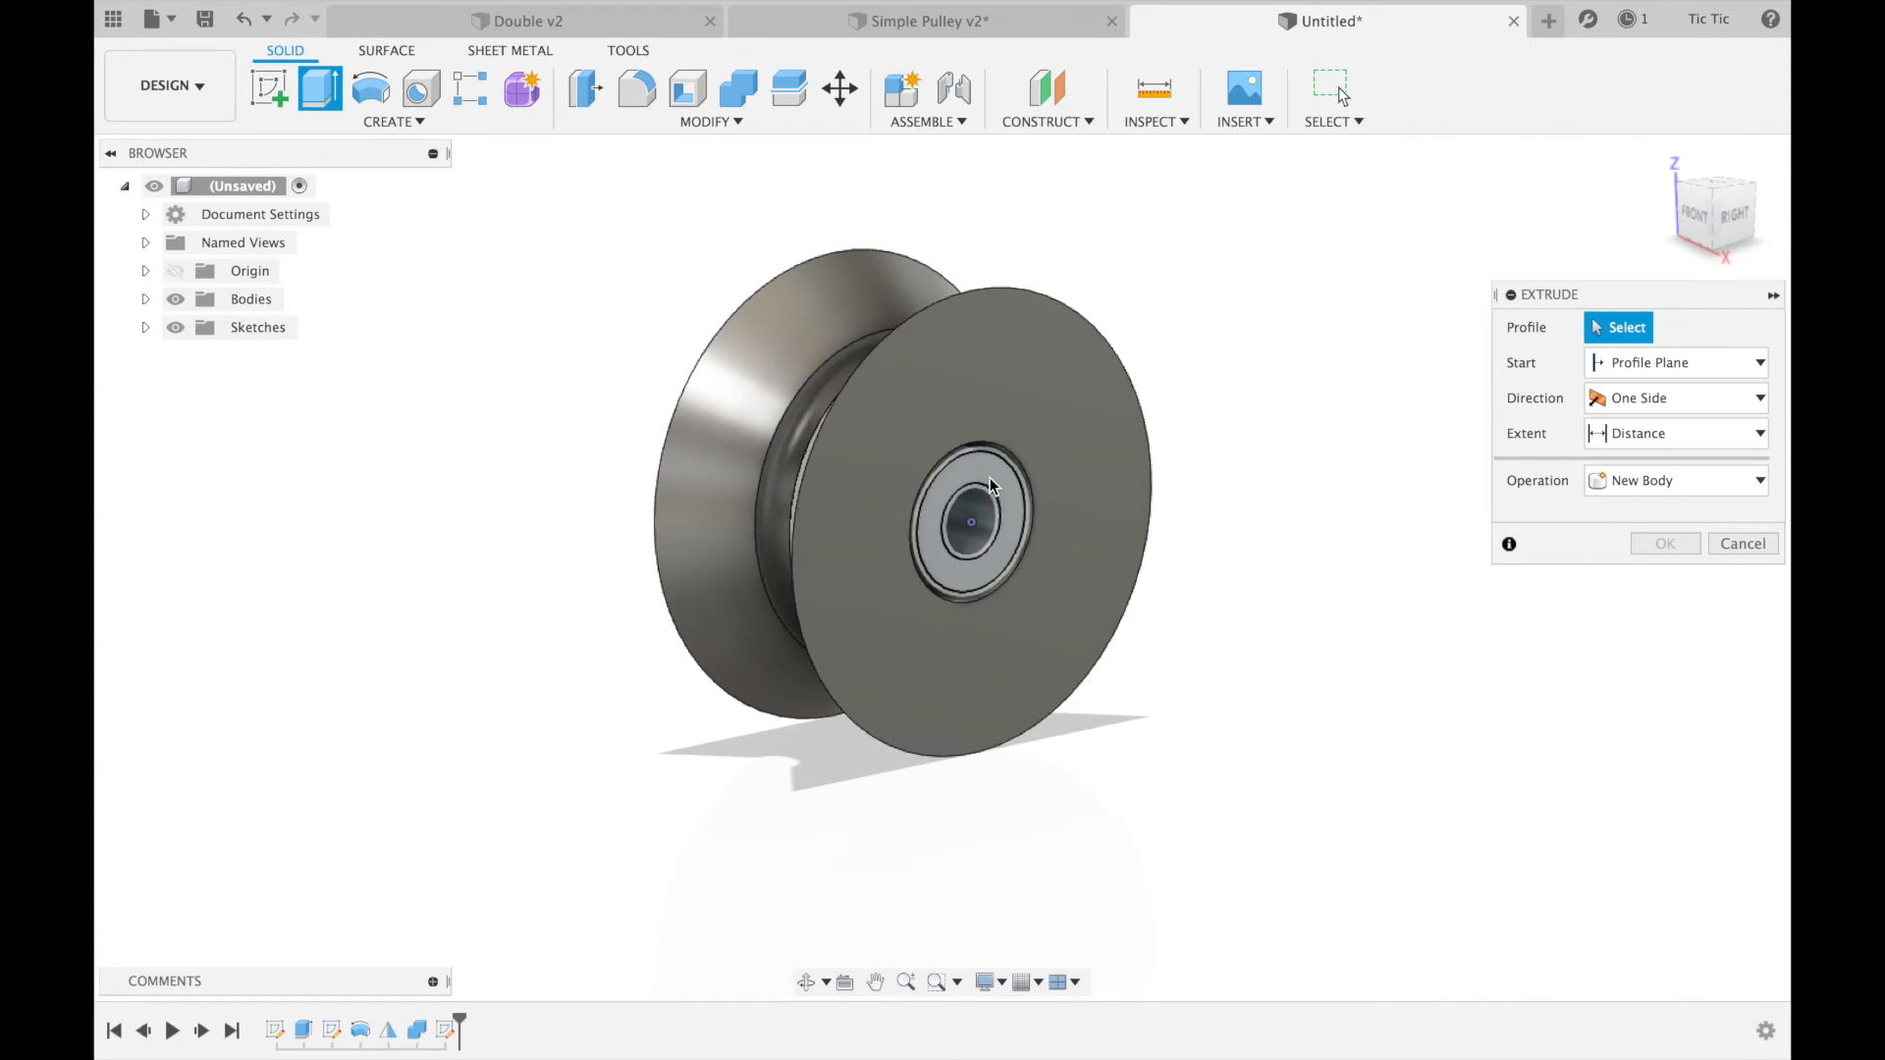
pyautogui.click(989, 479)
pyautogui.write('0.5')
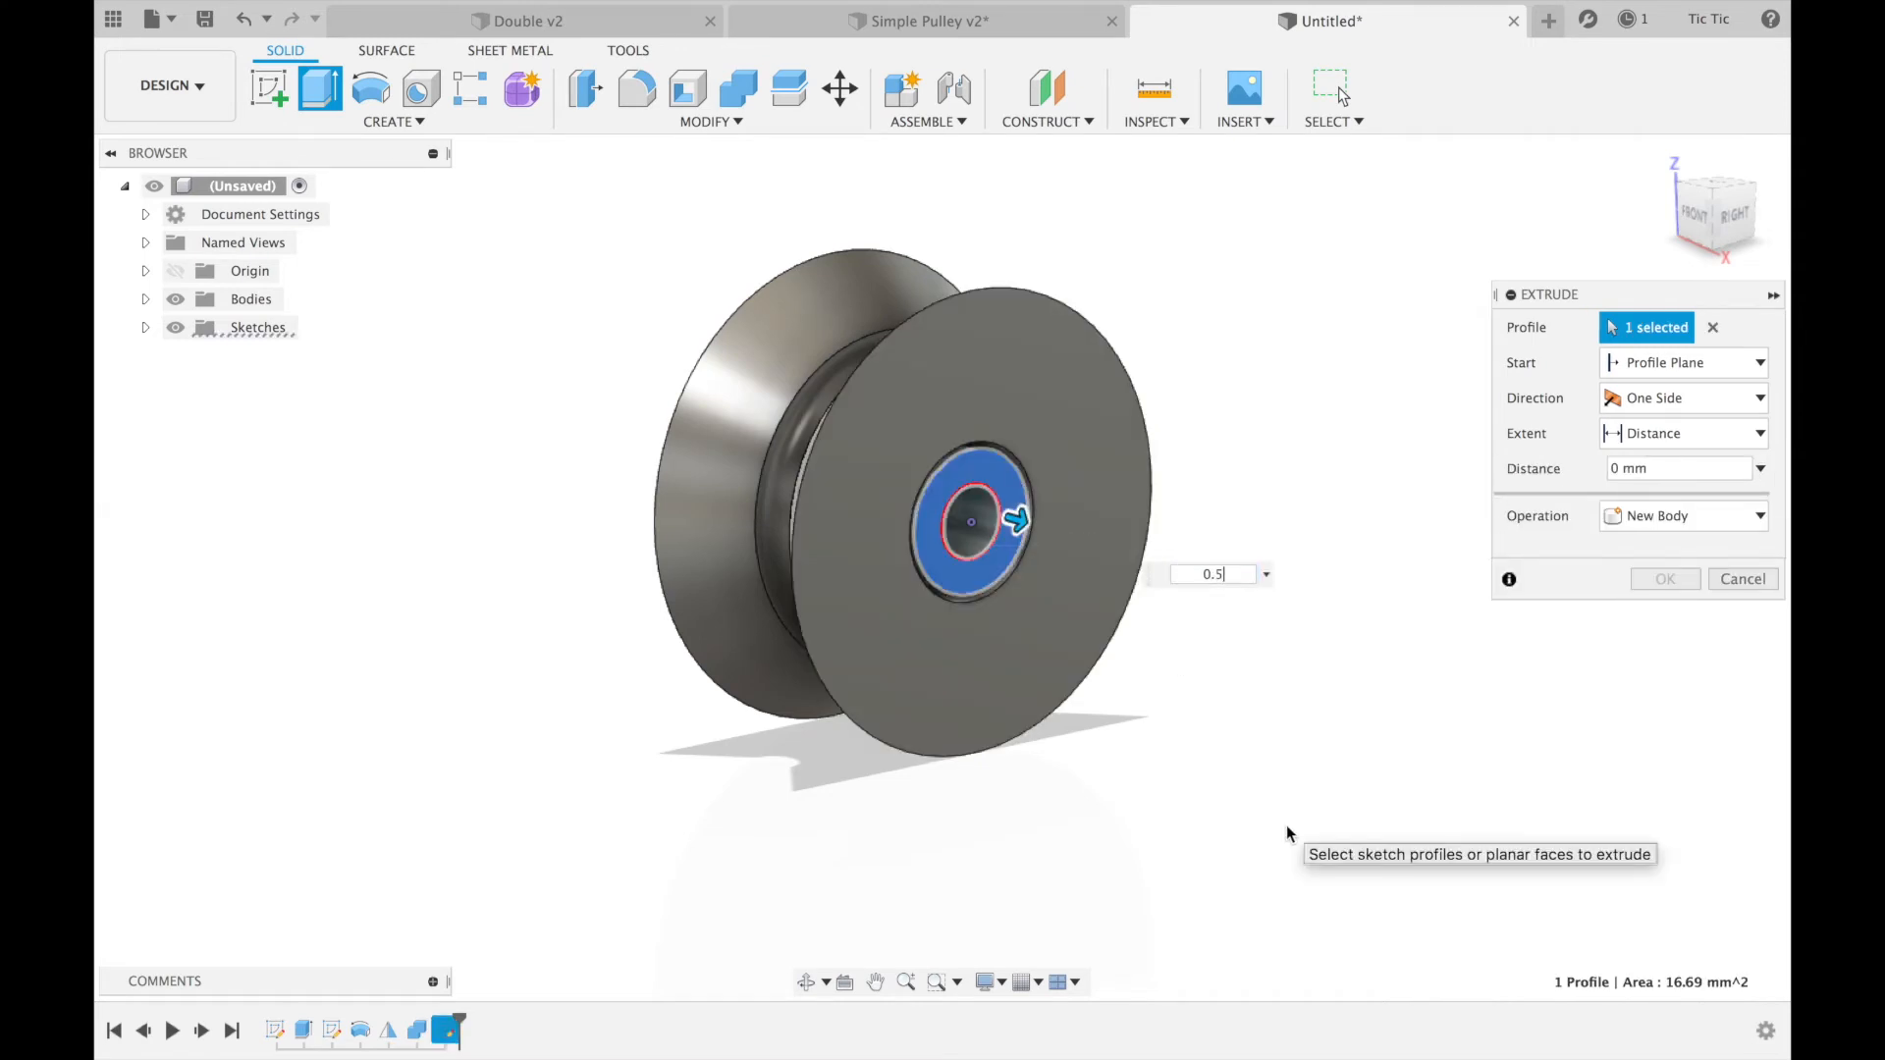
pyautogui.press('Return')
pyautogui.press('Return')
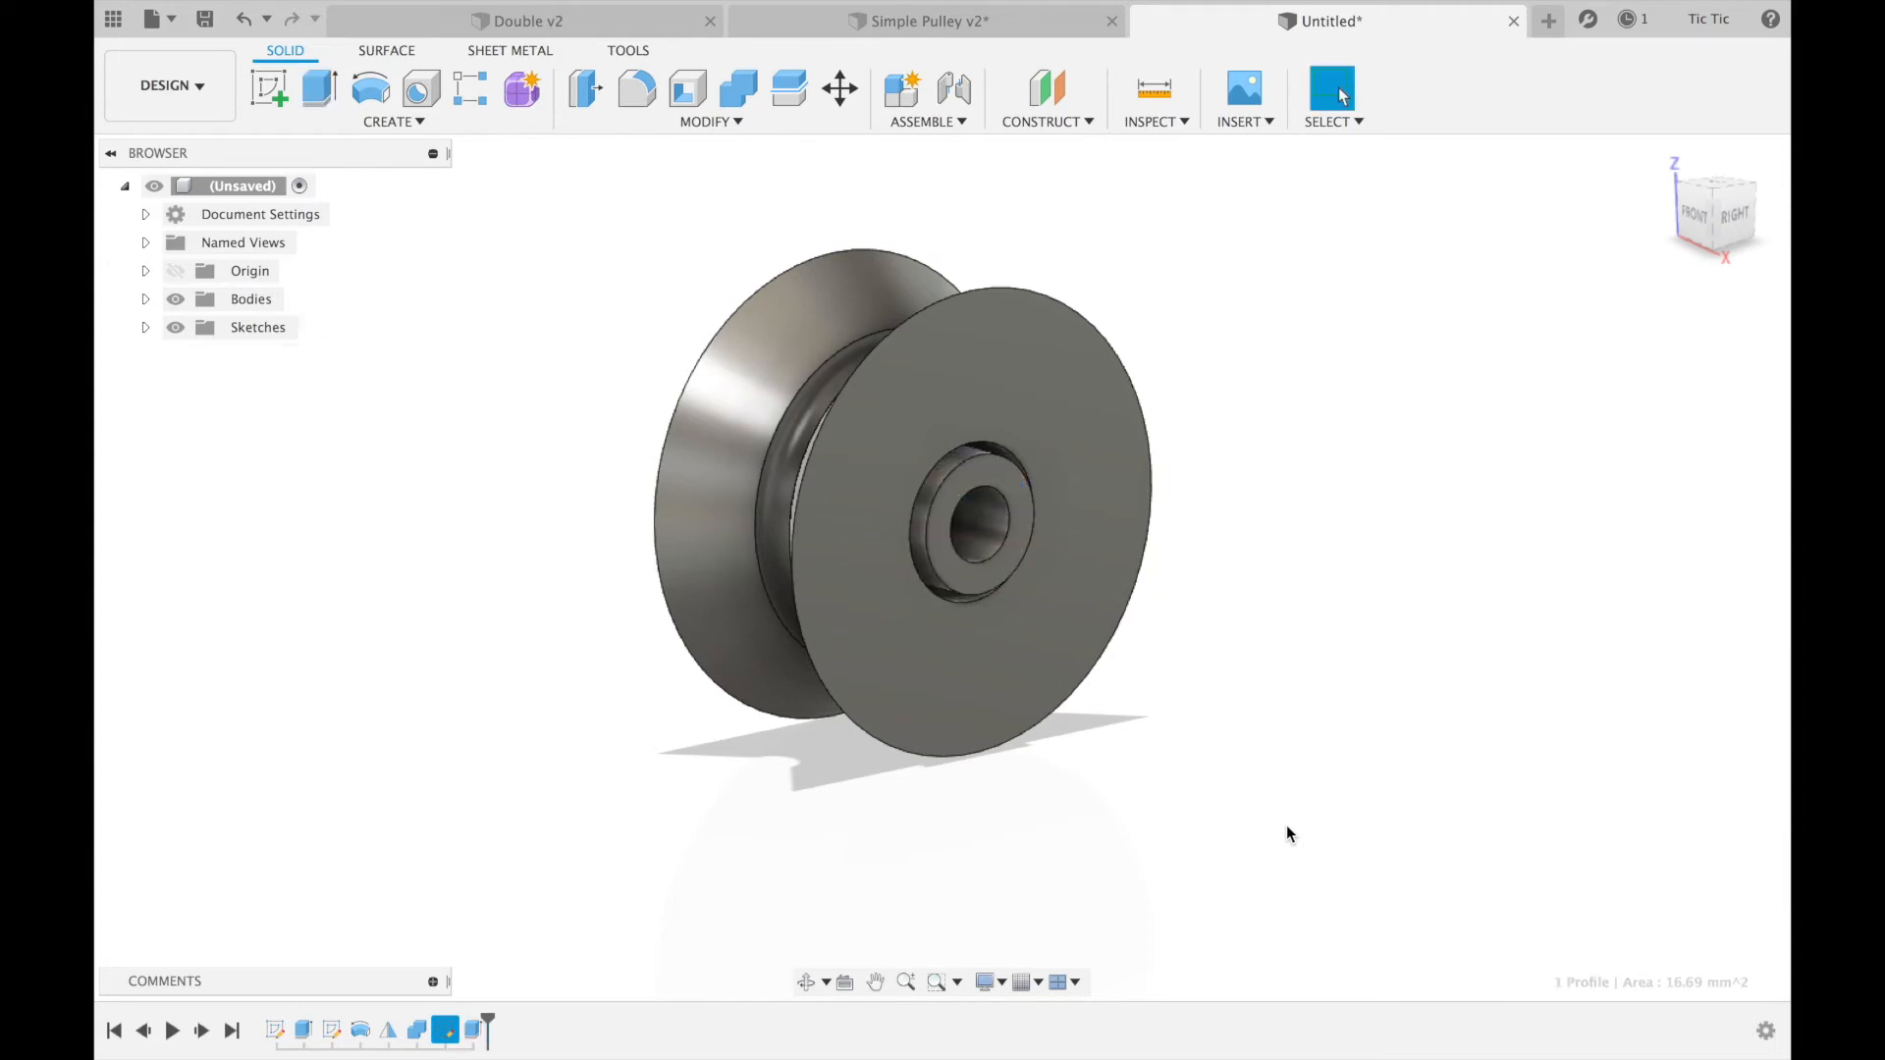
# - Start a sketch on the extended axle end face and draw a 3 mm diameter circle on the vertical axis above the wheel
pyautogui.moveTo(1714, 224)
pyautogui.mouseDown()
pyautogui.moveTo(1649, 236)
pyautogui.moveTo(1716, 222)
pyautogui.mouseUp()
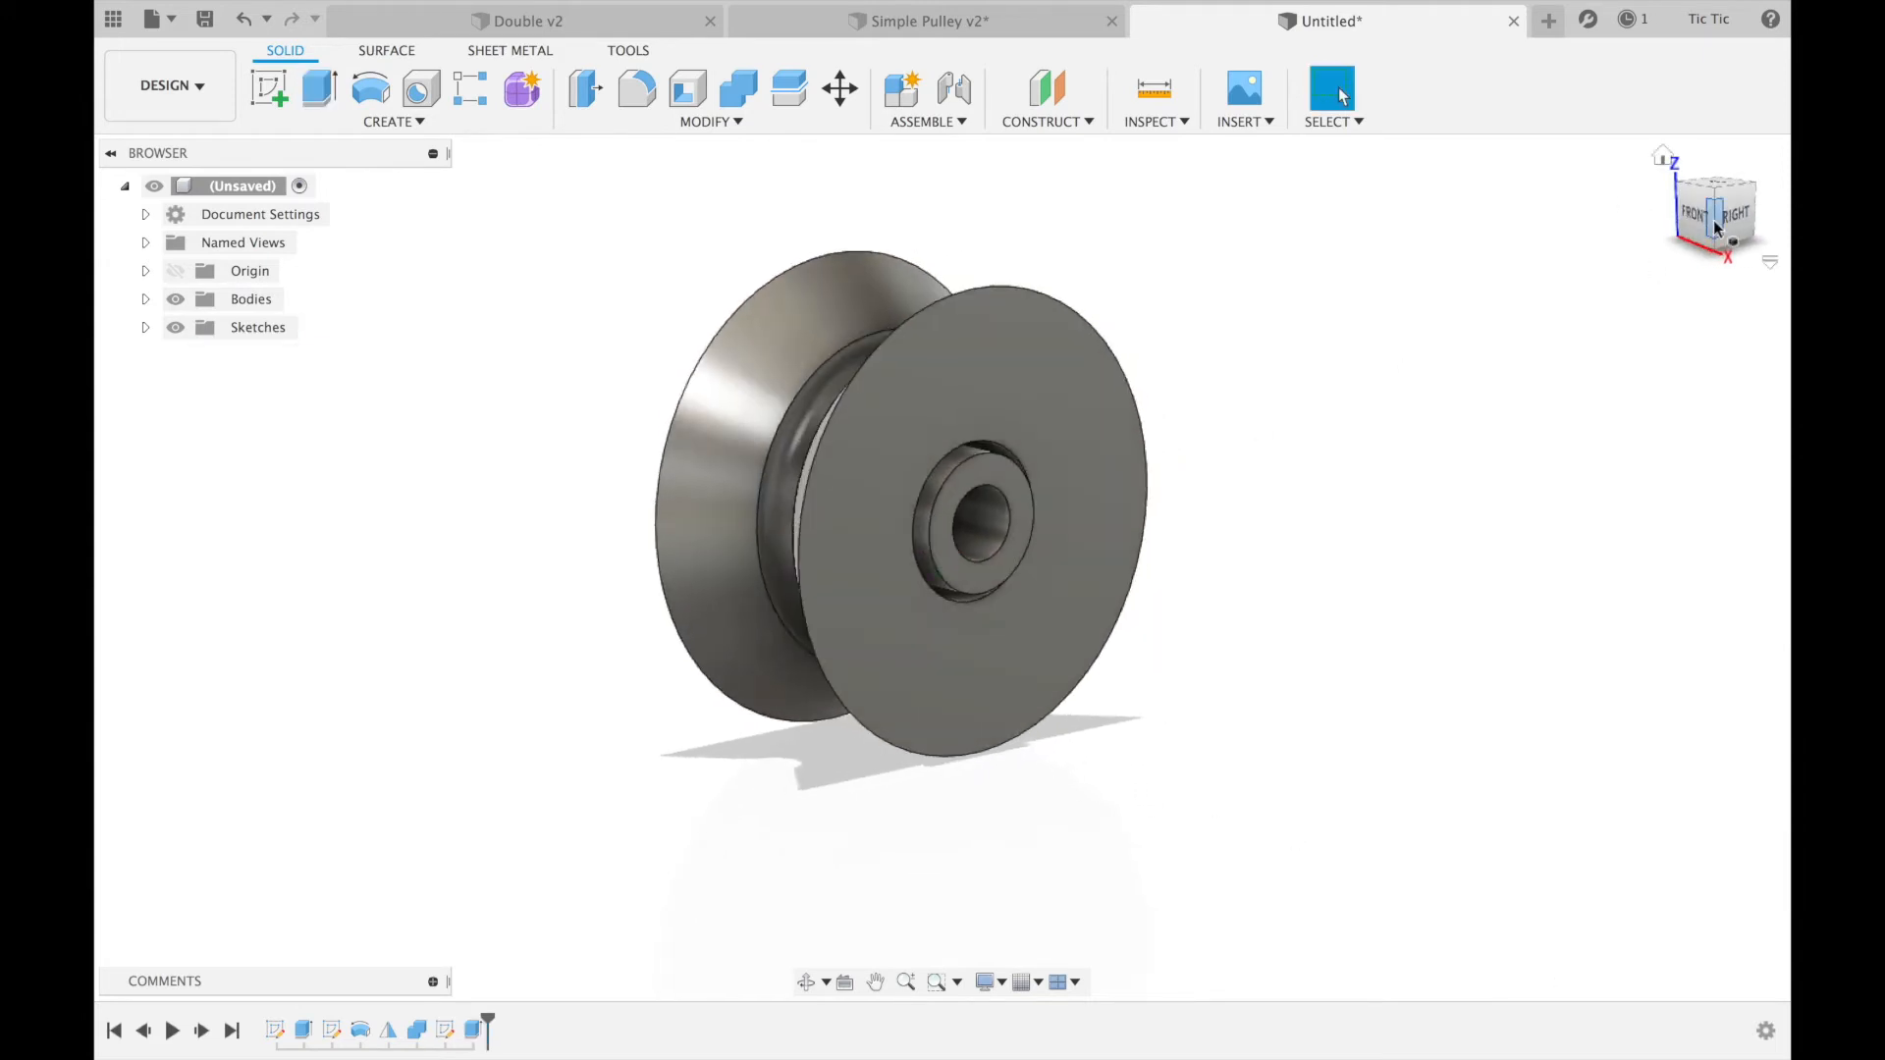
pyautogui.scroll(3, 1455, 384)
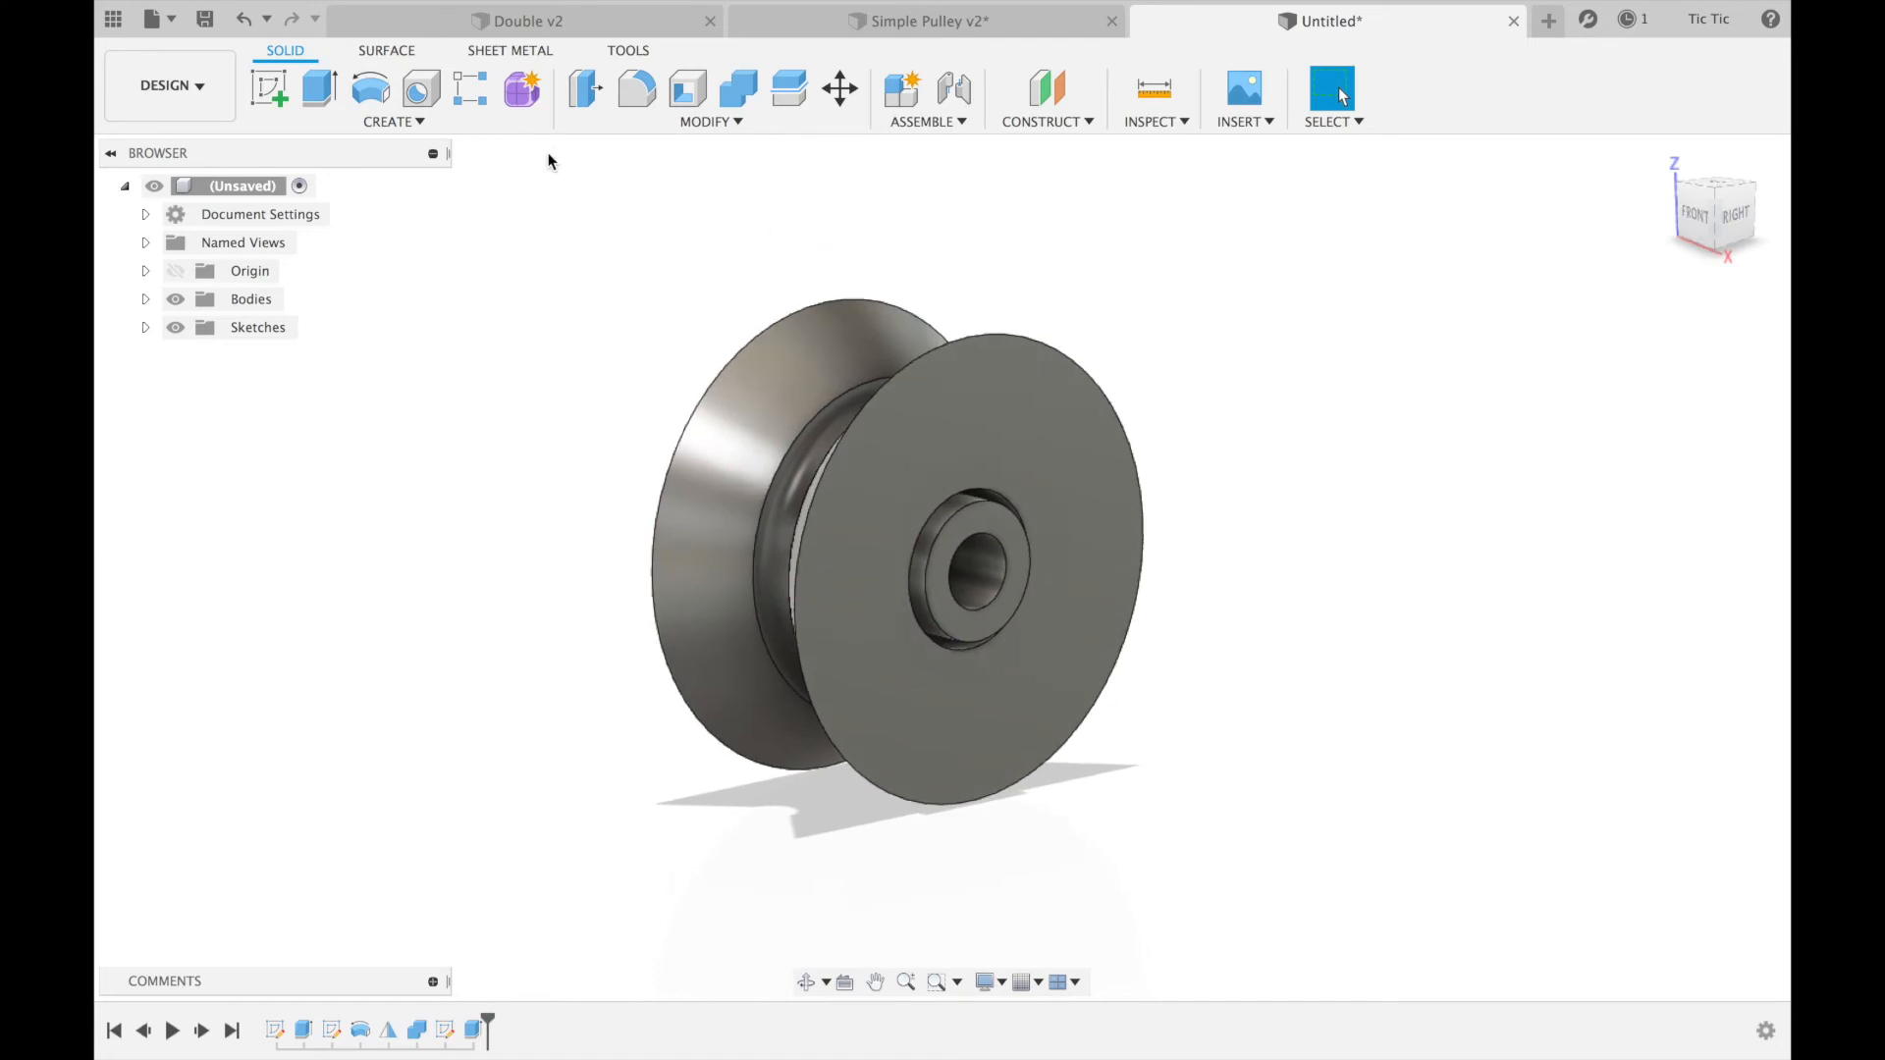
pyautogui.click(263, 91)
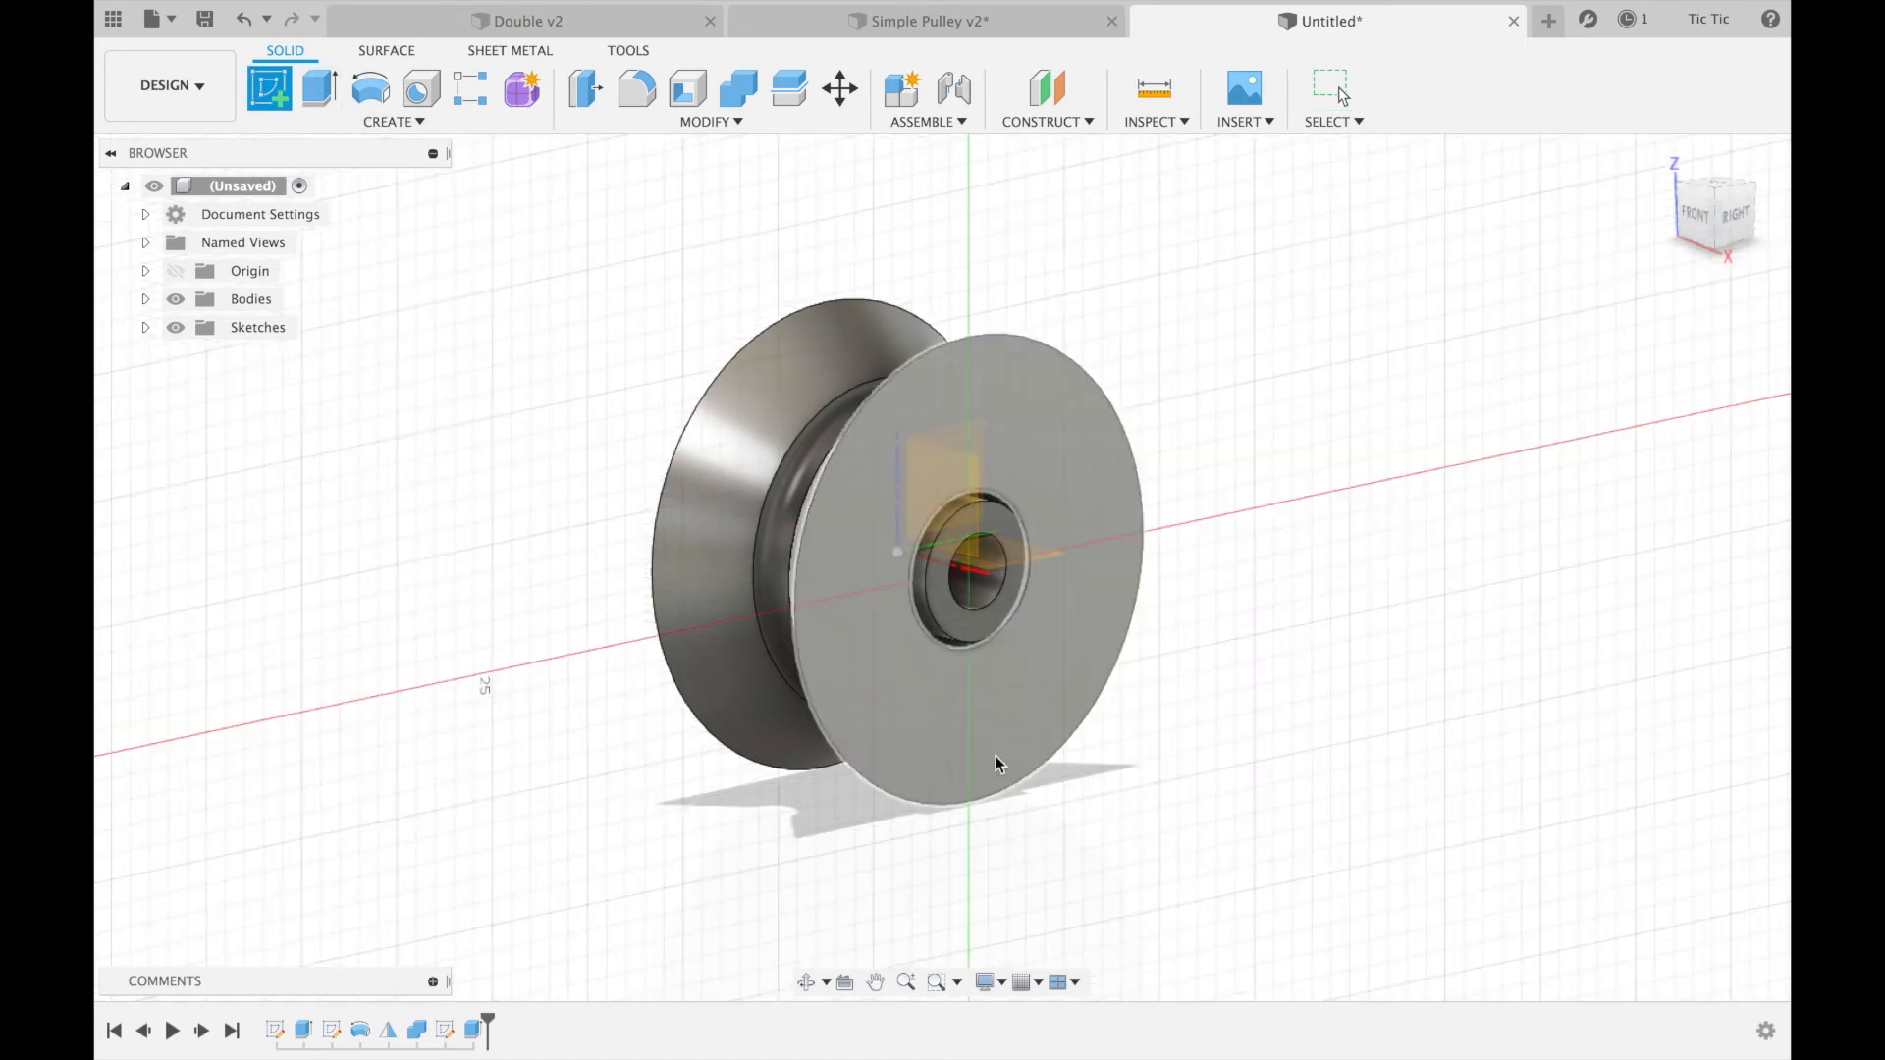
pyautogui.click(964, 613)
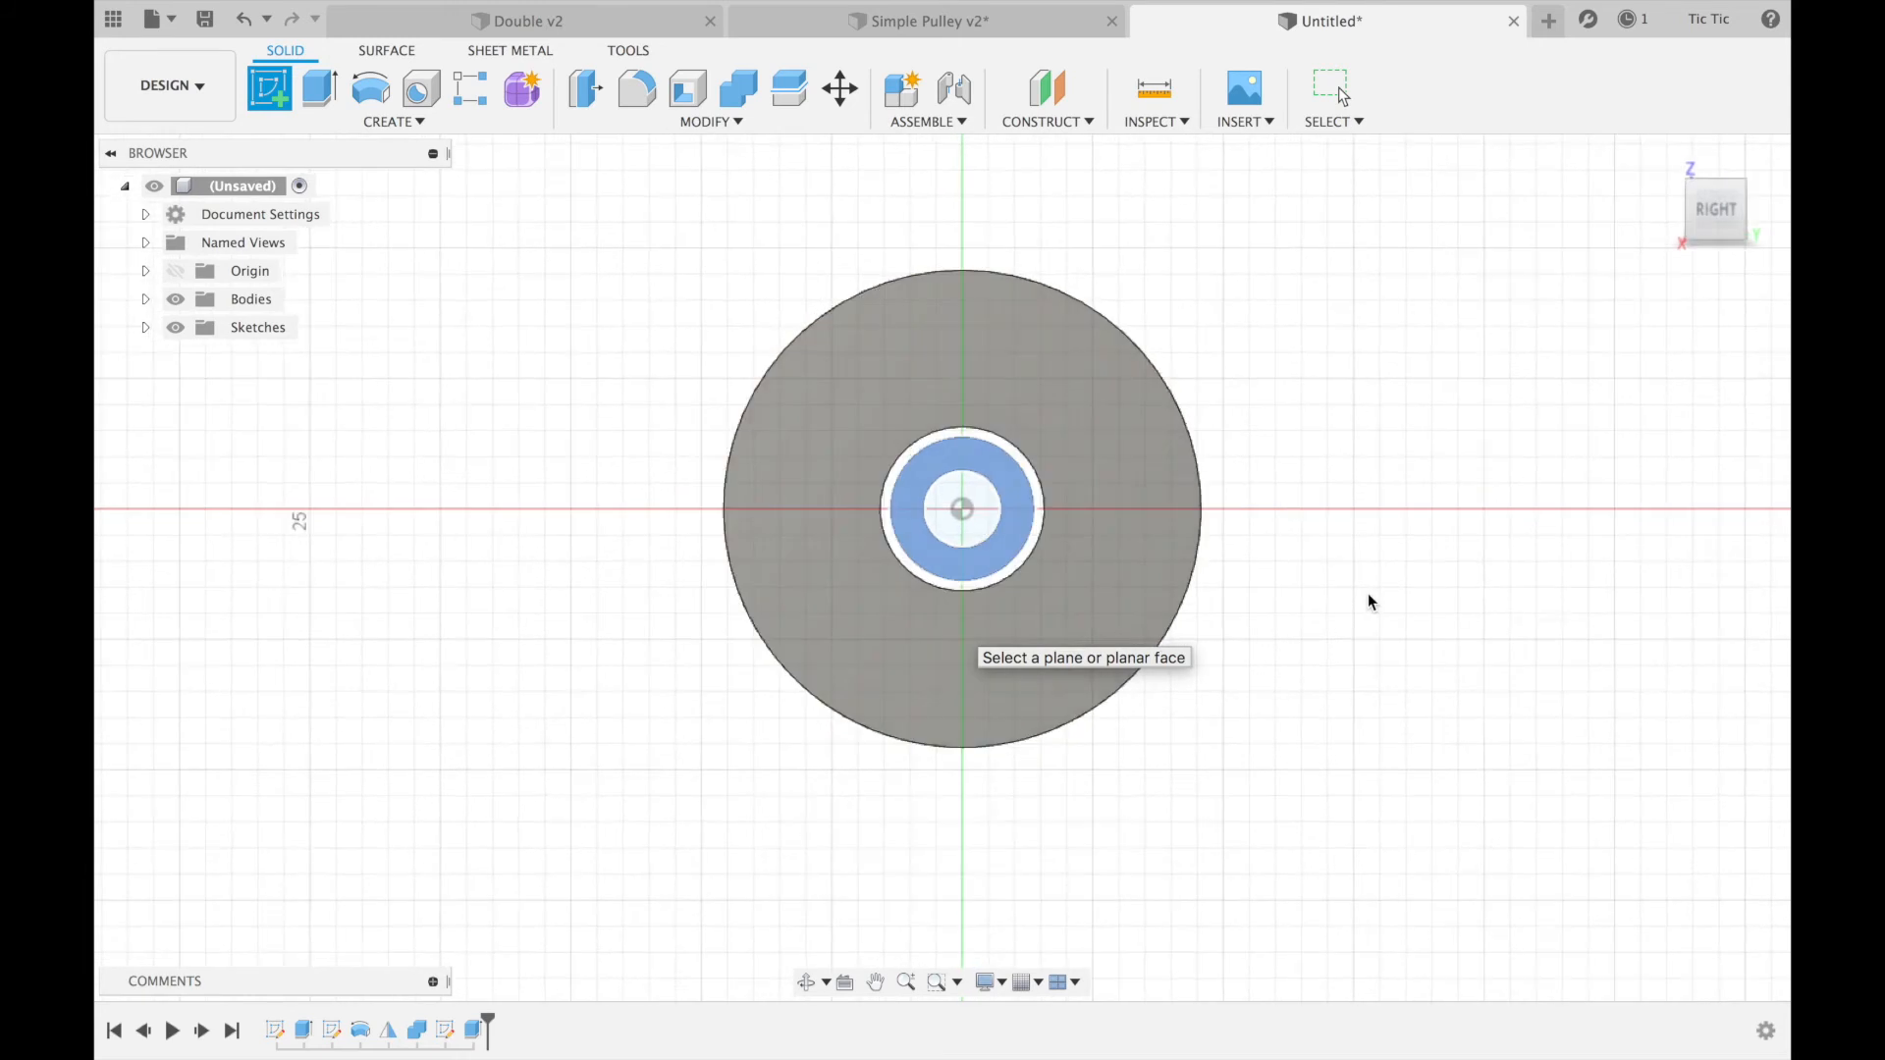
pyautogui.press('c')
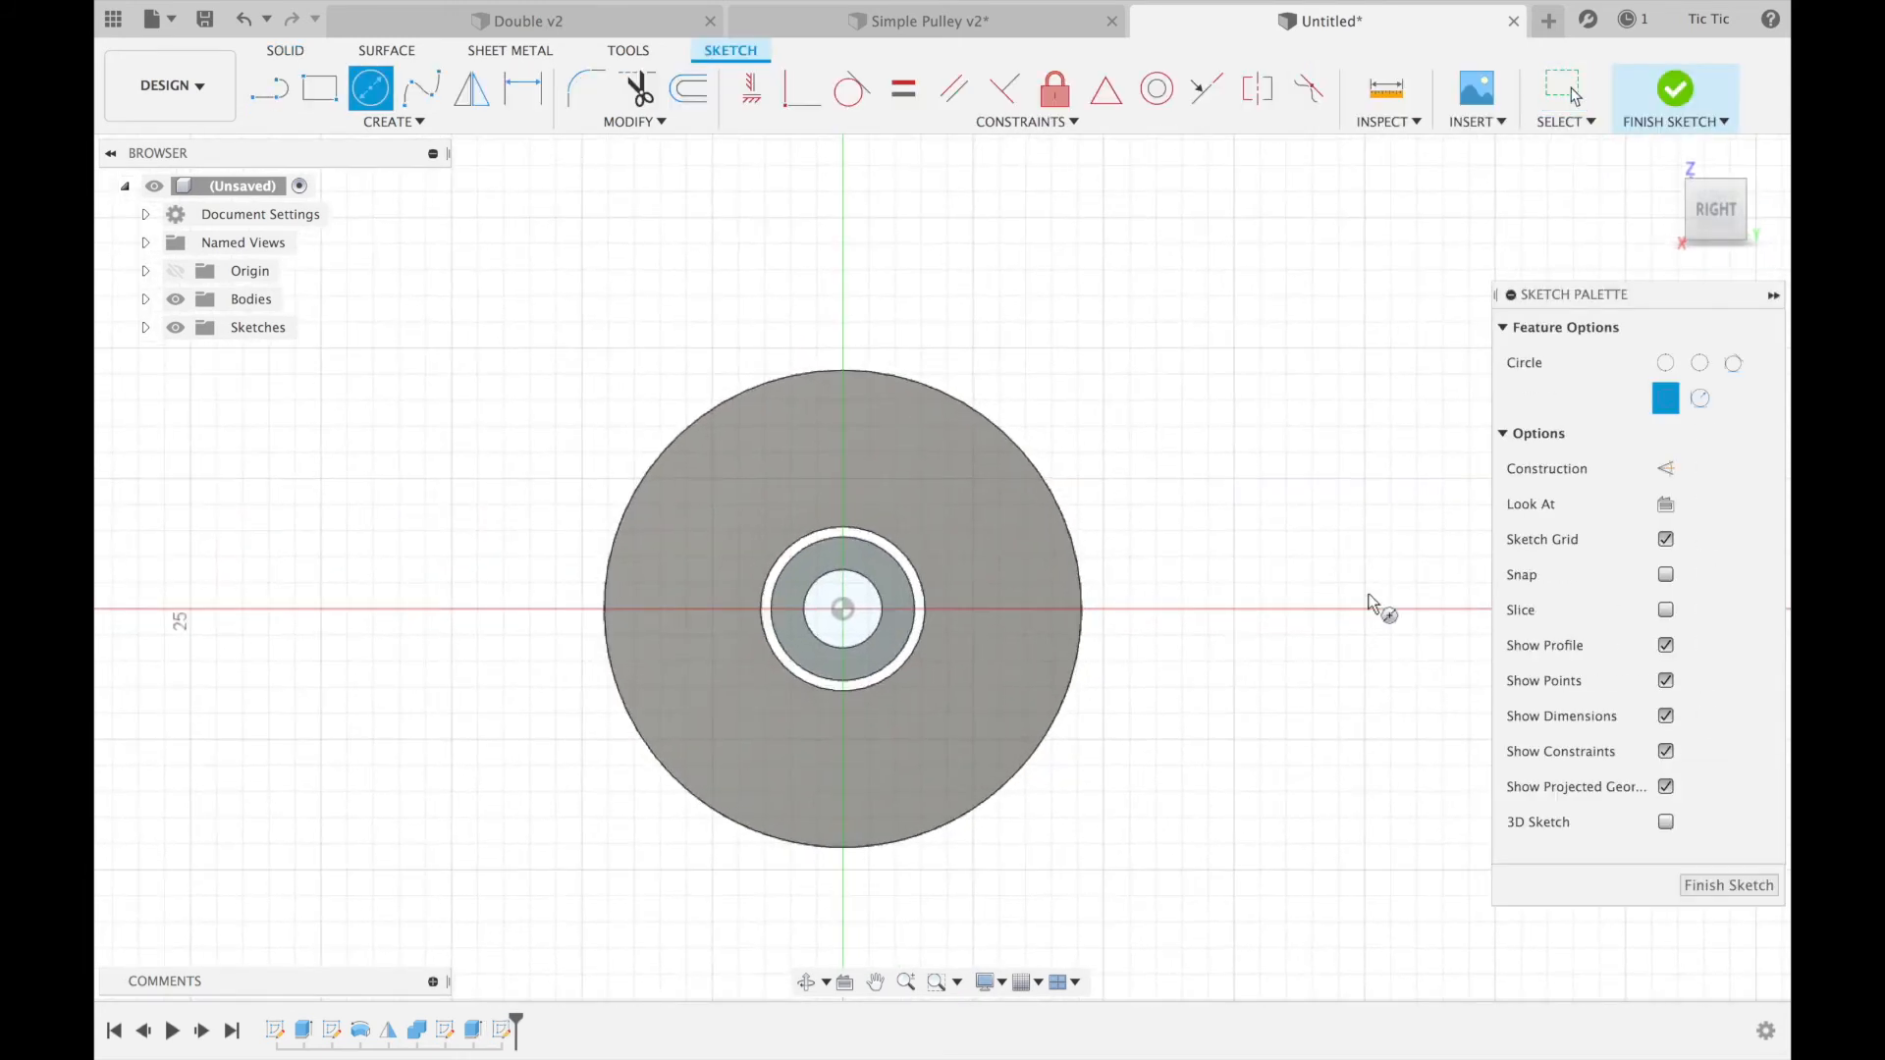
pyautogui.click(855, 195)
pyautogui.write('3')
pyautogui.press('Return')
pyautogui.press('Escape')
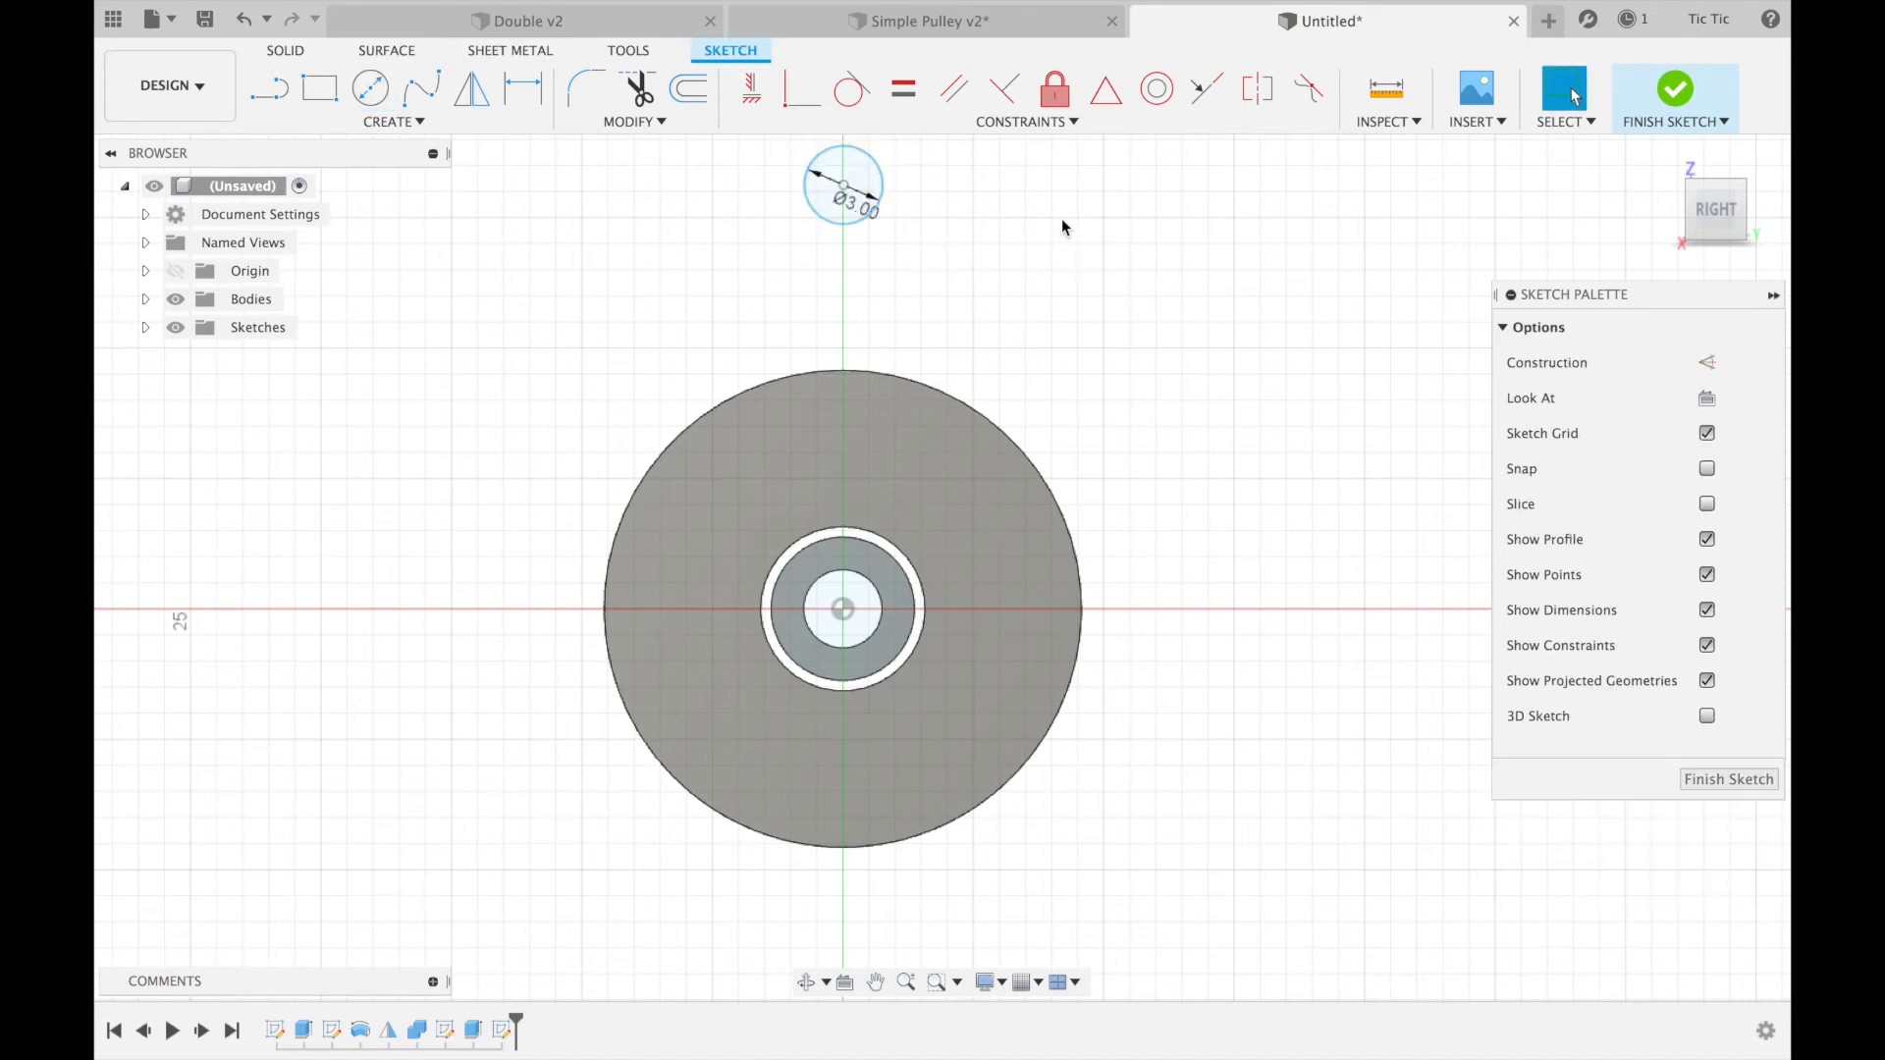
# - Draw a 14 mm diameter circle centred on the axle
pyautogui.press('c')
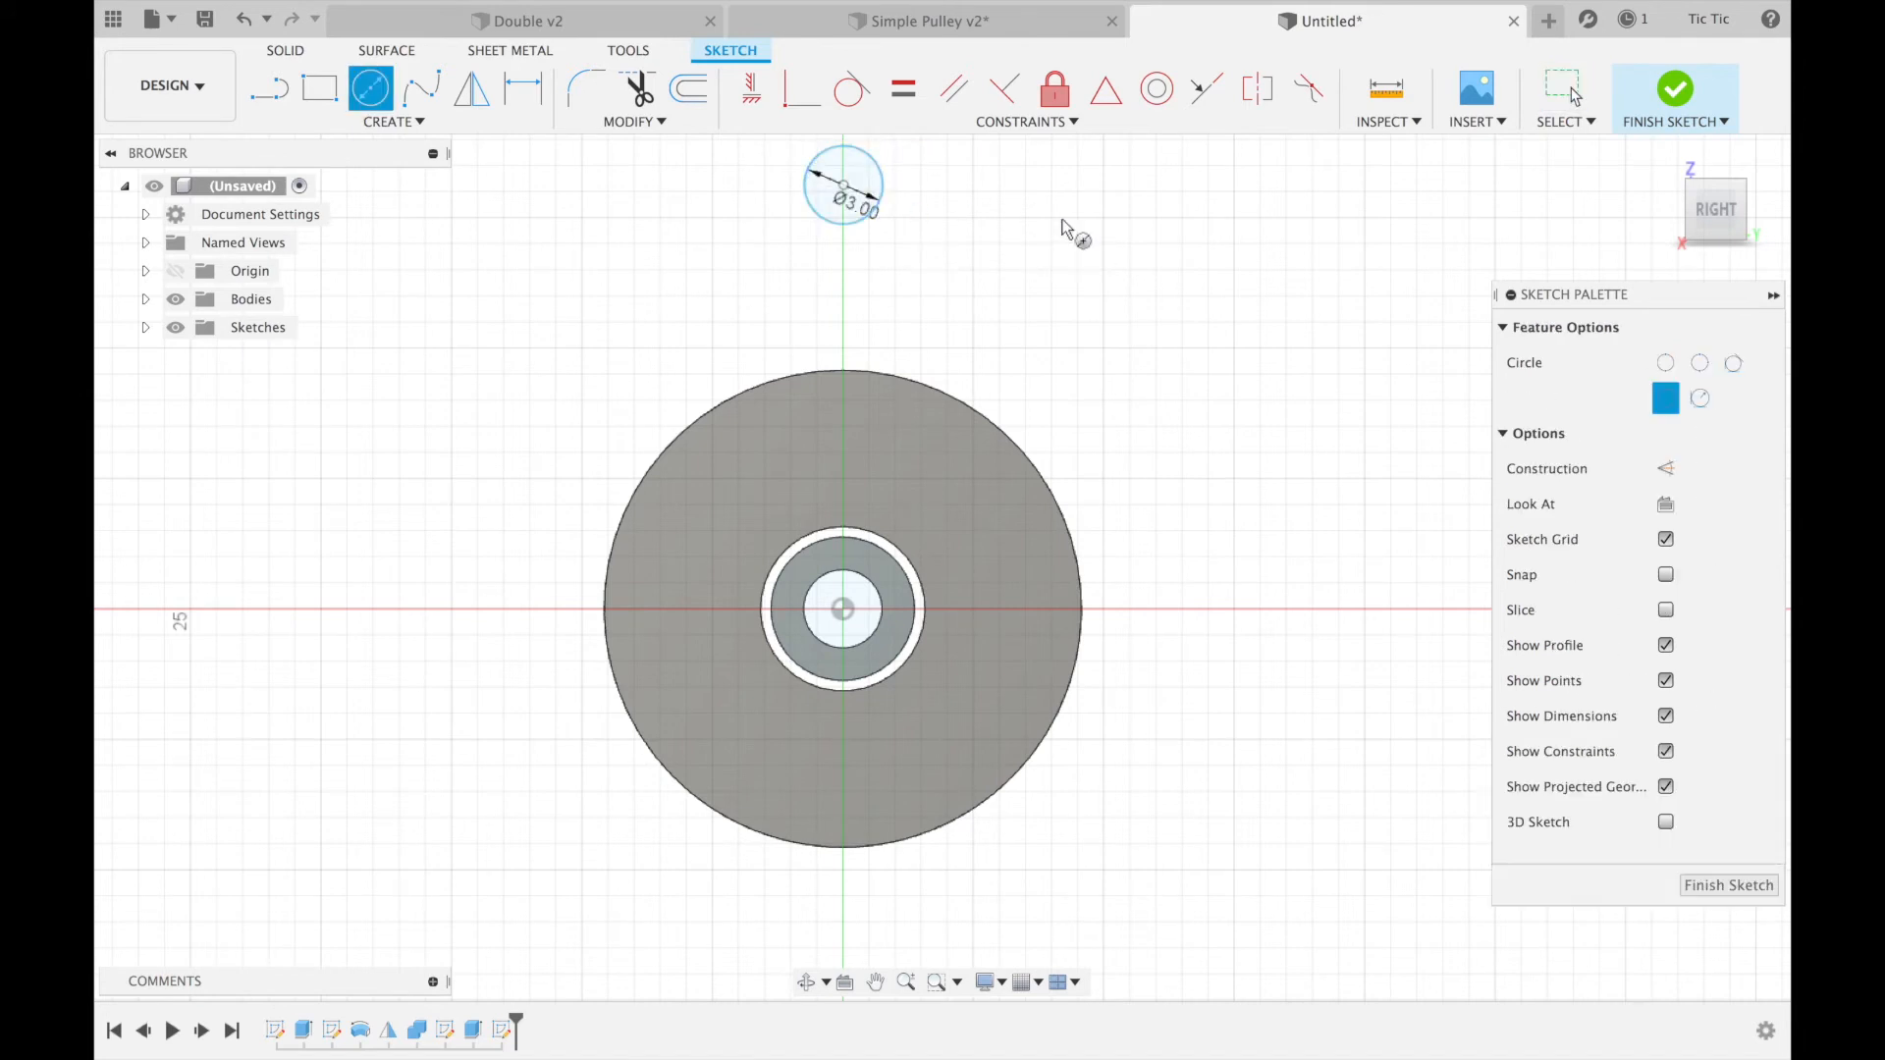
pyautogui.click(843, 606)
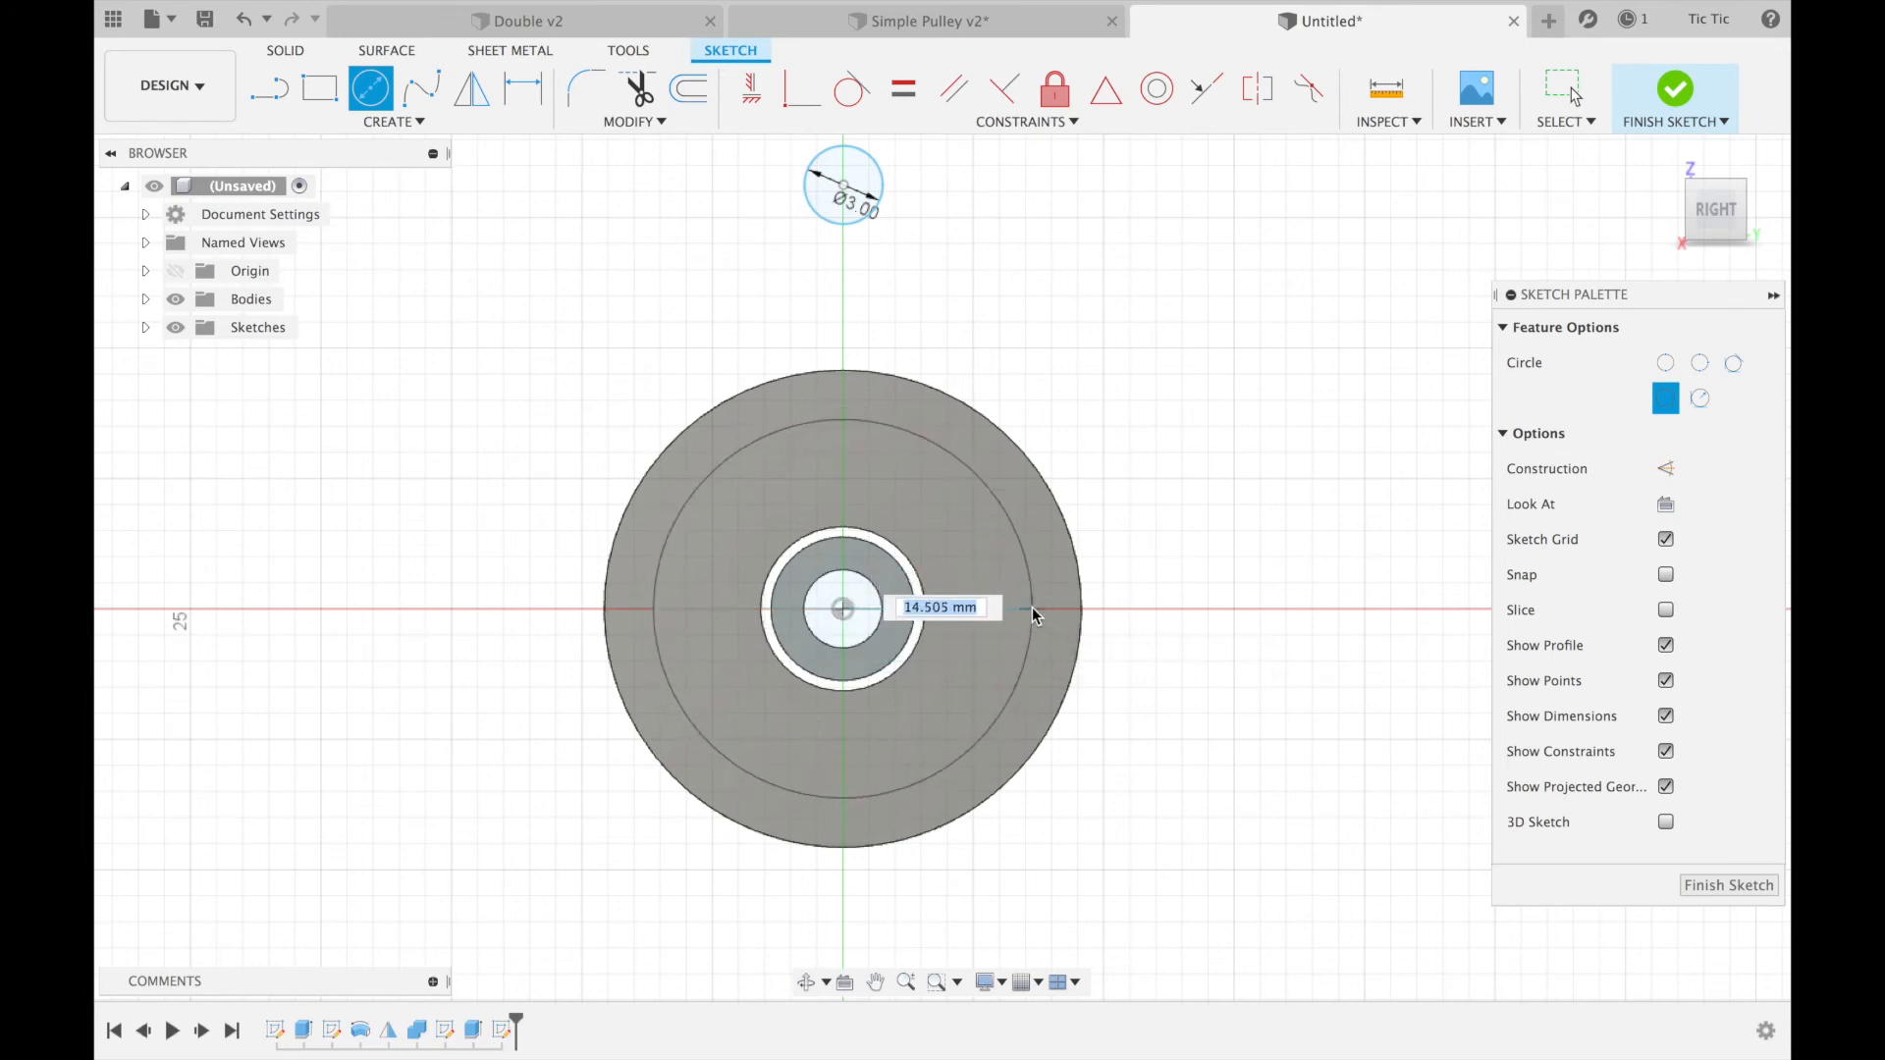
pyautogui.write('14')
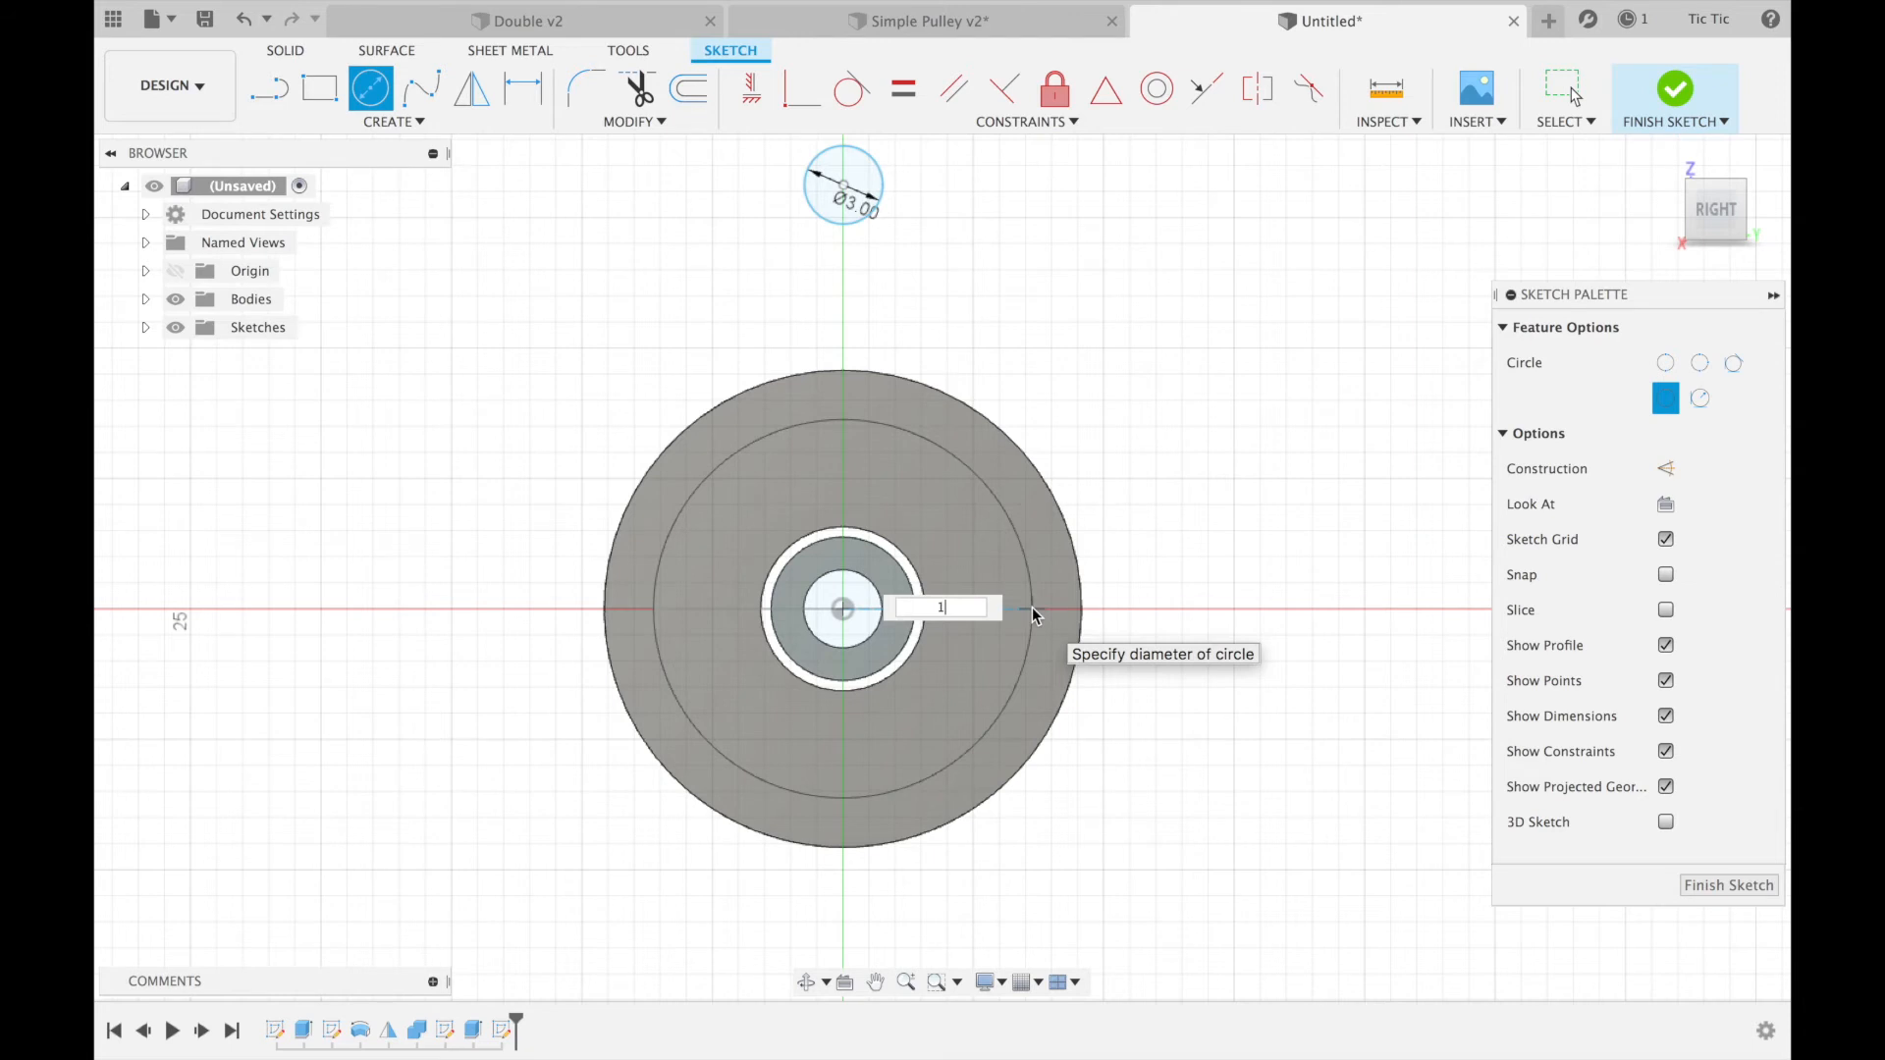
pyautogui.press('Return')
pyautogui.press('Escape')
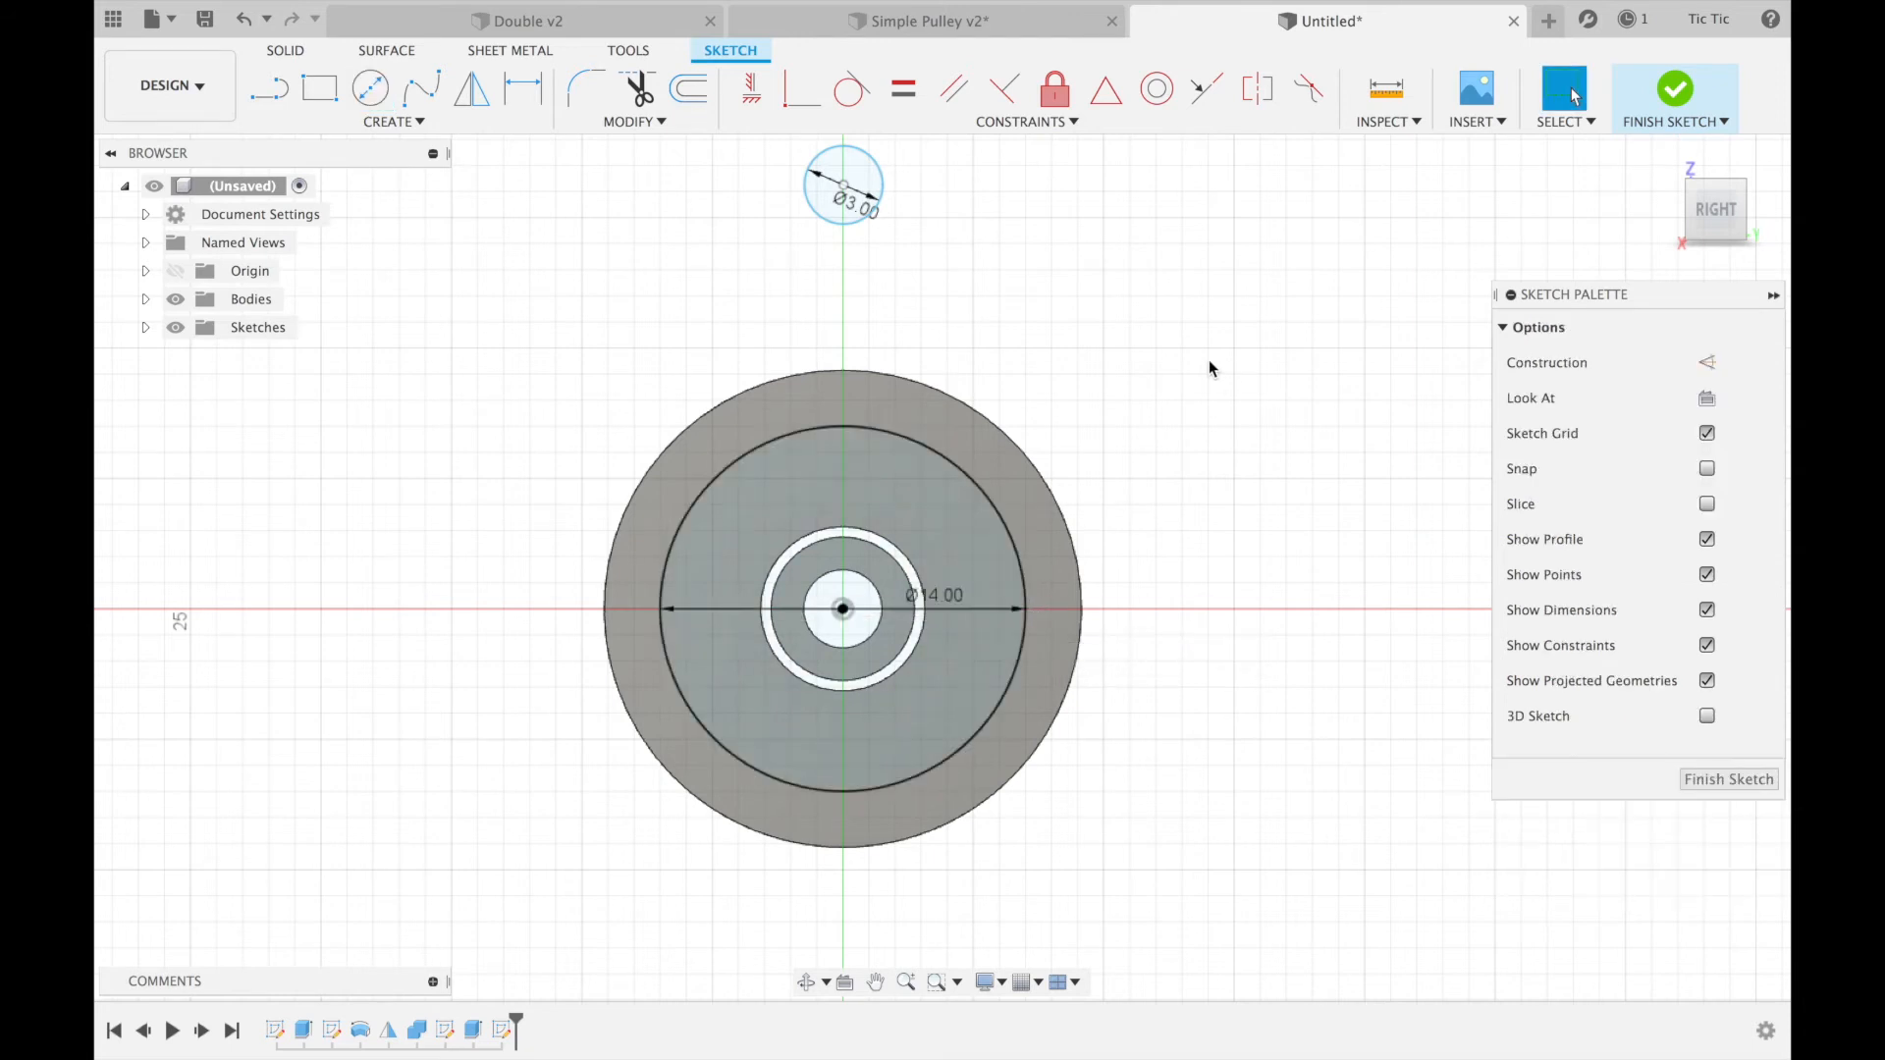
# - Draw an 8 mm diameter circle concentric with the 3 mm circle above the wheel
pyautogui.scroll(3, 1209, 368)
pyautogui.press('c')
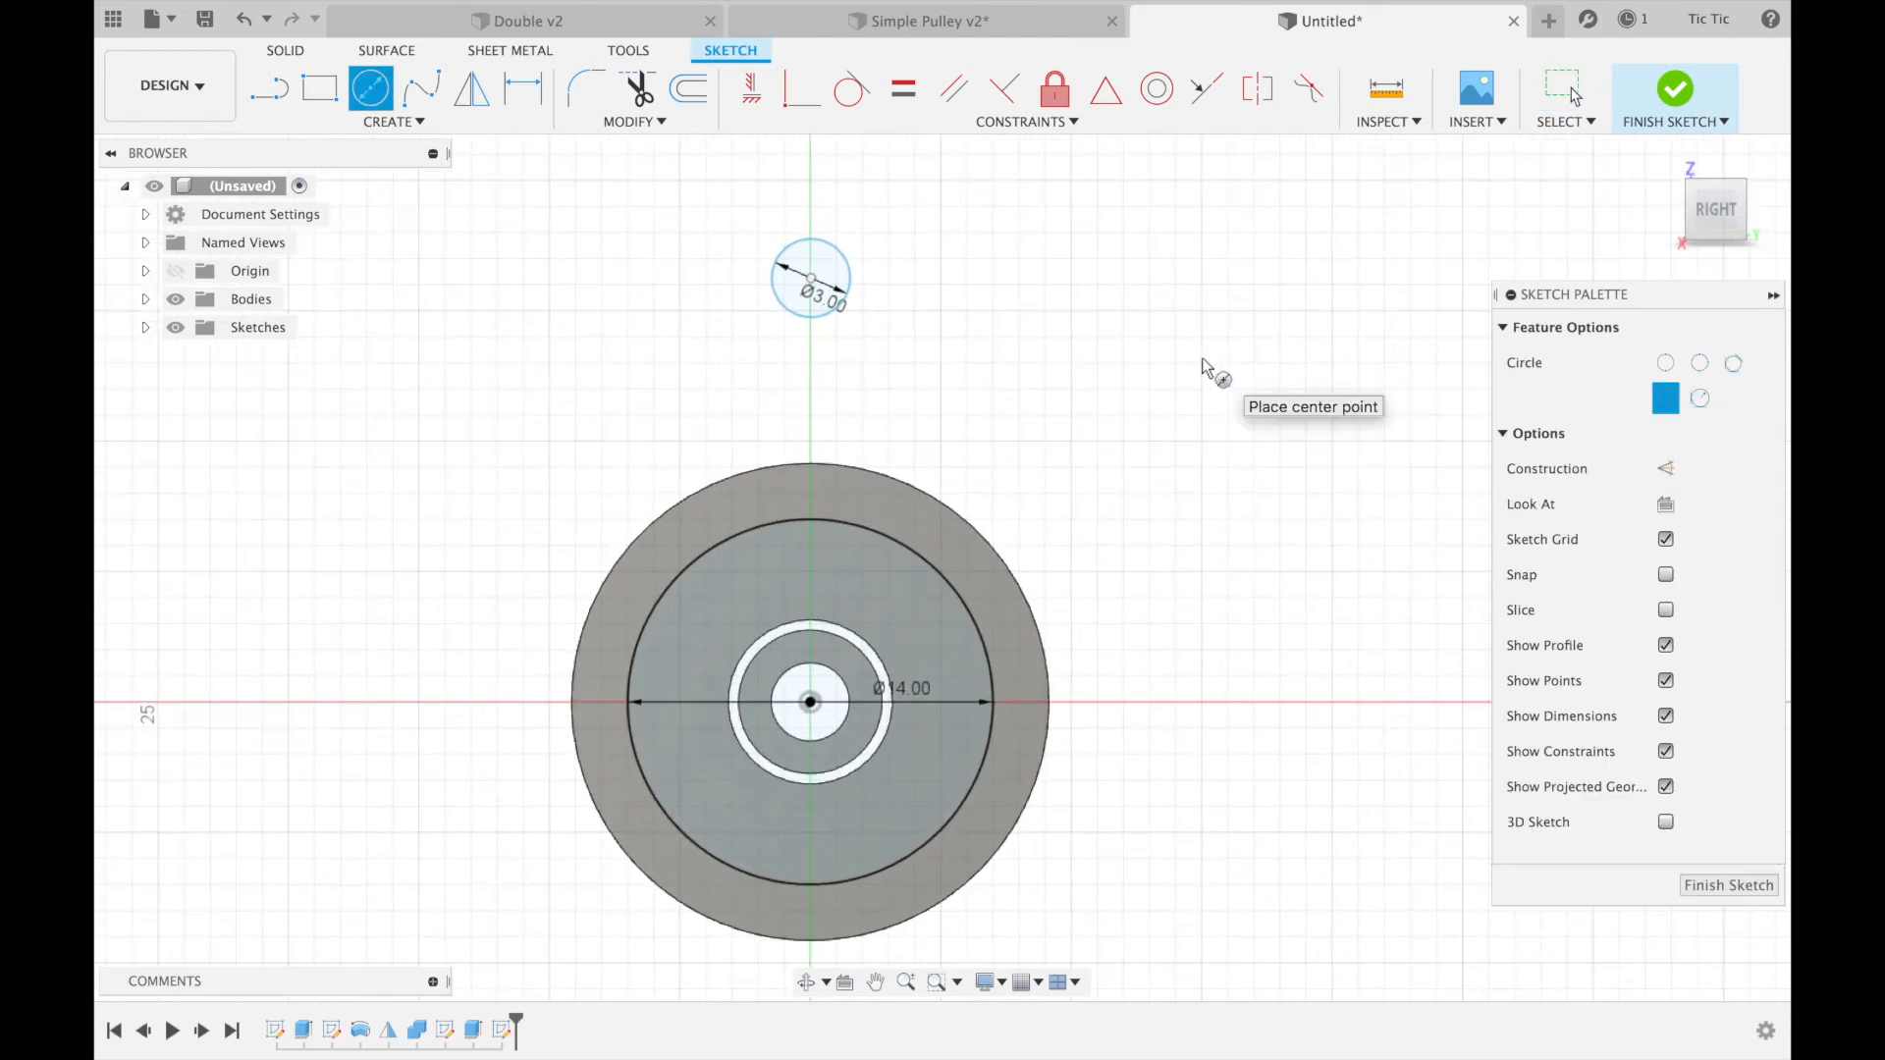
pyautogui.click(810, 279)
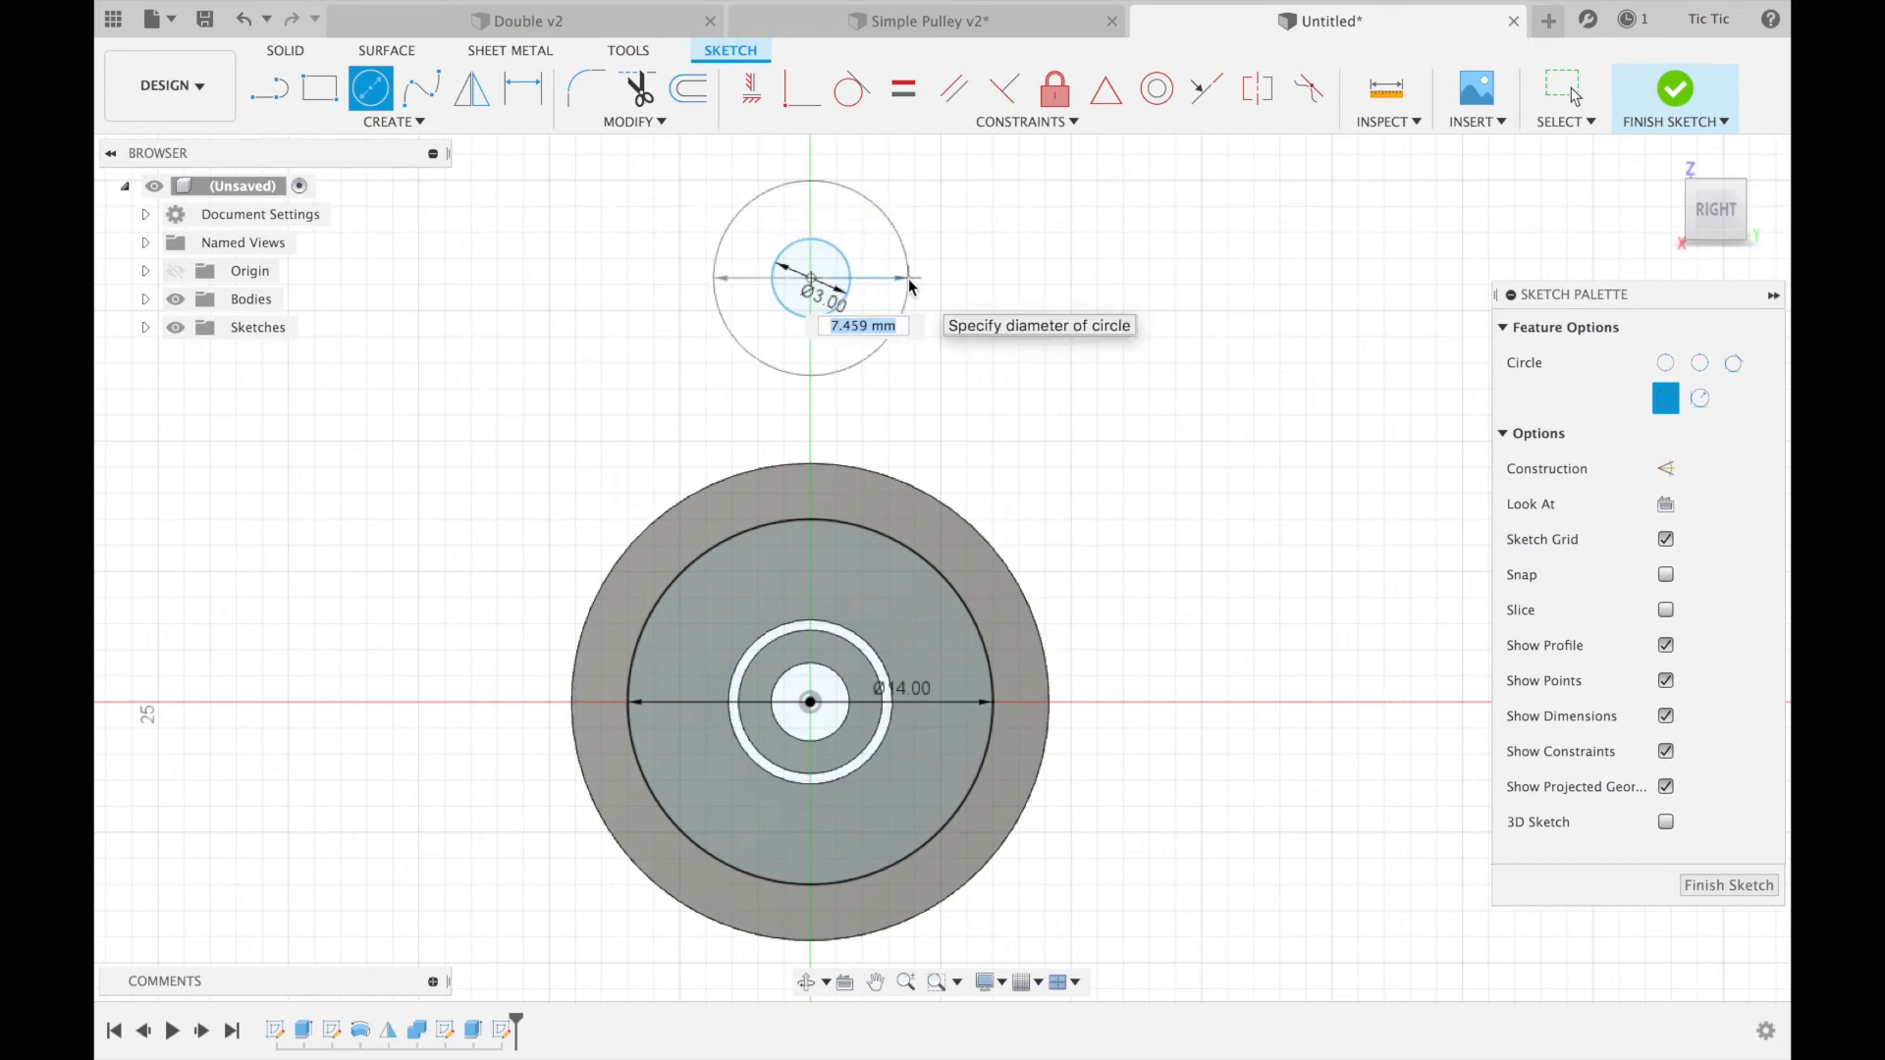
pyautogui.press('Return')
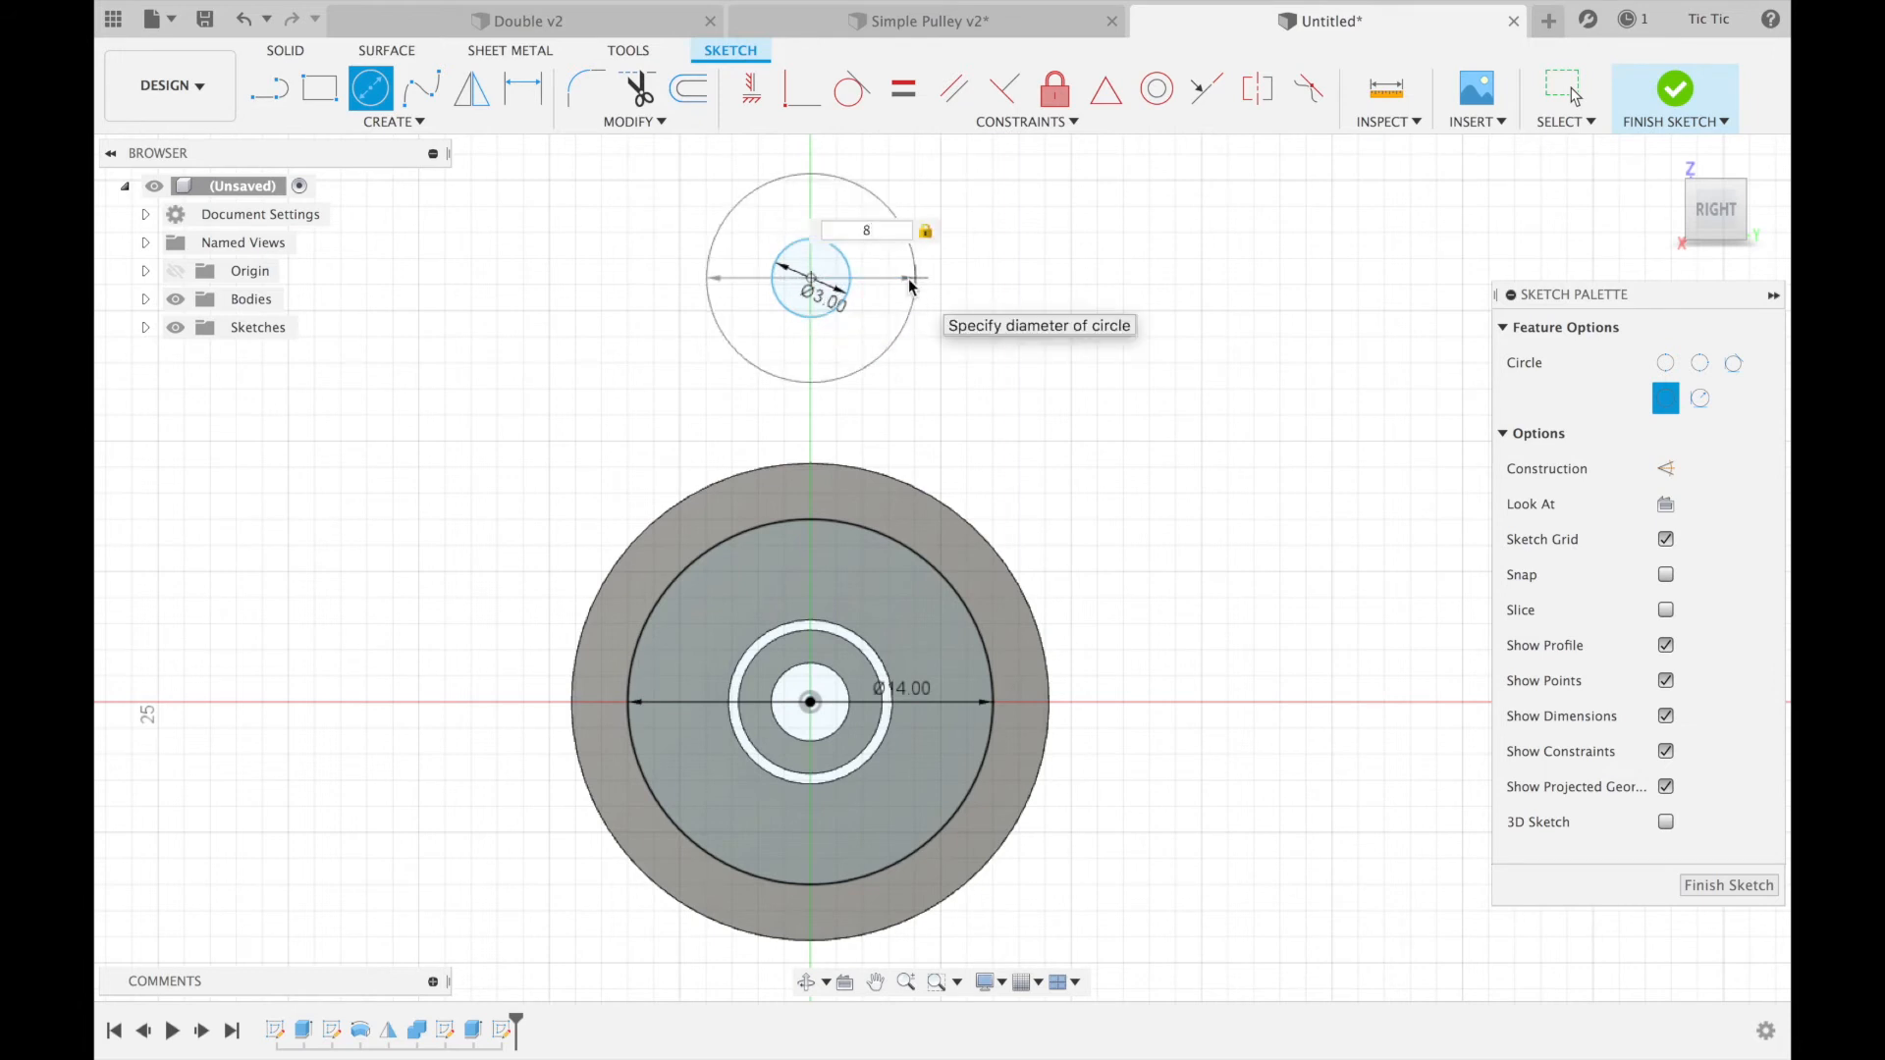
pyautogui.press('Escape')
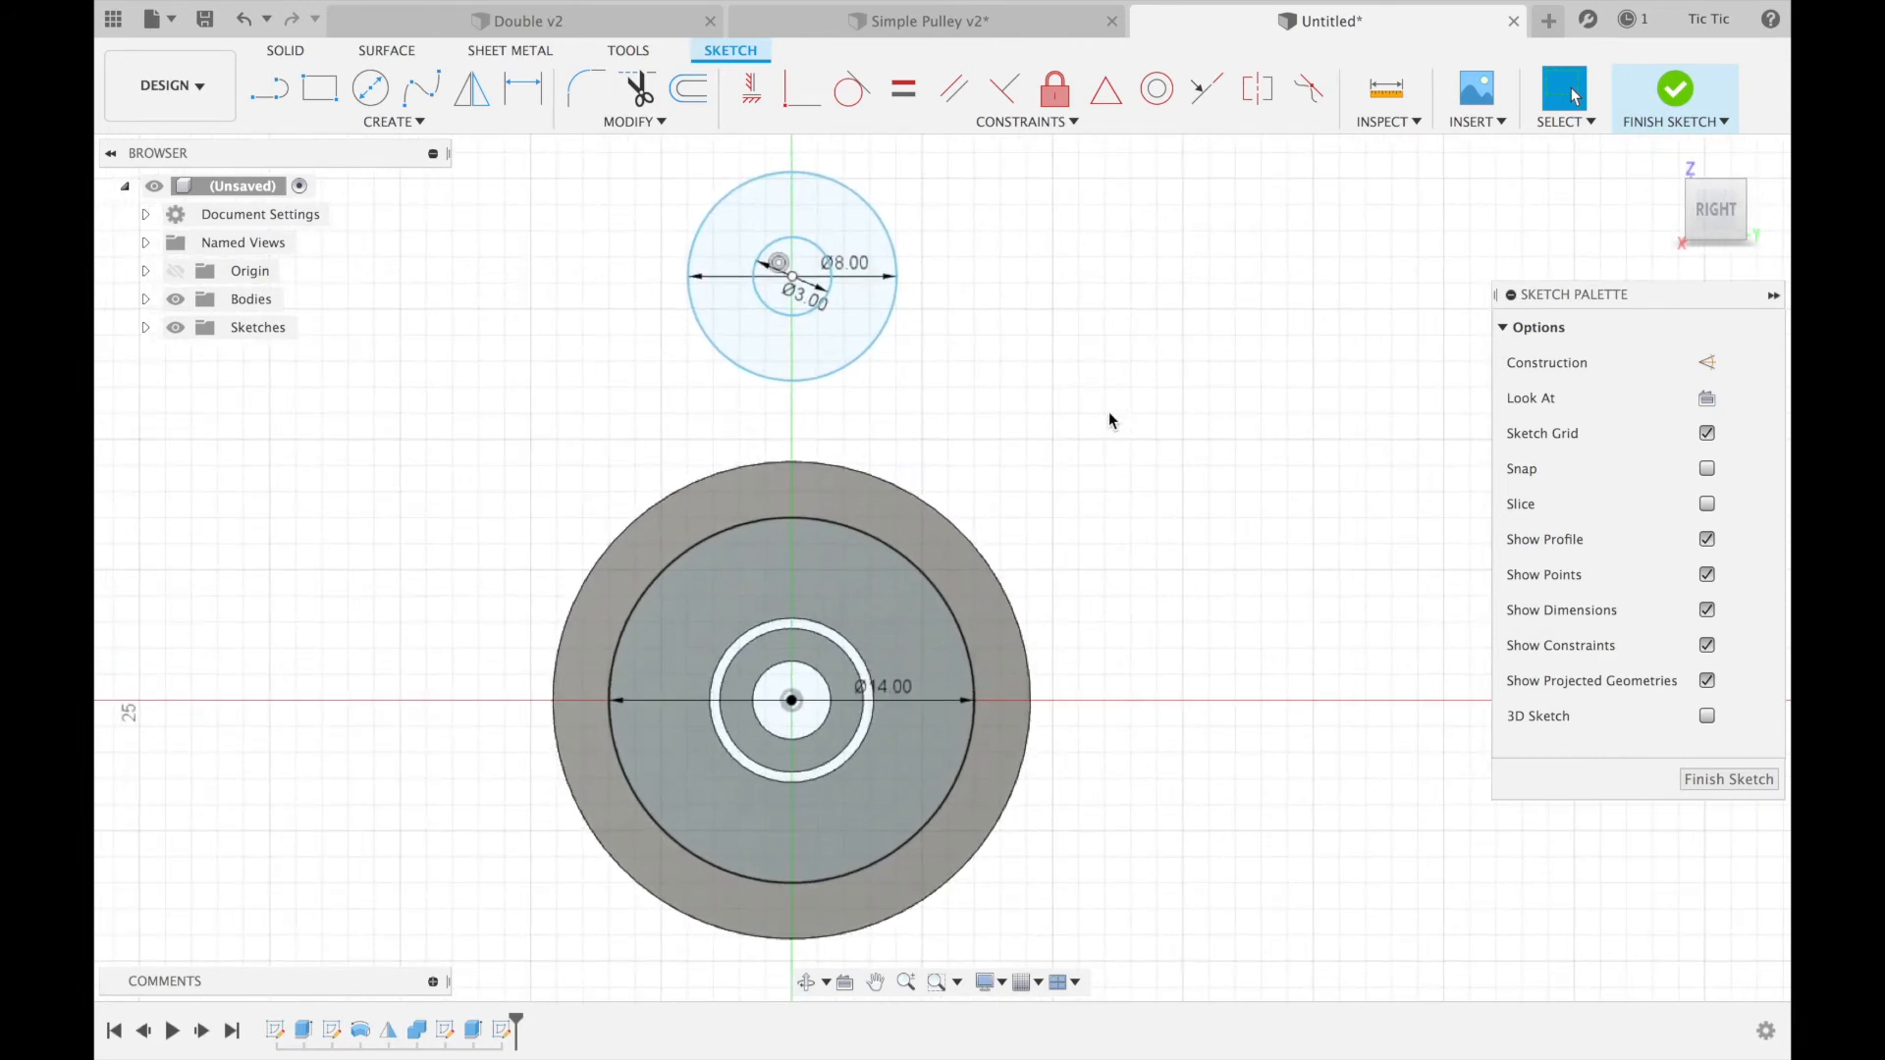
# - Dimension the vertical distance between the axle centre and the upper circles' centre to 18 mm
pyautogui.press('d')
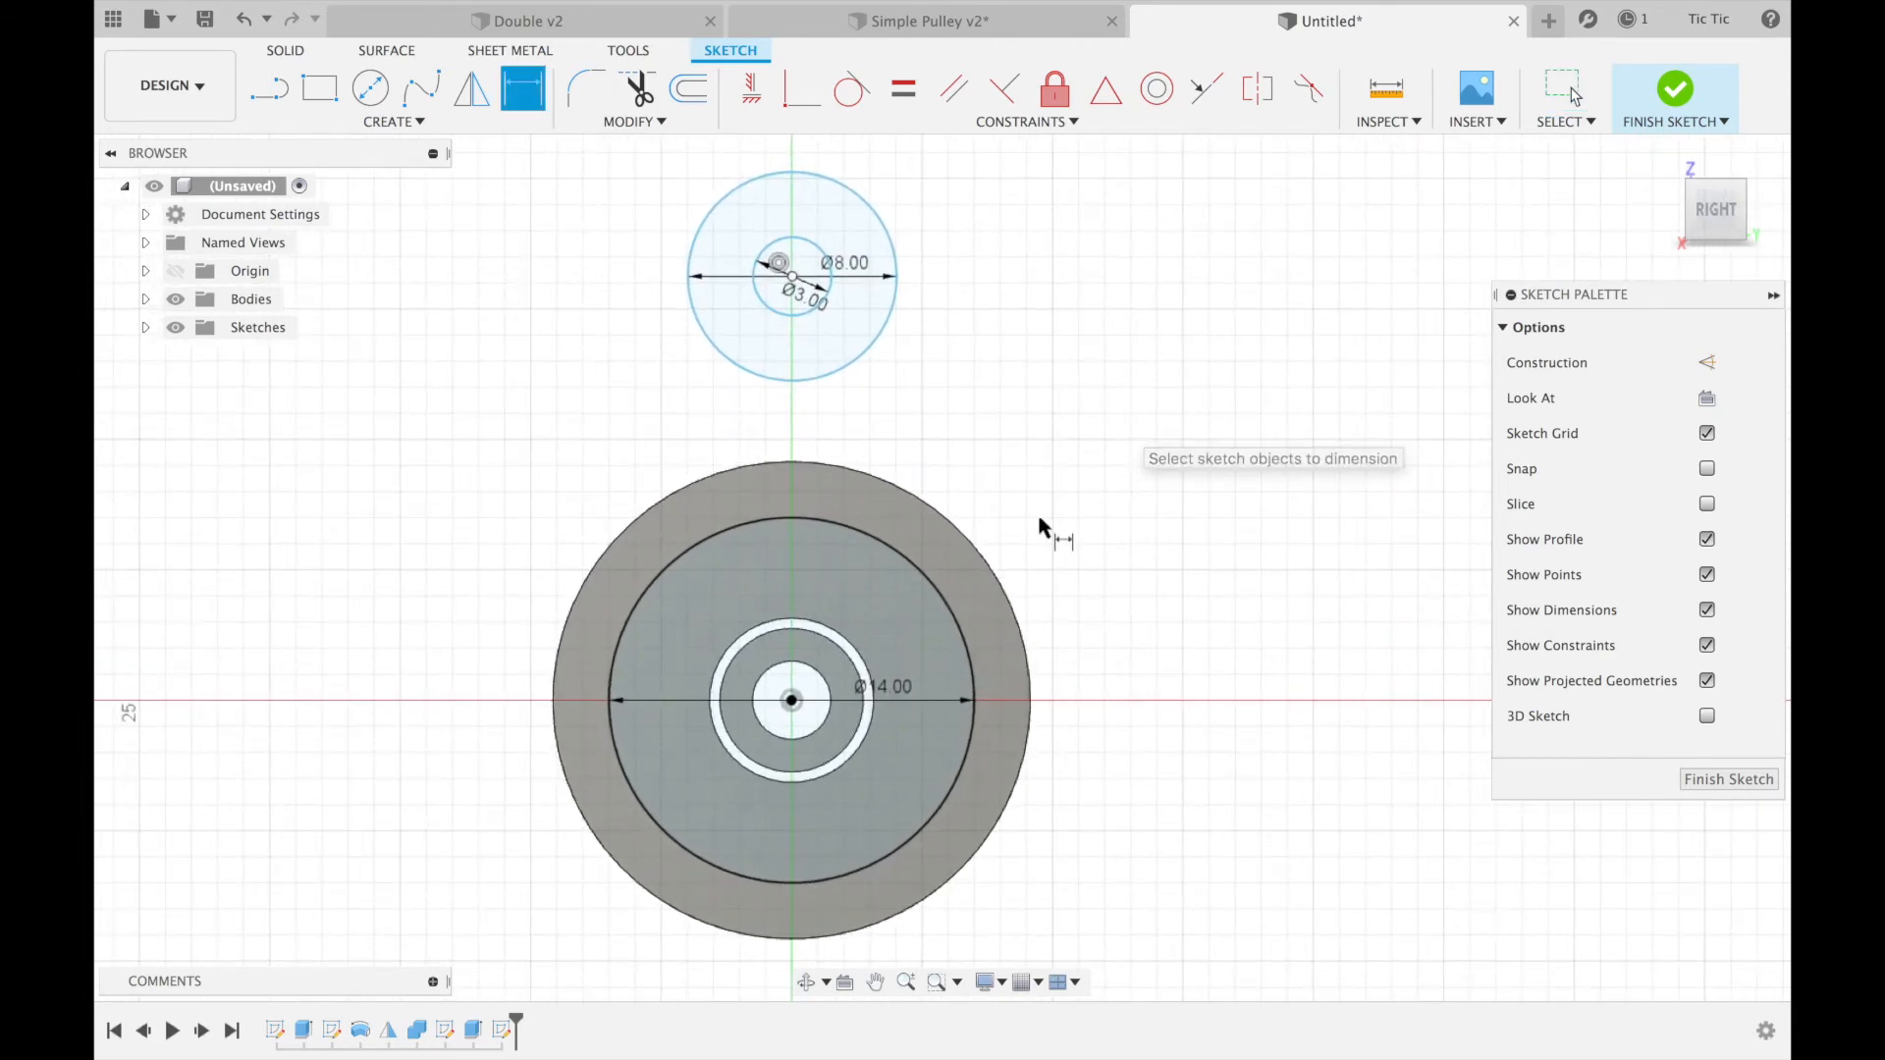
pyautogui.click(792, 703)
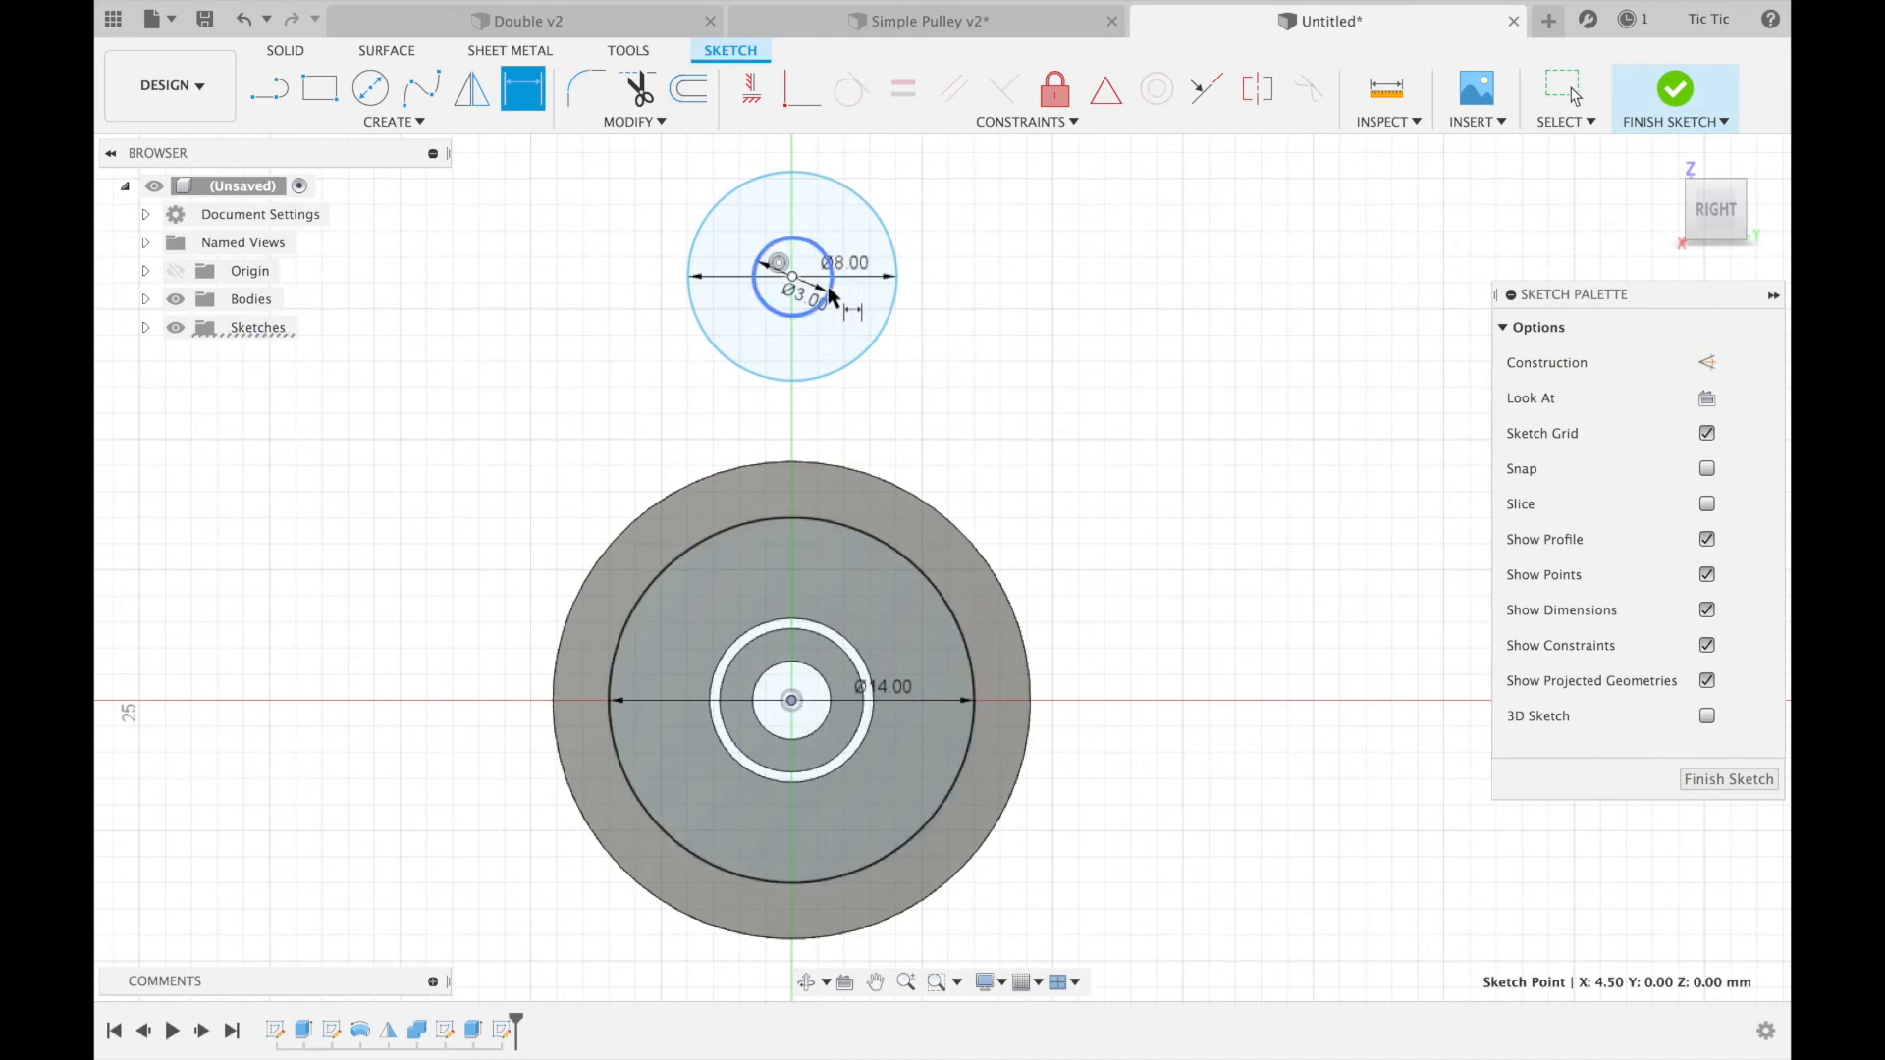
pyautogui.click(792, 279)
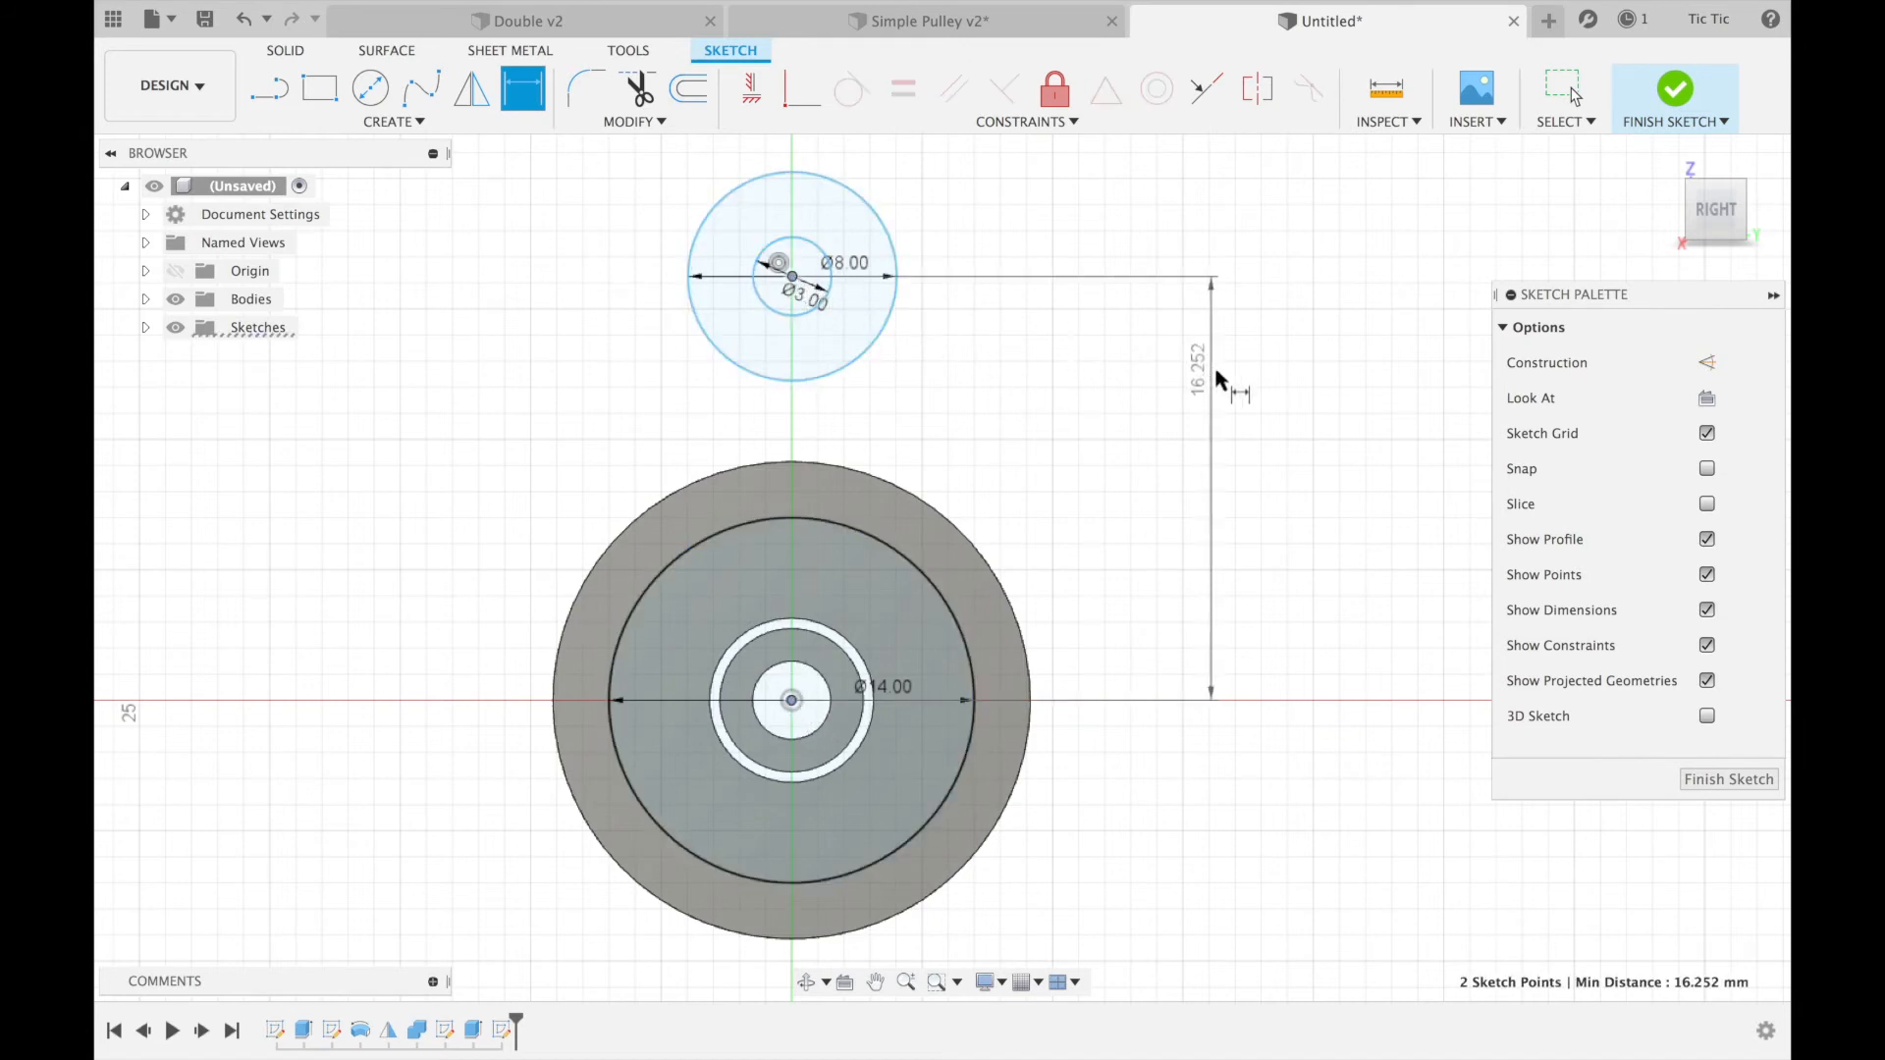
pyautogui.click(1217, 383)
pyautogui.write('18')
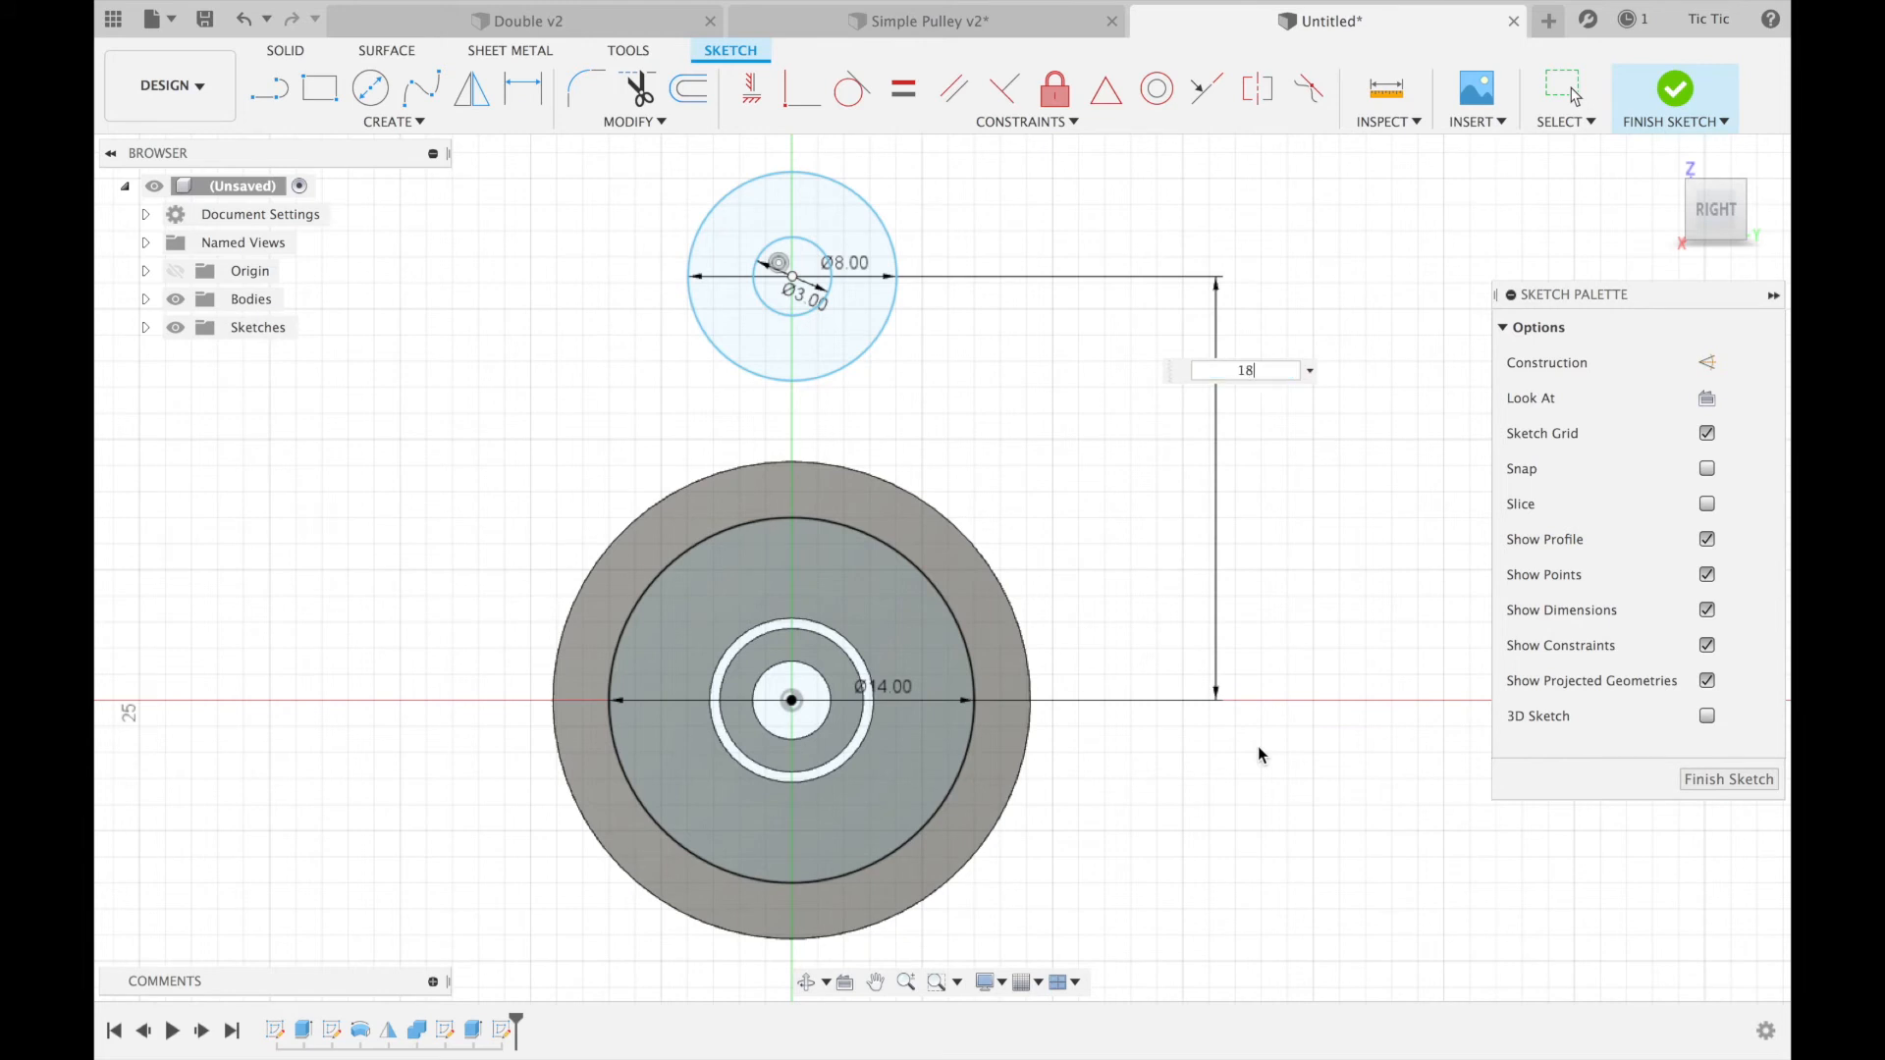
pyautogui.press('Return')
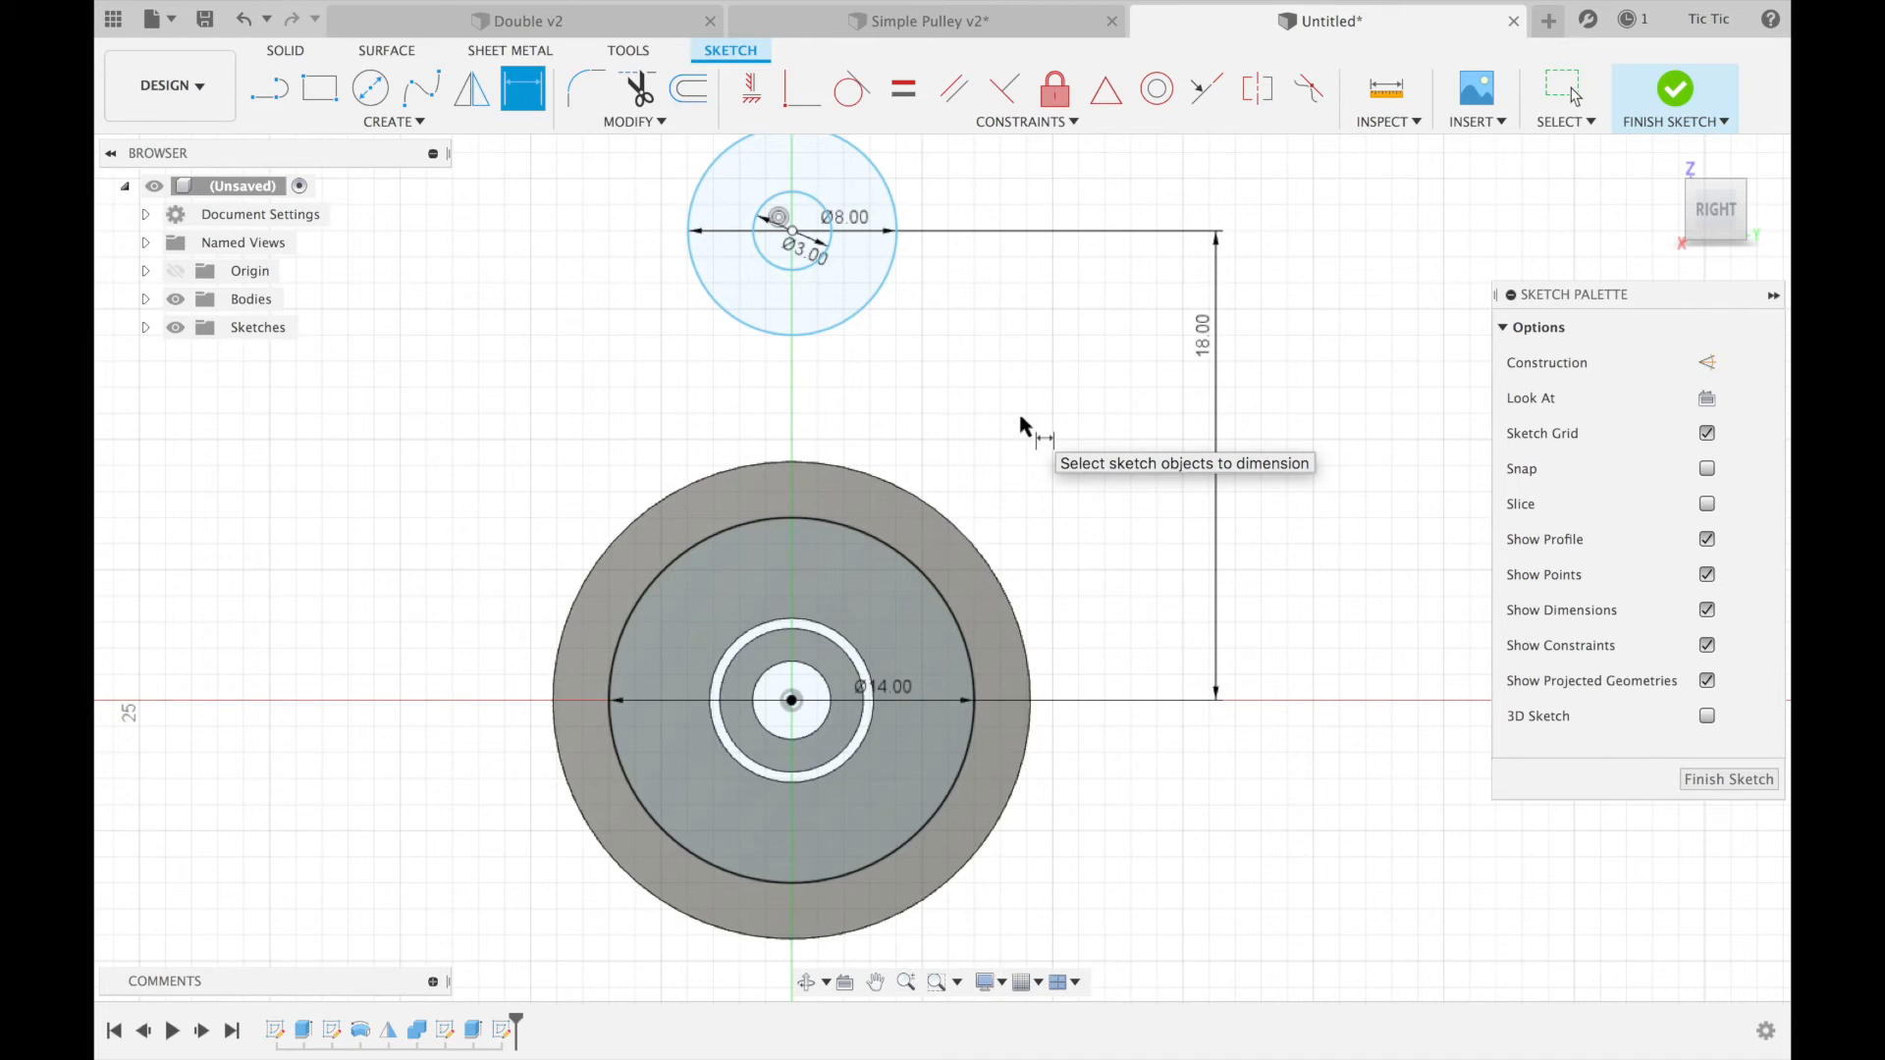
# - Draw tangent lines on both sides connecting the 8 mm circle to the 14 mm circle
pyautogui.press('l')
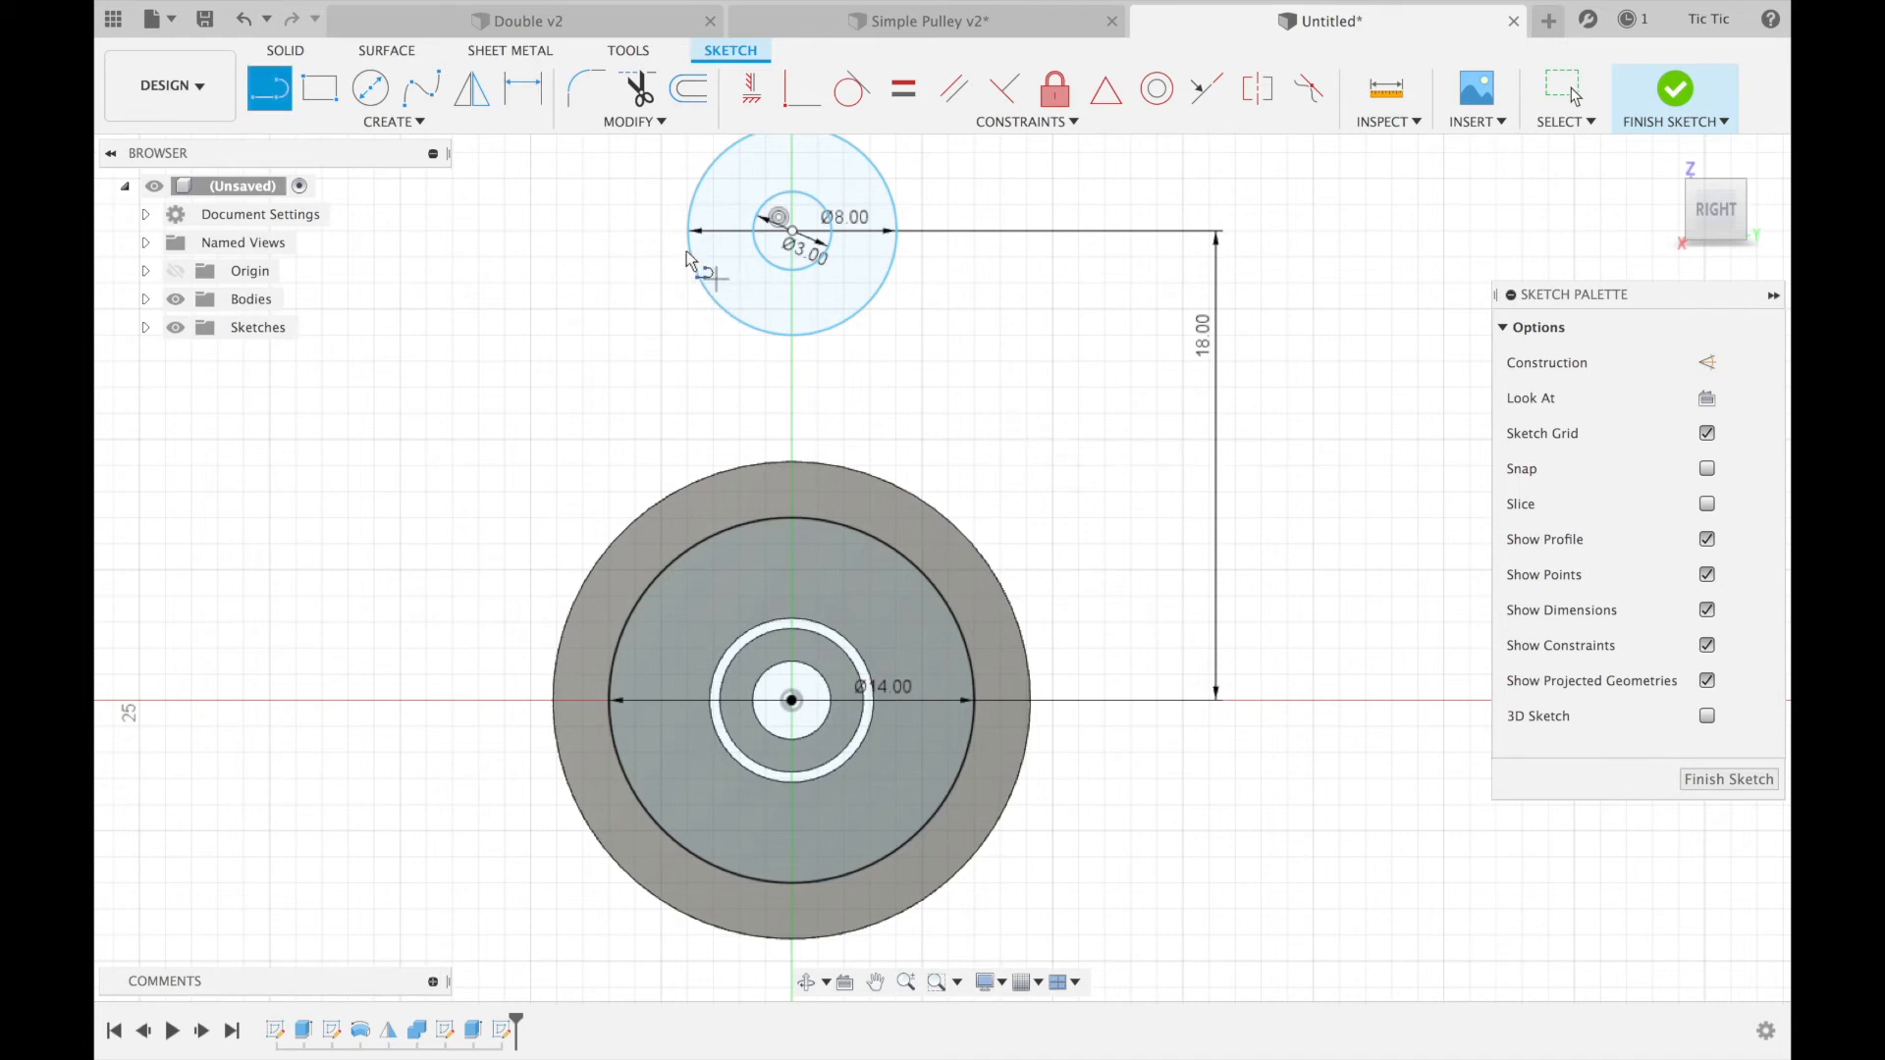
pyautogui.click(690, 210)
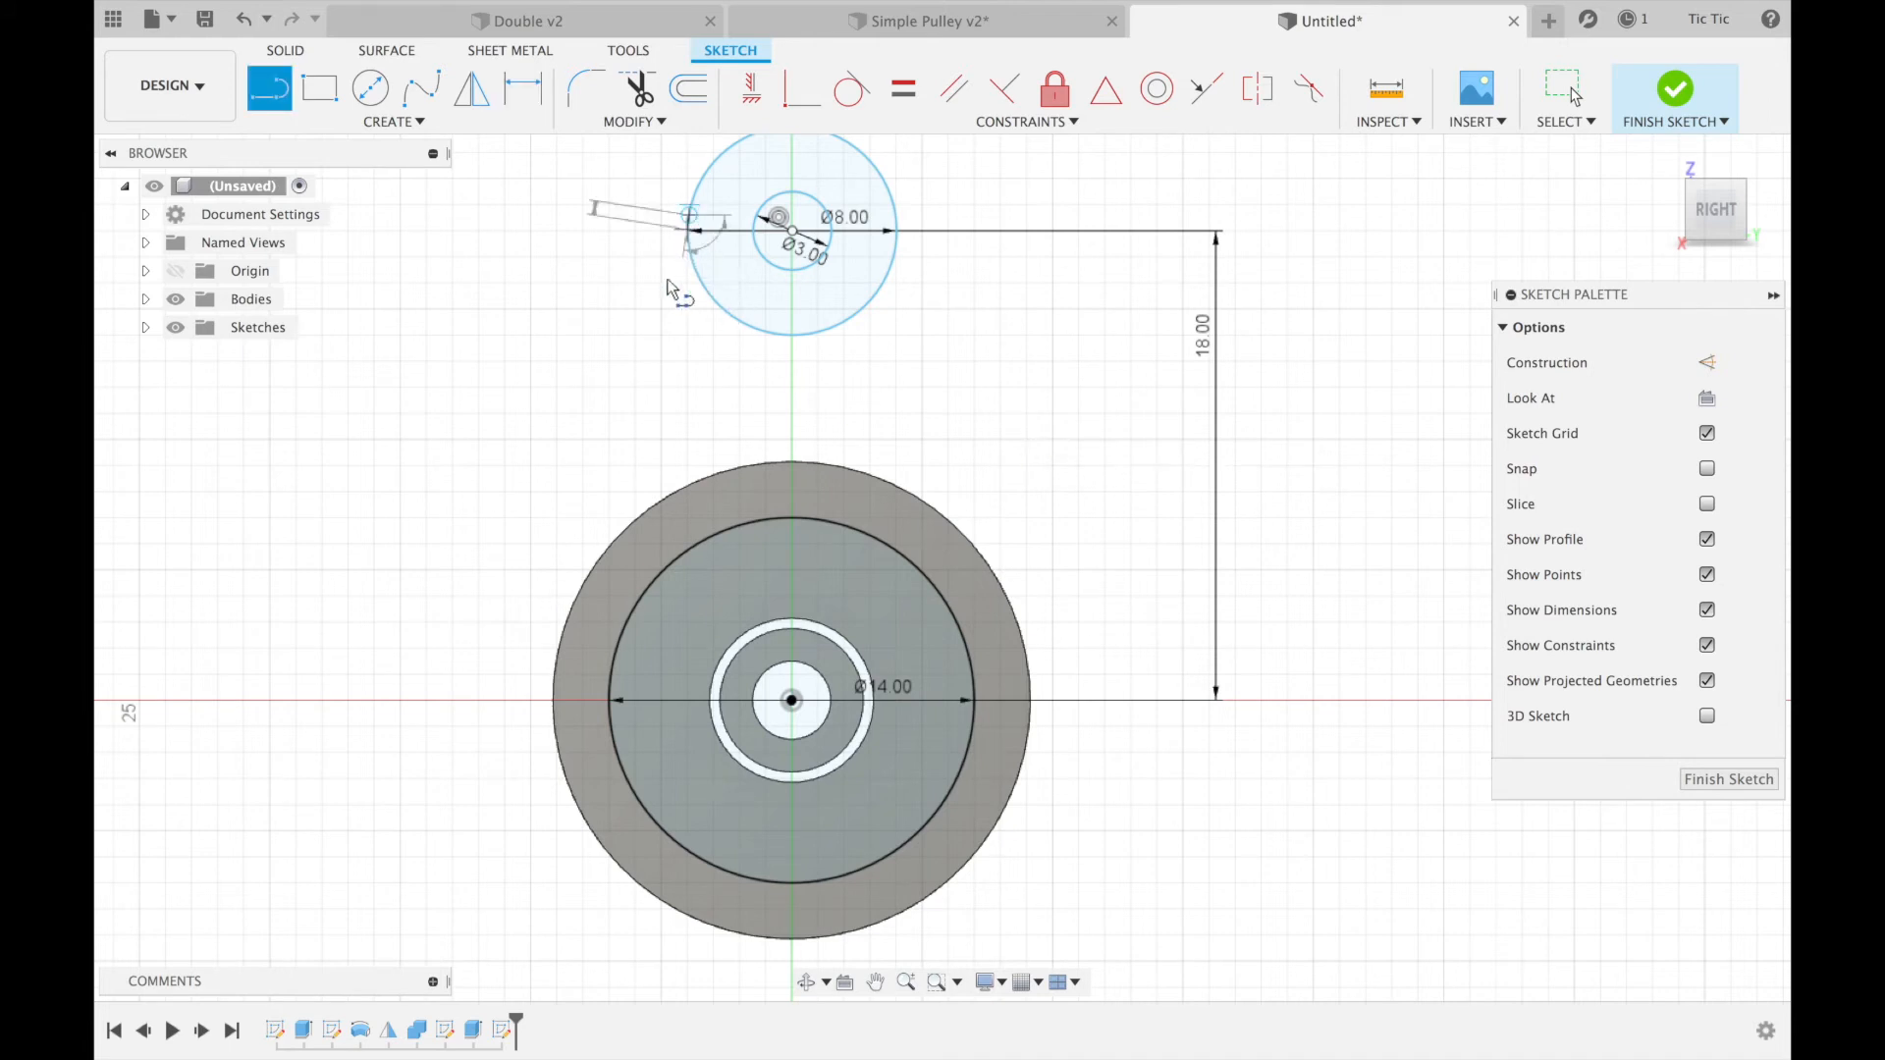
pyautogui.doubleClick(613, 670)
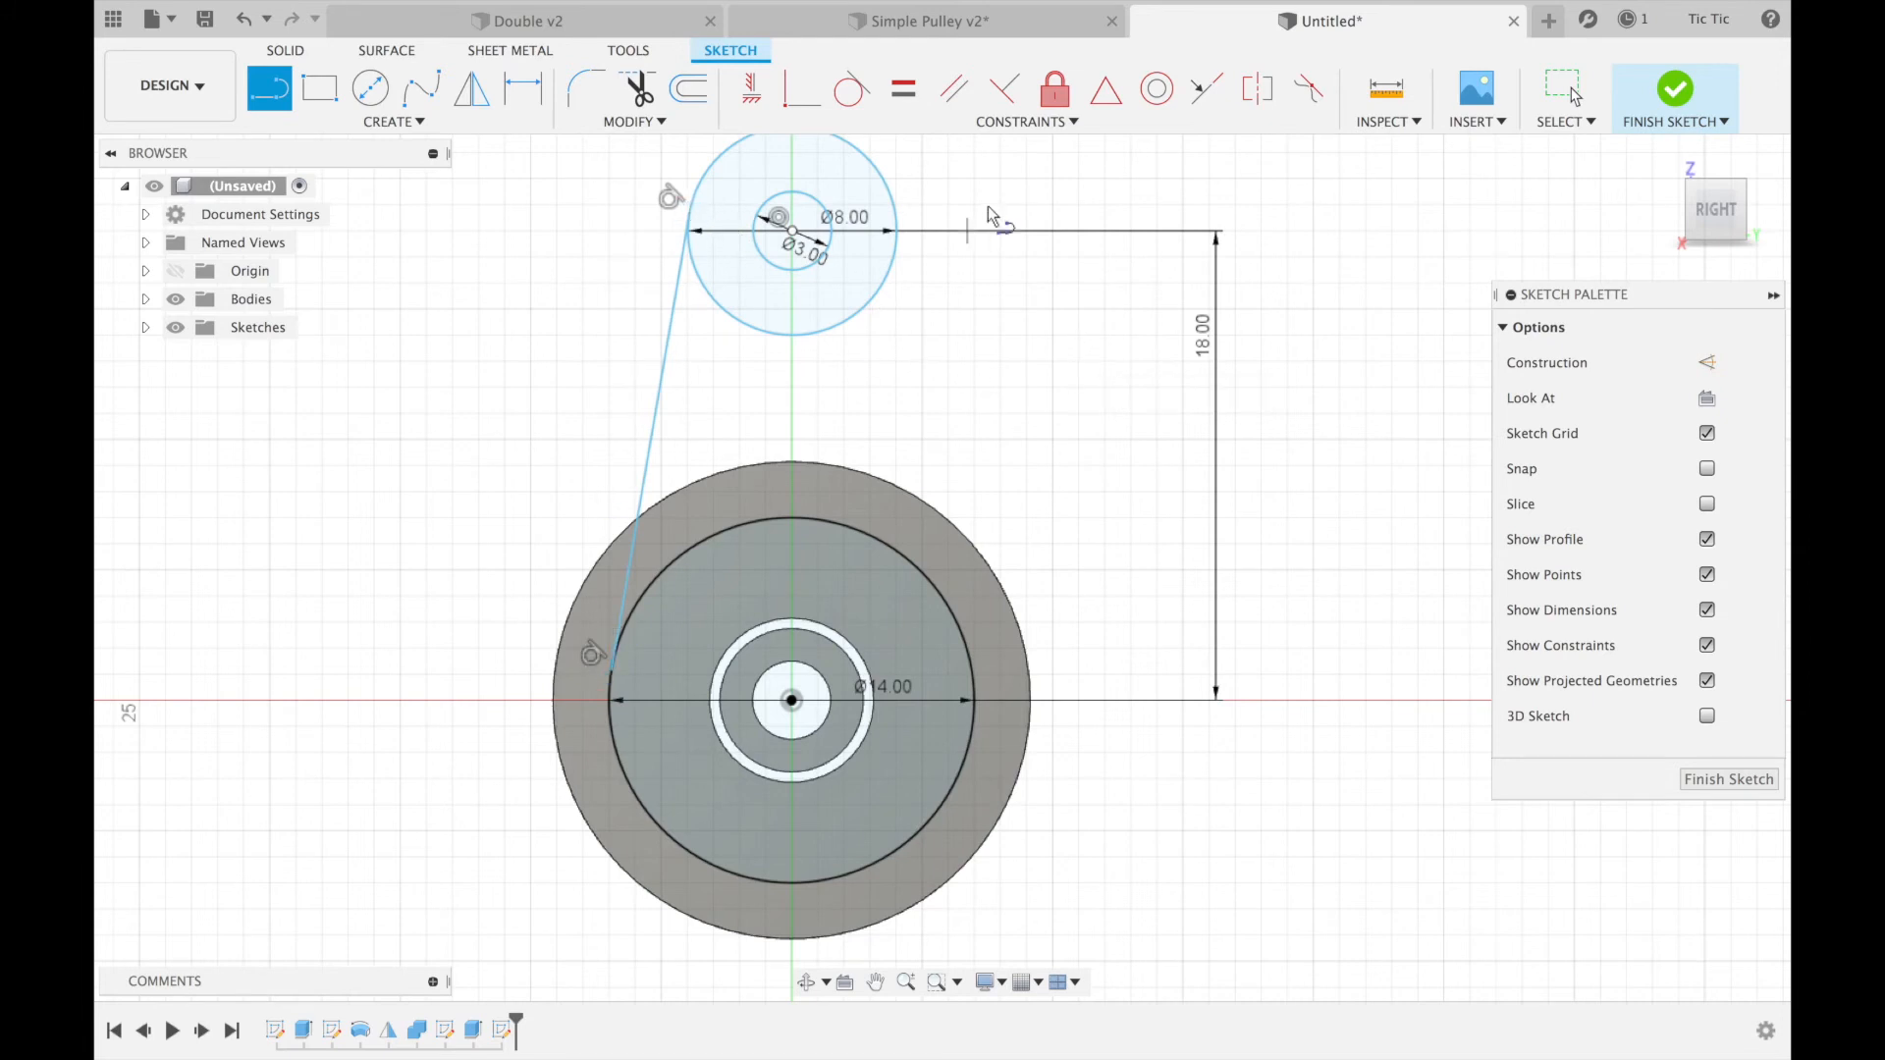
pyautogui.click(896, 213)
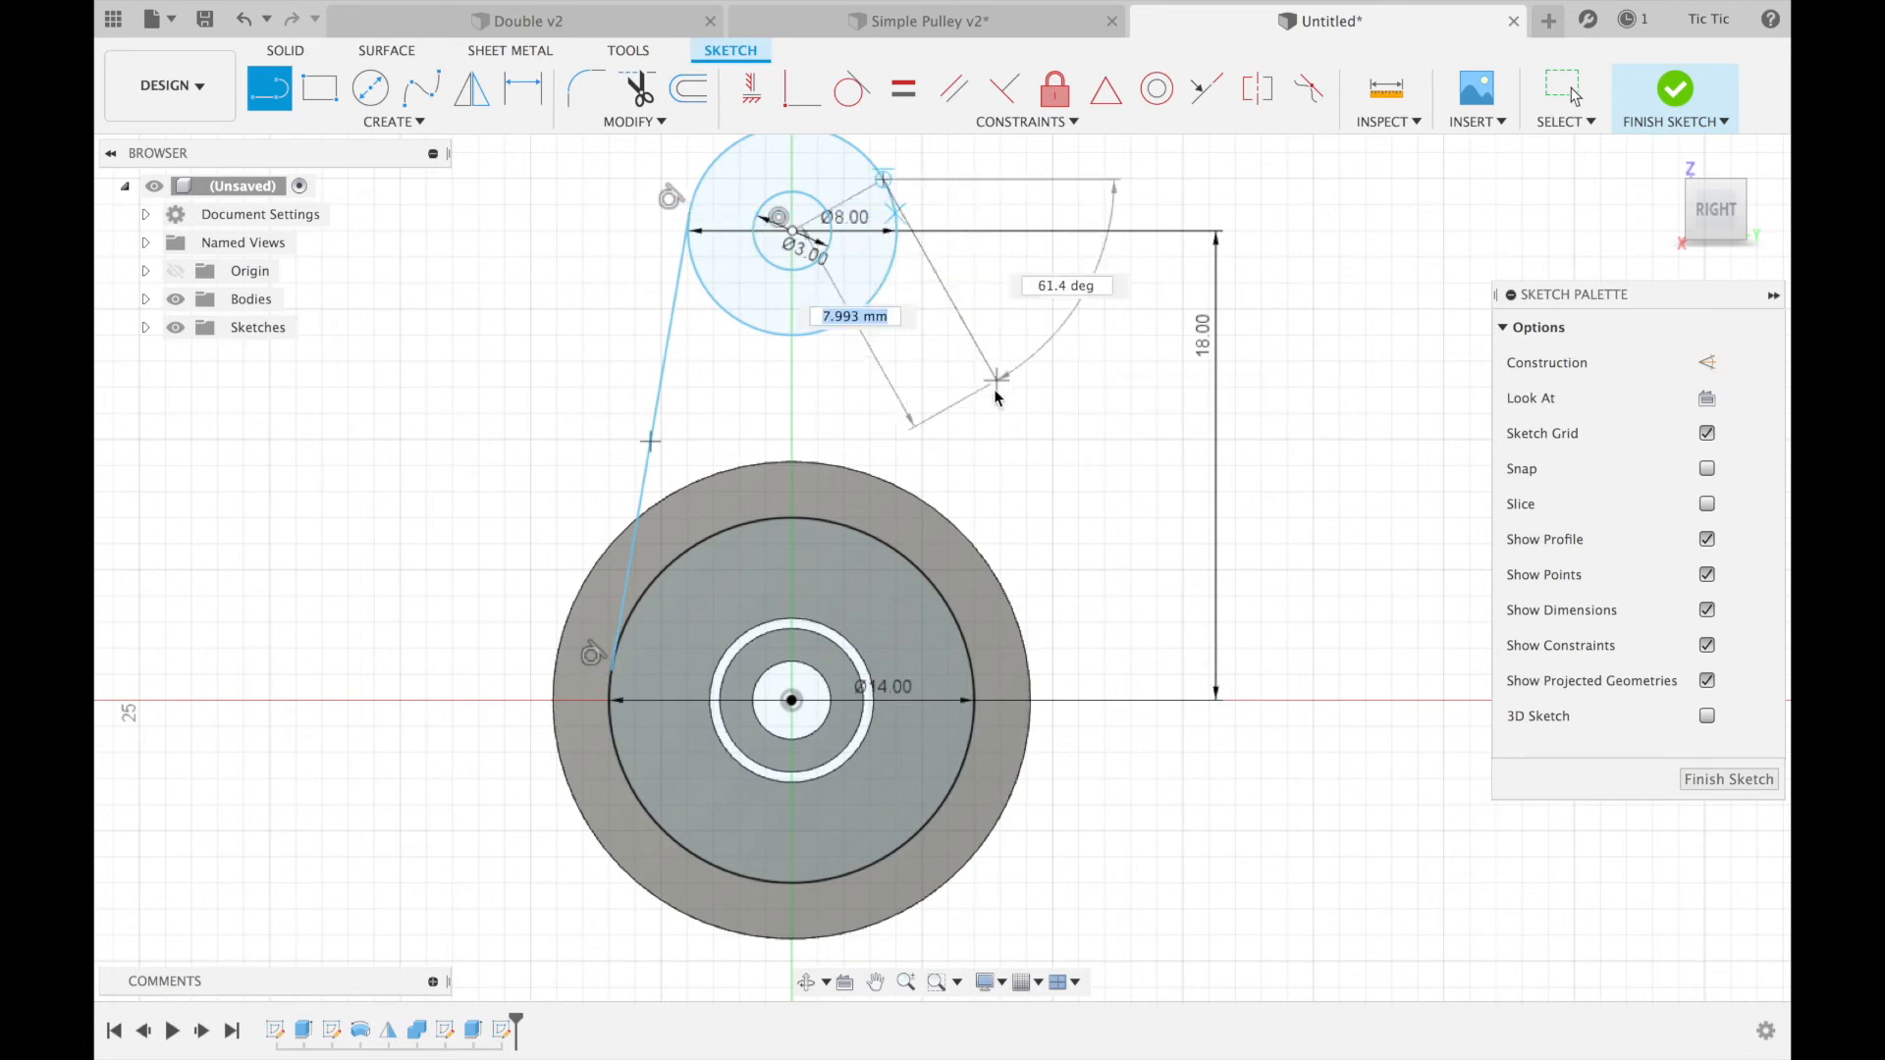
pyautogui.doubleClick(975, 677)
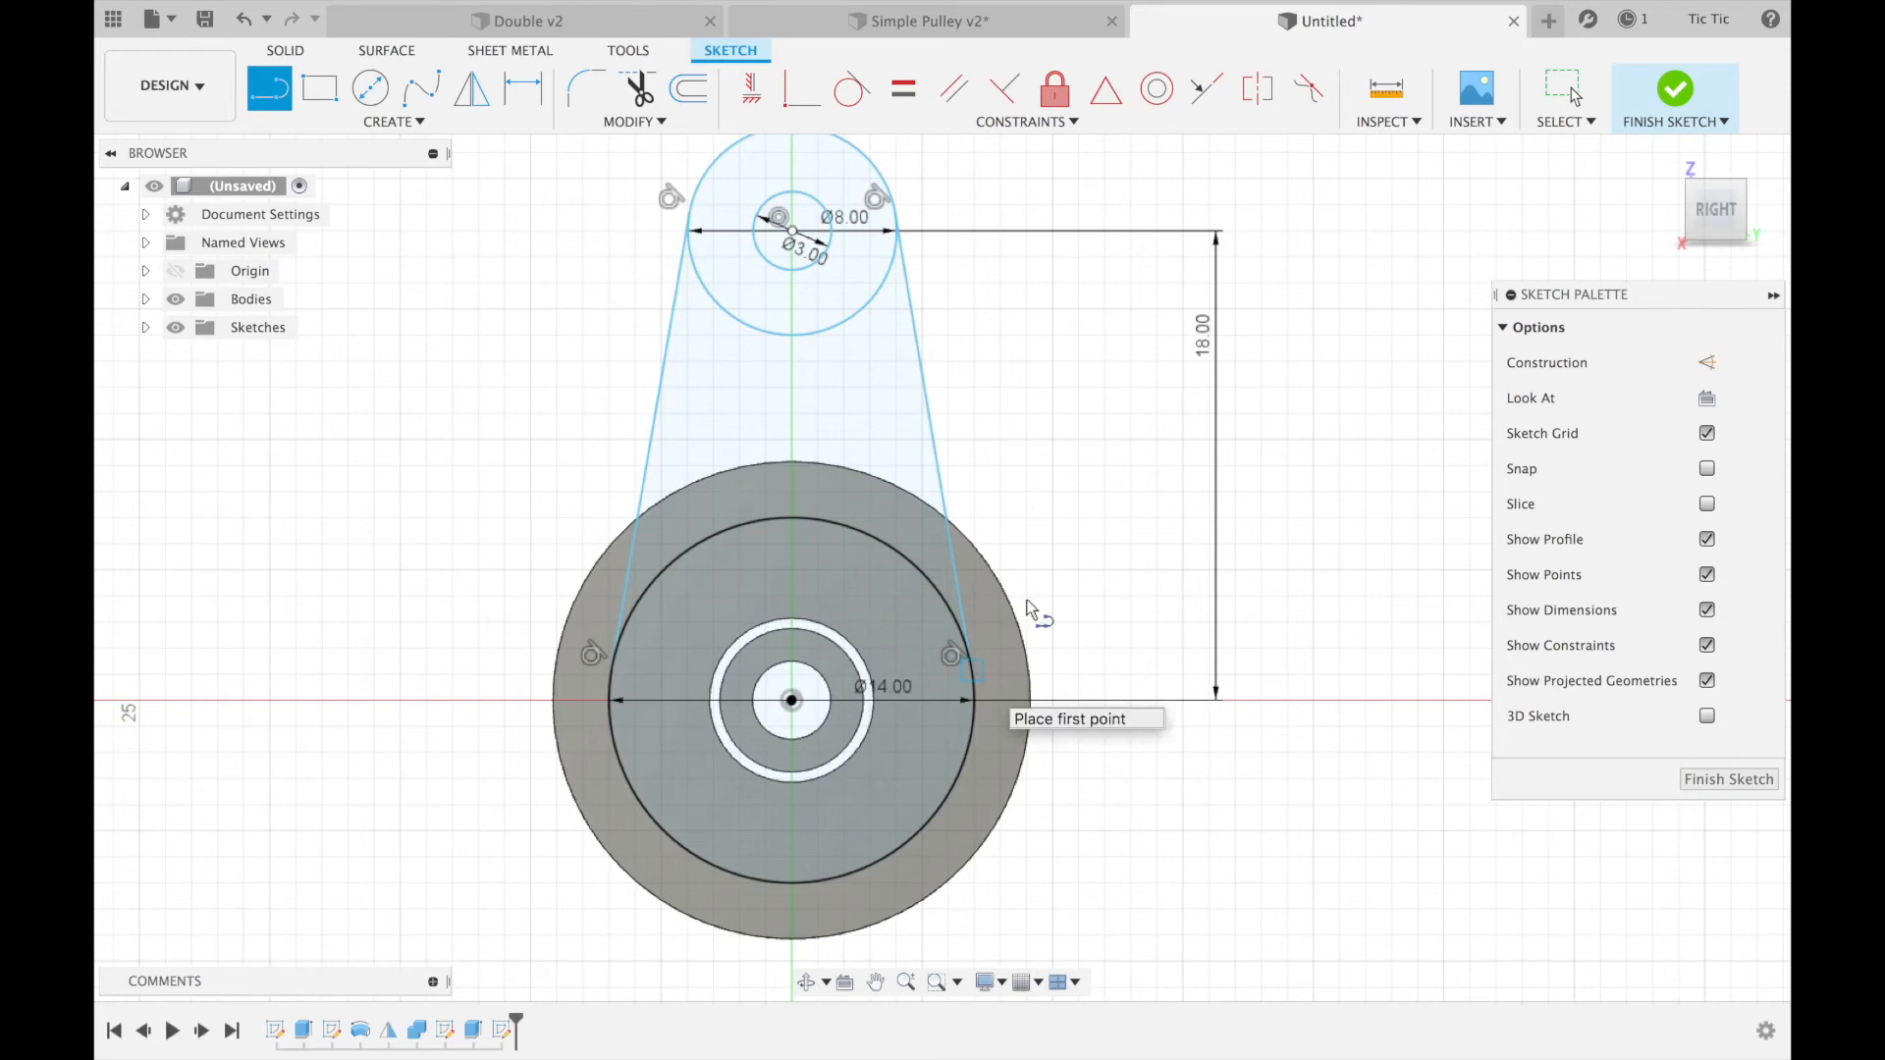
# - Constrain the upper circles' centre to lie vertically above the axle centre
pyautogui.click(751, 88)
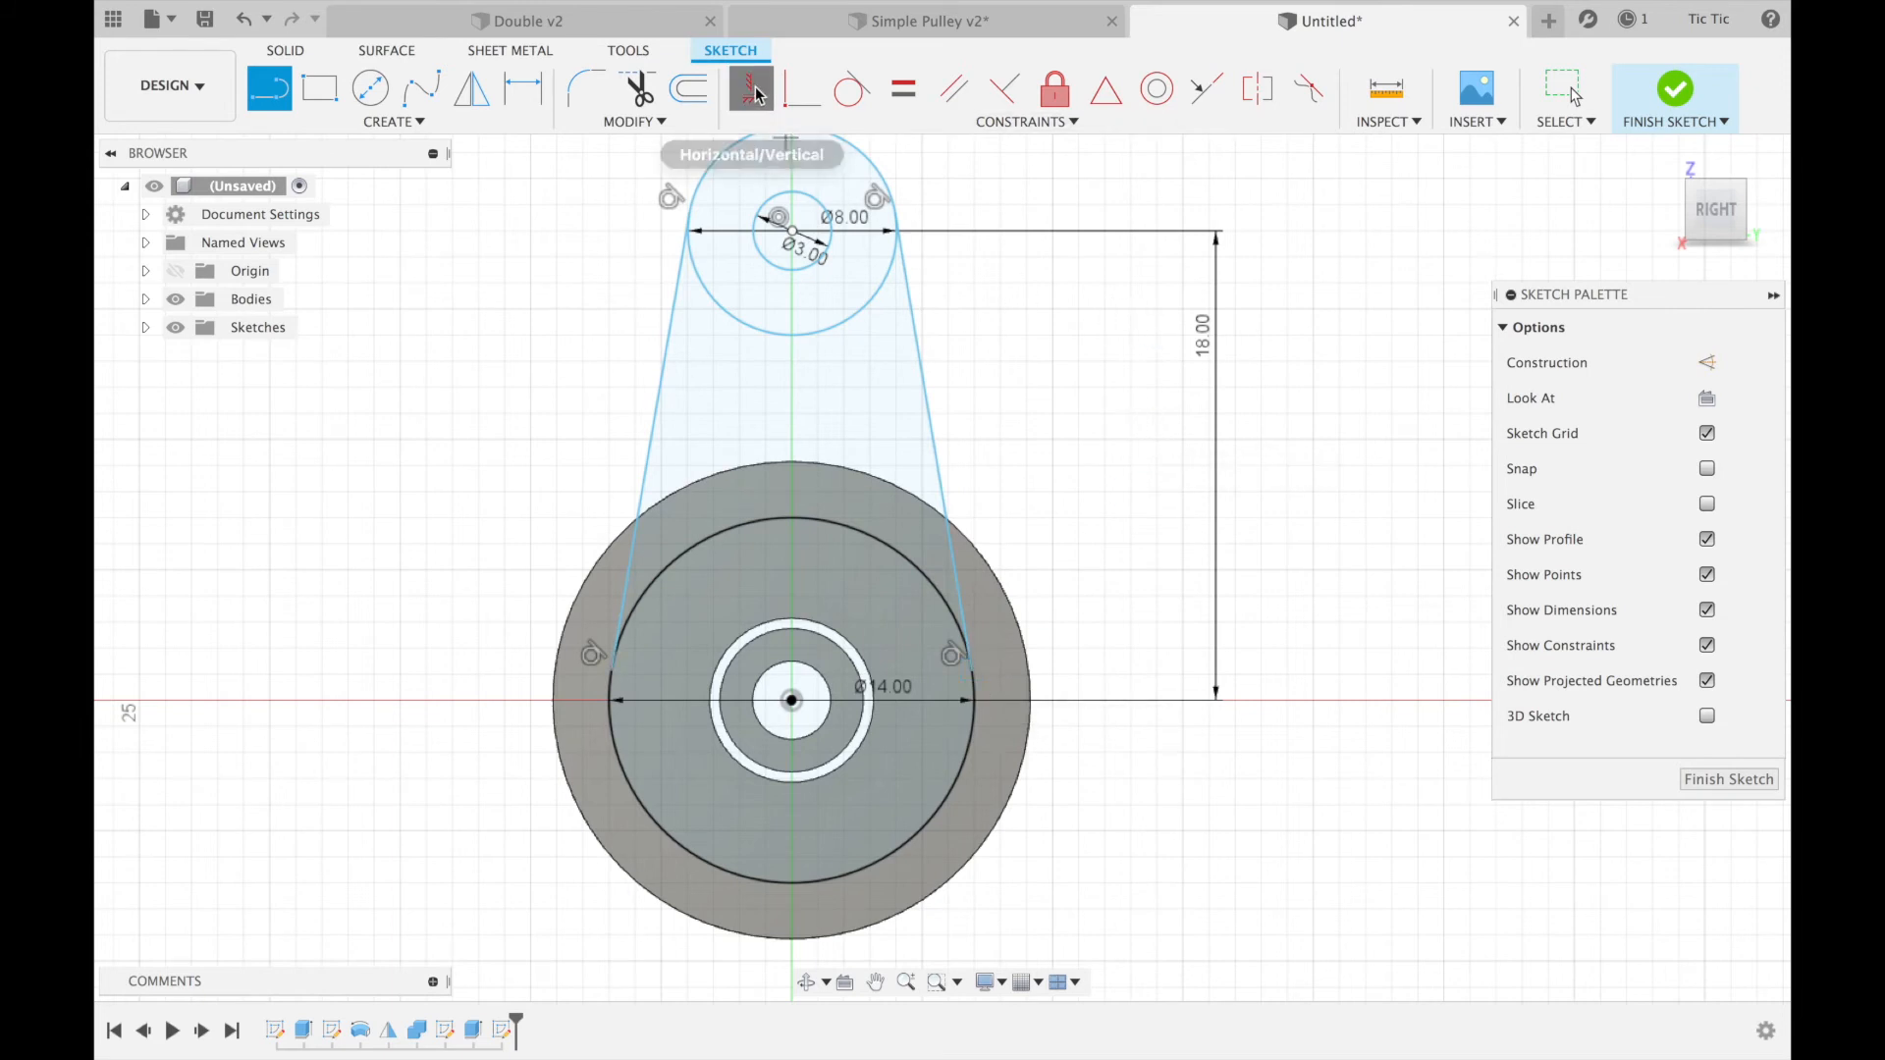
pyautogui.click(793, 232)
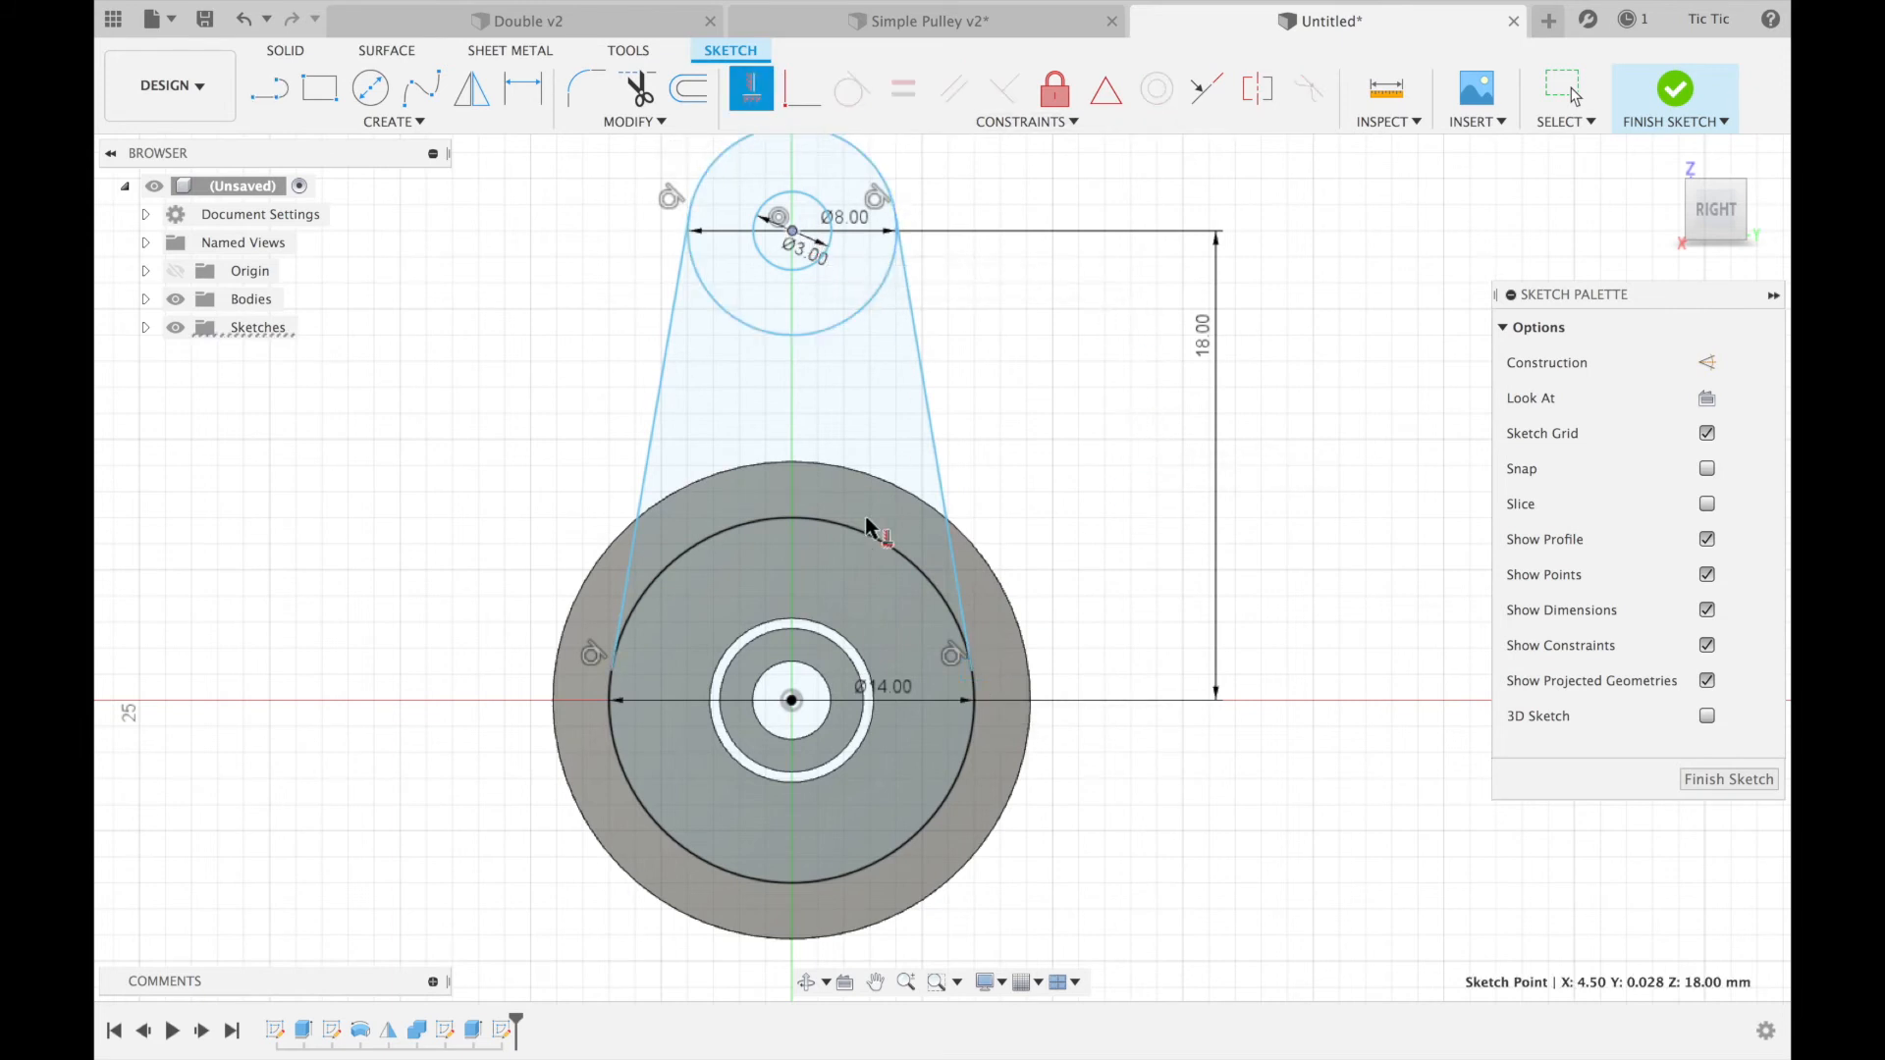
pyautogui.click(793, 703)
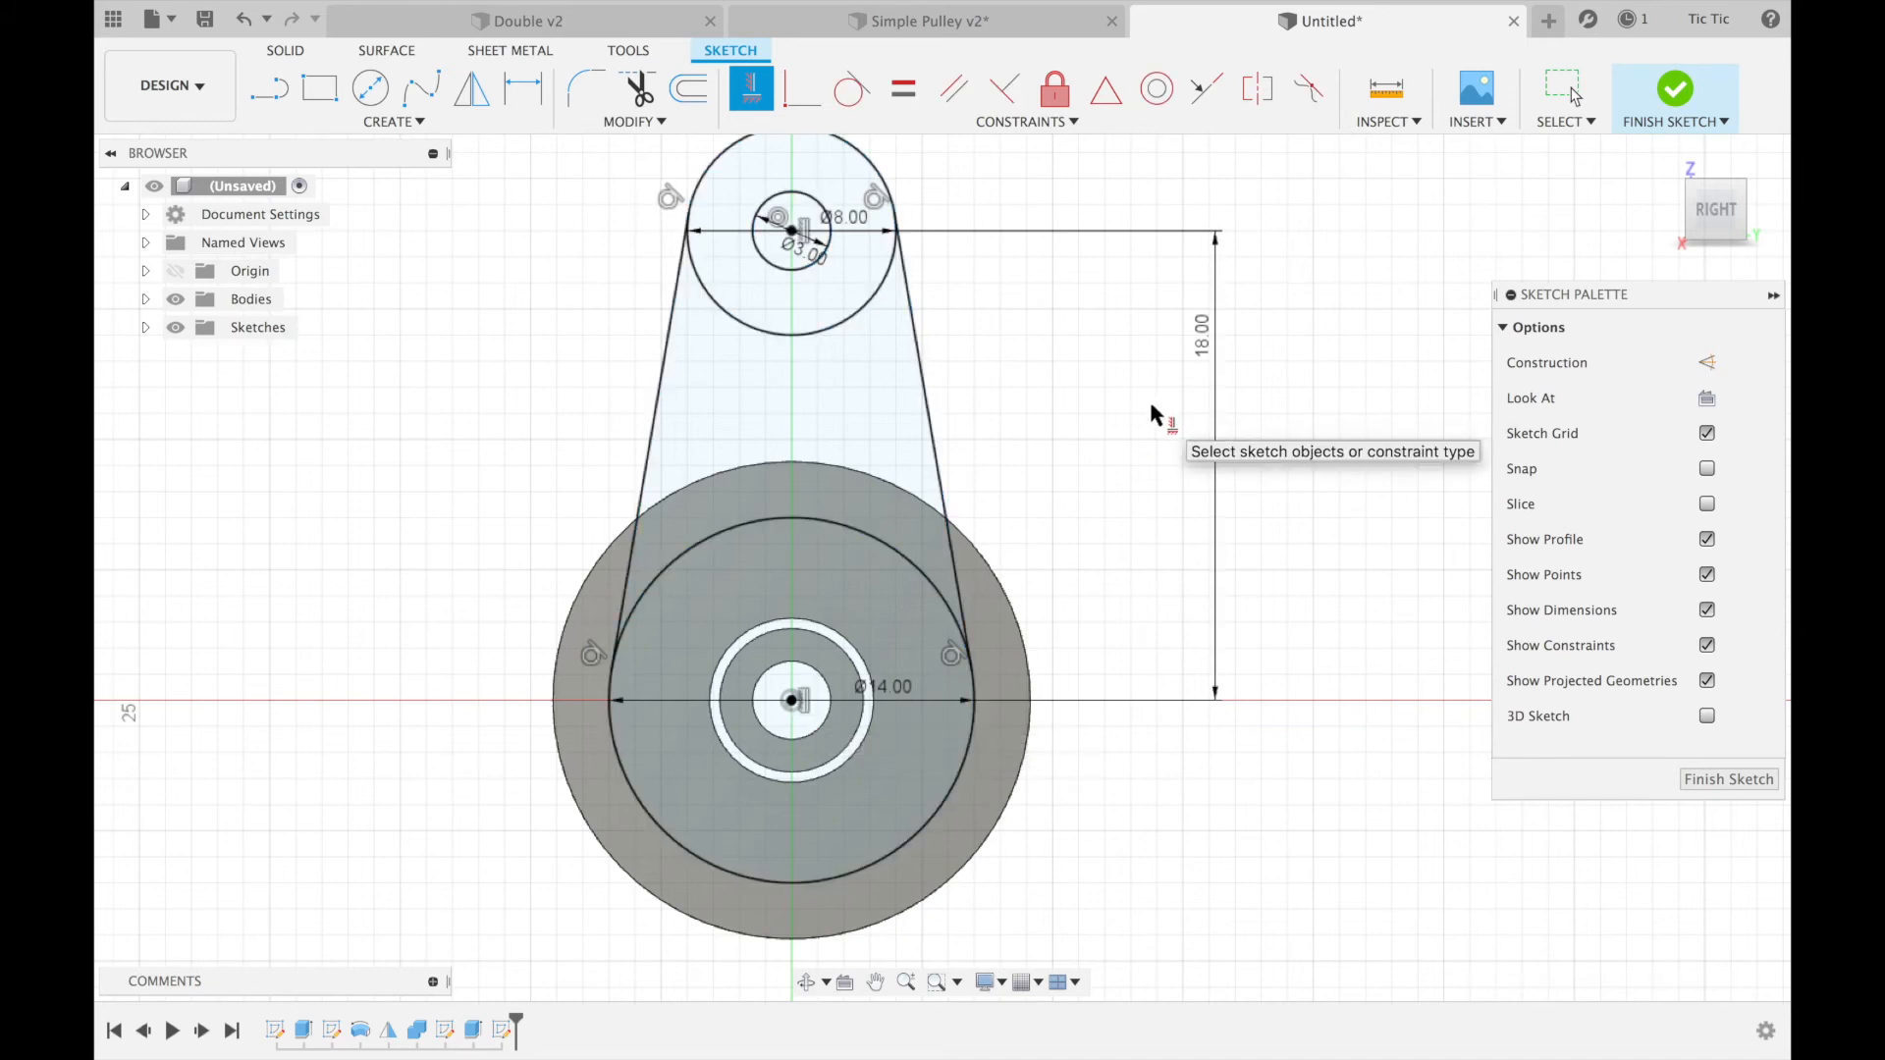
# - Trim the inner arcs of the 14 mm and 8 mm circles between the tangent lines to leave one bracket outline
pyautogui.press('t')
pyautogui.click(816, 514)
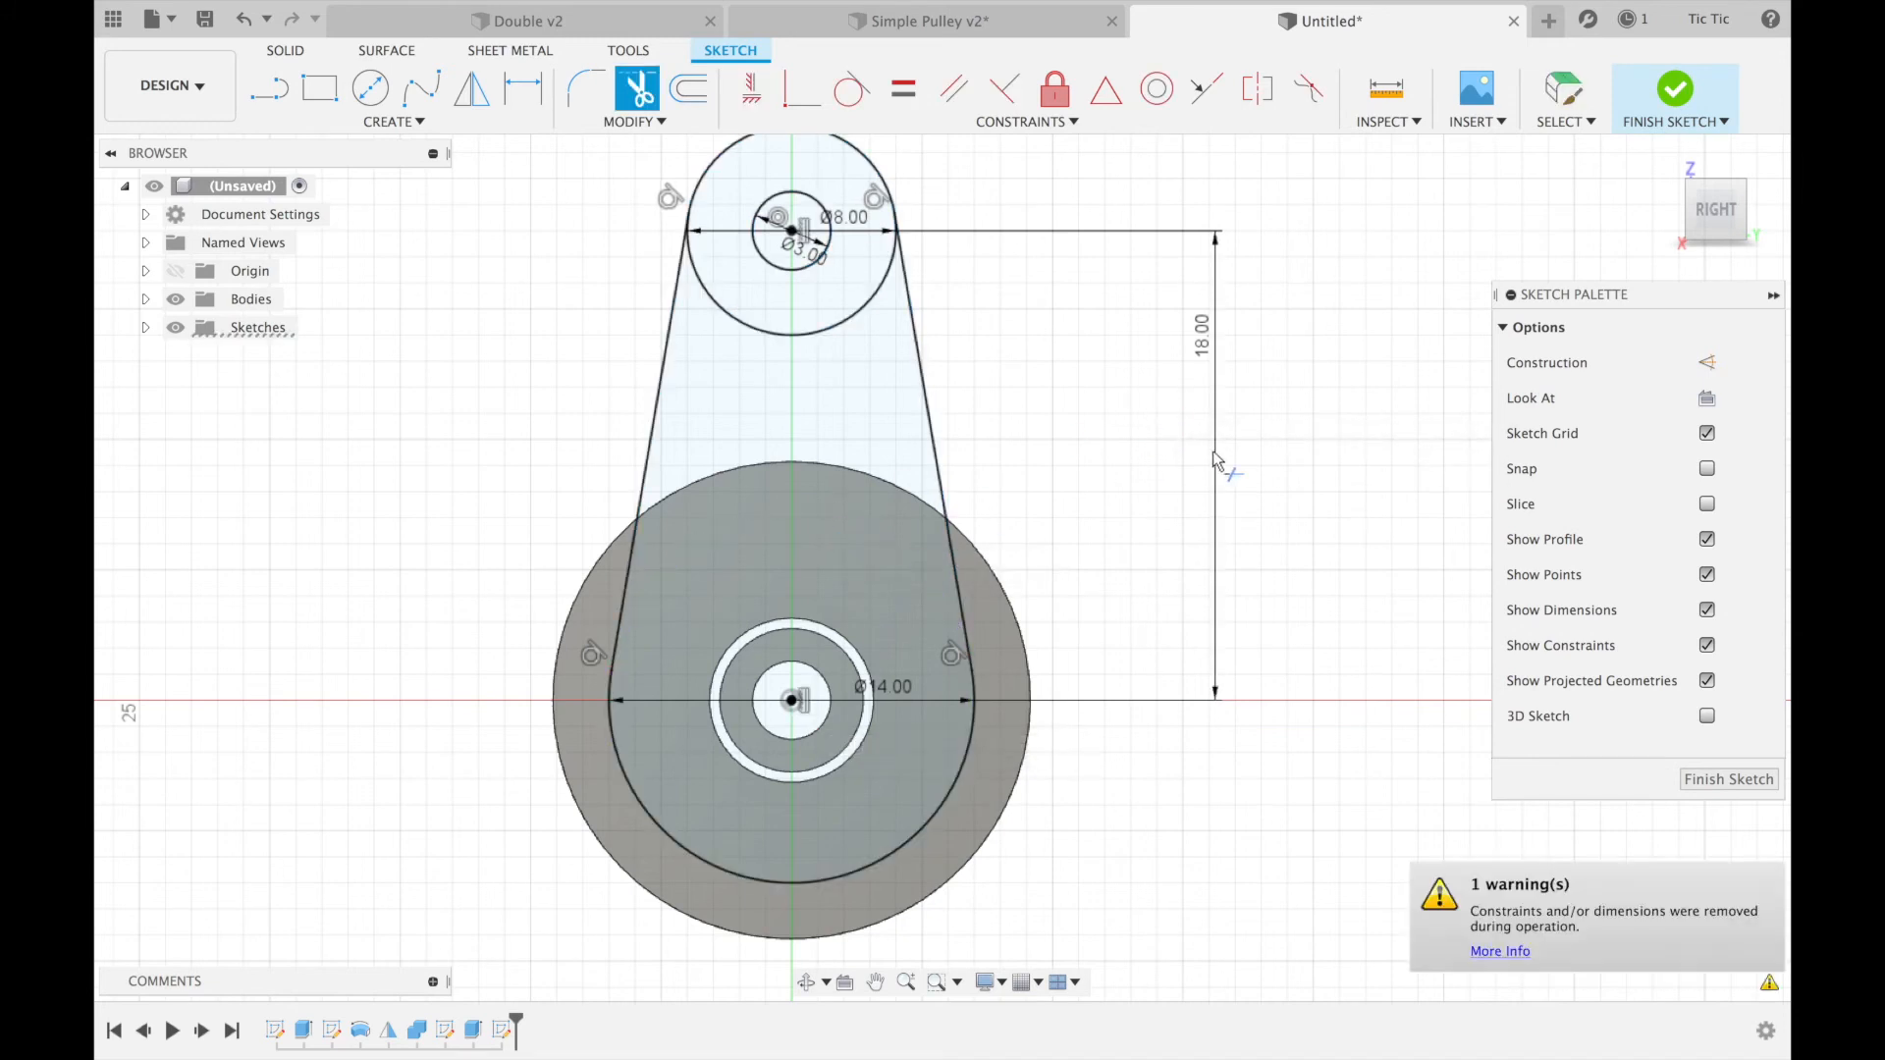
pyautogui.click(829, 329)
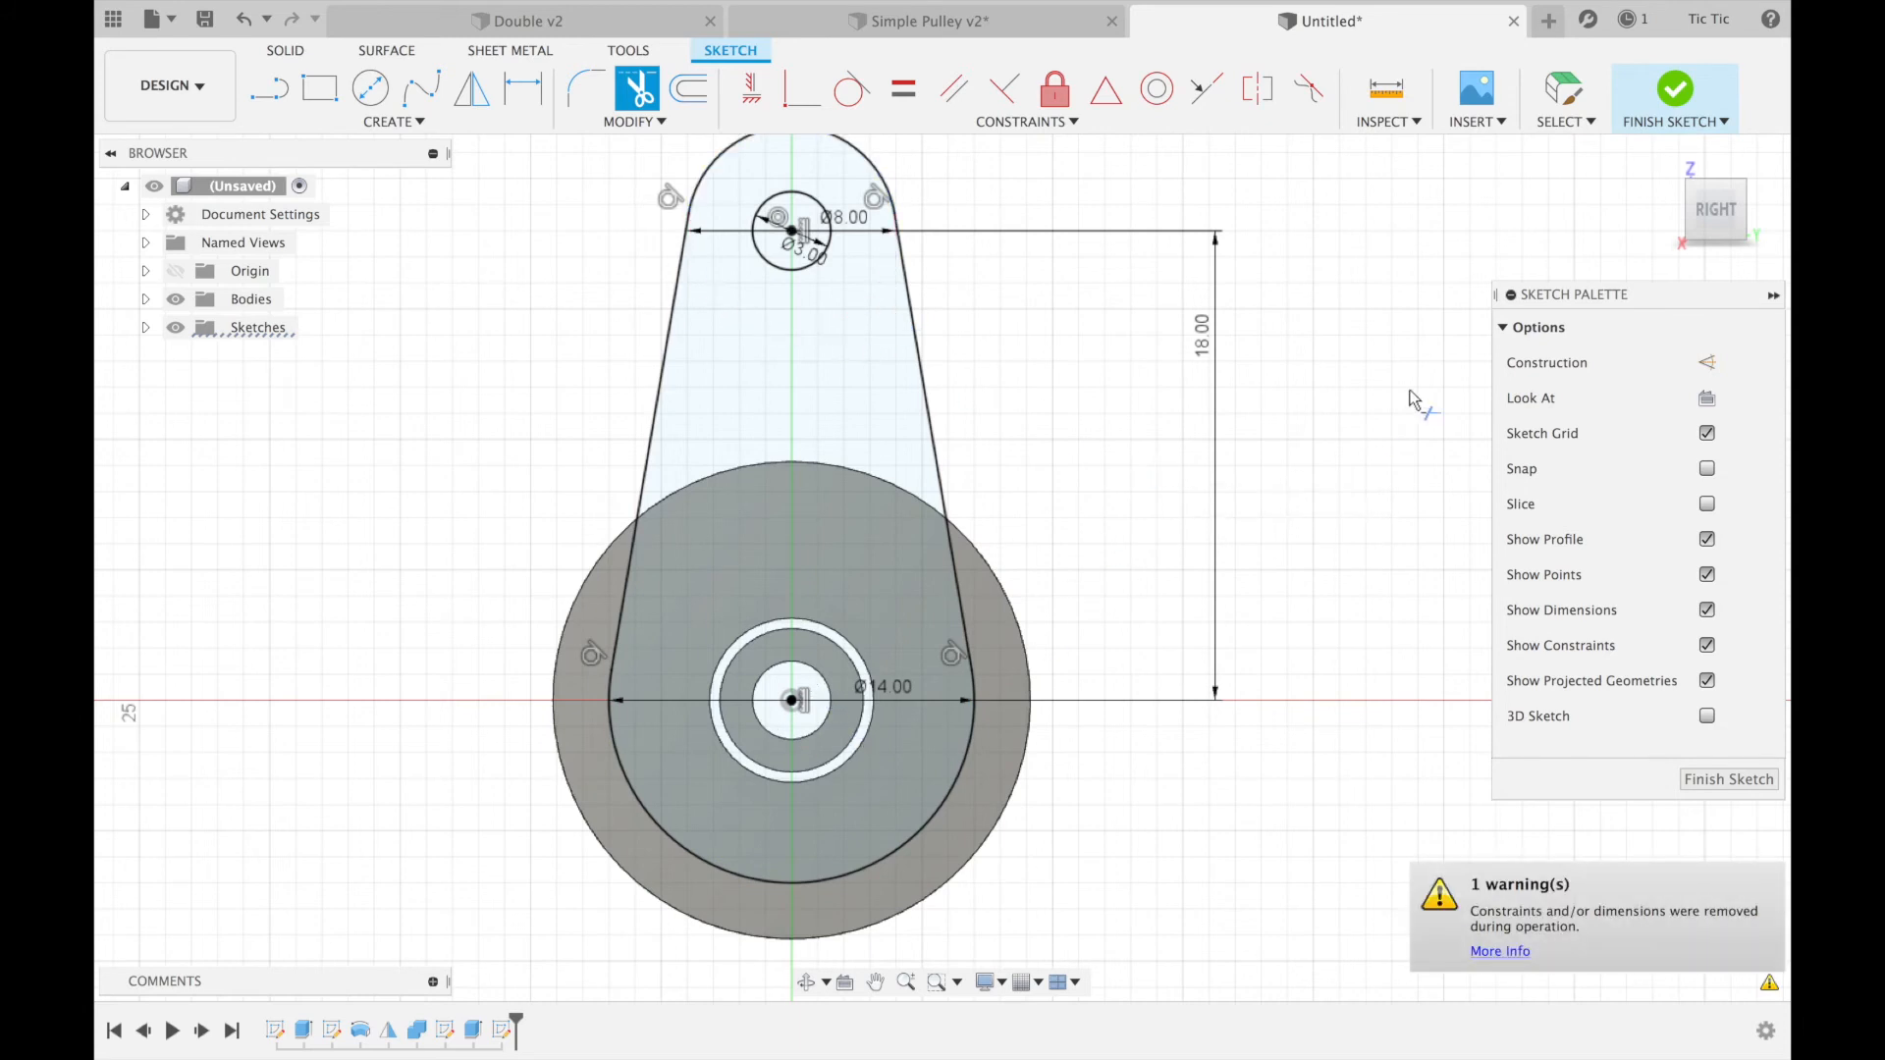
# - Offset the axle hole's edge outward by 1 mm in the bracket sketch and finish the sketch
pyautogui.click(1727, 211)
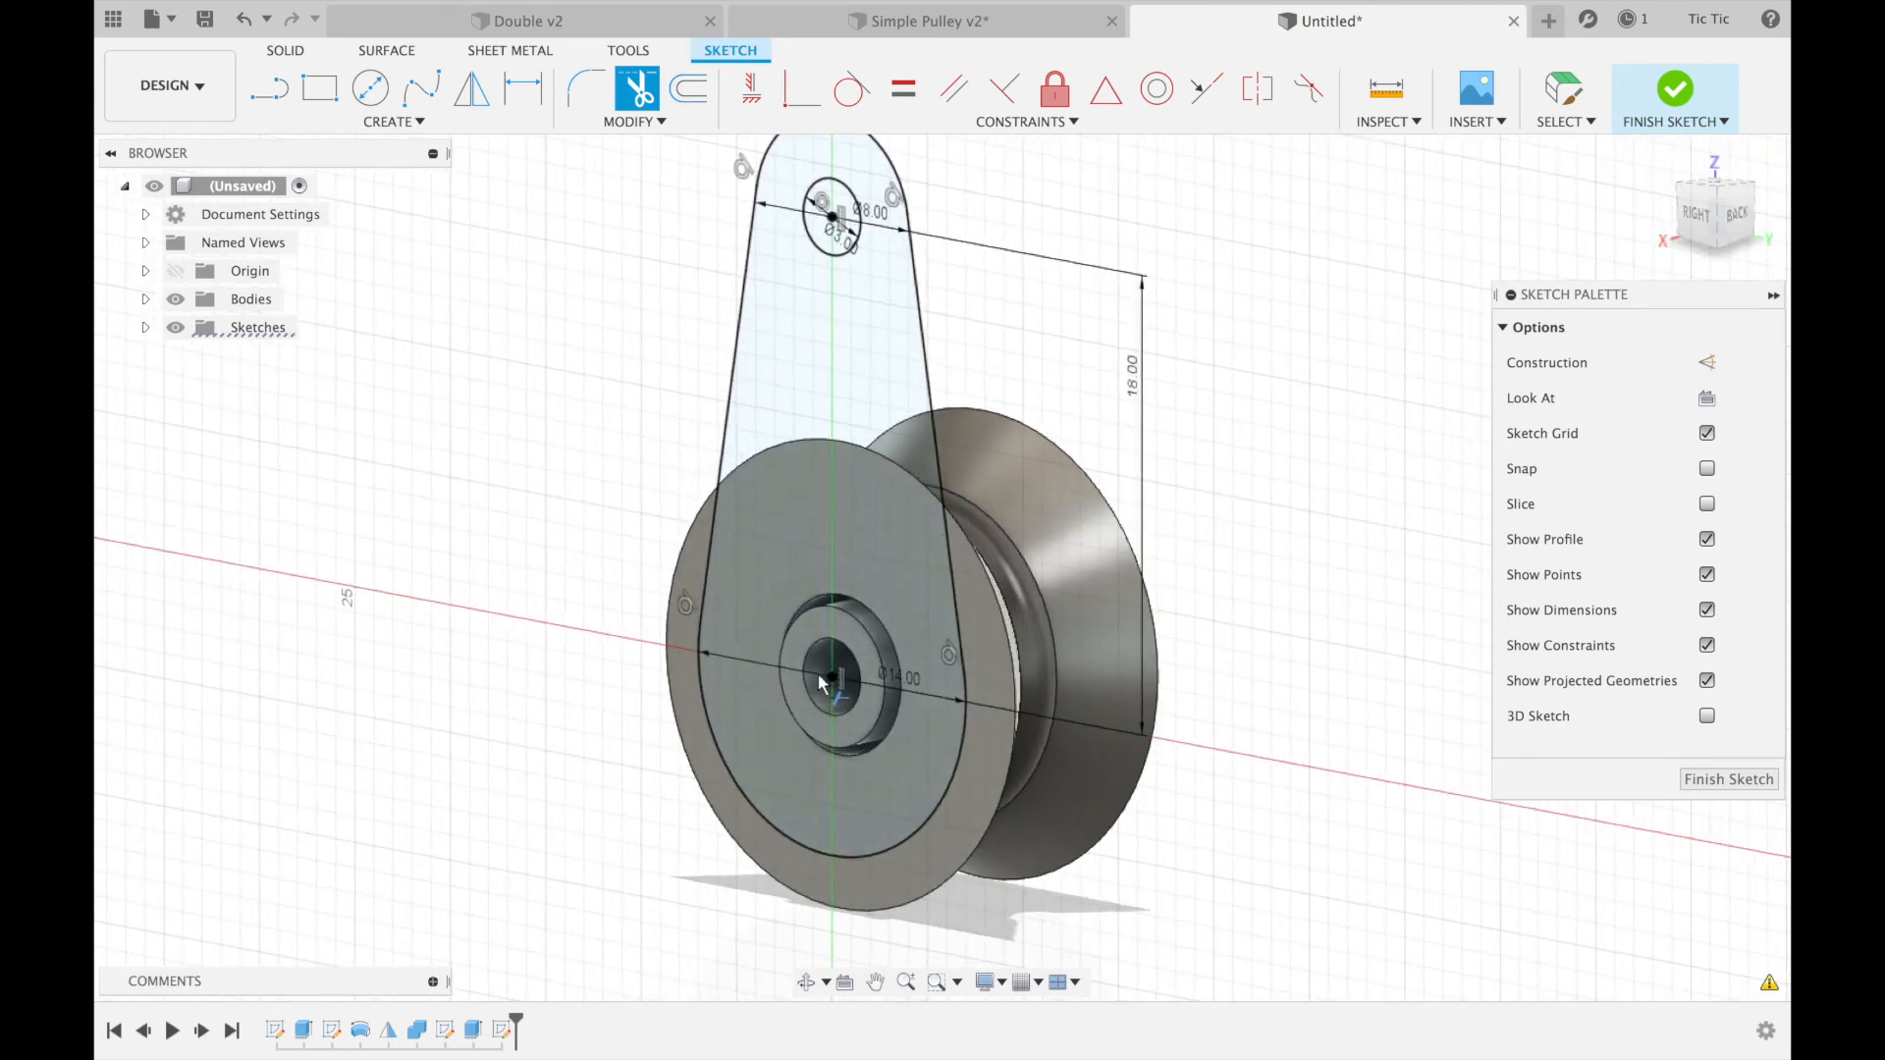
pyautogui.press('o')
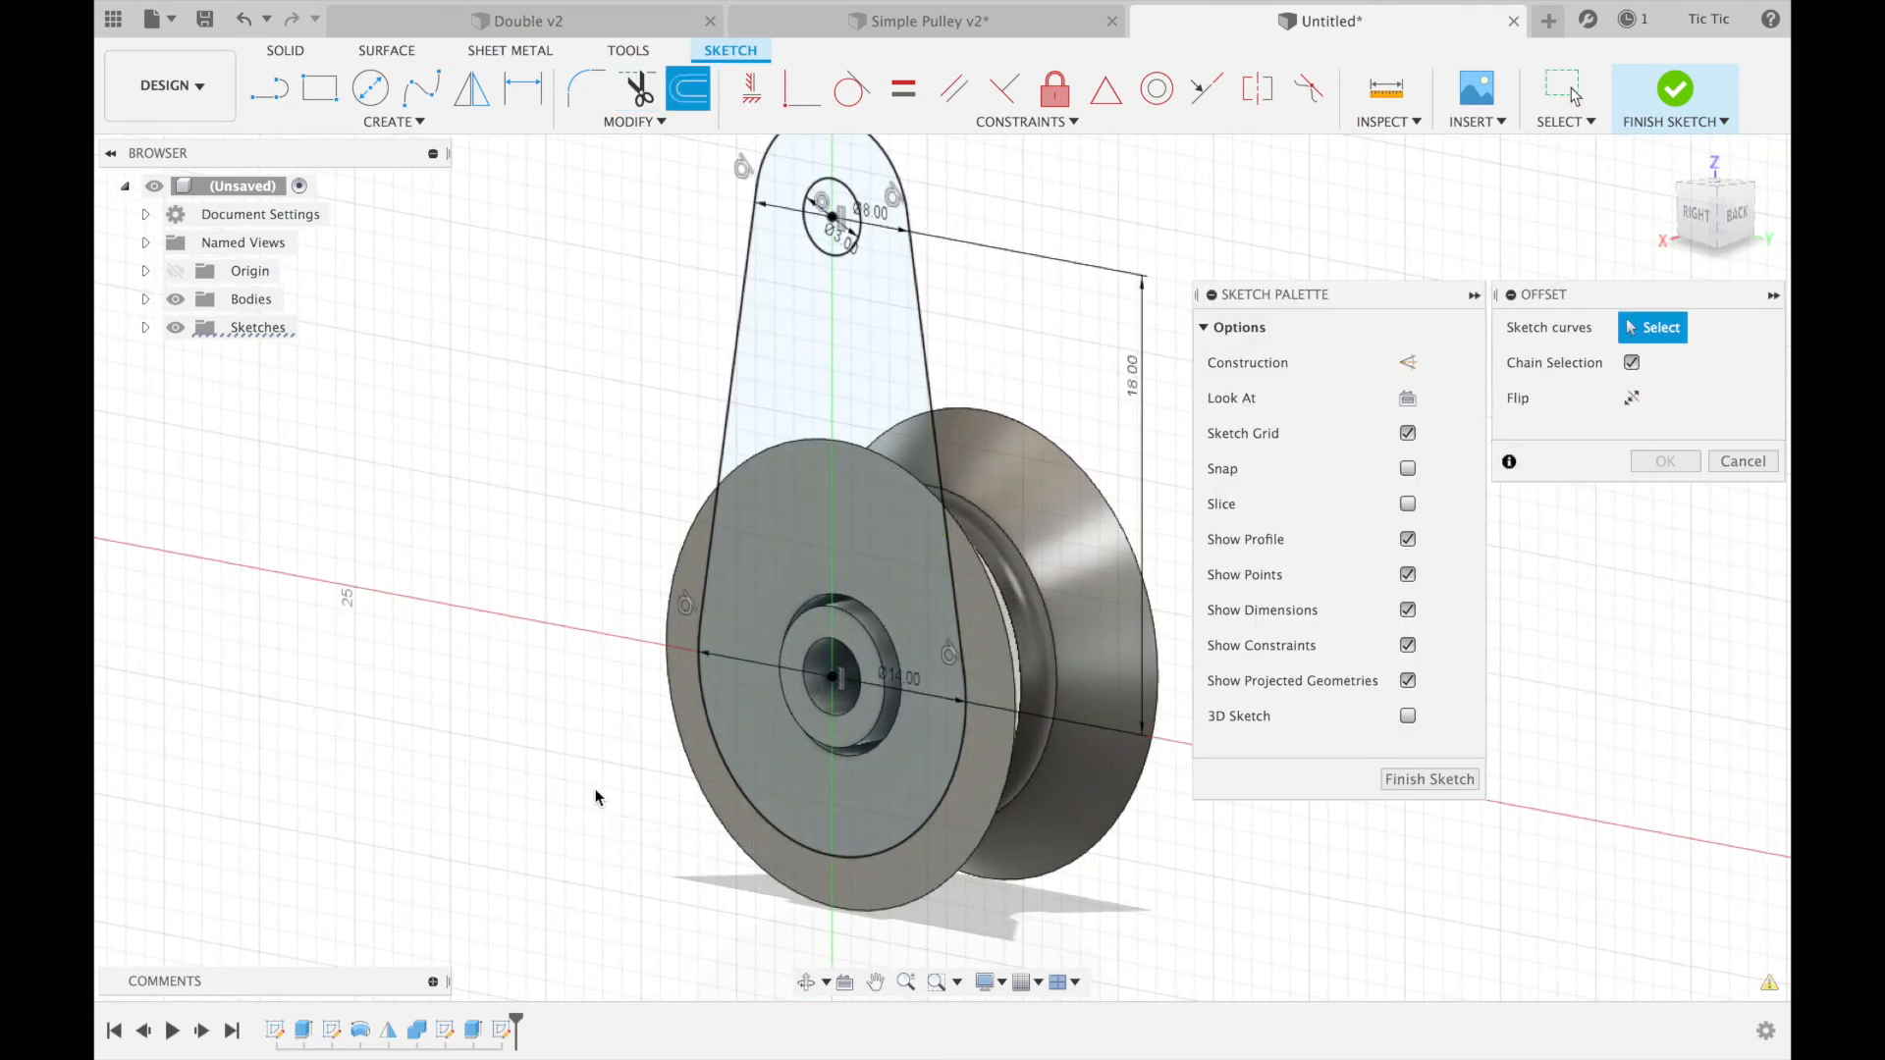
pyautogui.click(817, 702)
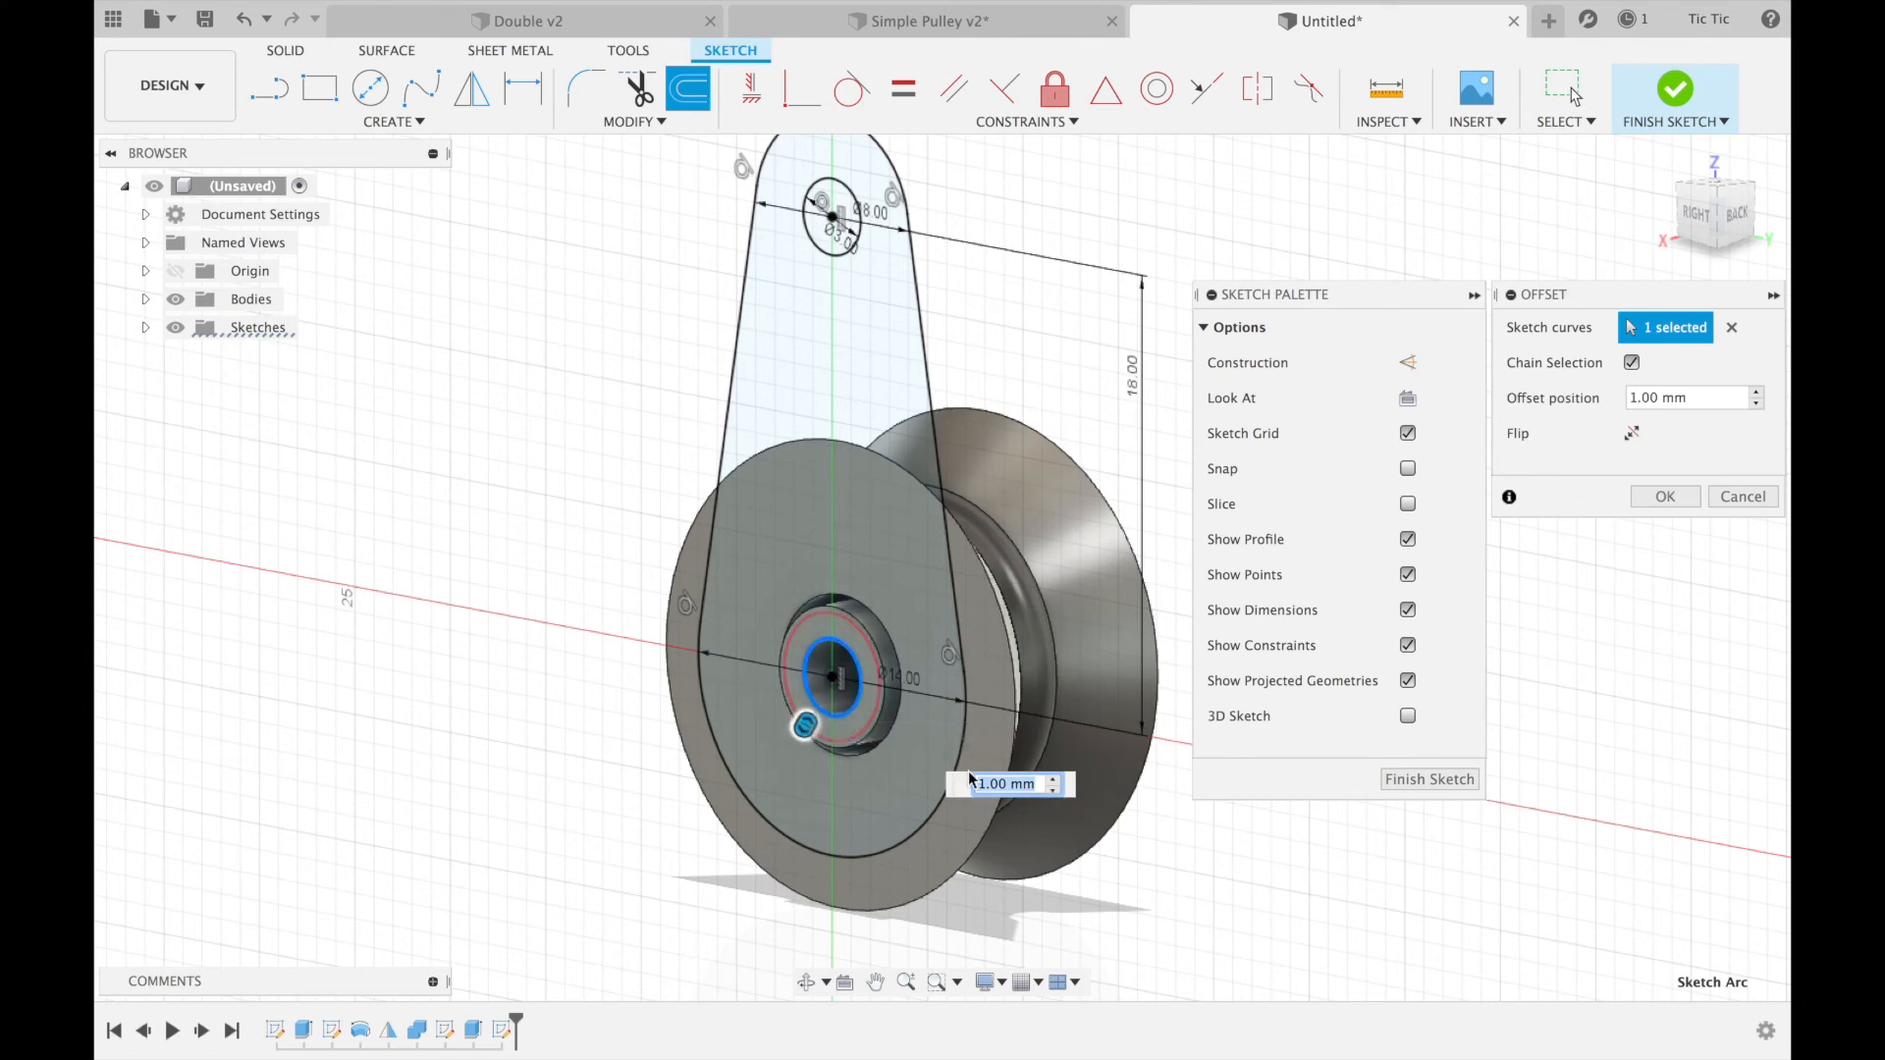
pyautogui.click(1676, 498)
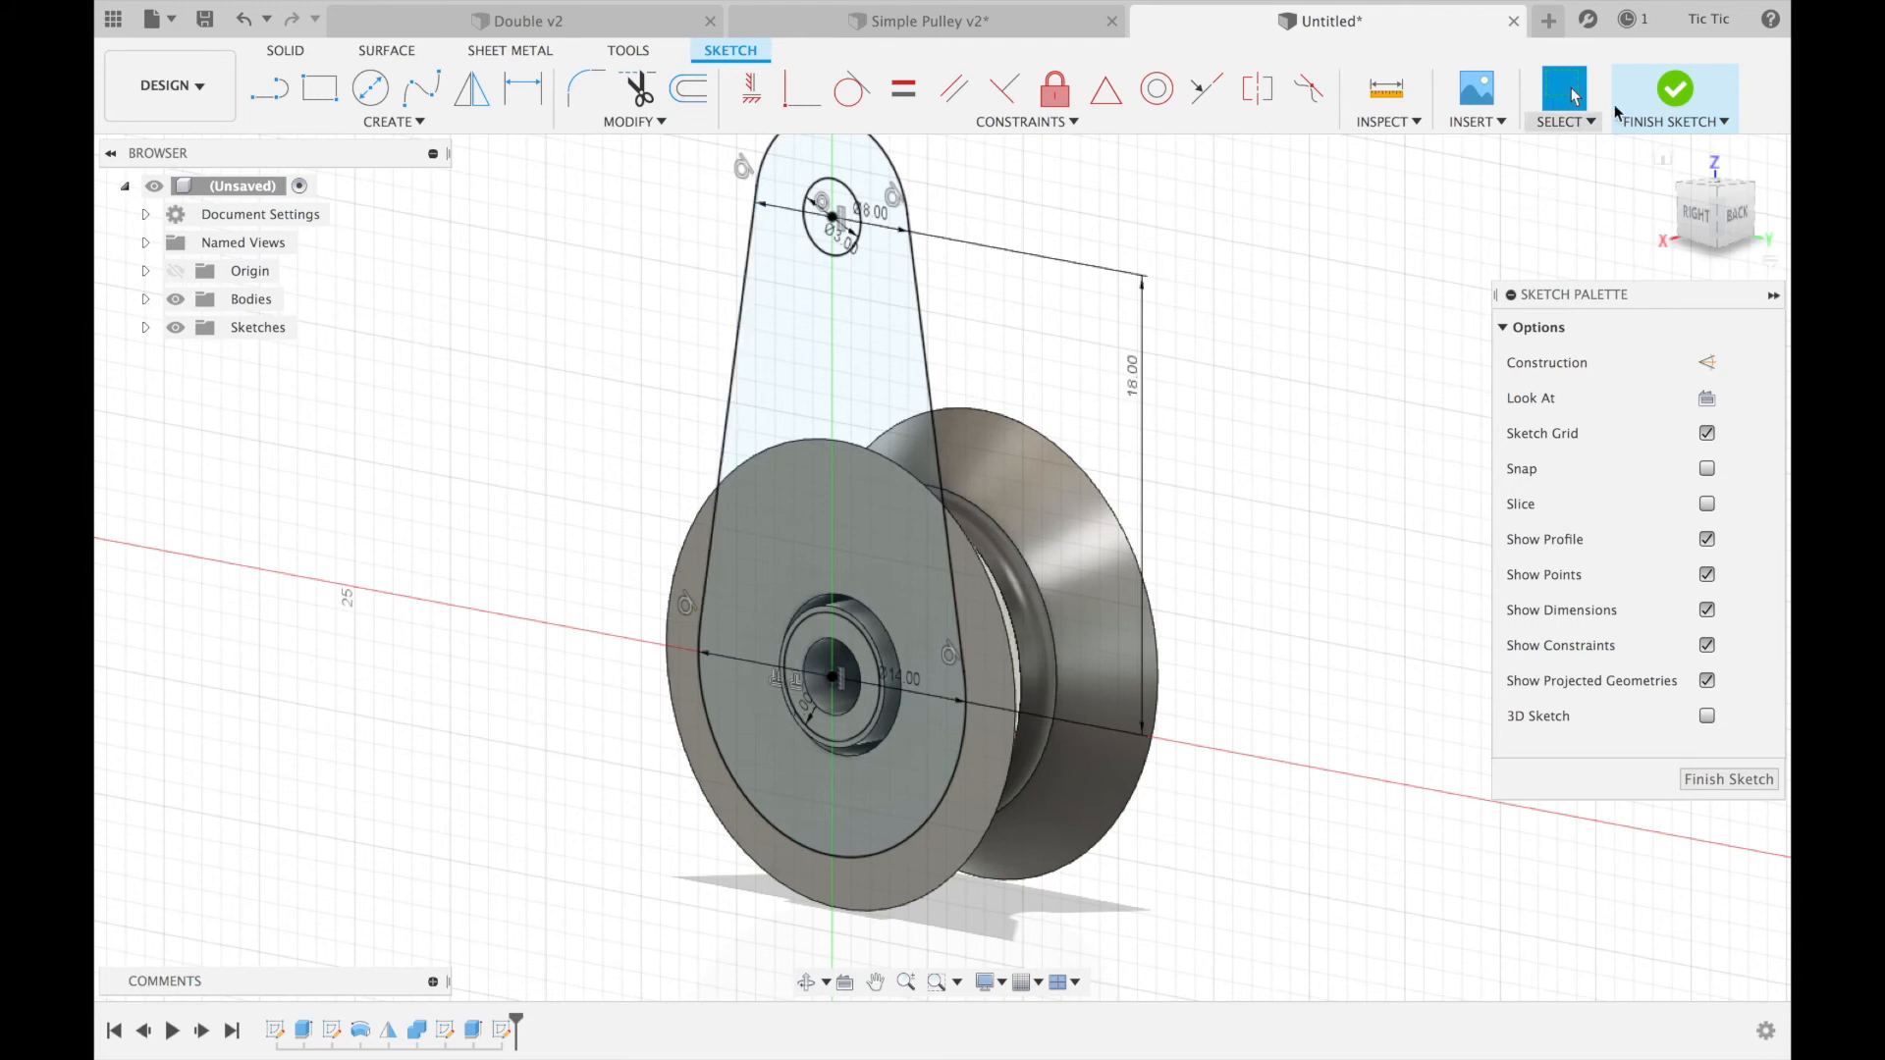
pyautogui.click(1685, 92)
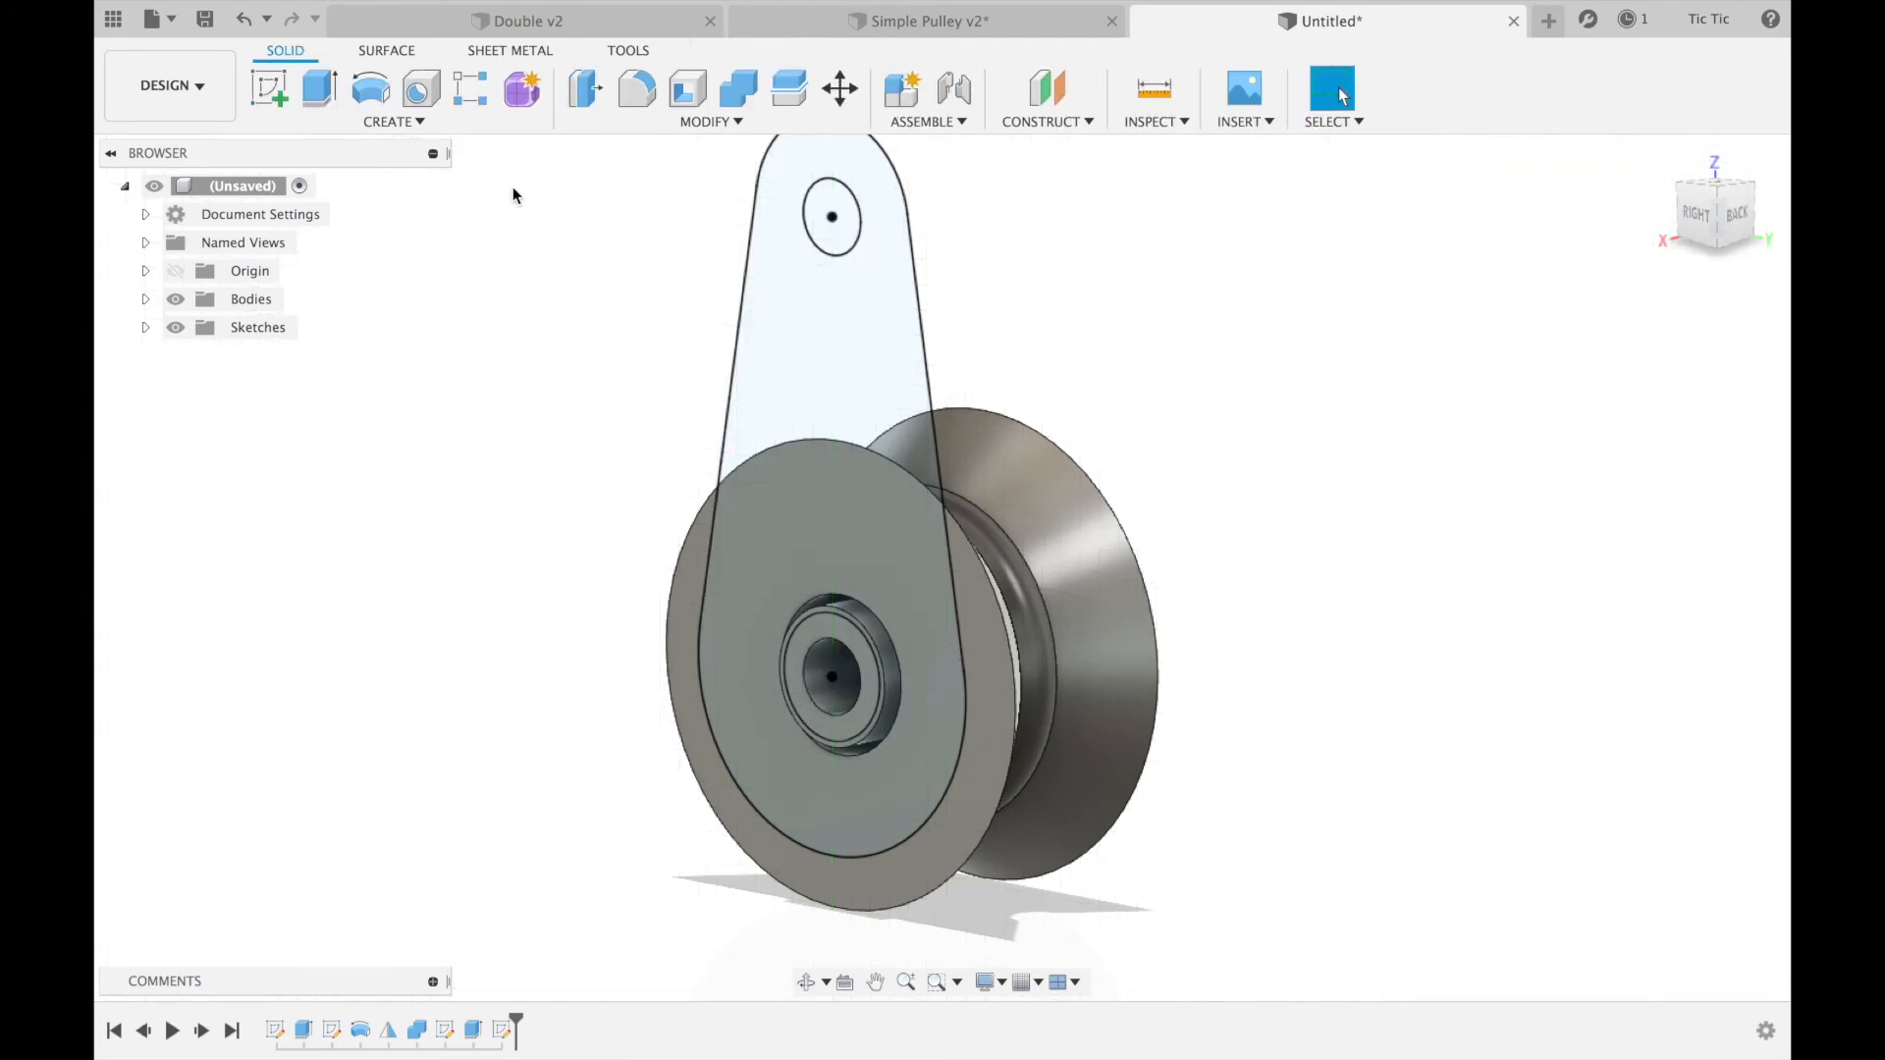
# - Extrude the bracket outline and both ring profiles around the axle hole 2 mm outward, joined to the axle sleeve, keeping both holes open
pyautogui.click(340, 87)
pyautogui.click(810, 387)
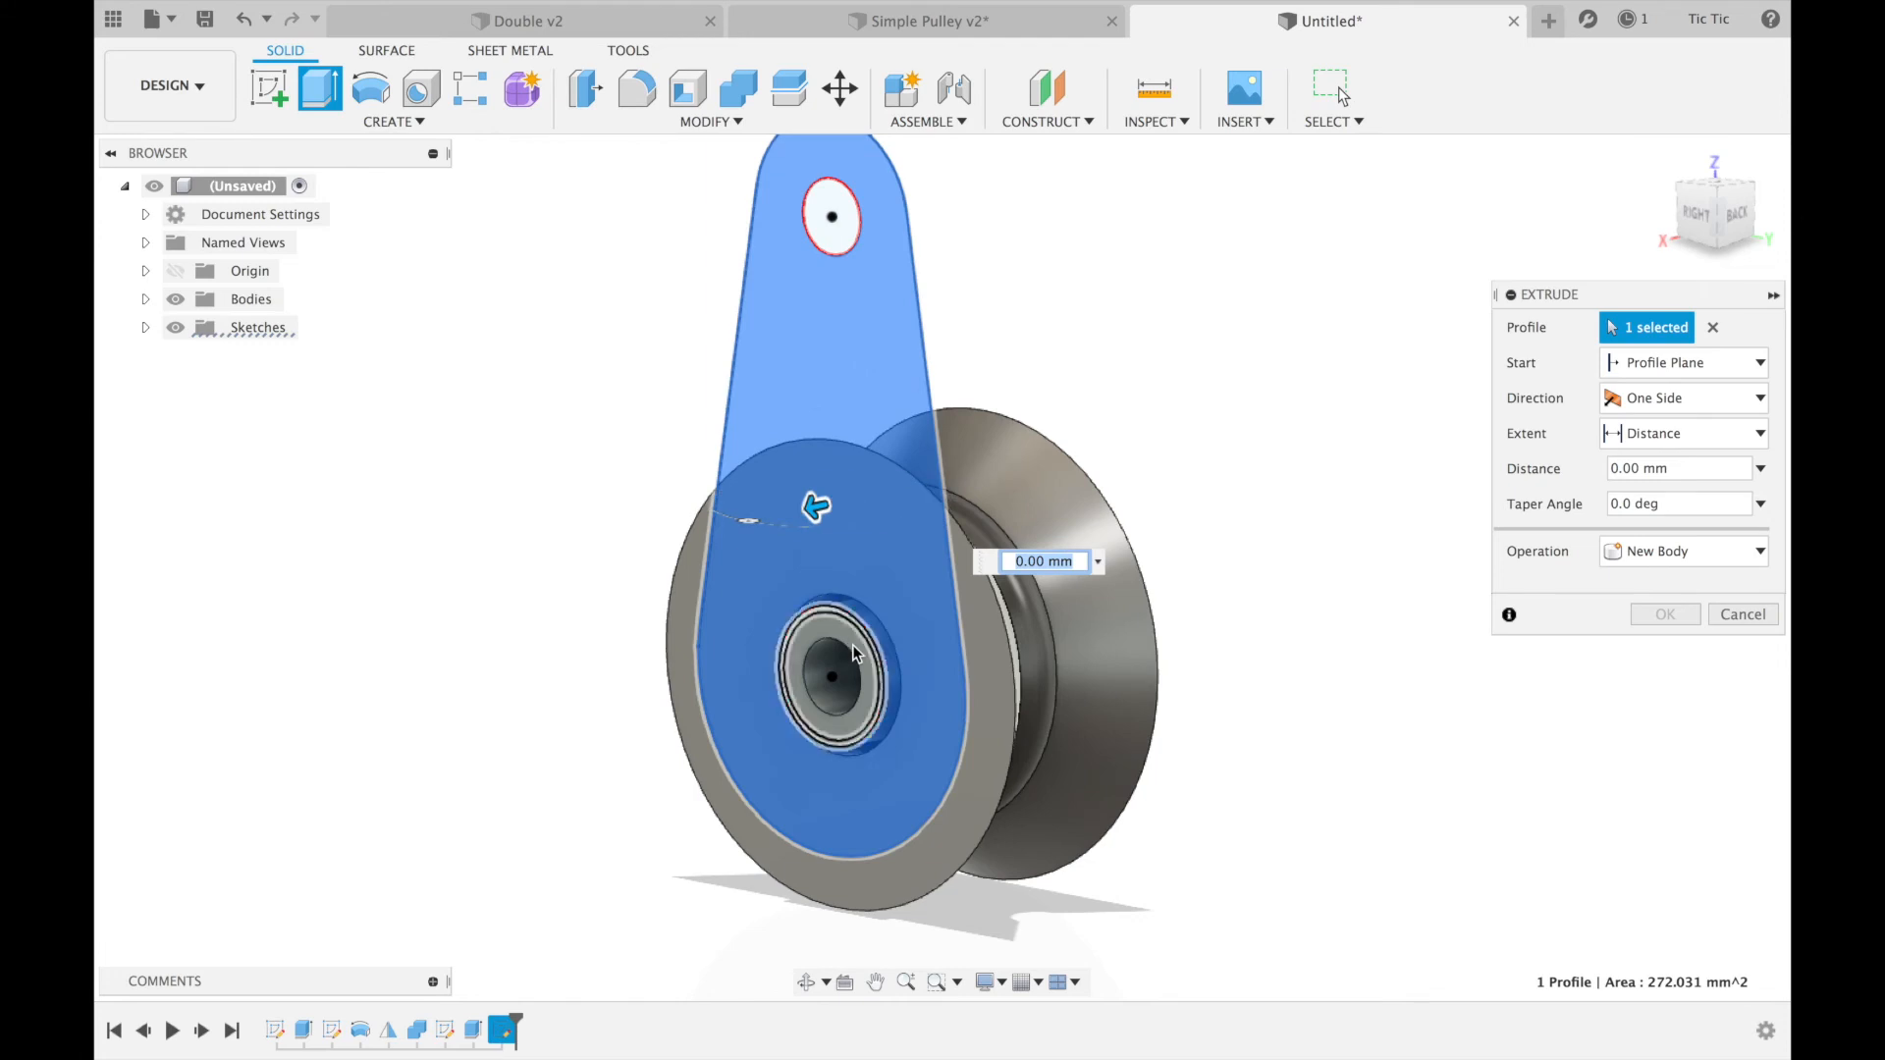
pyautogui.click(852, 652)
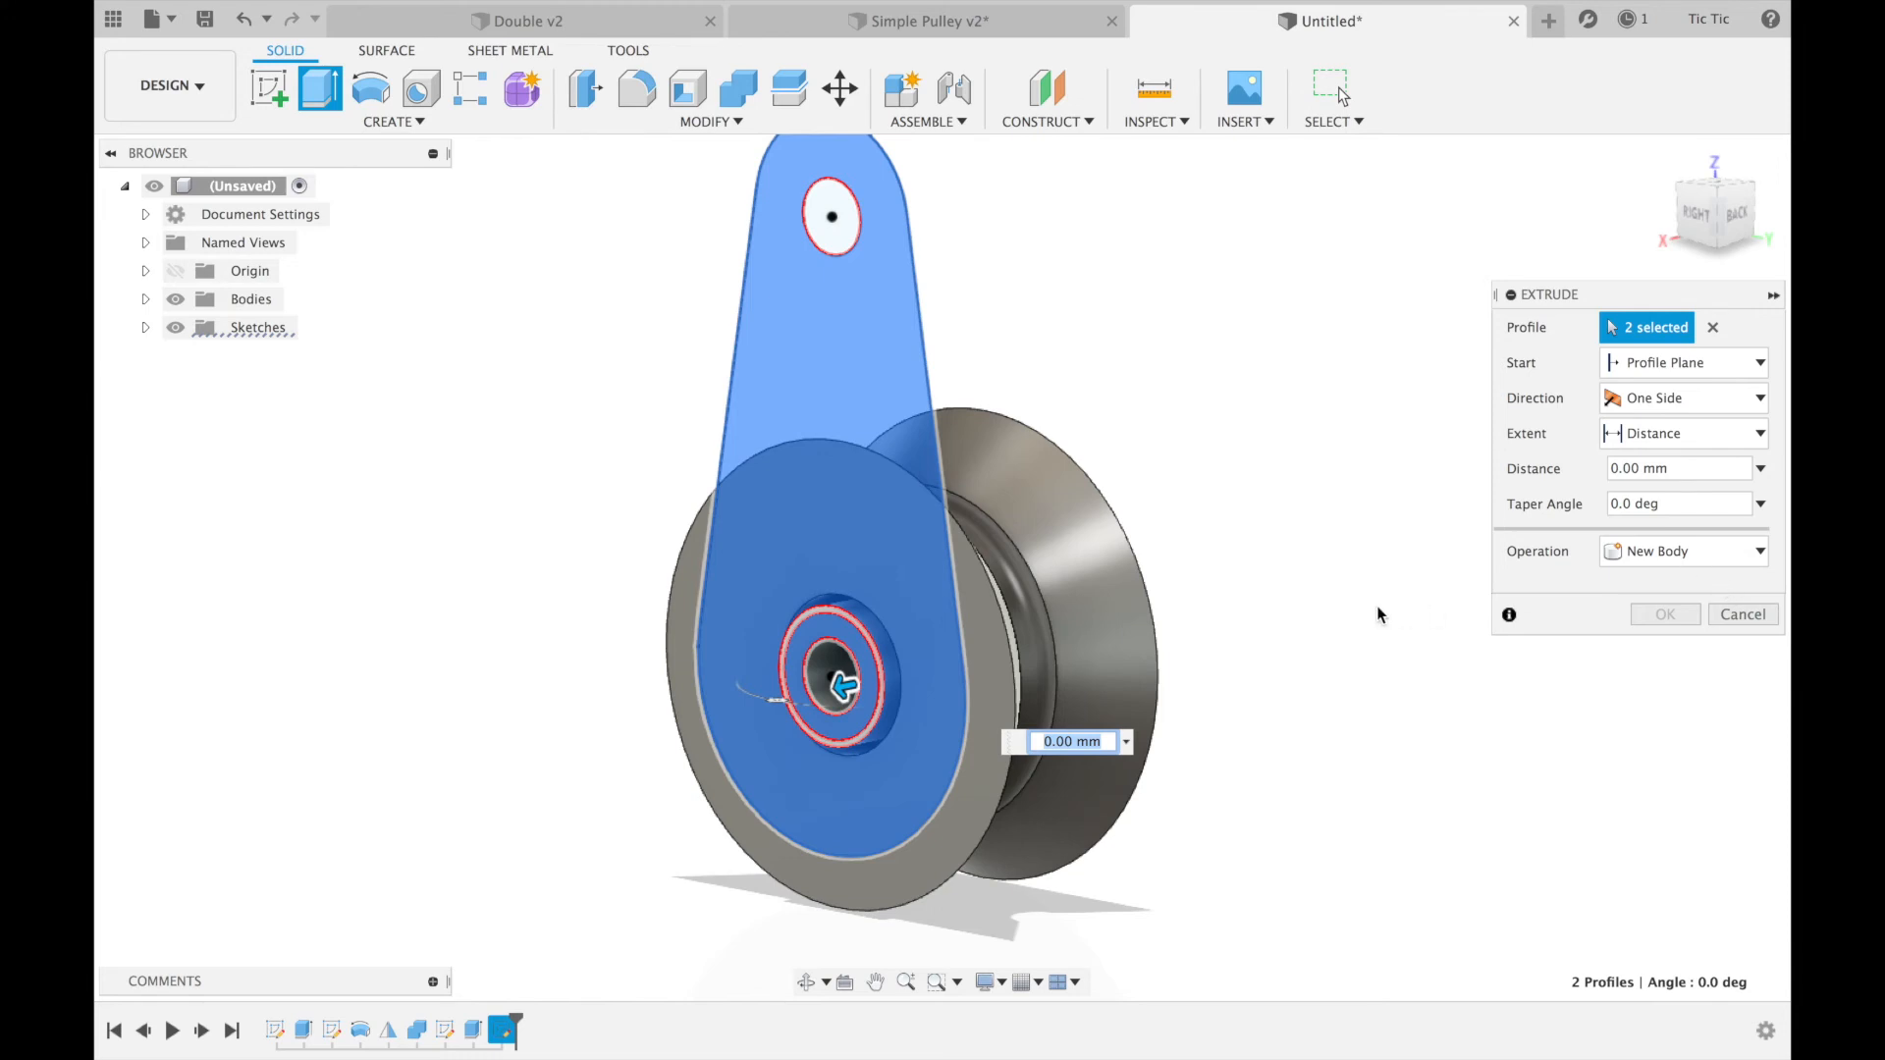
pyautogui.write('3')
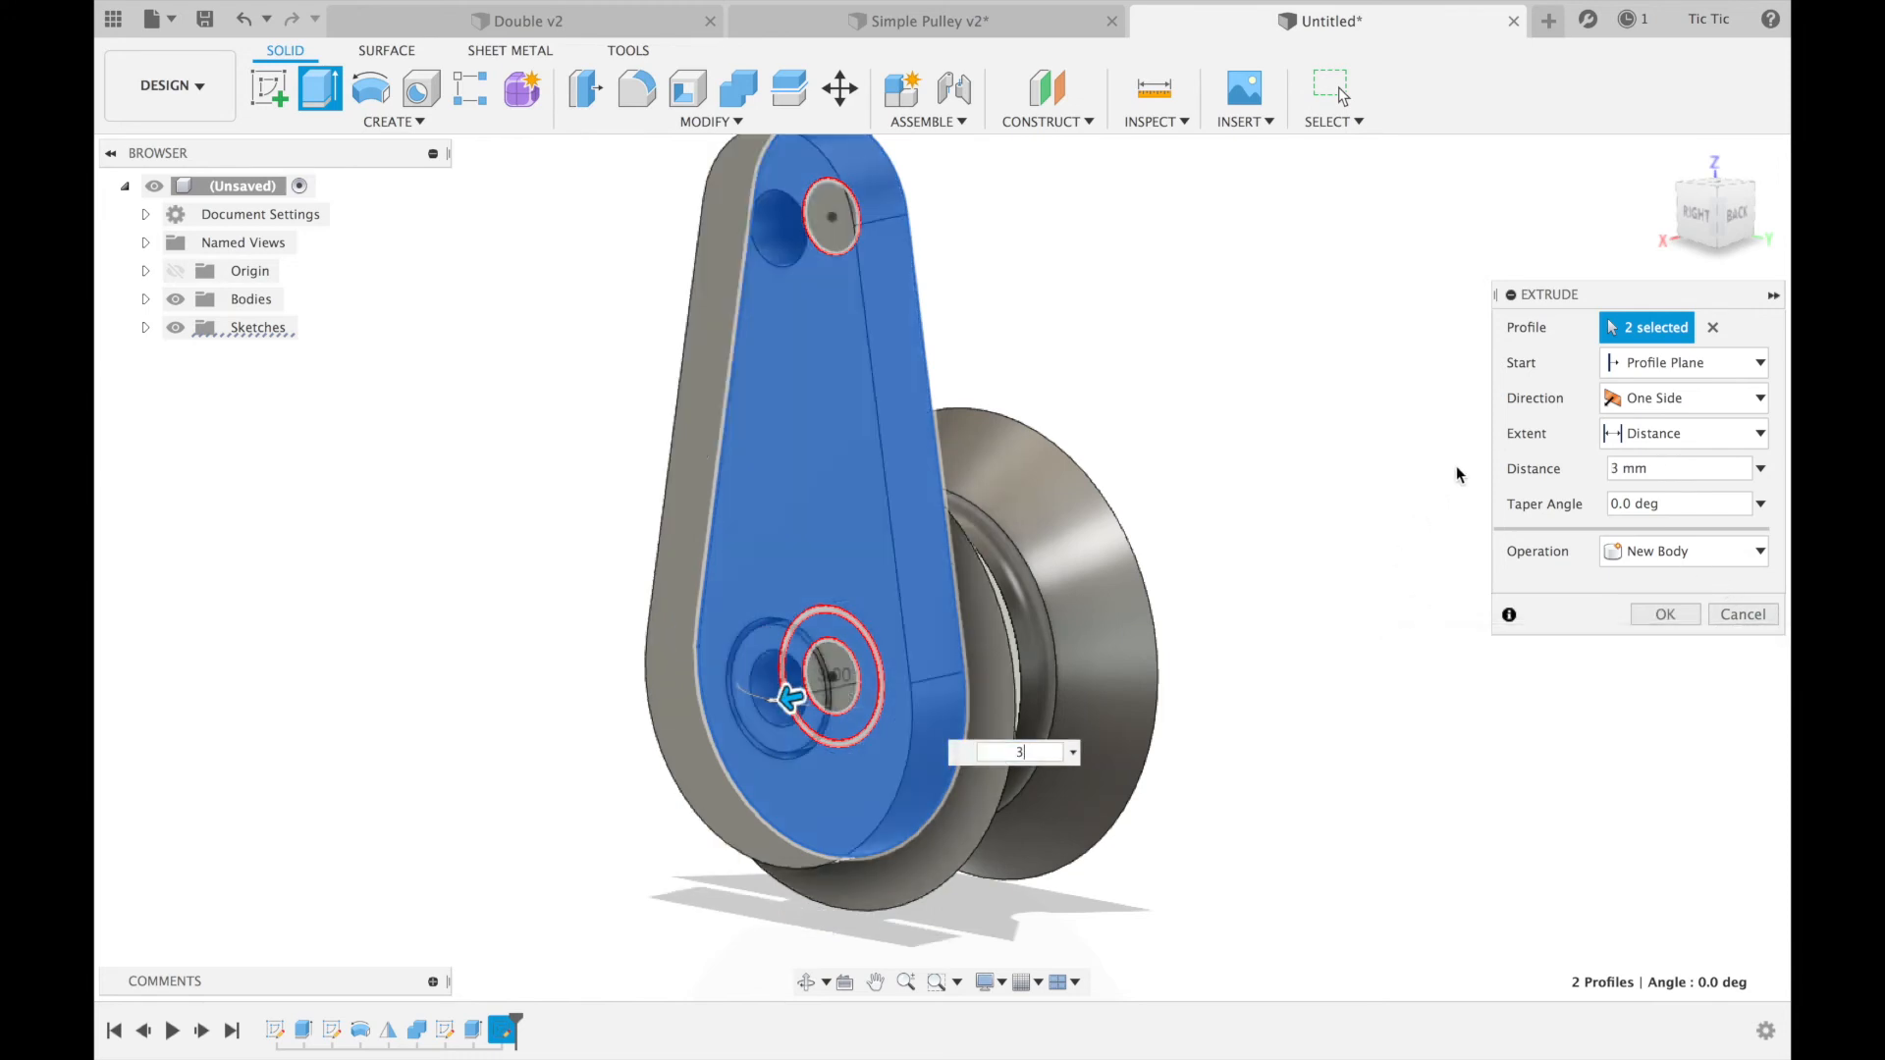
pyautogui.moveTo(1719, 218)
pyautogui.mouseDown()
pyautogui.moveTo(1649, 219)
pyautogui.moveTo(1714, 217)
pyautogui.mouseUp()
pyautogui.moveTo(1657, 469); pyautogui.dragTo(1566, 470)
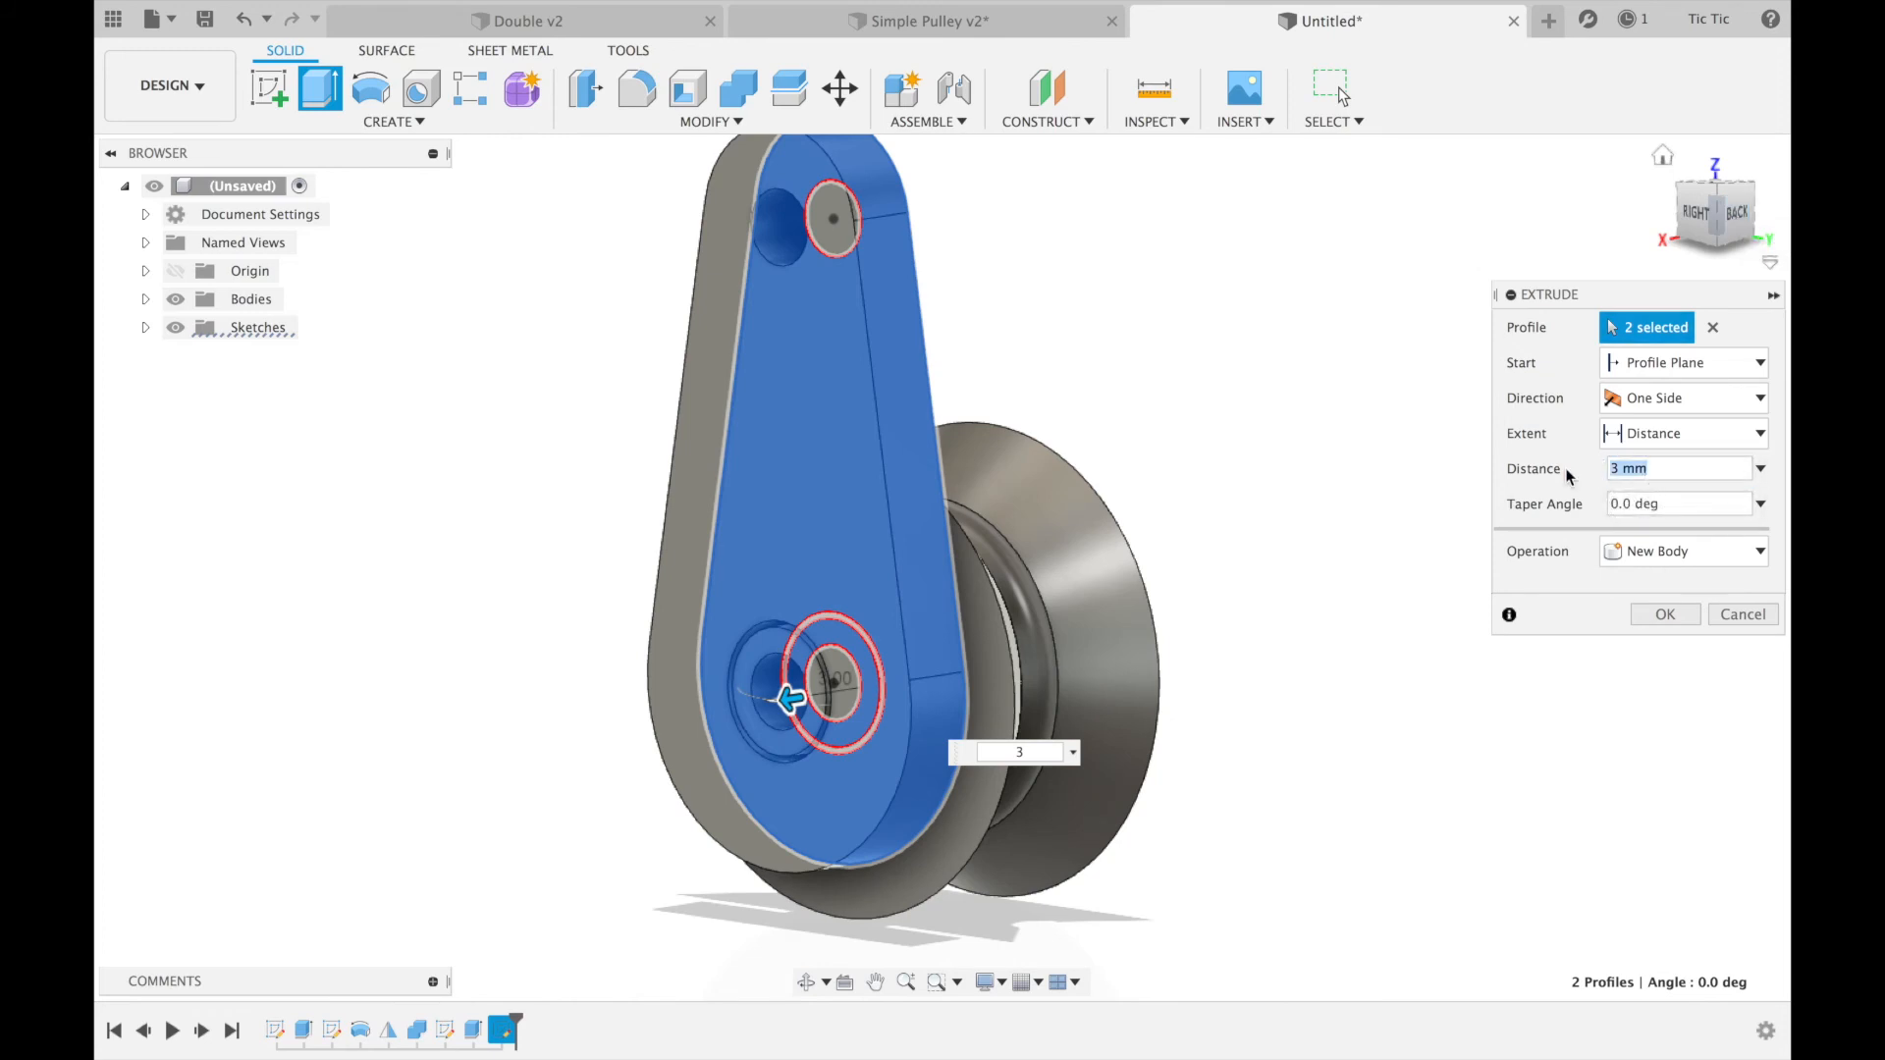
pyautogui.write('2')
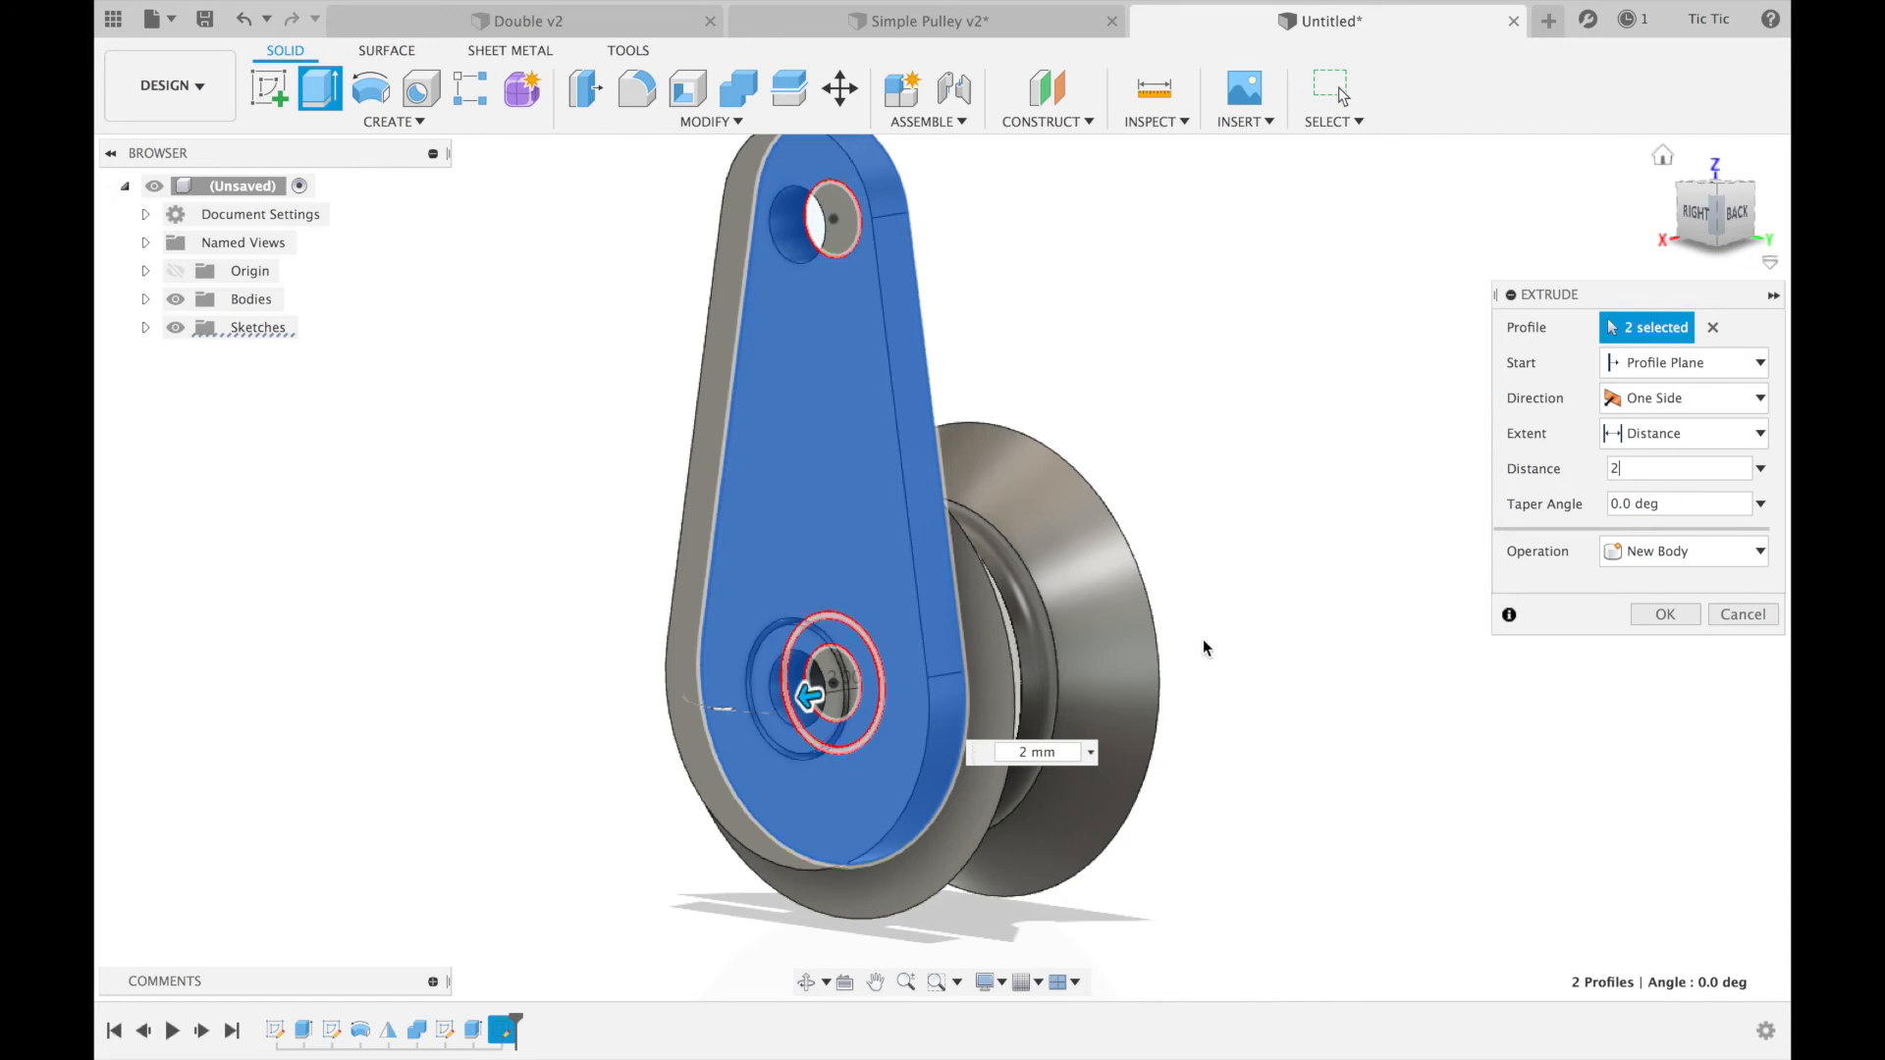
pyautogui.click(816, 643)
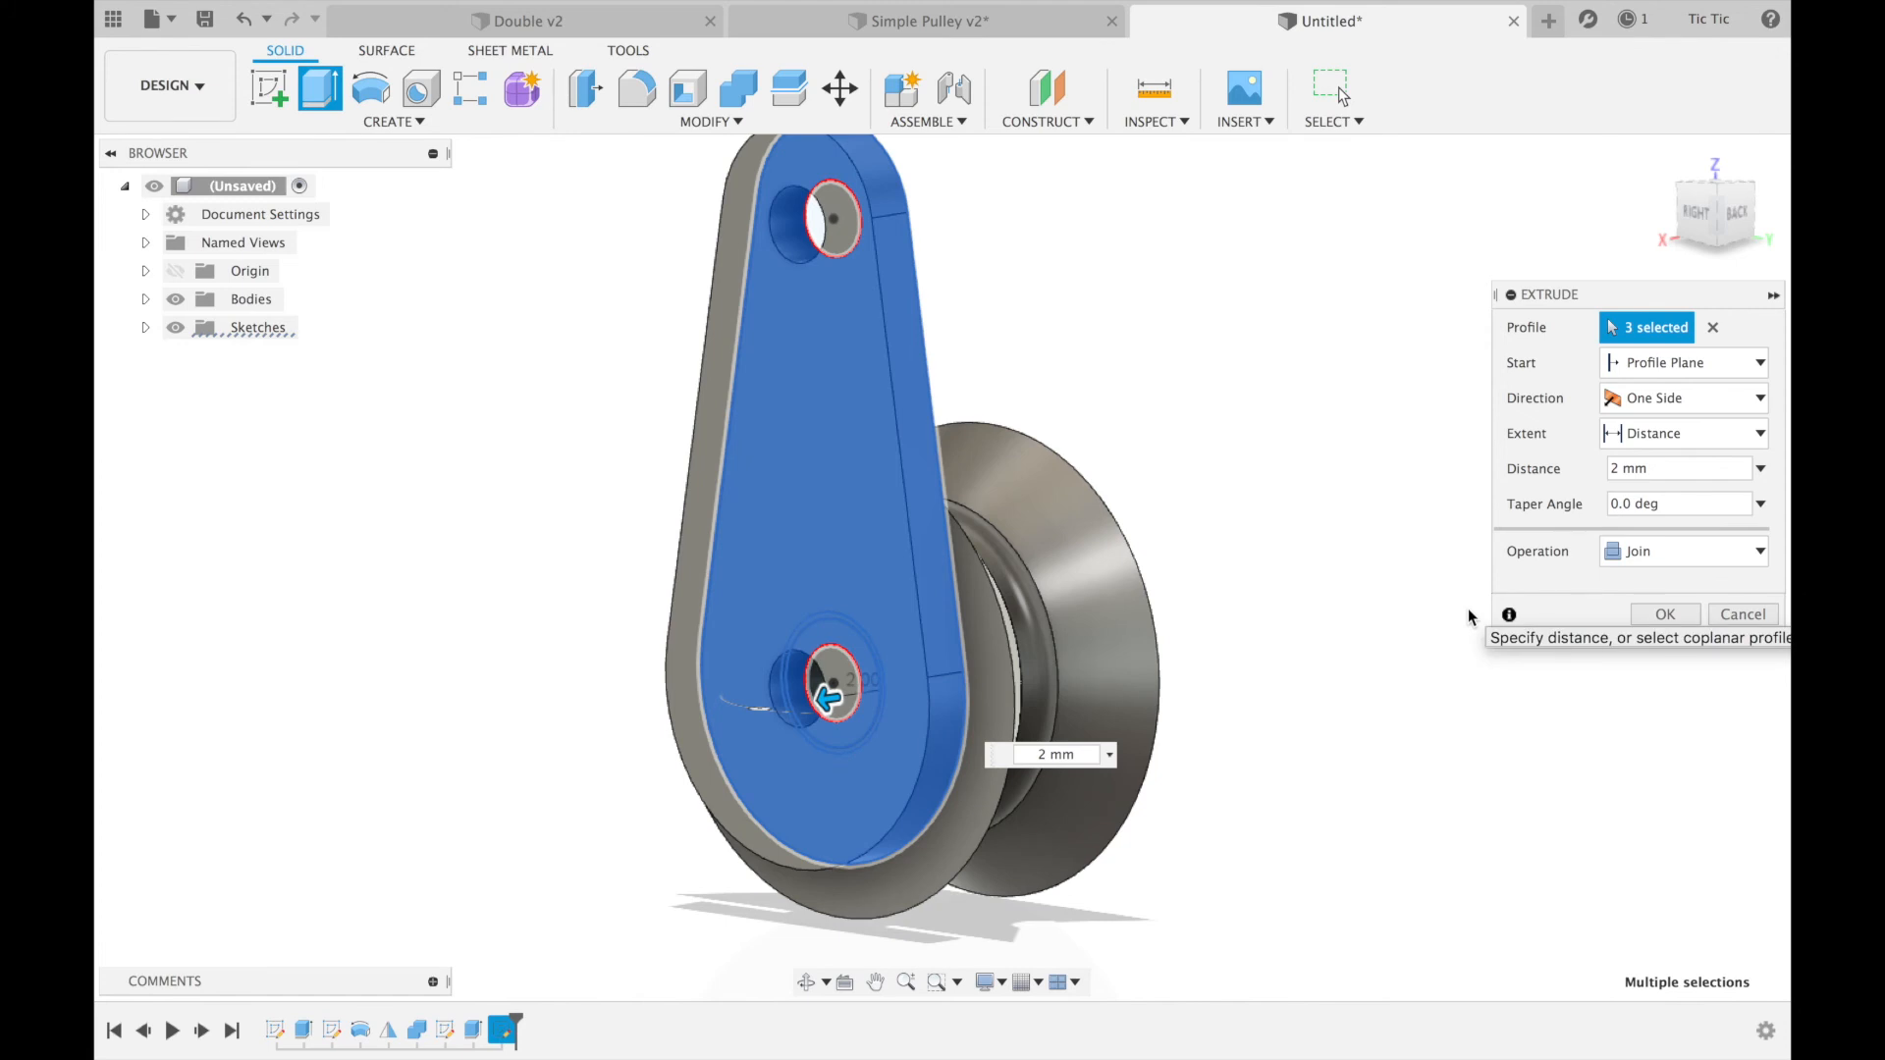
pyautogui.moveTo(1711, 230)
pyautogui.mouseDown()
pyautogui.moveTo(1654, 239)
pyautogui.moveTo(1709, 228)
pyautogui.mouseUp()
pyautogui.click(1666, 615)
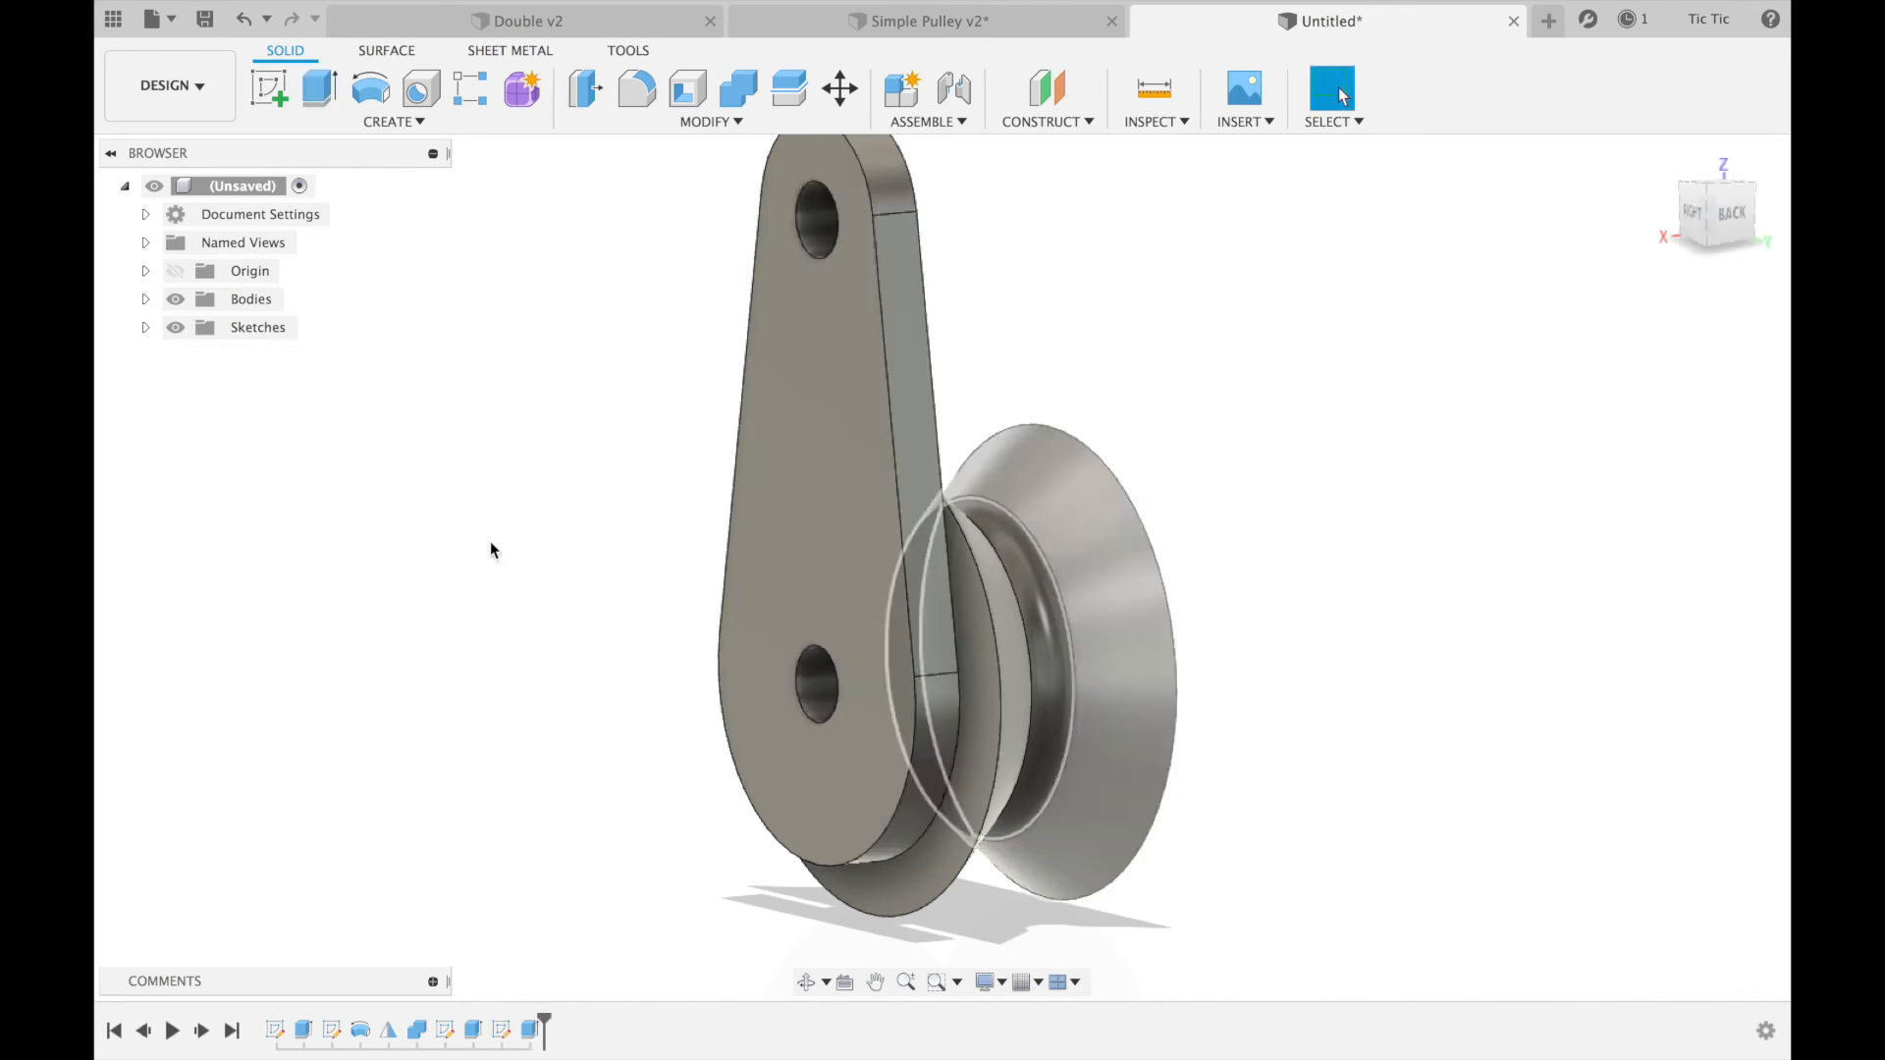
# - Hide the wheel body to expose the bracket's inner face and axle sleeve
pyautogui.click(145, 299)
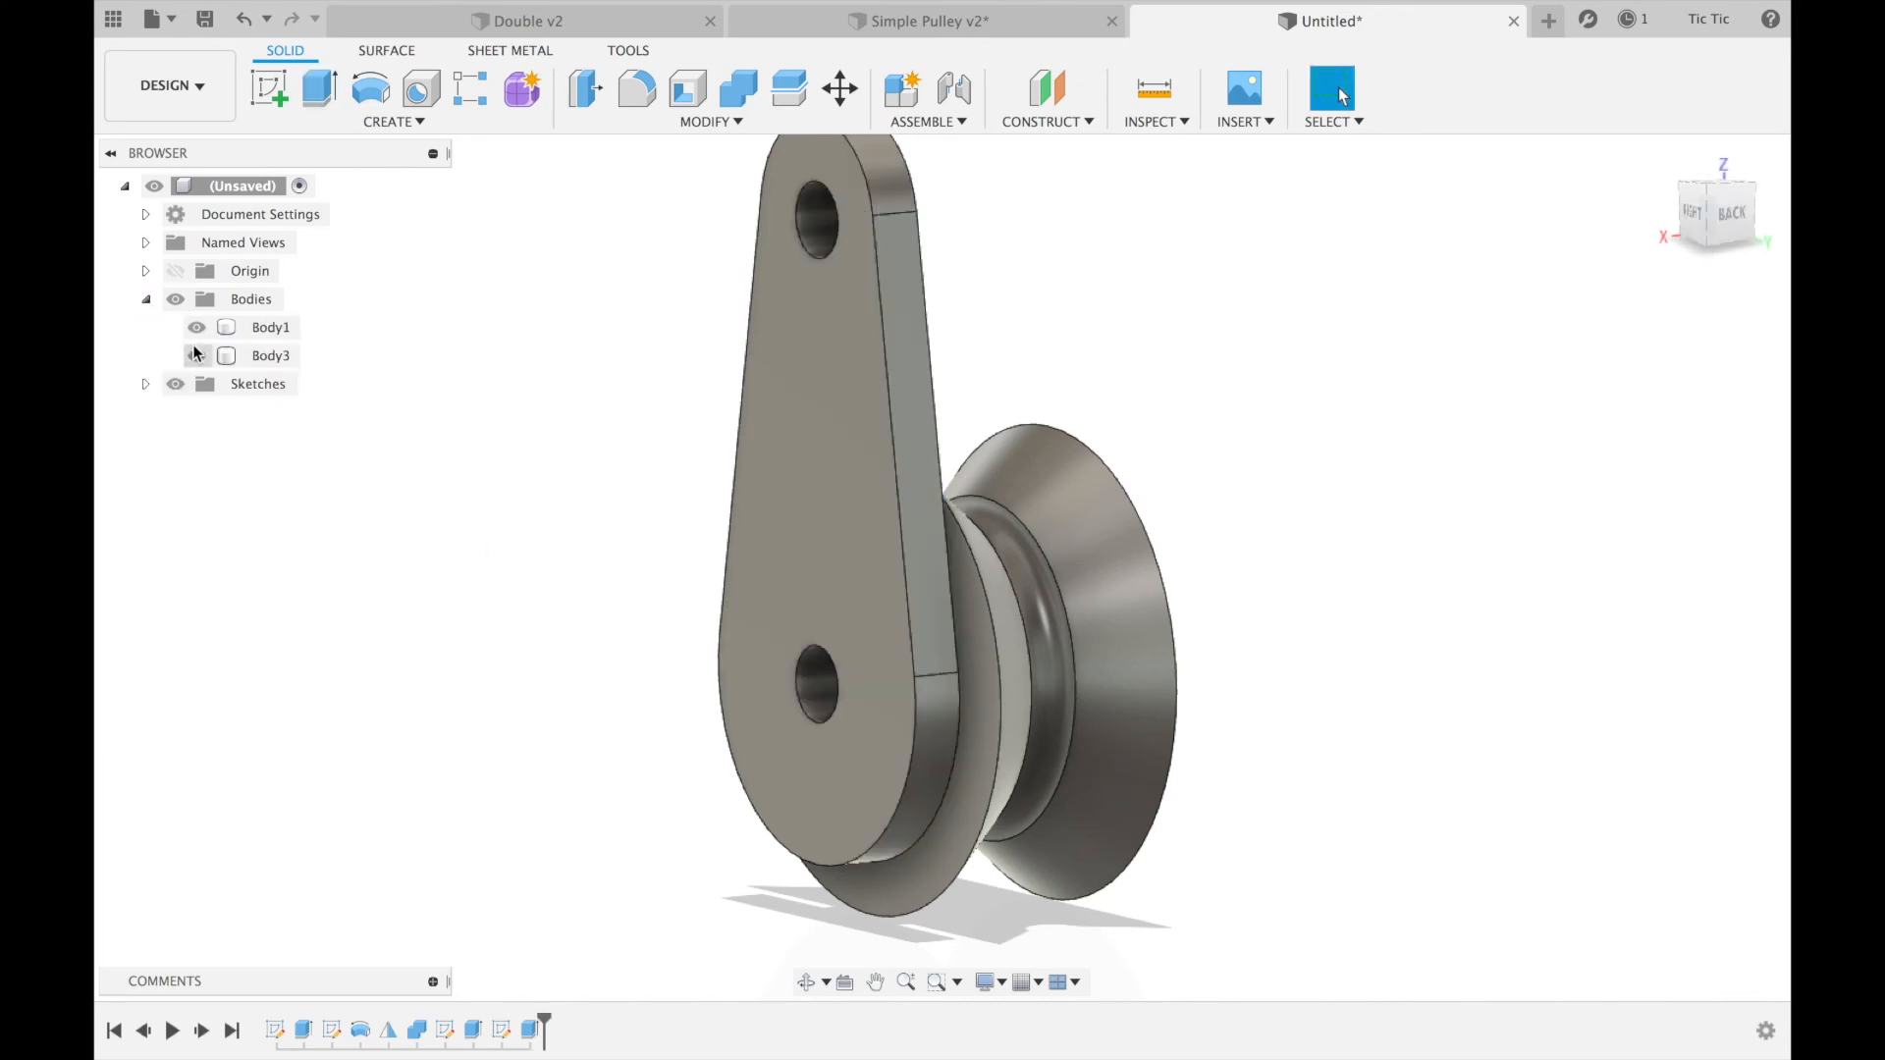
pyautogui.click(197, 355)
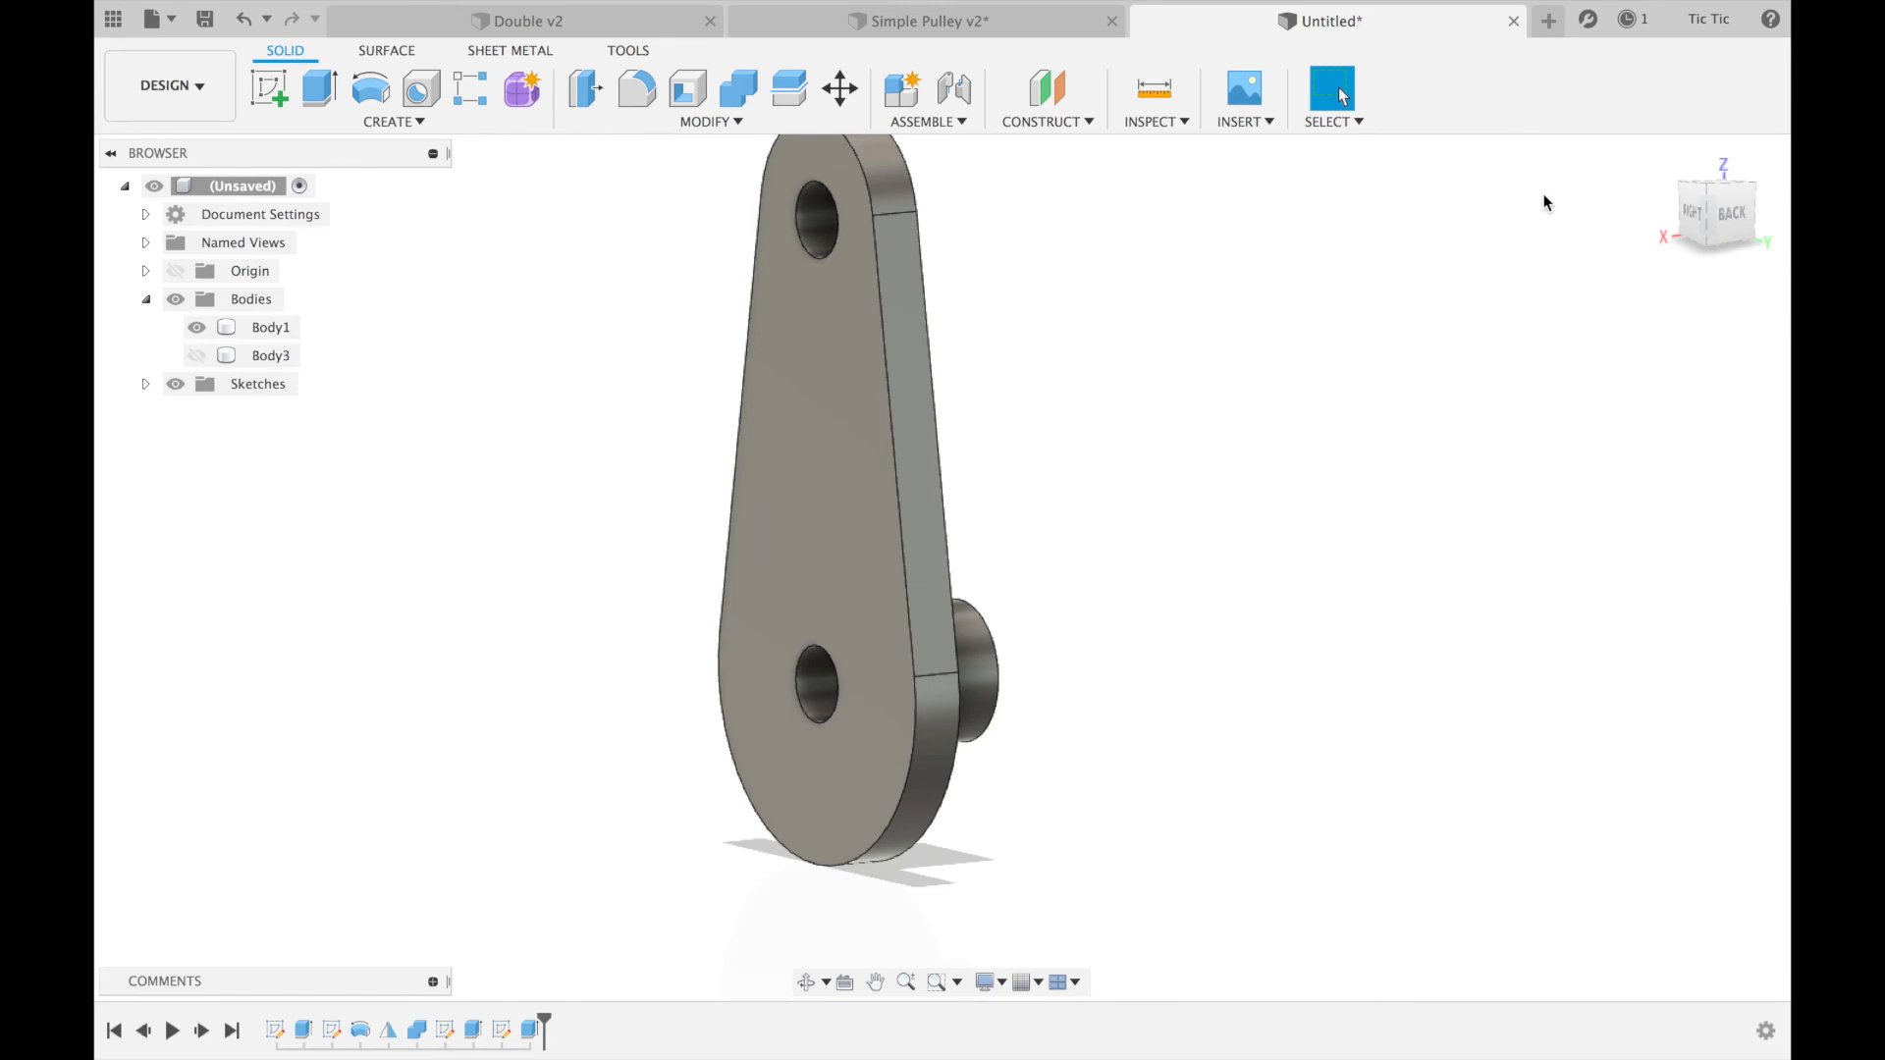
pyautogui.moveTo(1725, 229); pyautogui.dragTo(1623, 233)
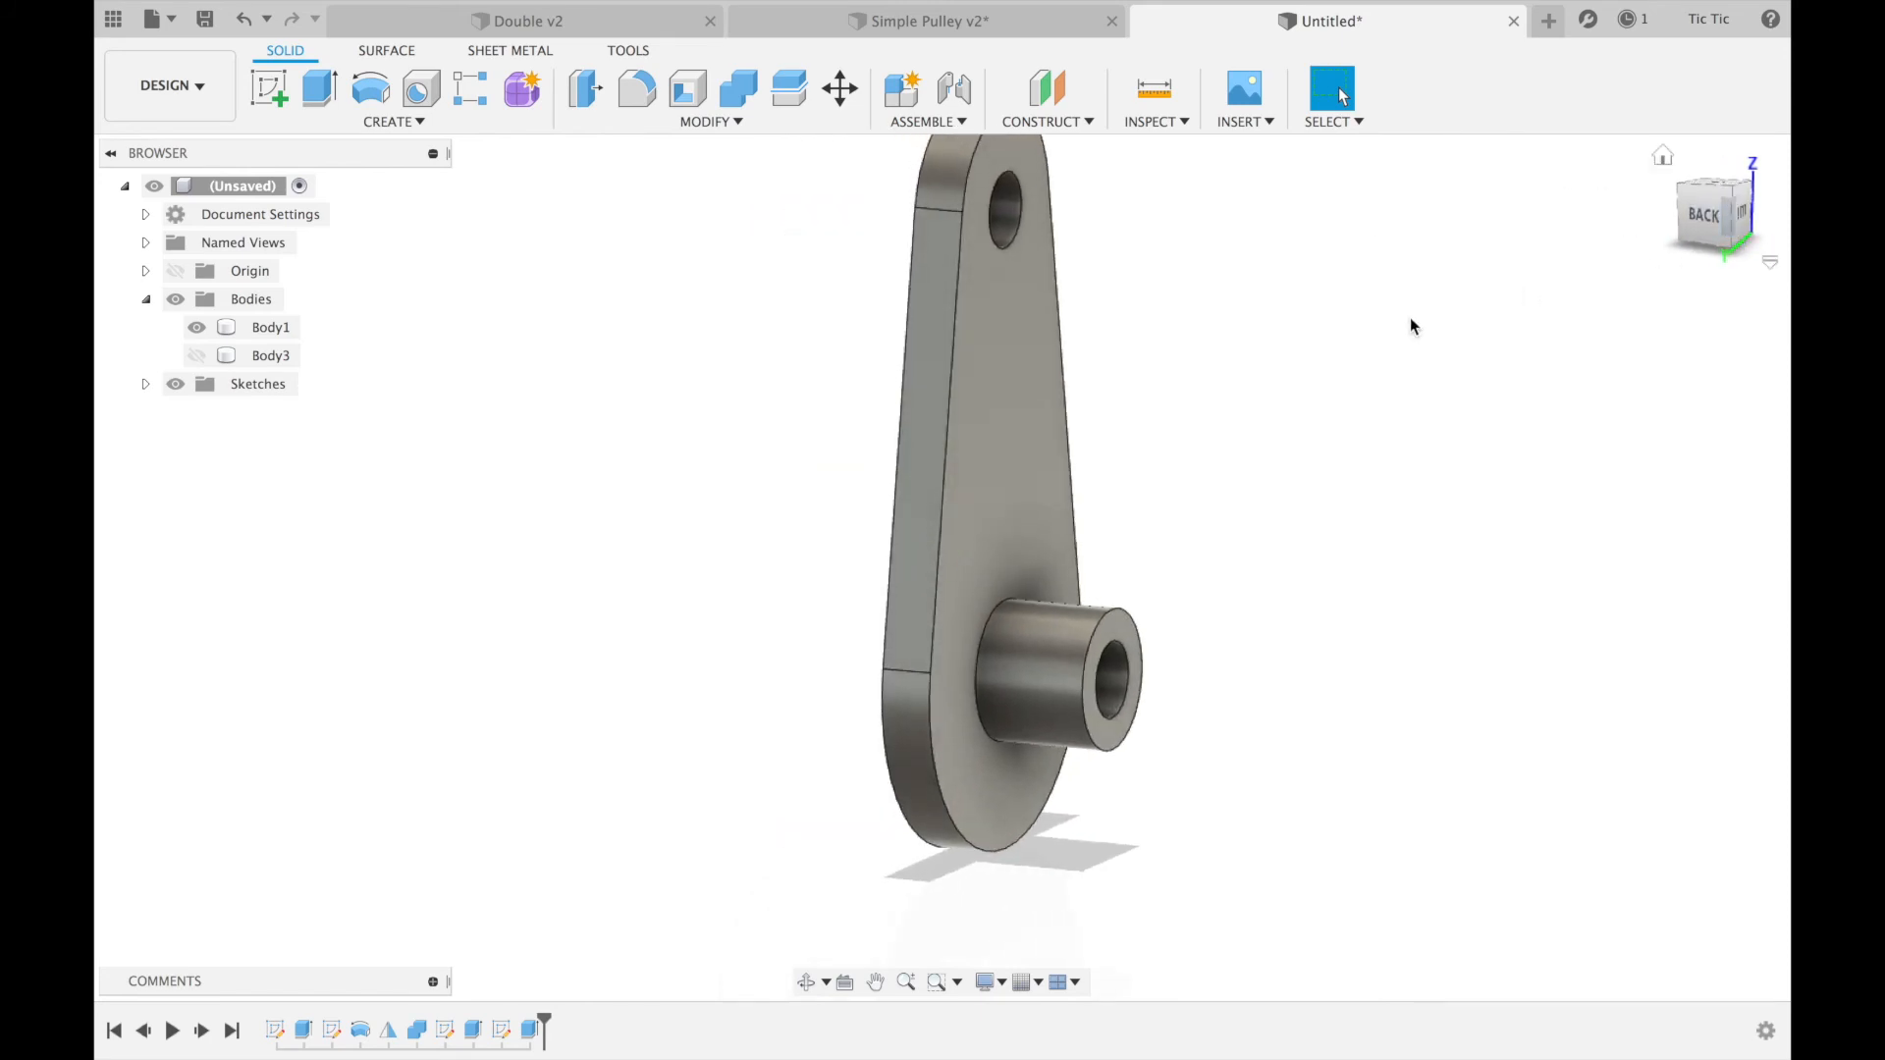
pyautogui.scroll(2, 1394, 329)
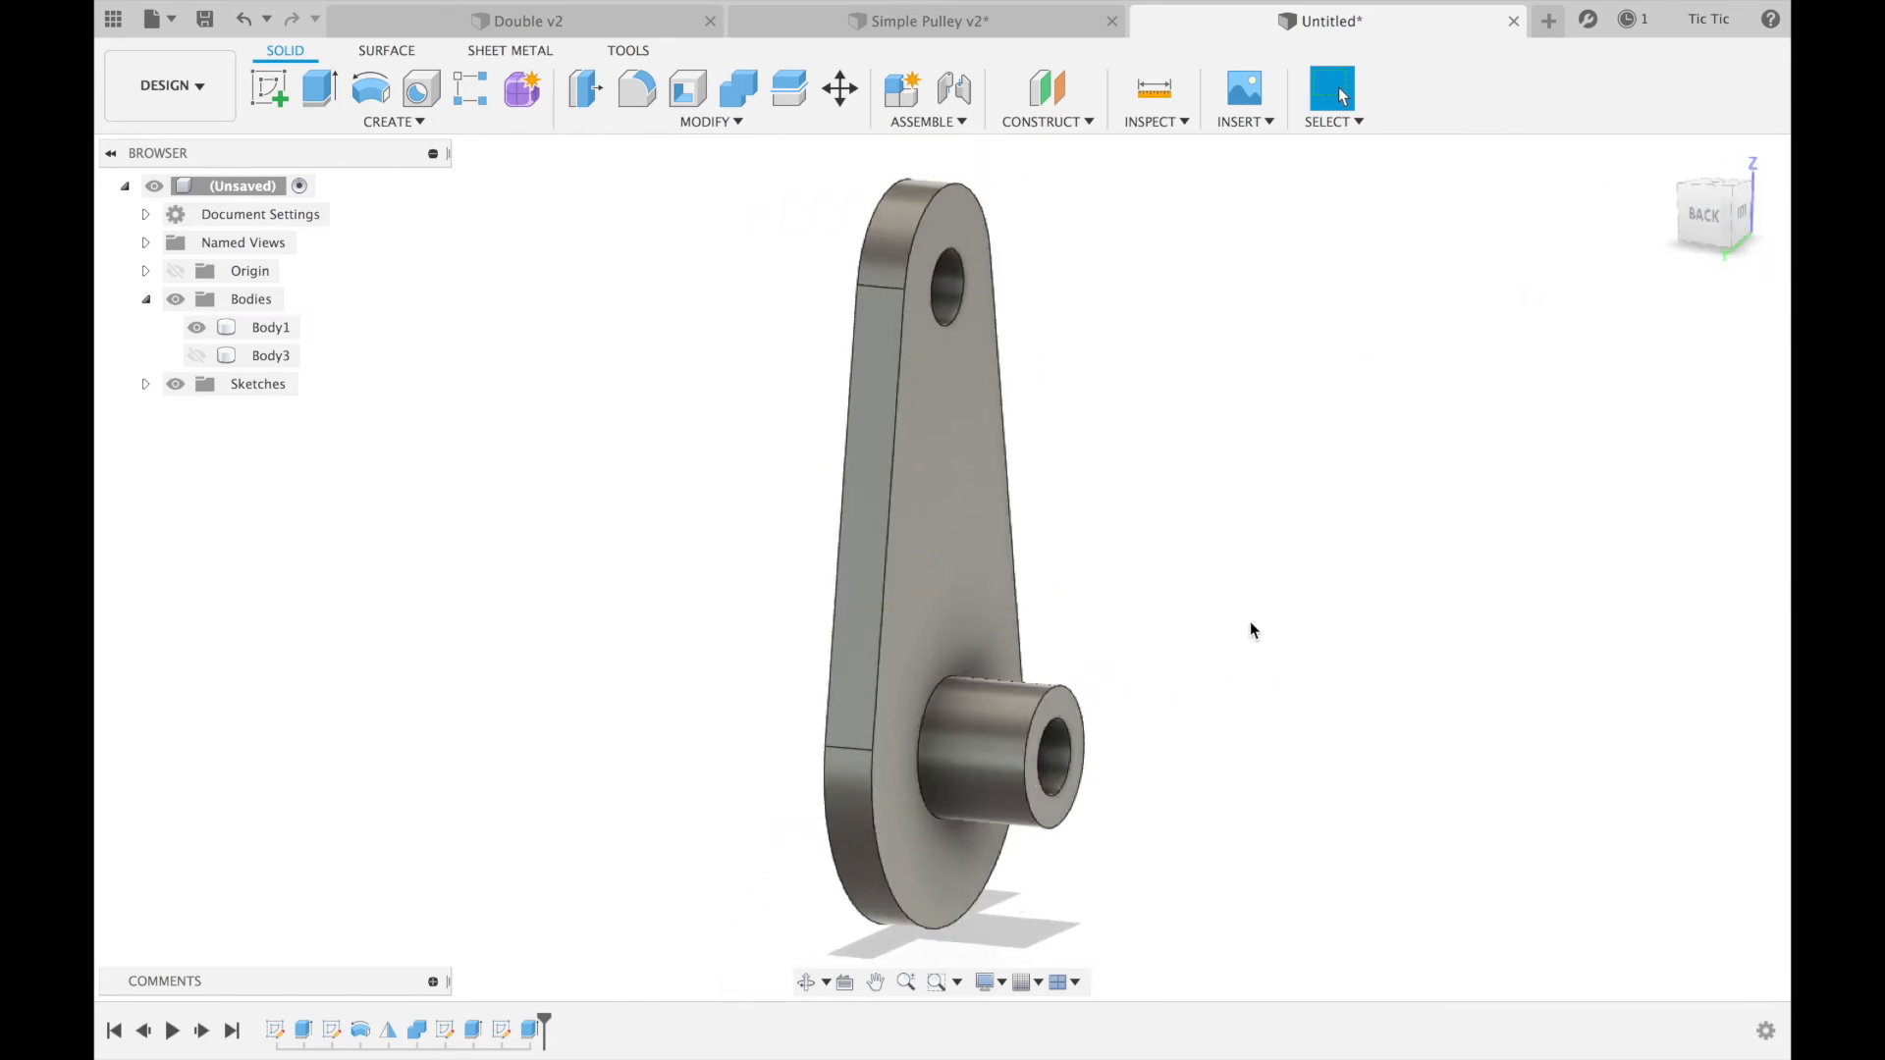
pyautogui.hscroll(2, 1250, 624)
# - Sketch a 5 mm diameter circle concentric with the hanging hole on the bracket's inner face and finish the sketch
pyautogui.press('c')
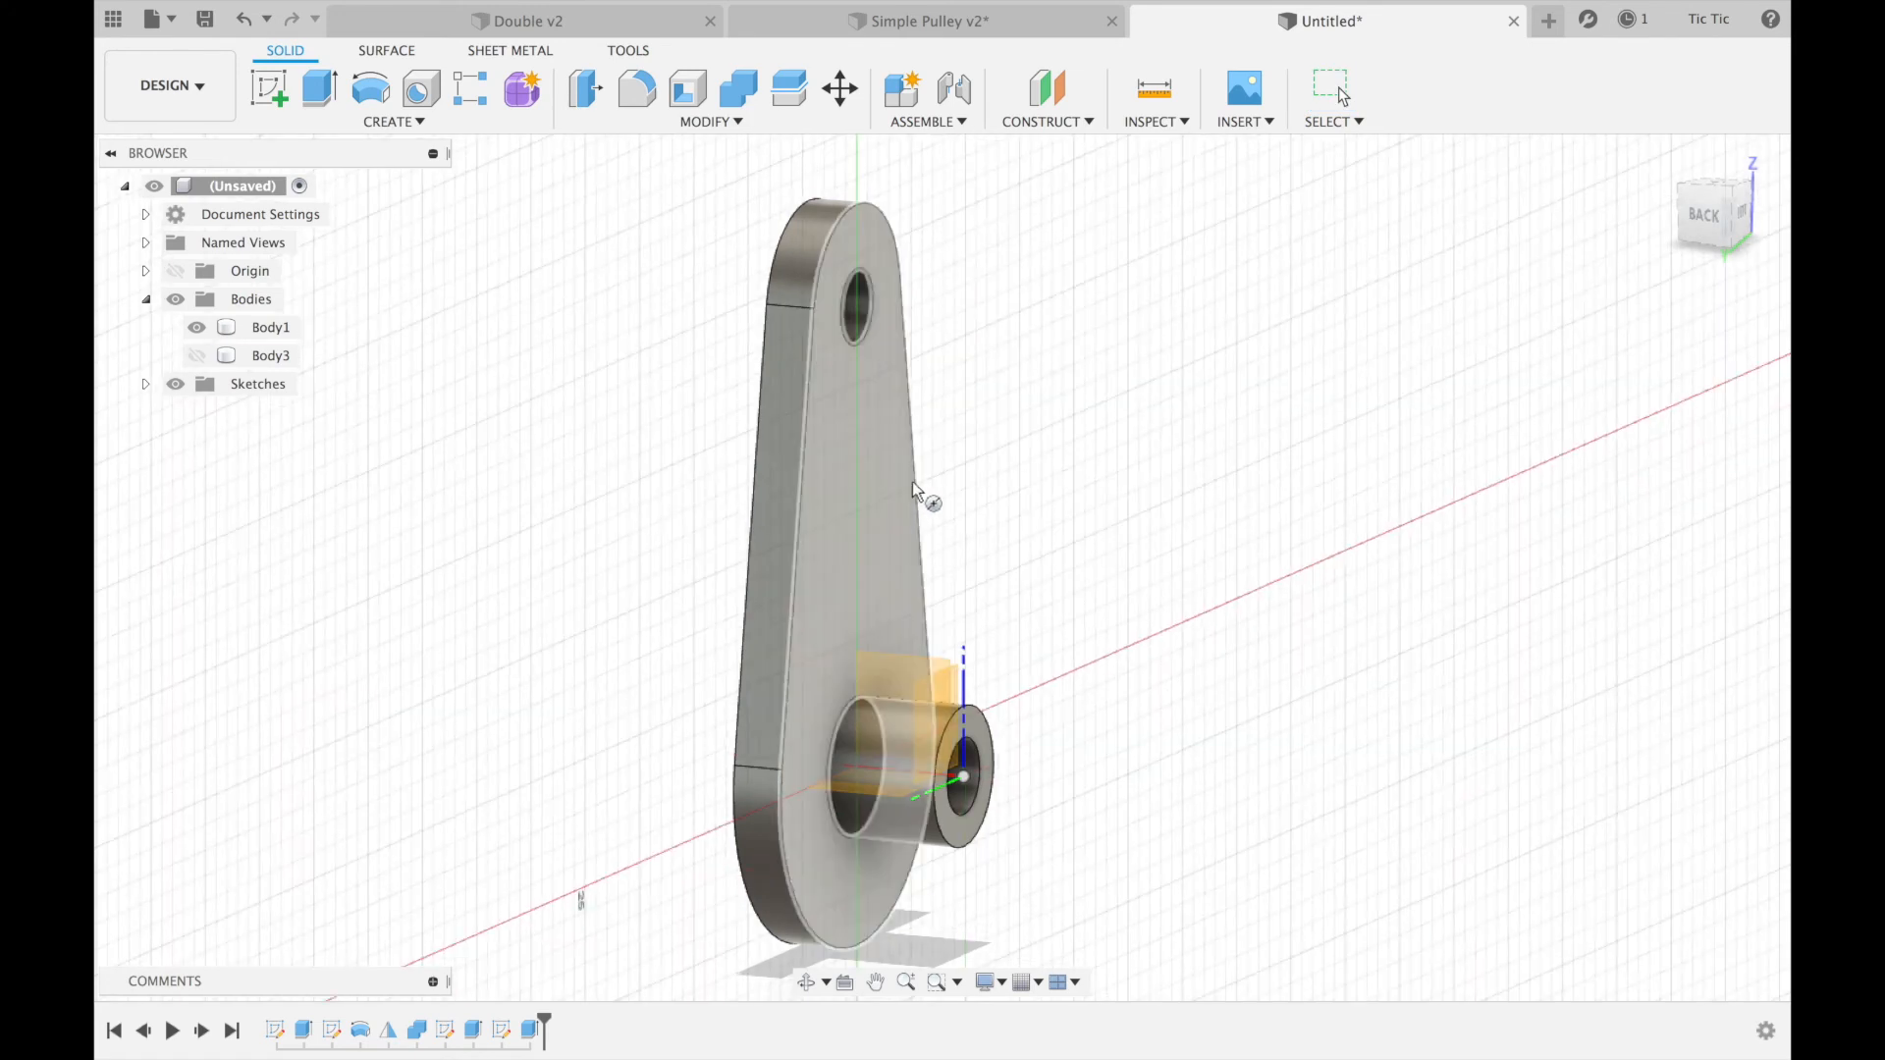
pyautogui.click(900, 494)
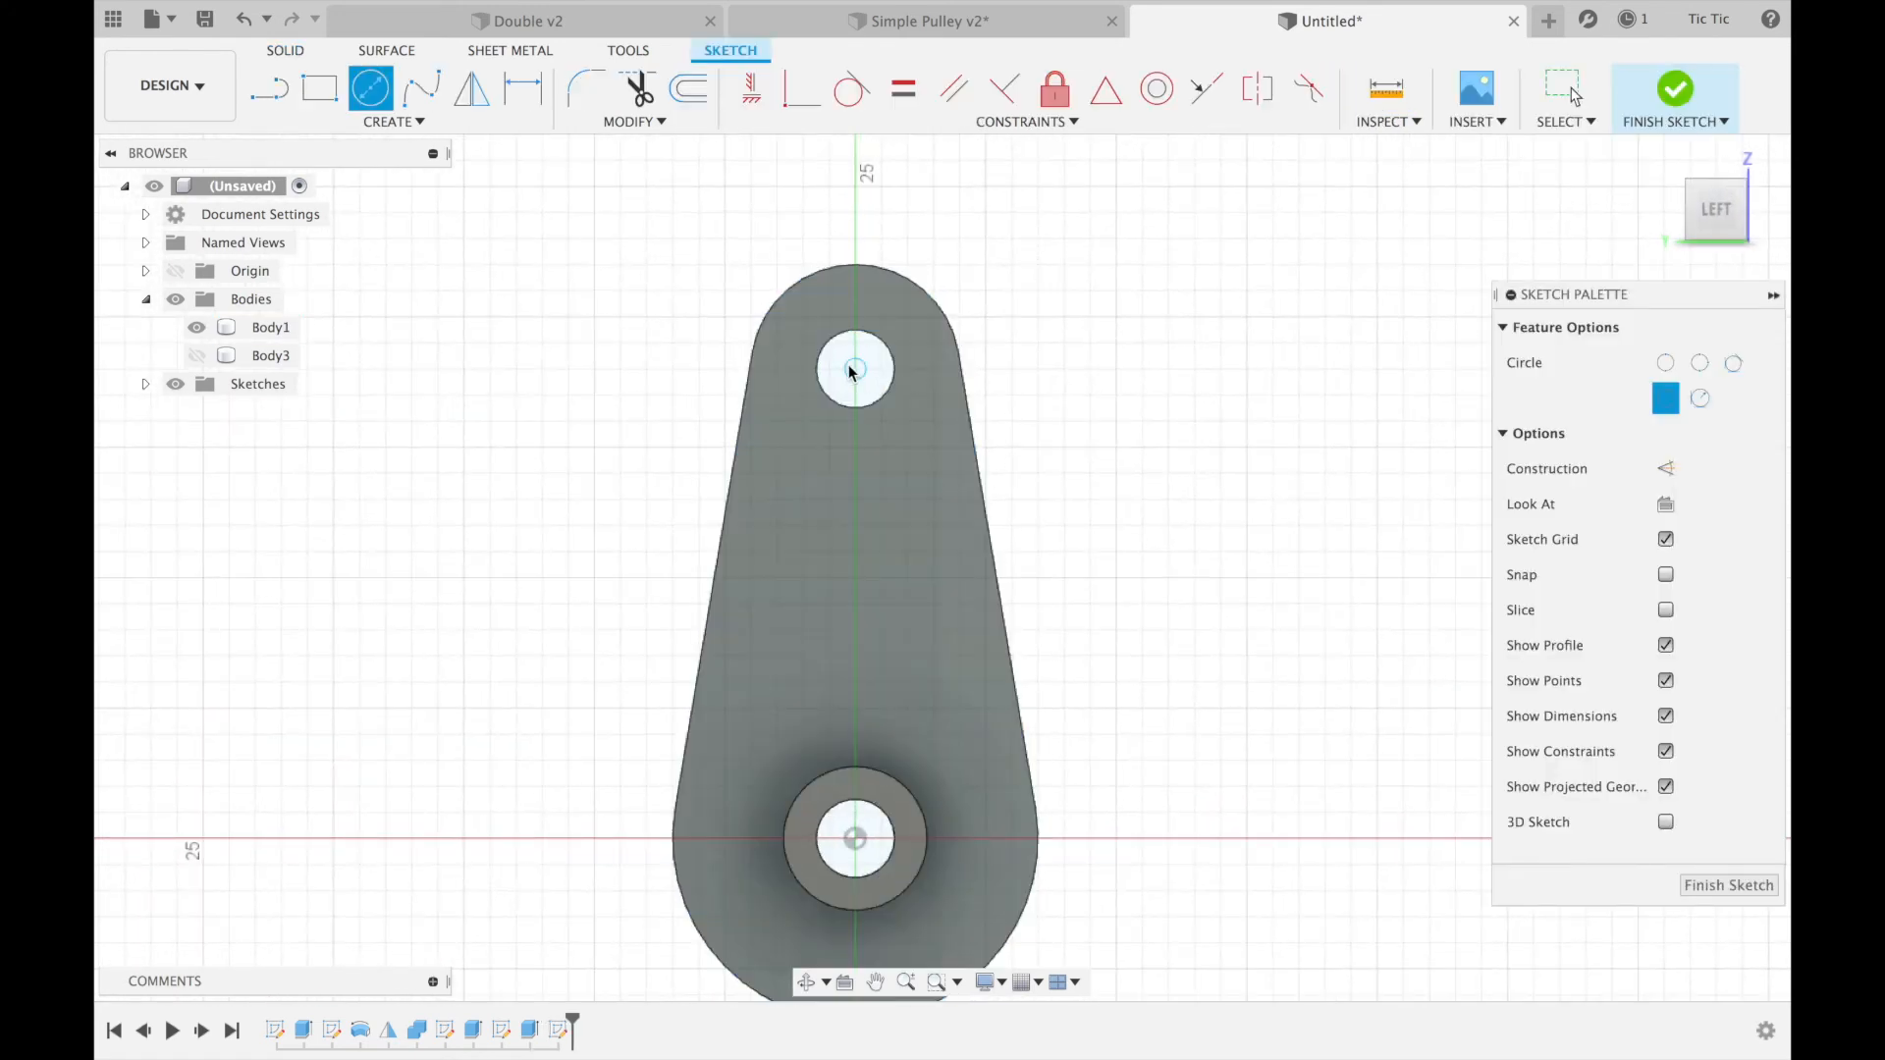
pyautogui.click(855, 369)
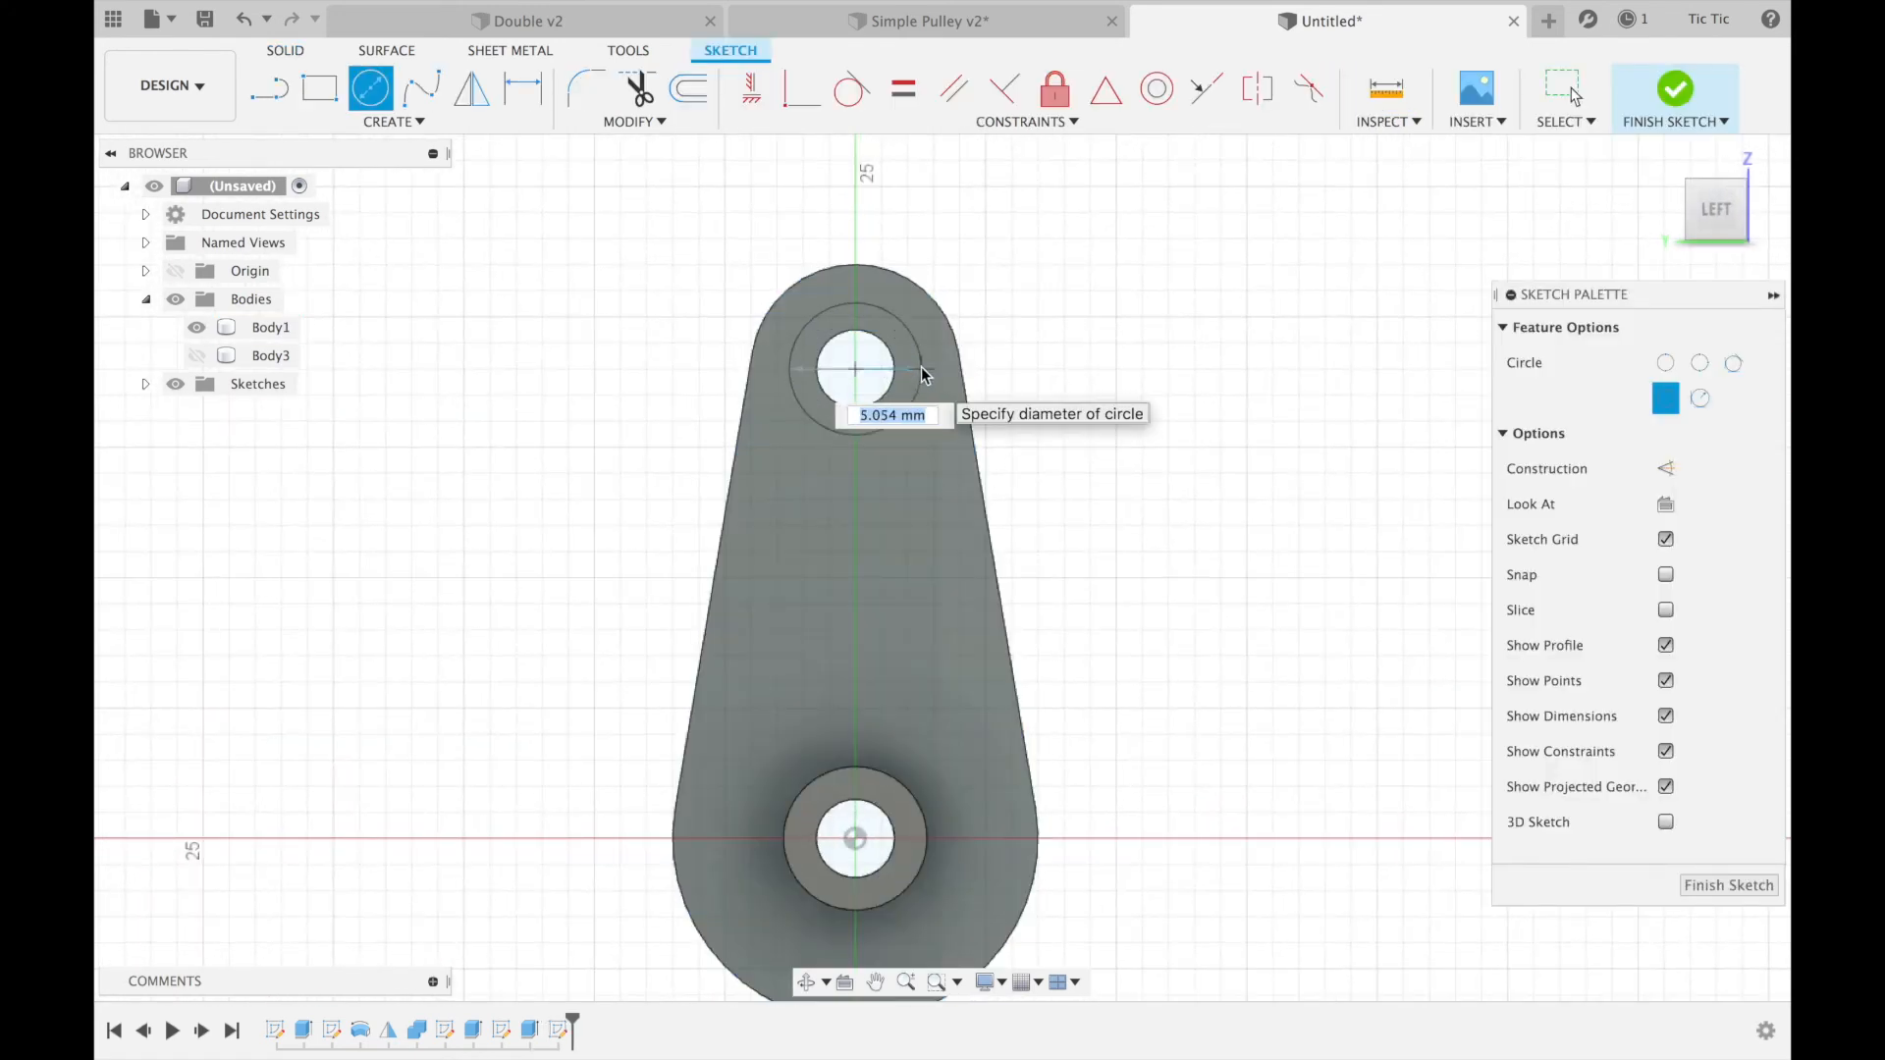
pyautogui.write('5')
pyautogui.press('Return')
pyautogui.press('Escape')
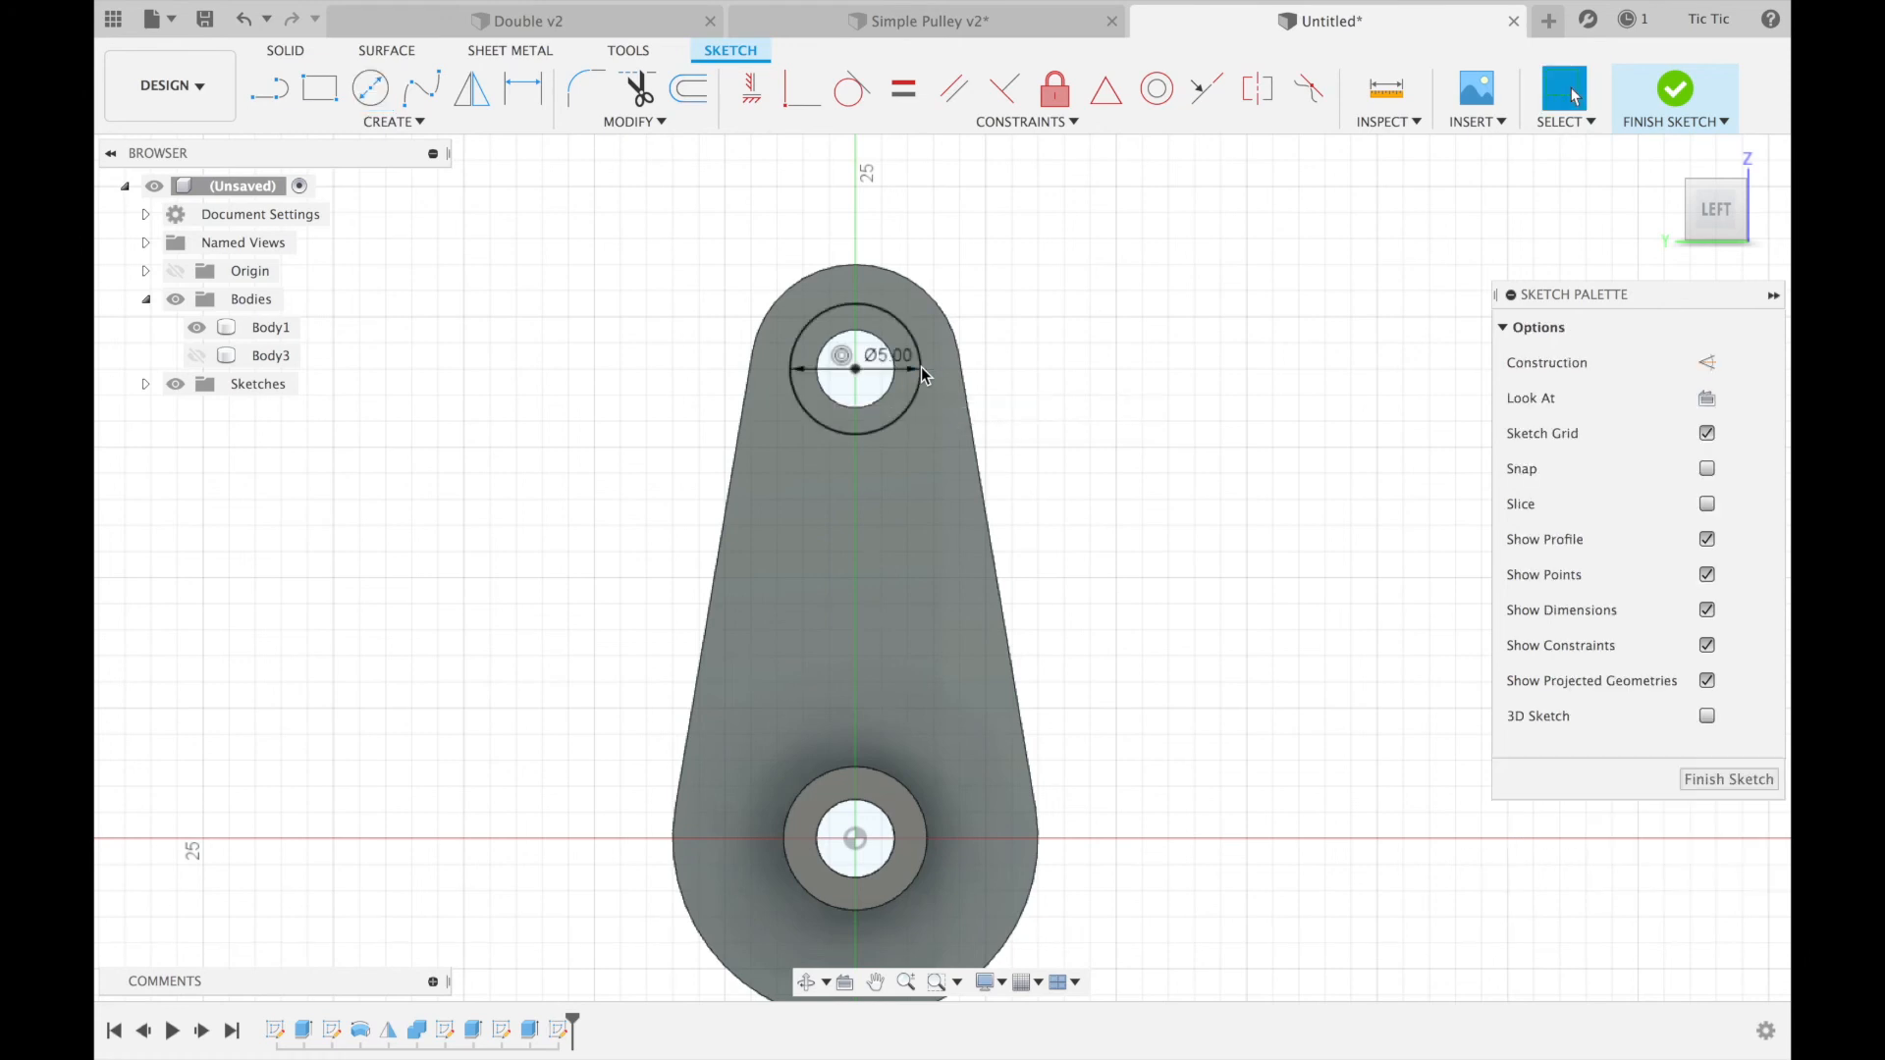
pyautogui.scroll(-2, 1018, 603)
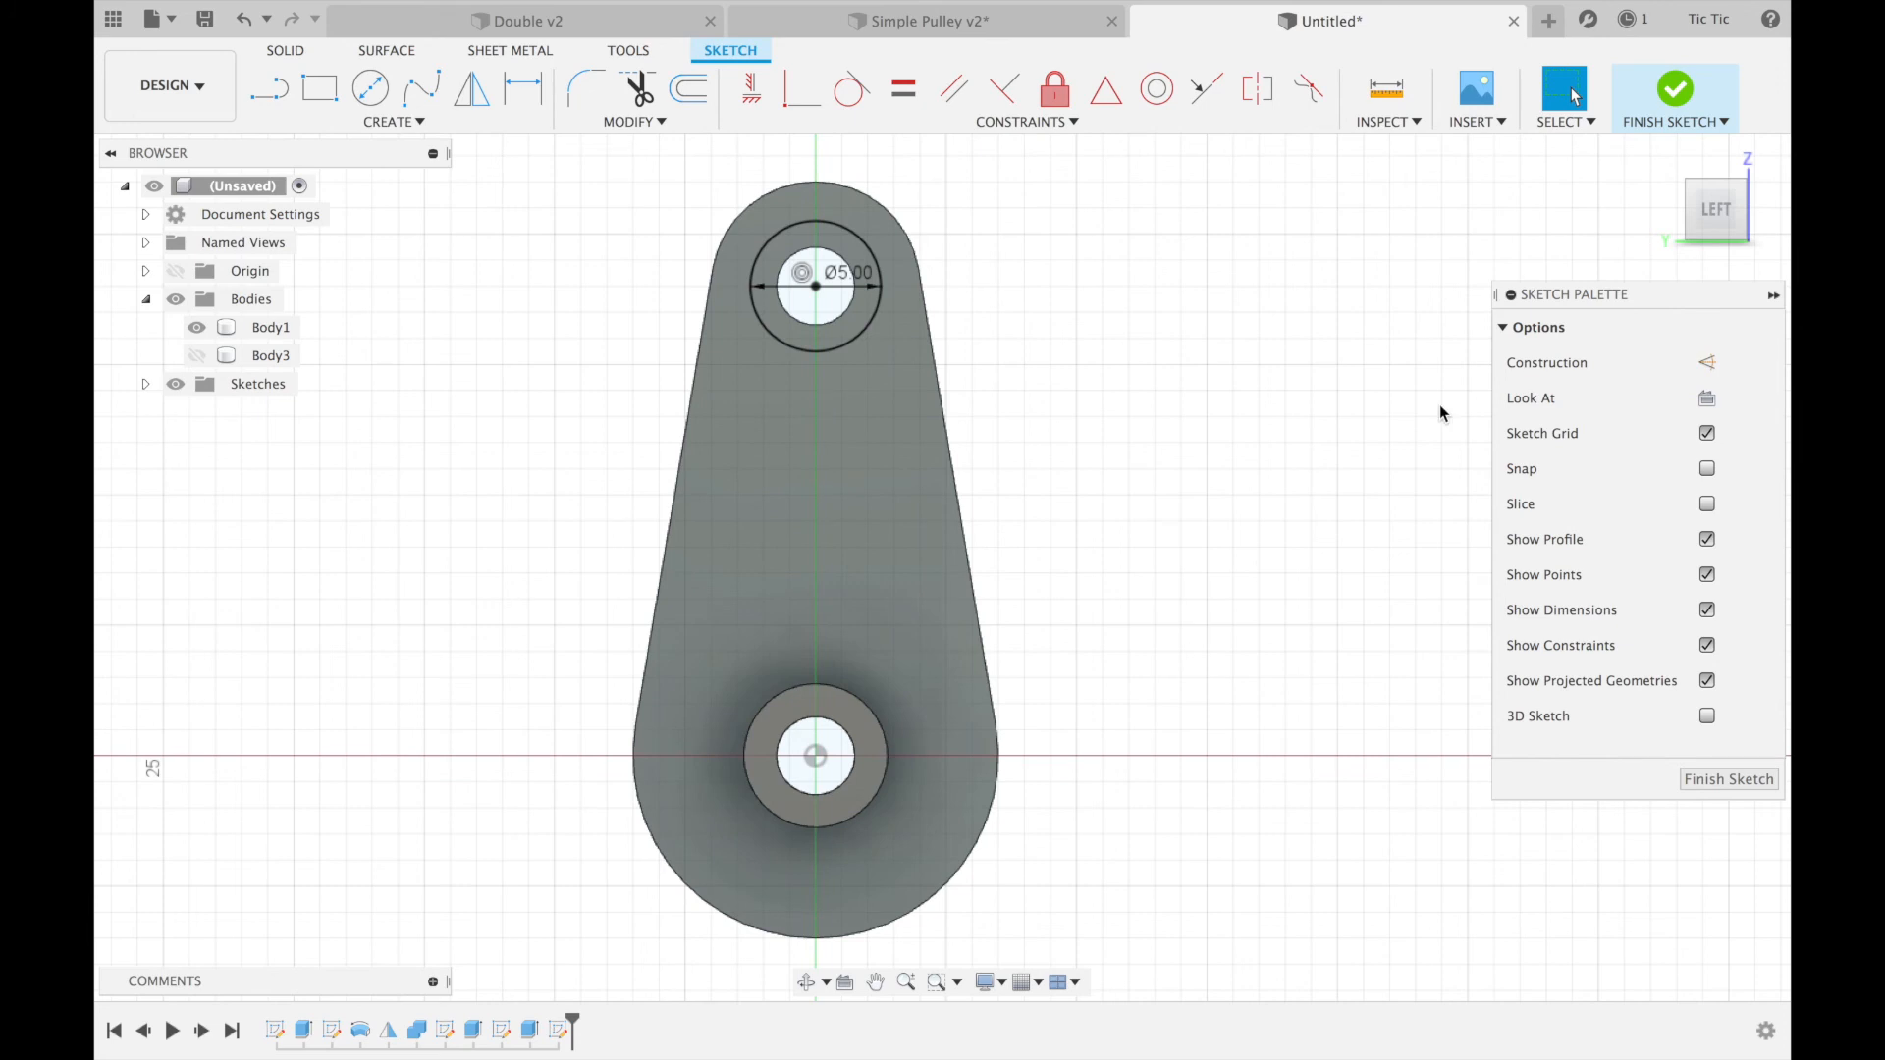
pyautogui.click(1675, 90)
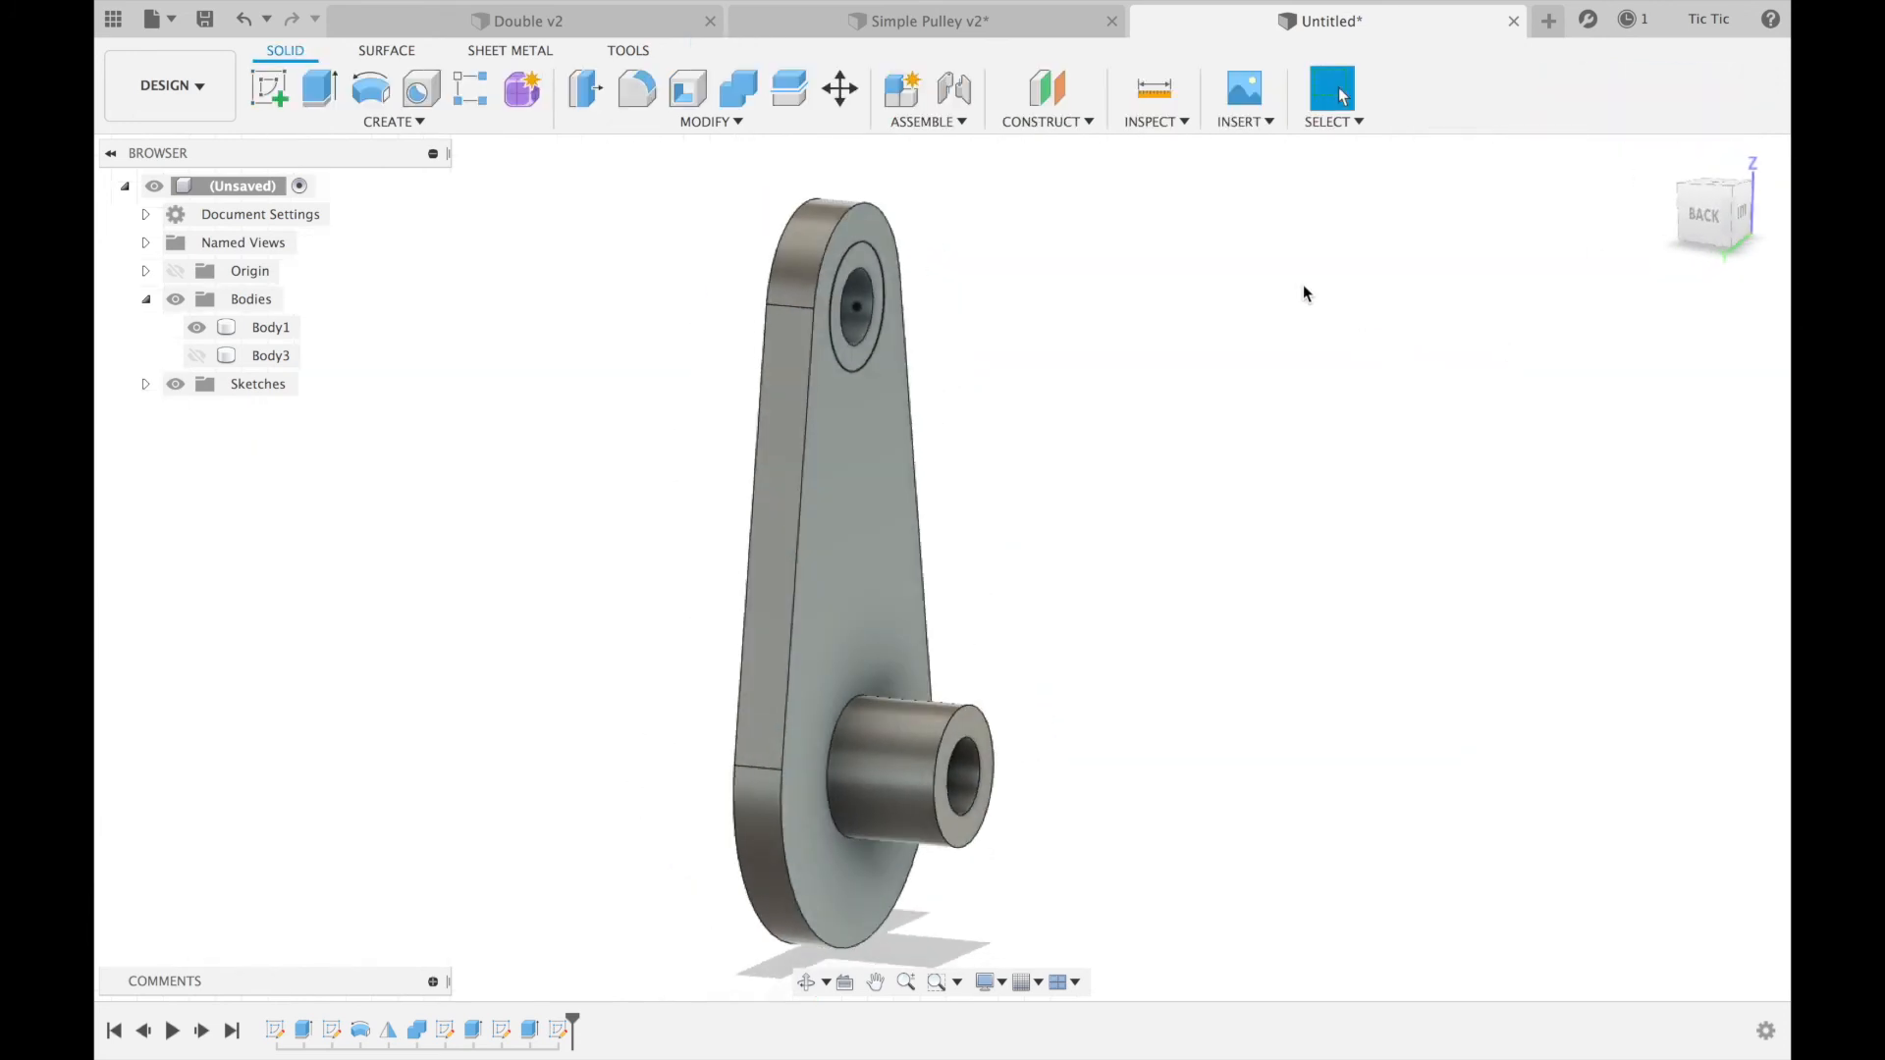
# - Extrude the ring around the hanging hole up to the axle sleeve's end face, joined to the bracket, and show the wheel body again
pyautogui.click(319, 89)
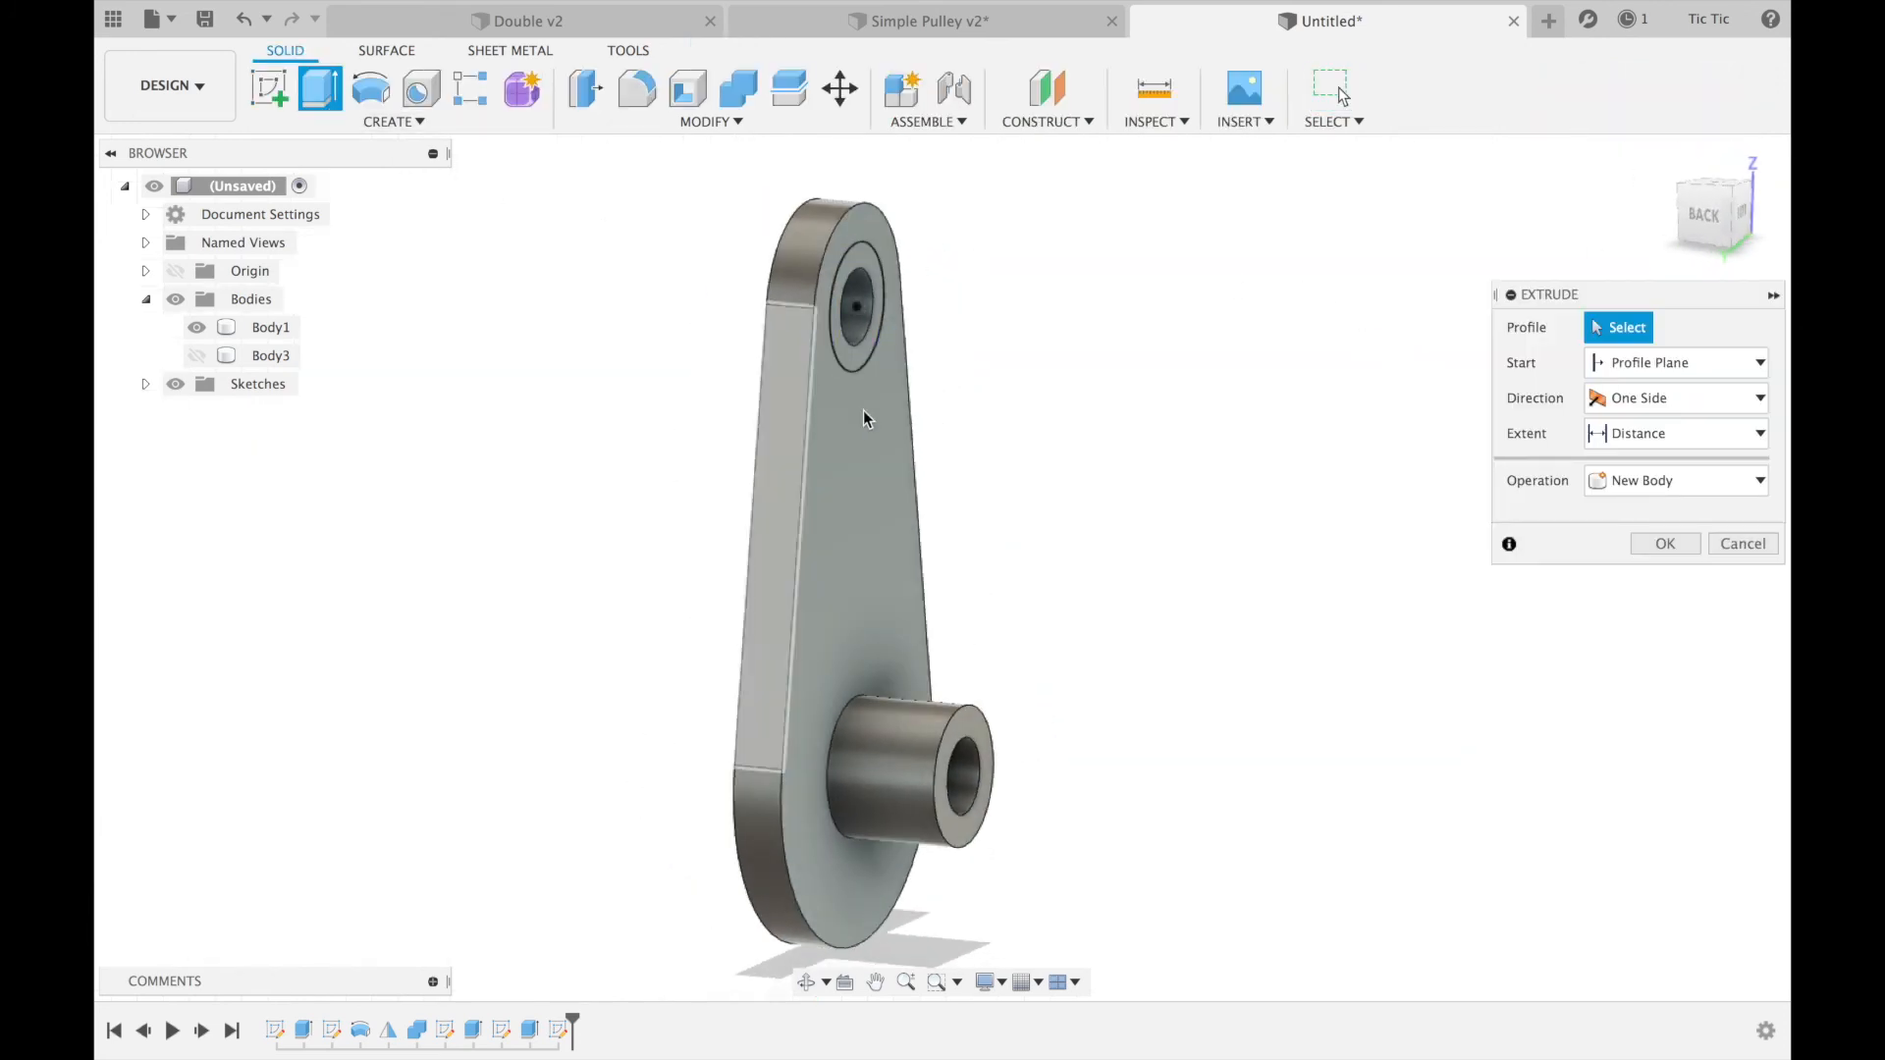
pyautogui.click(855, 359)
pyautogui.click(1679, 438)
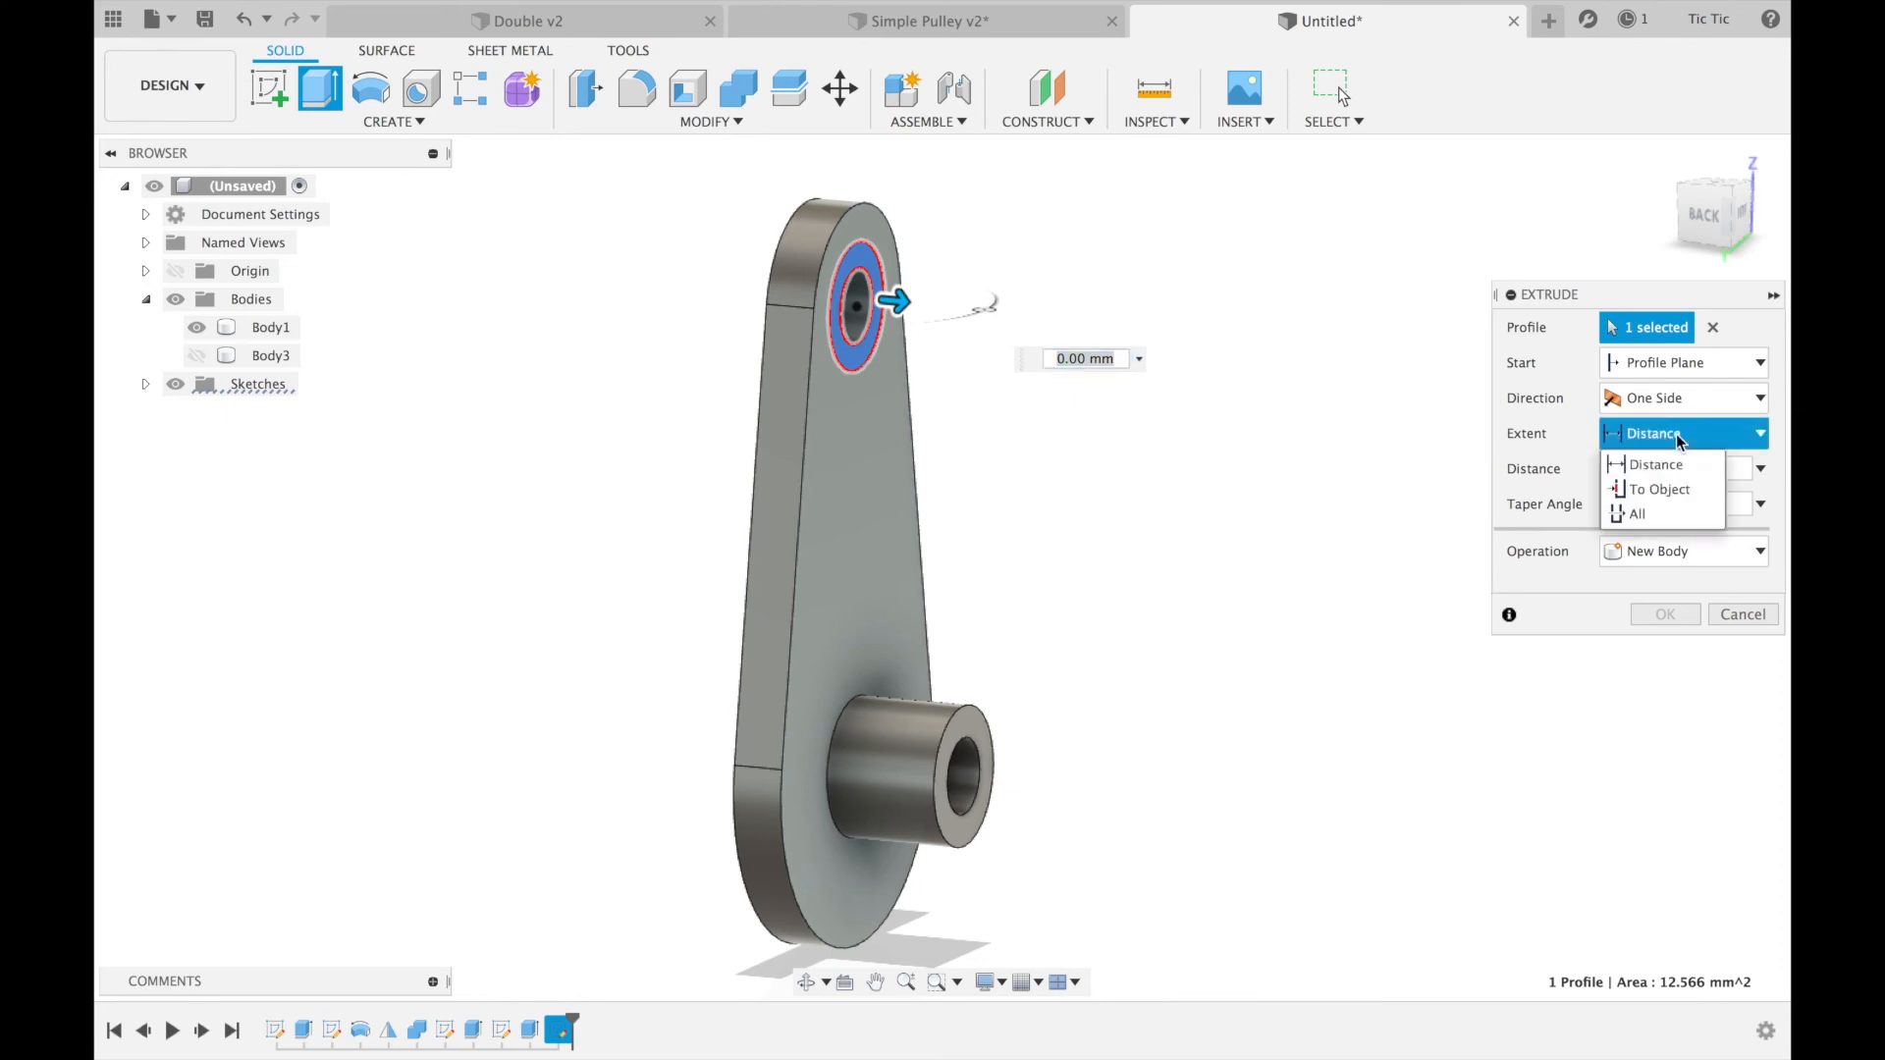
pyautogui.click(1657, 489)
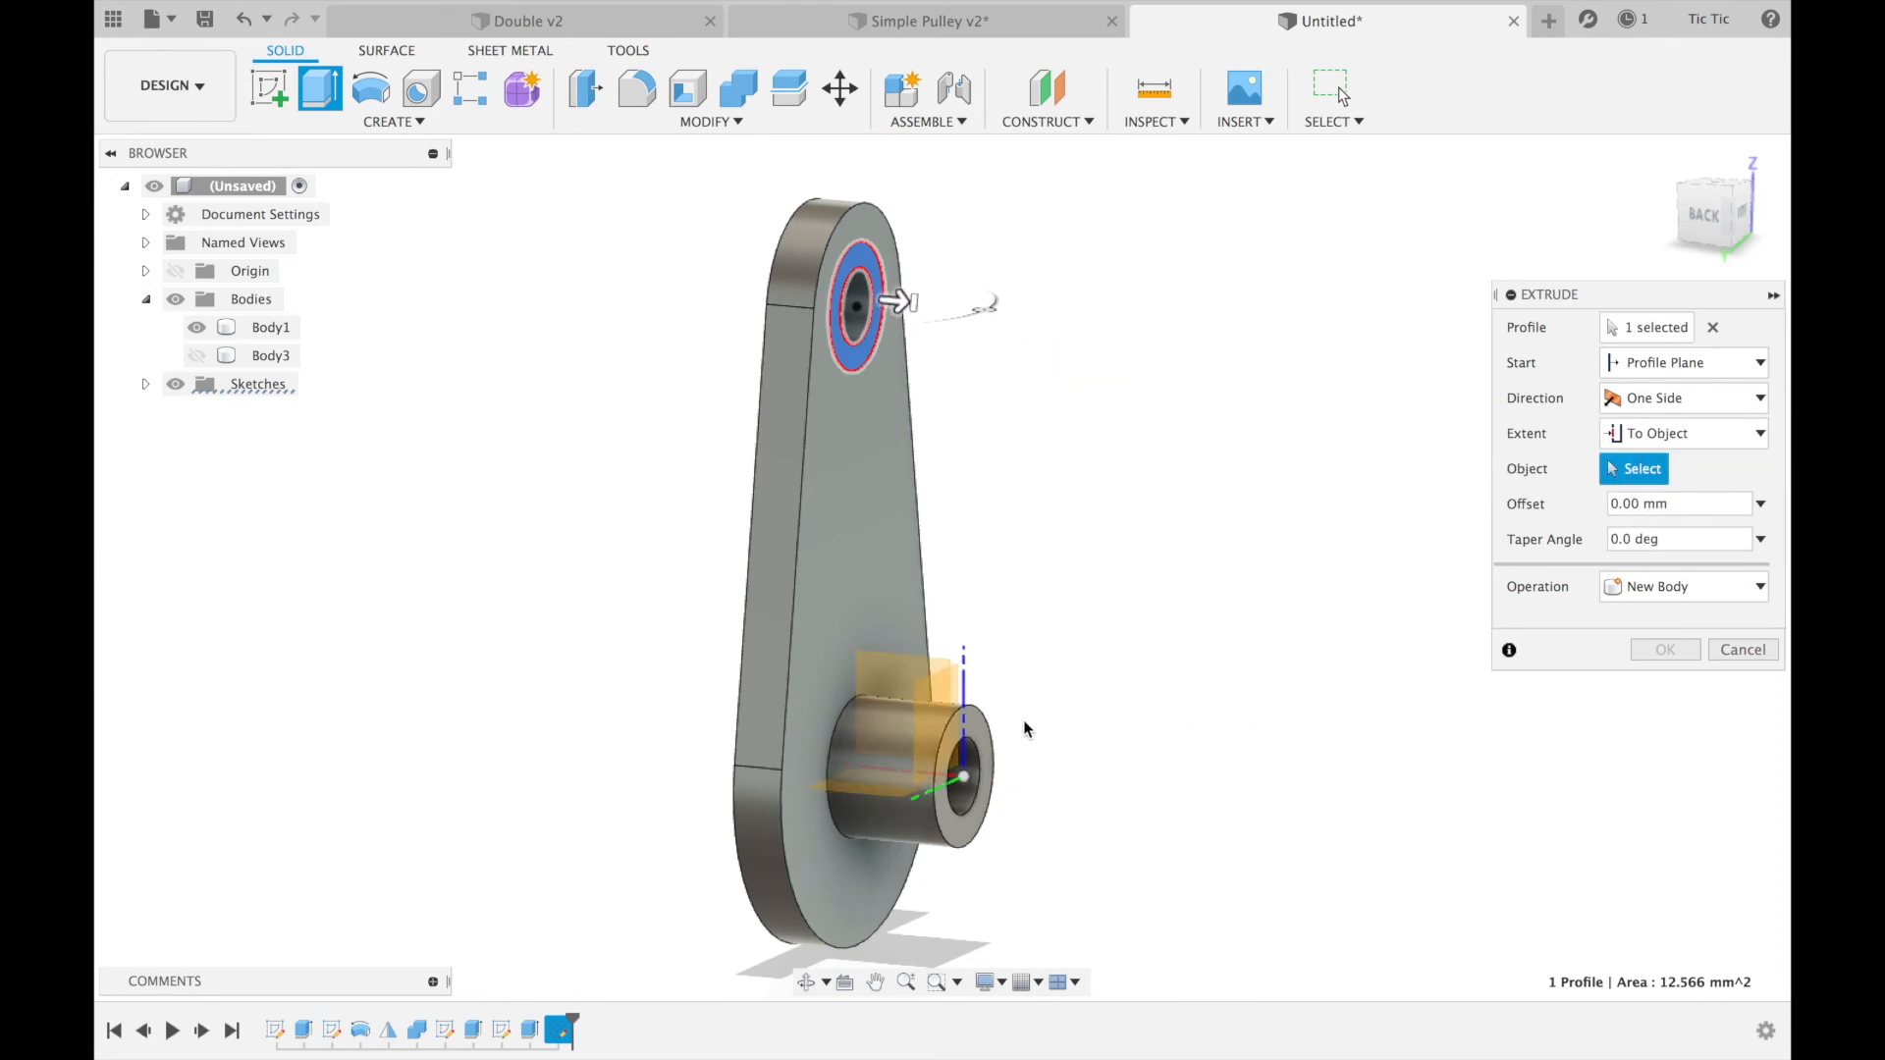
pyautogui.click(977, 823)
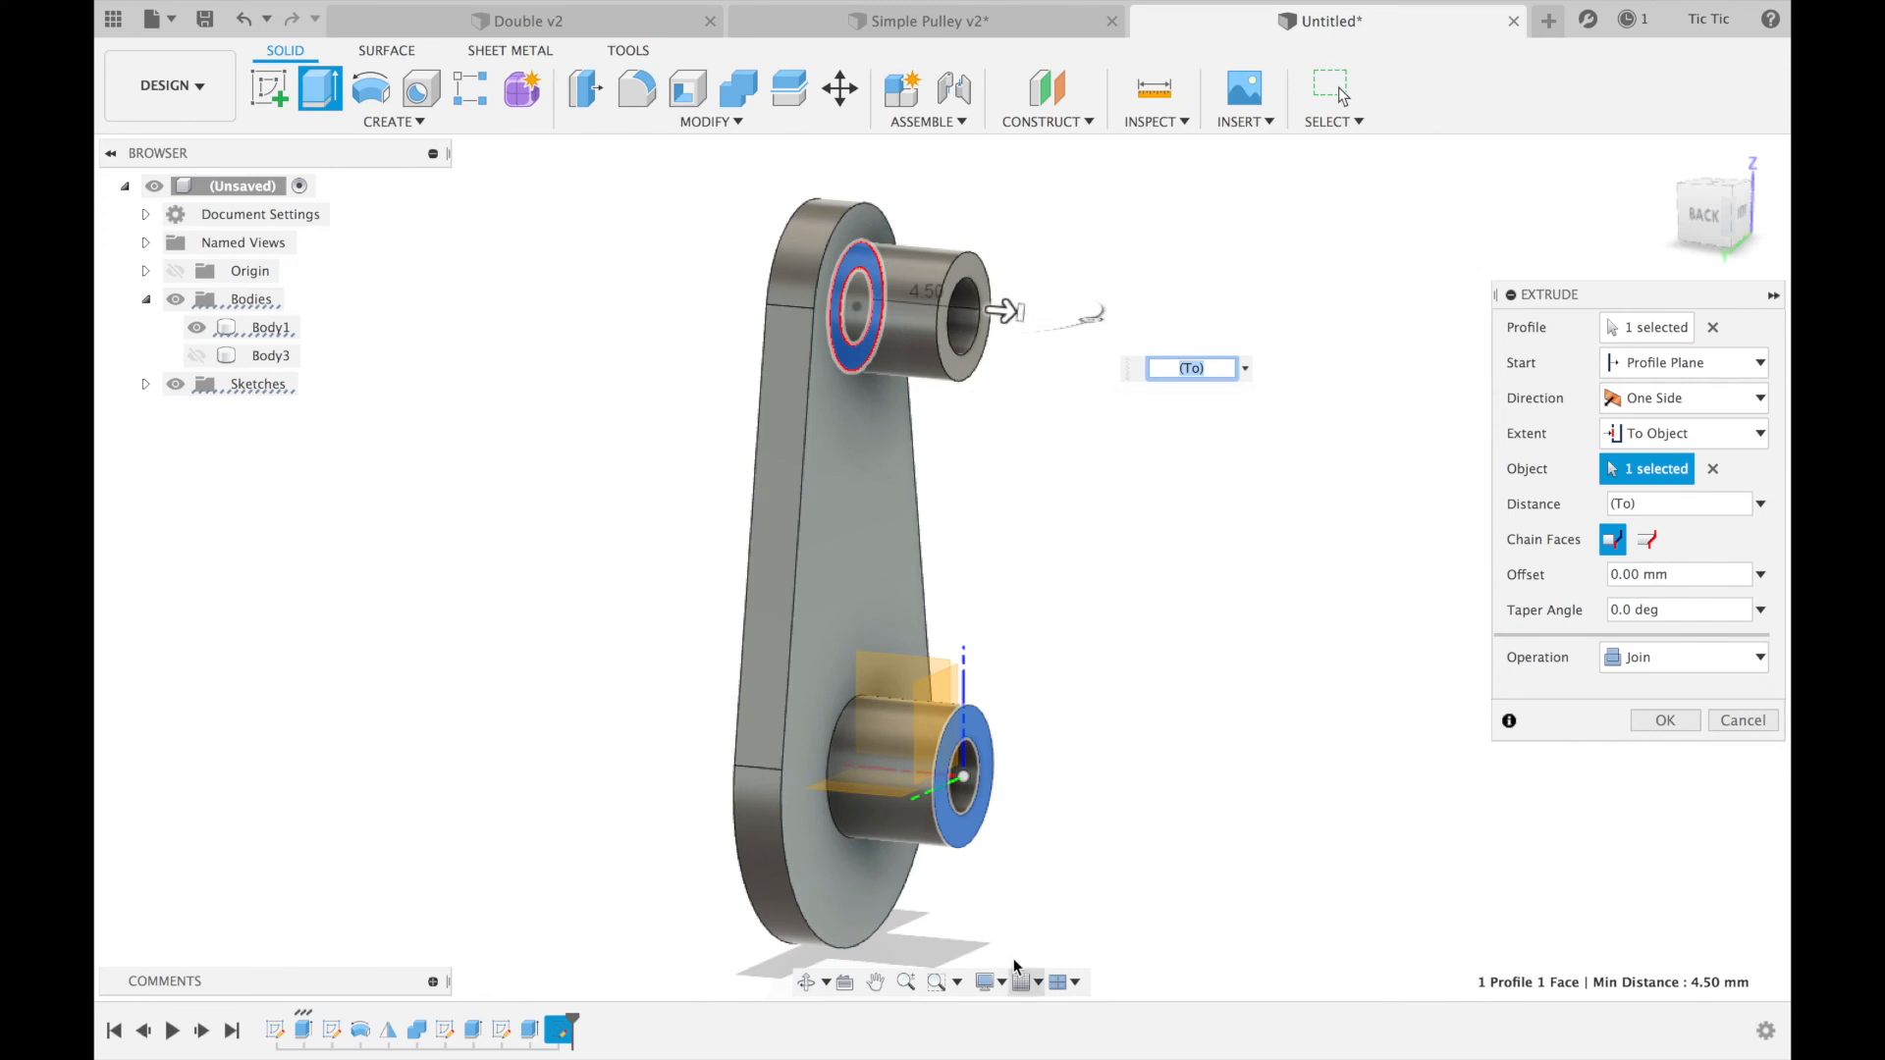
pyautogui.click(1673, 725)
pyautogui.click(197, 356)
pyautogui.scroll(-3, 562, 516)
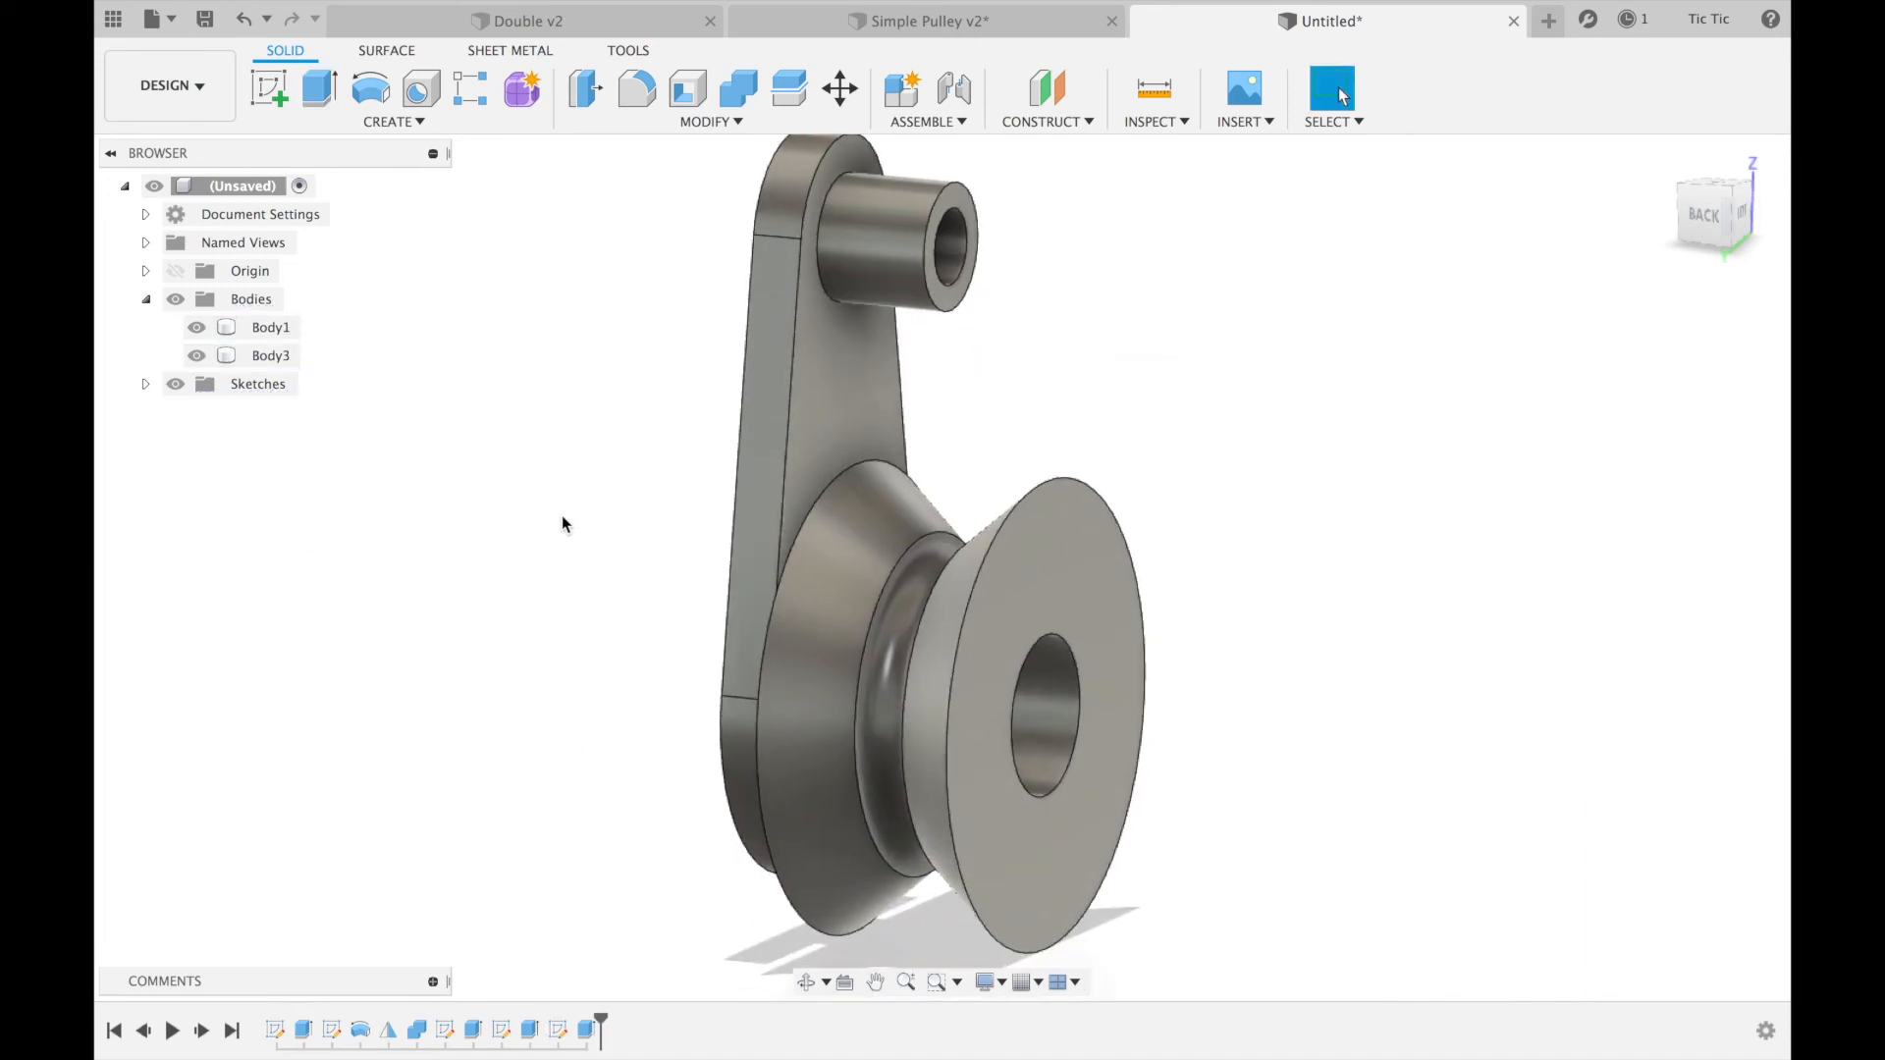
# - Mirror the bracket body across the end face of the upper spacer sleeve
pyautogui.click(400, 122)
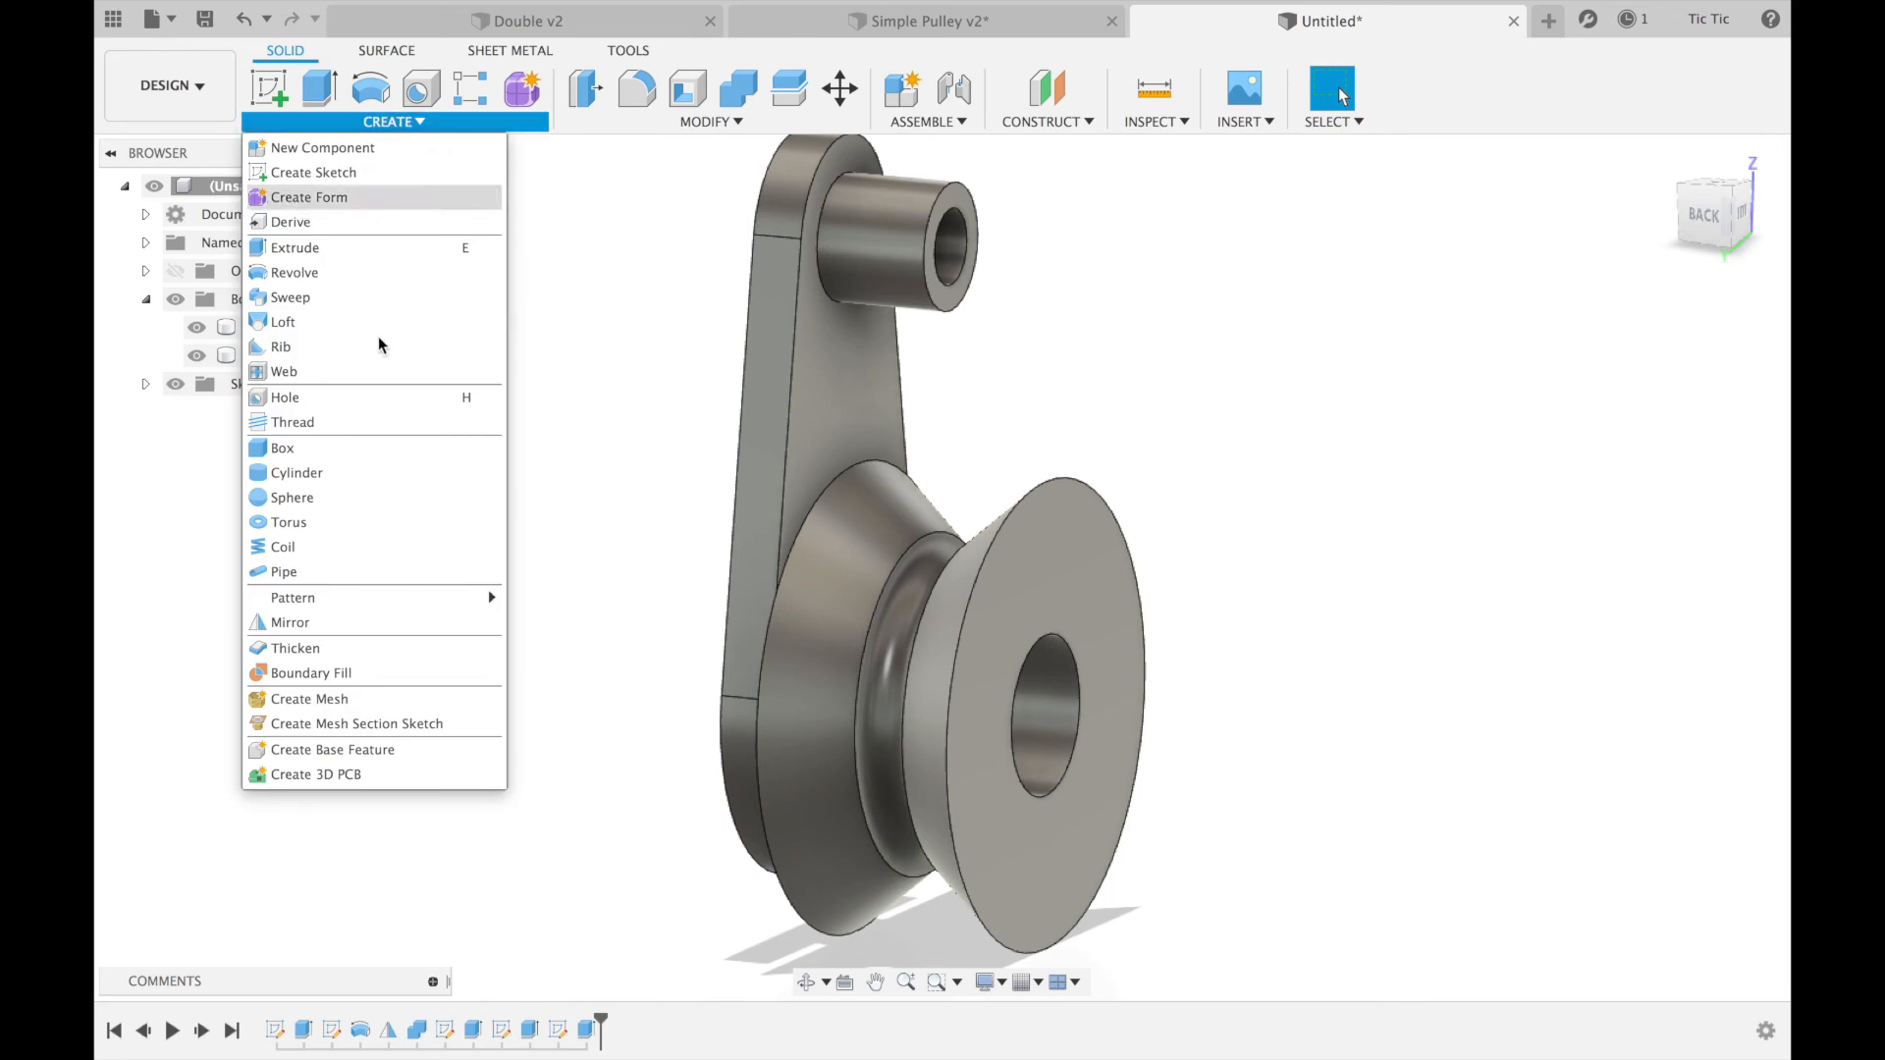
pyautogui.click(312, 623)
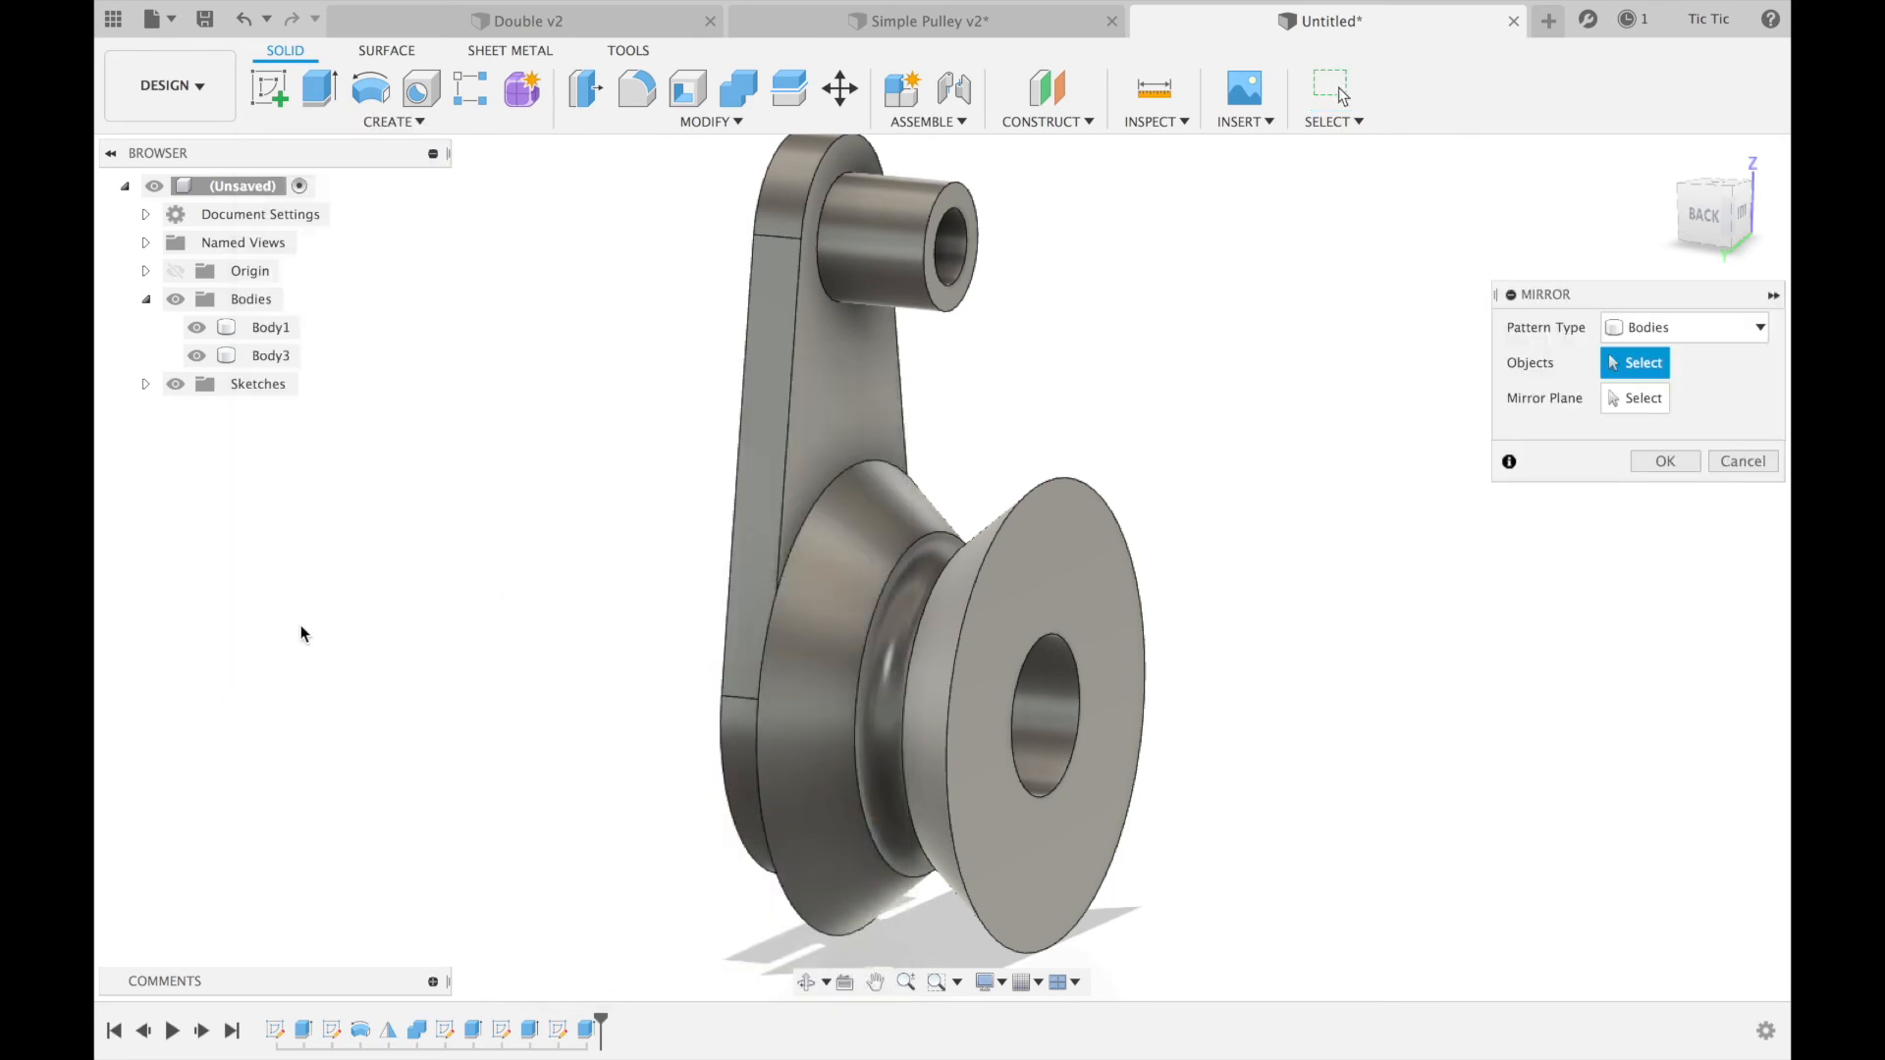
pyautogui.click(809, 296)
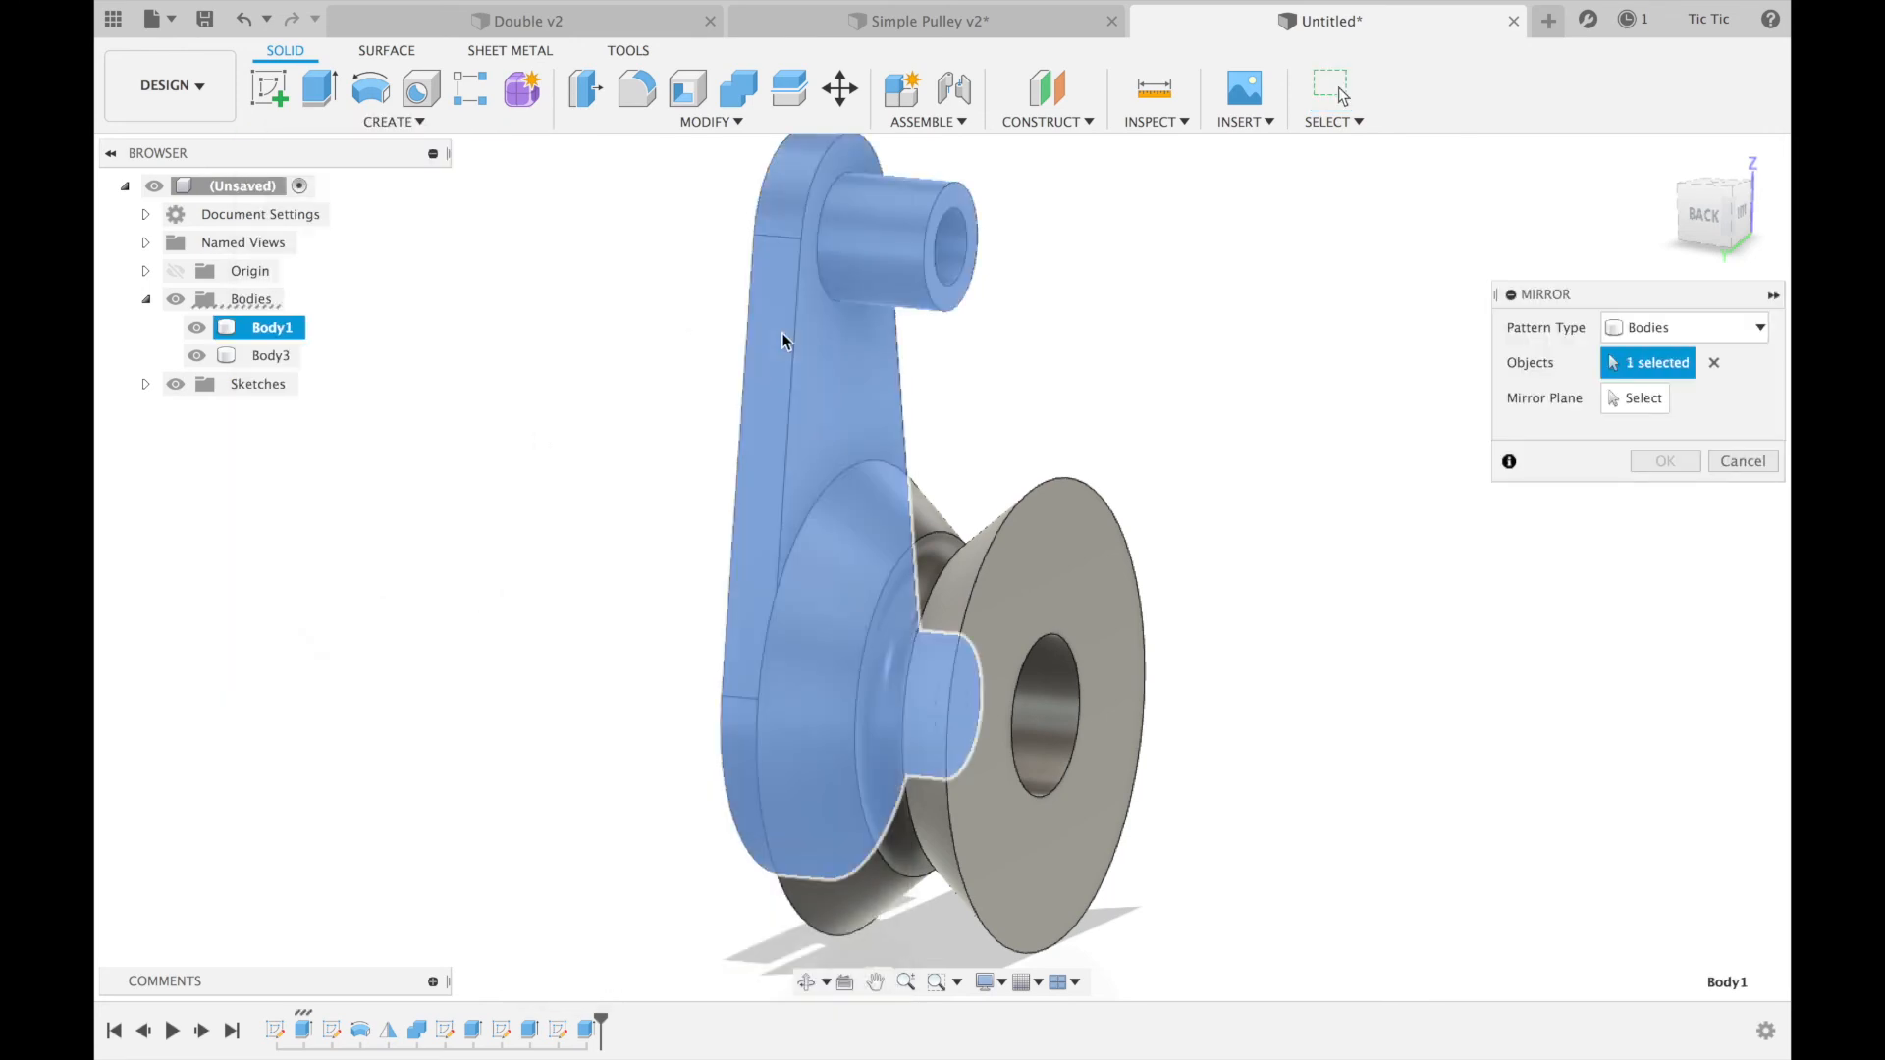
pyautogui.click(1616, 399)
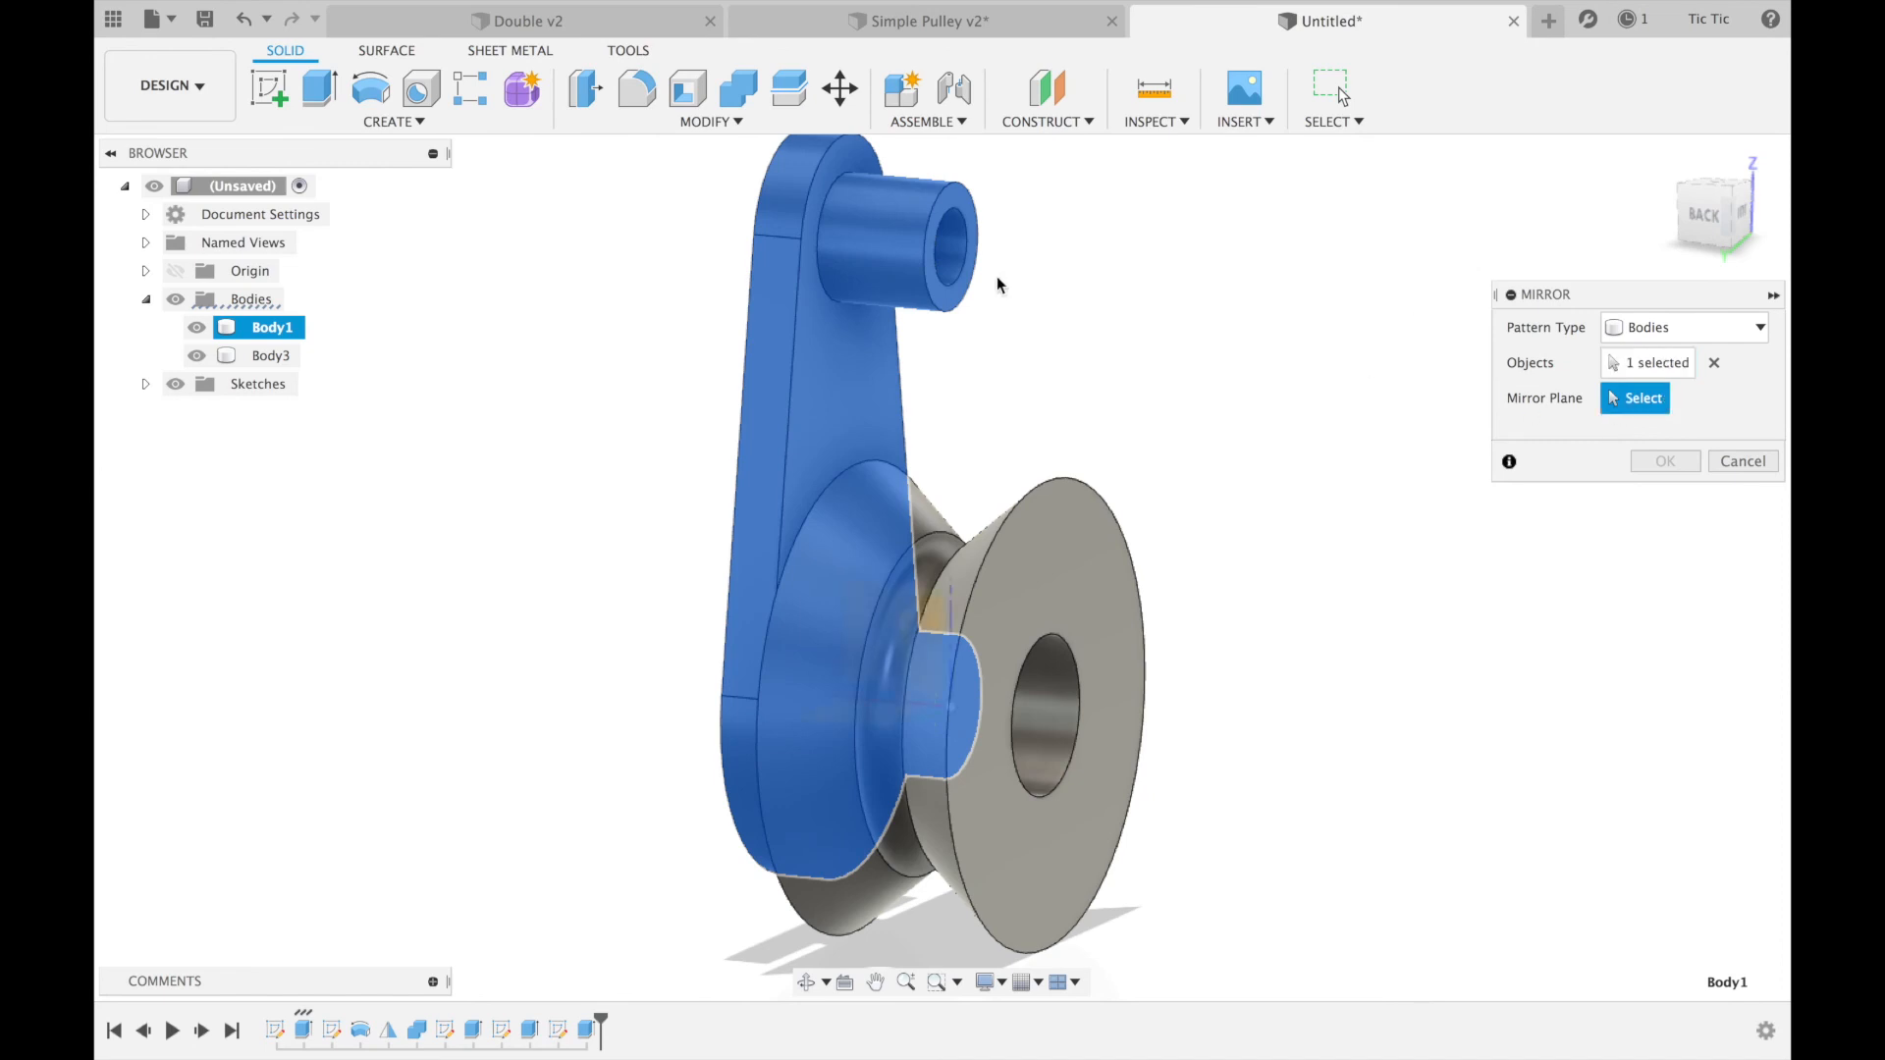
pyautogui.click(960, 293)
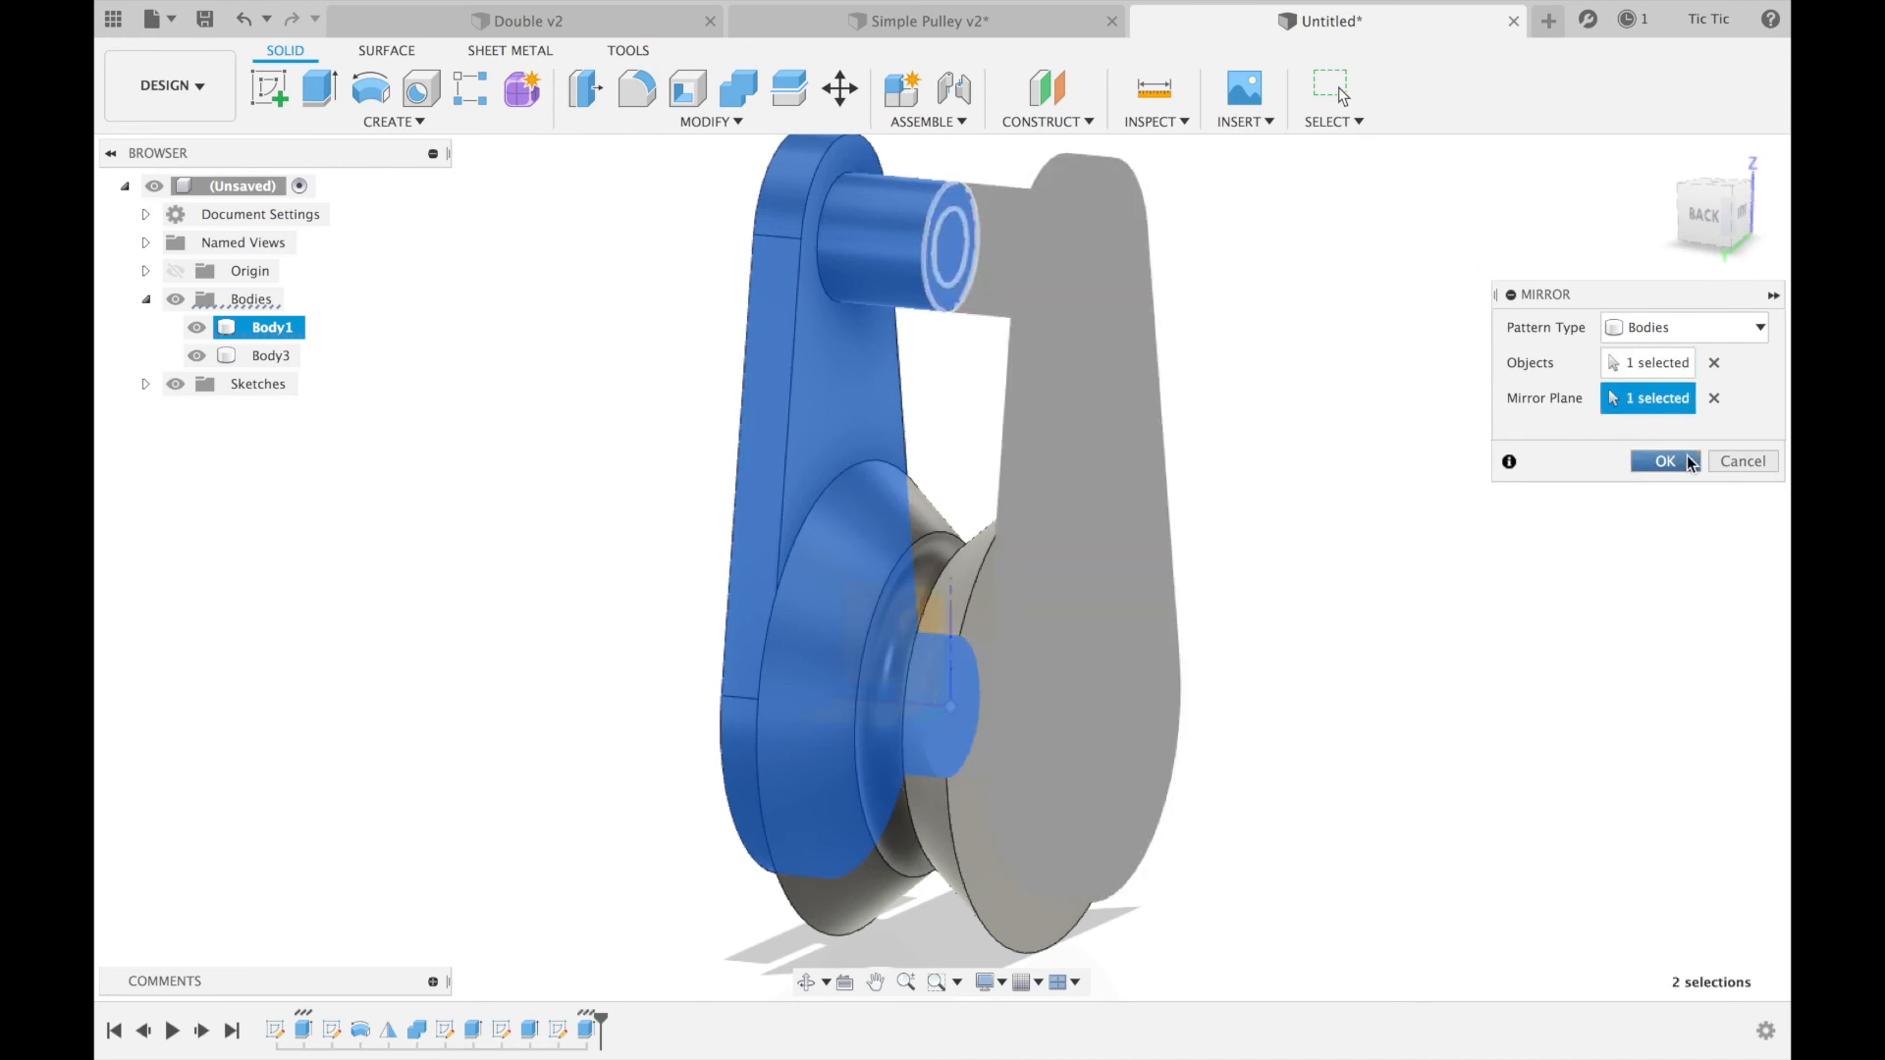
pyautogui.click(1666, 461)
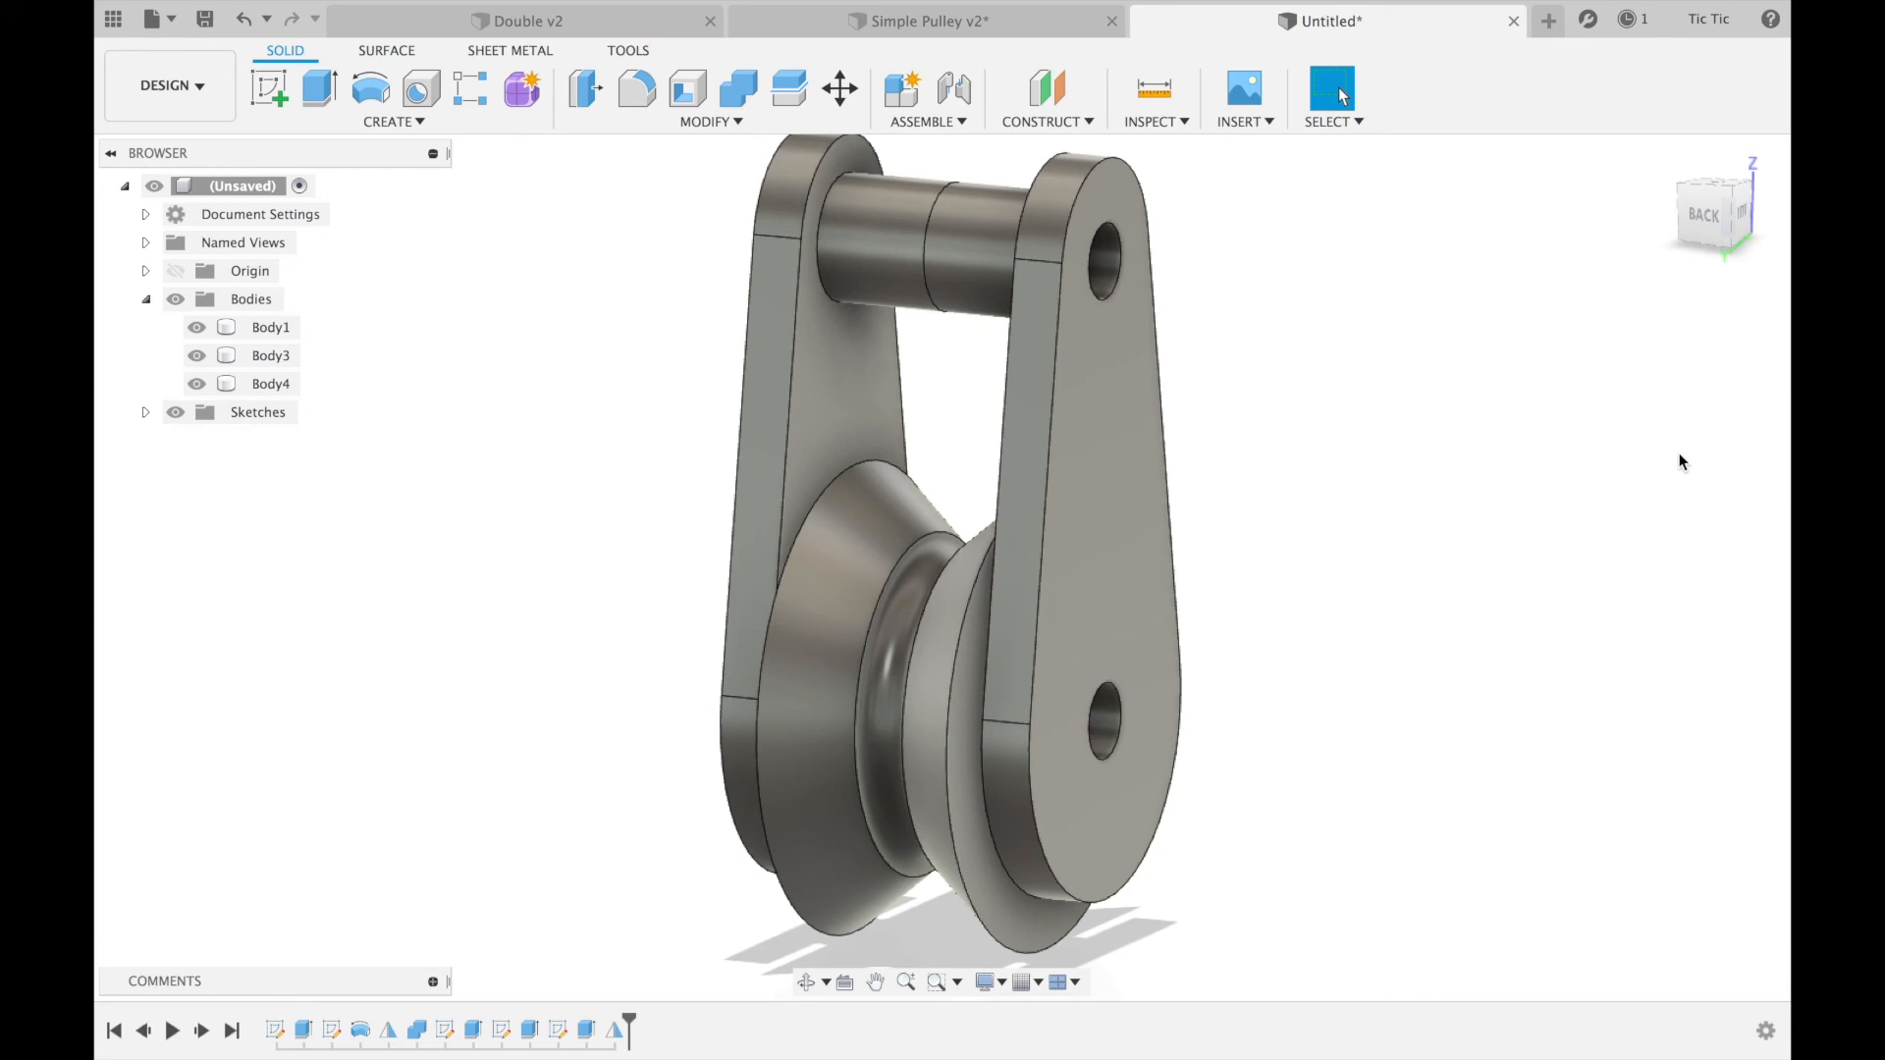
pyautogui.moveTo(1713, 212); pyautogui.dragTo(1731, 219)
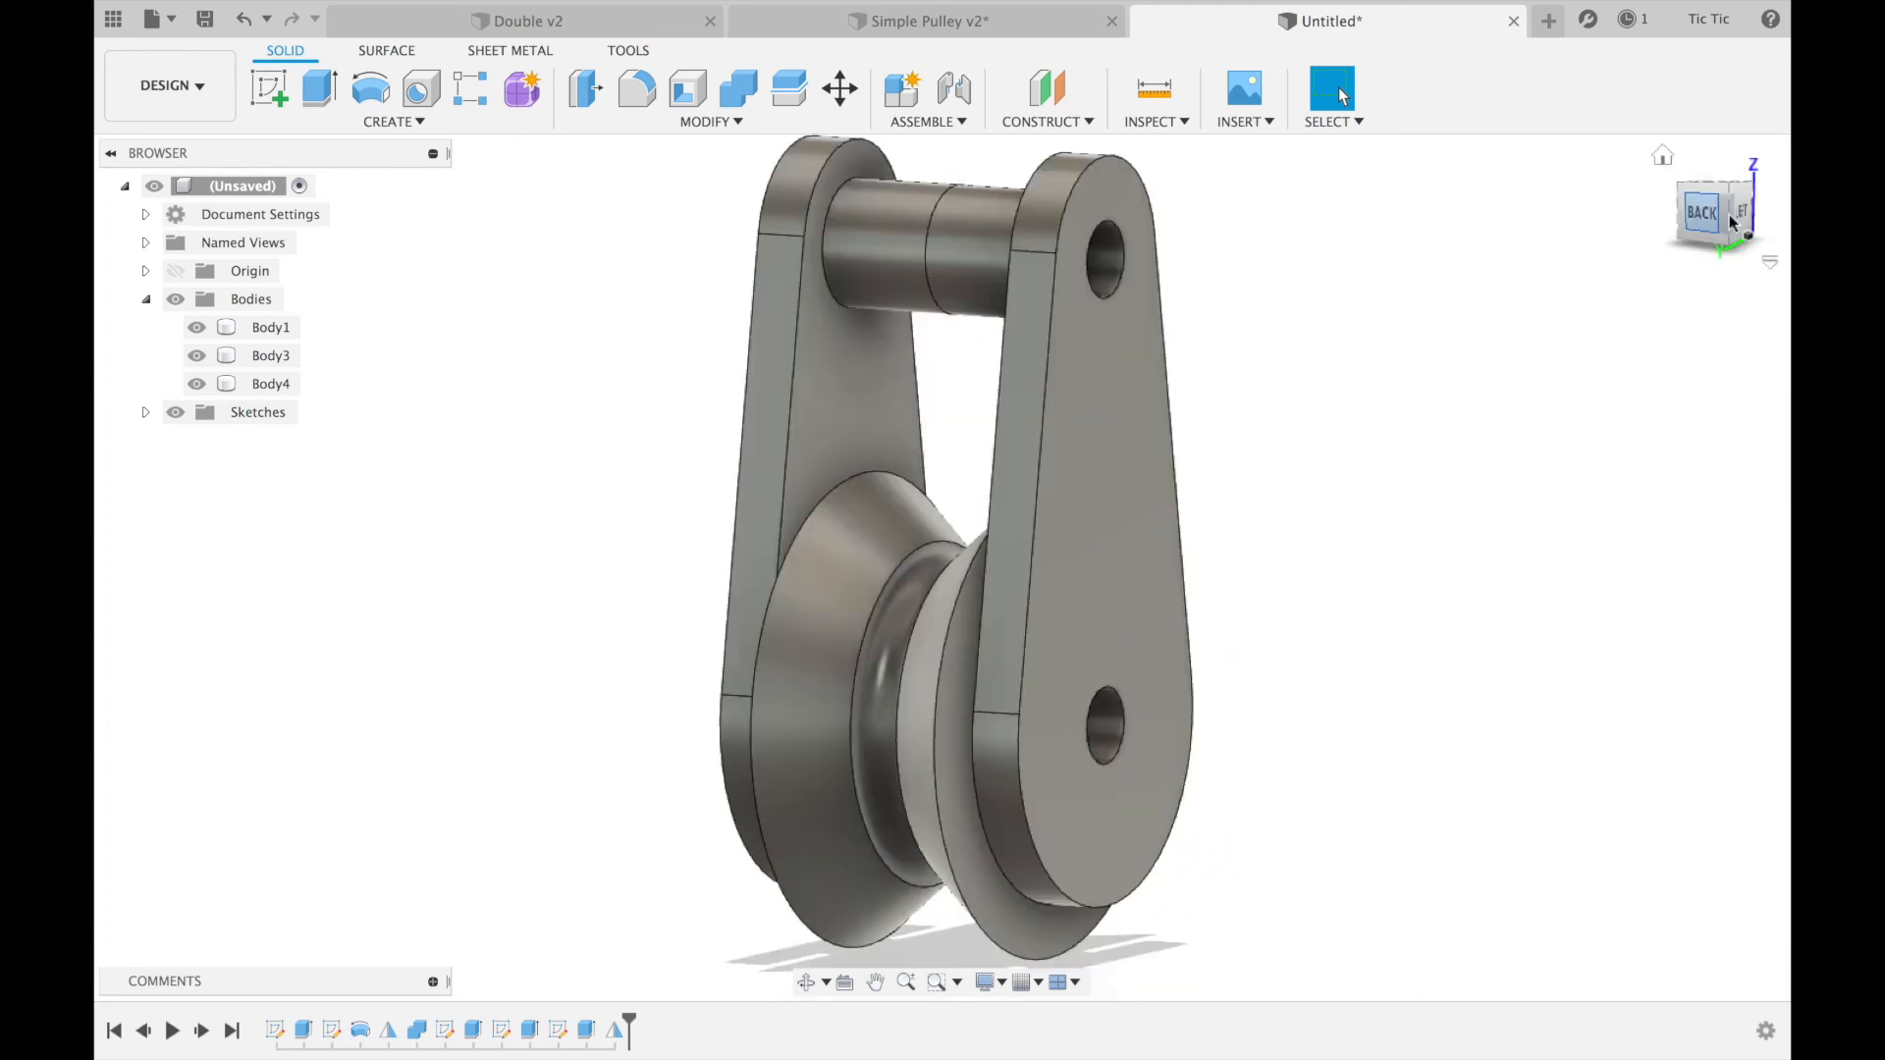
pyautogui.hscroll(-1, 1508, 435)
pyautogui.scroll(-5, 1502, 435)
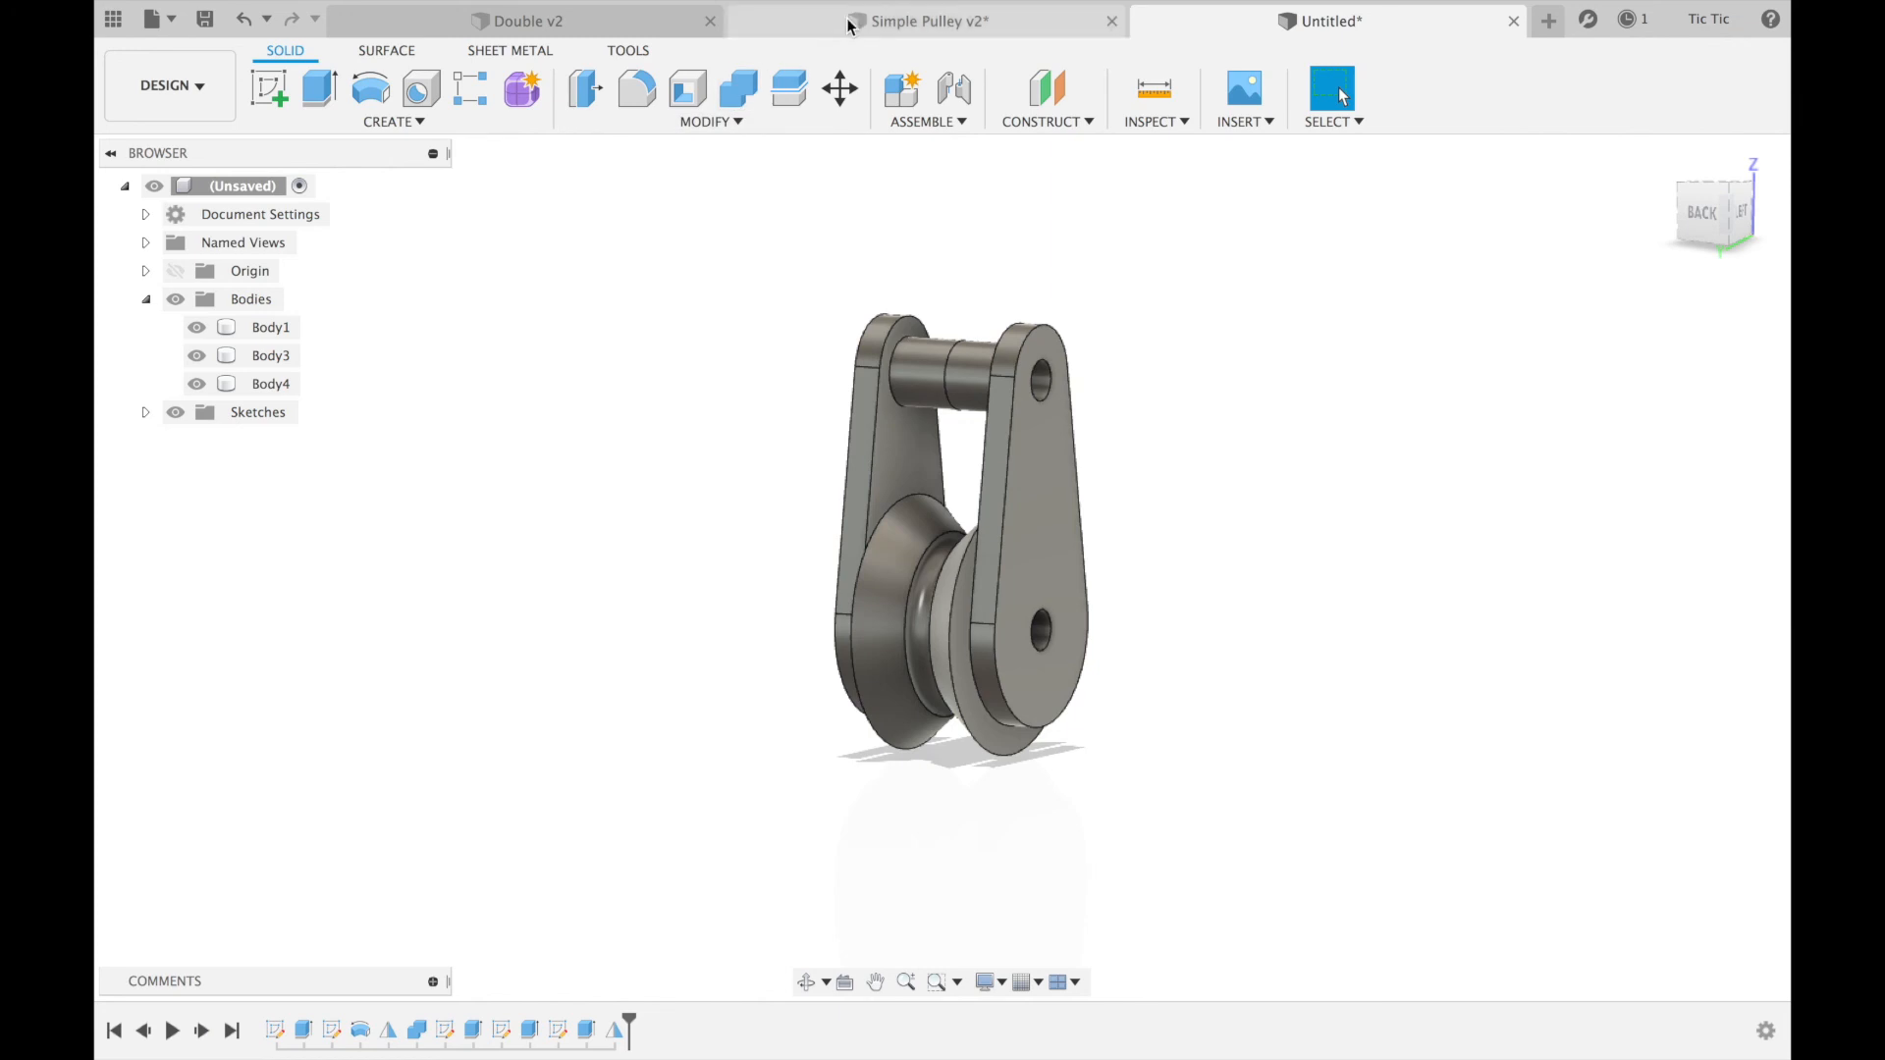
# - Switch to the Simple Pulley v2 design and examine the bracket's extended lower arm with its hole
pyautogui.click(811, 21)
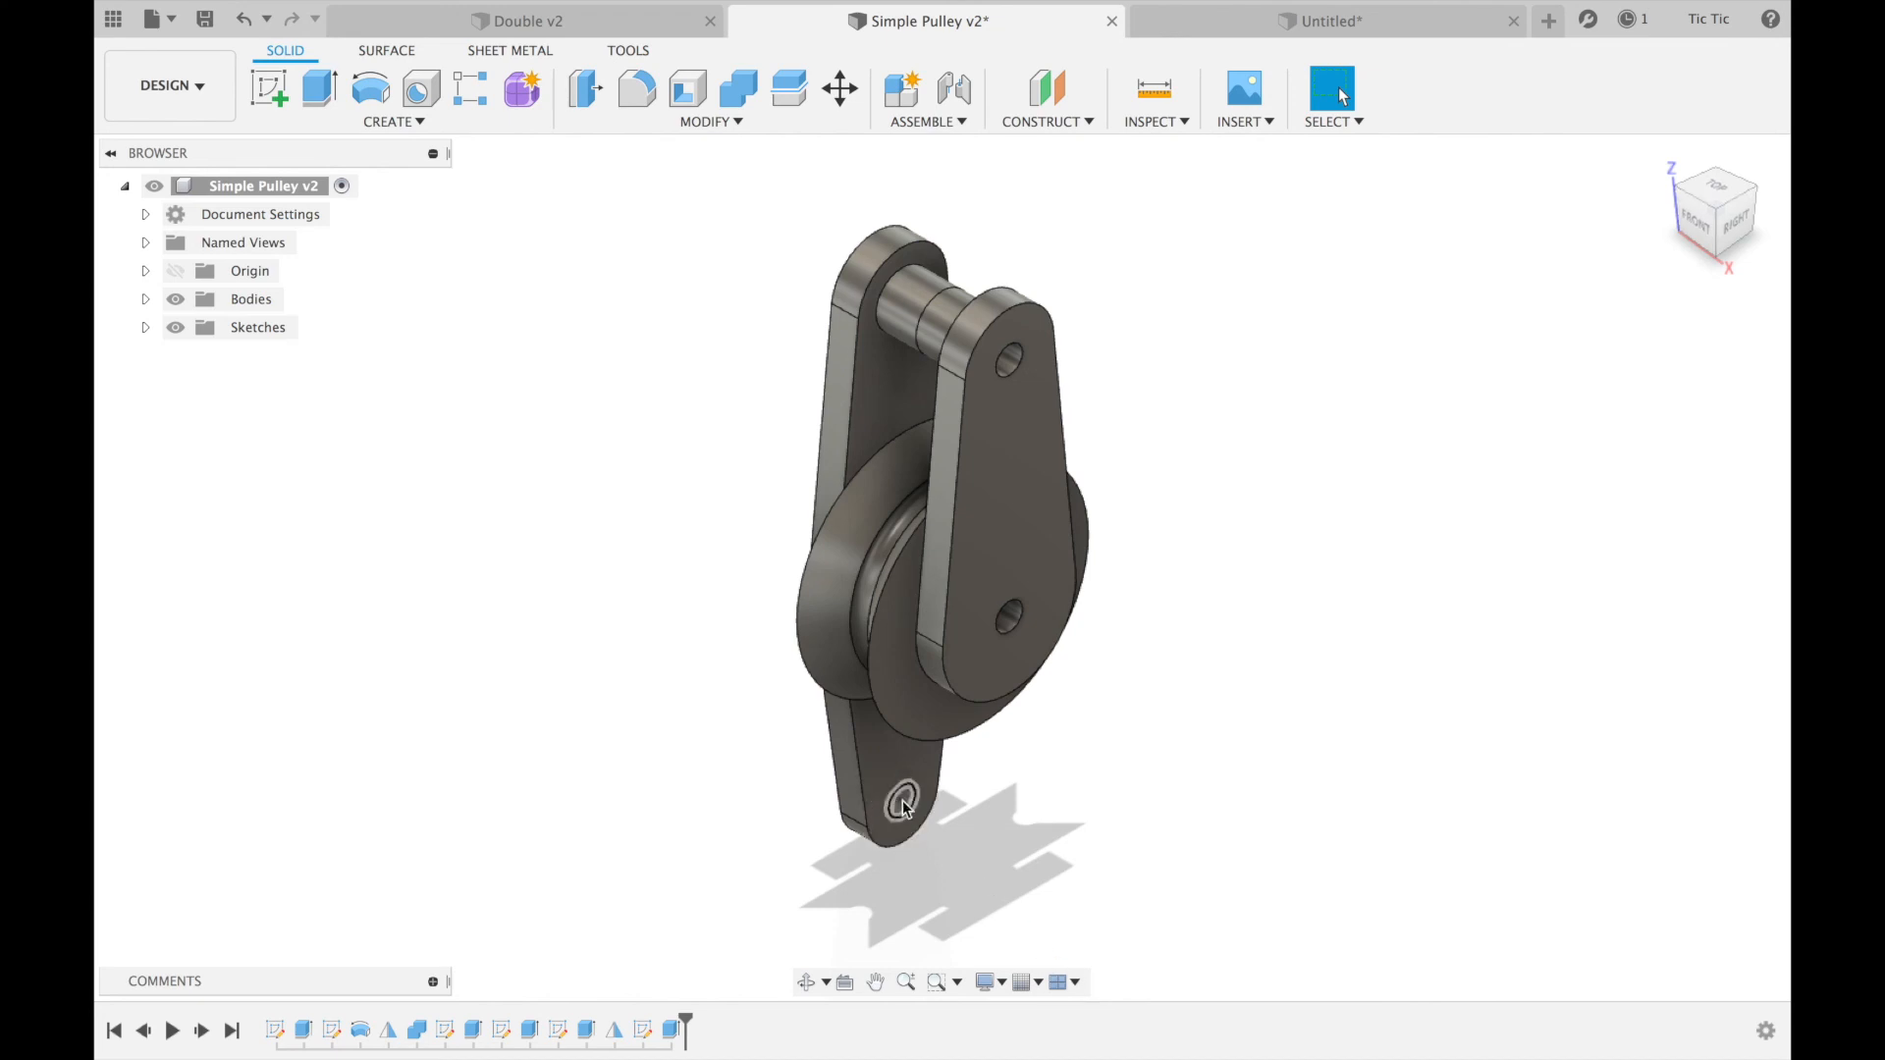
pyautogui.scroll(-2, 1085, 814)
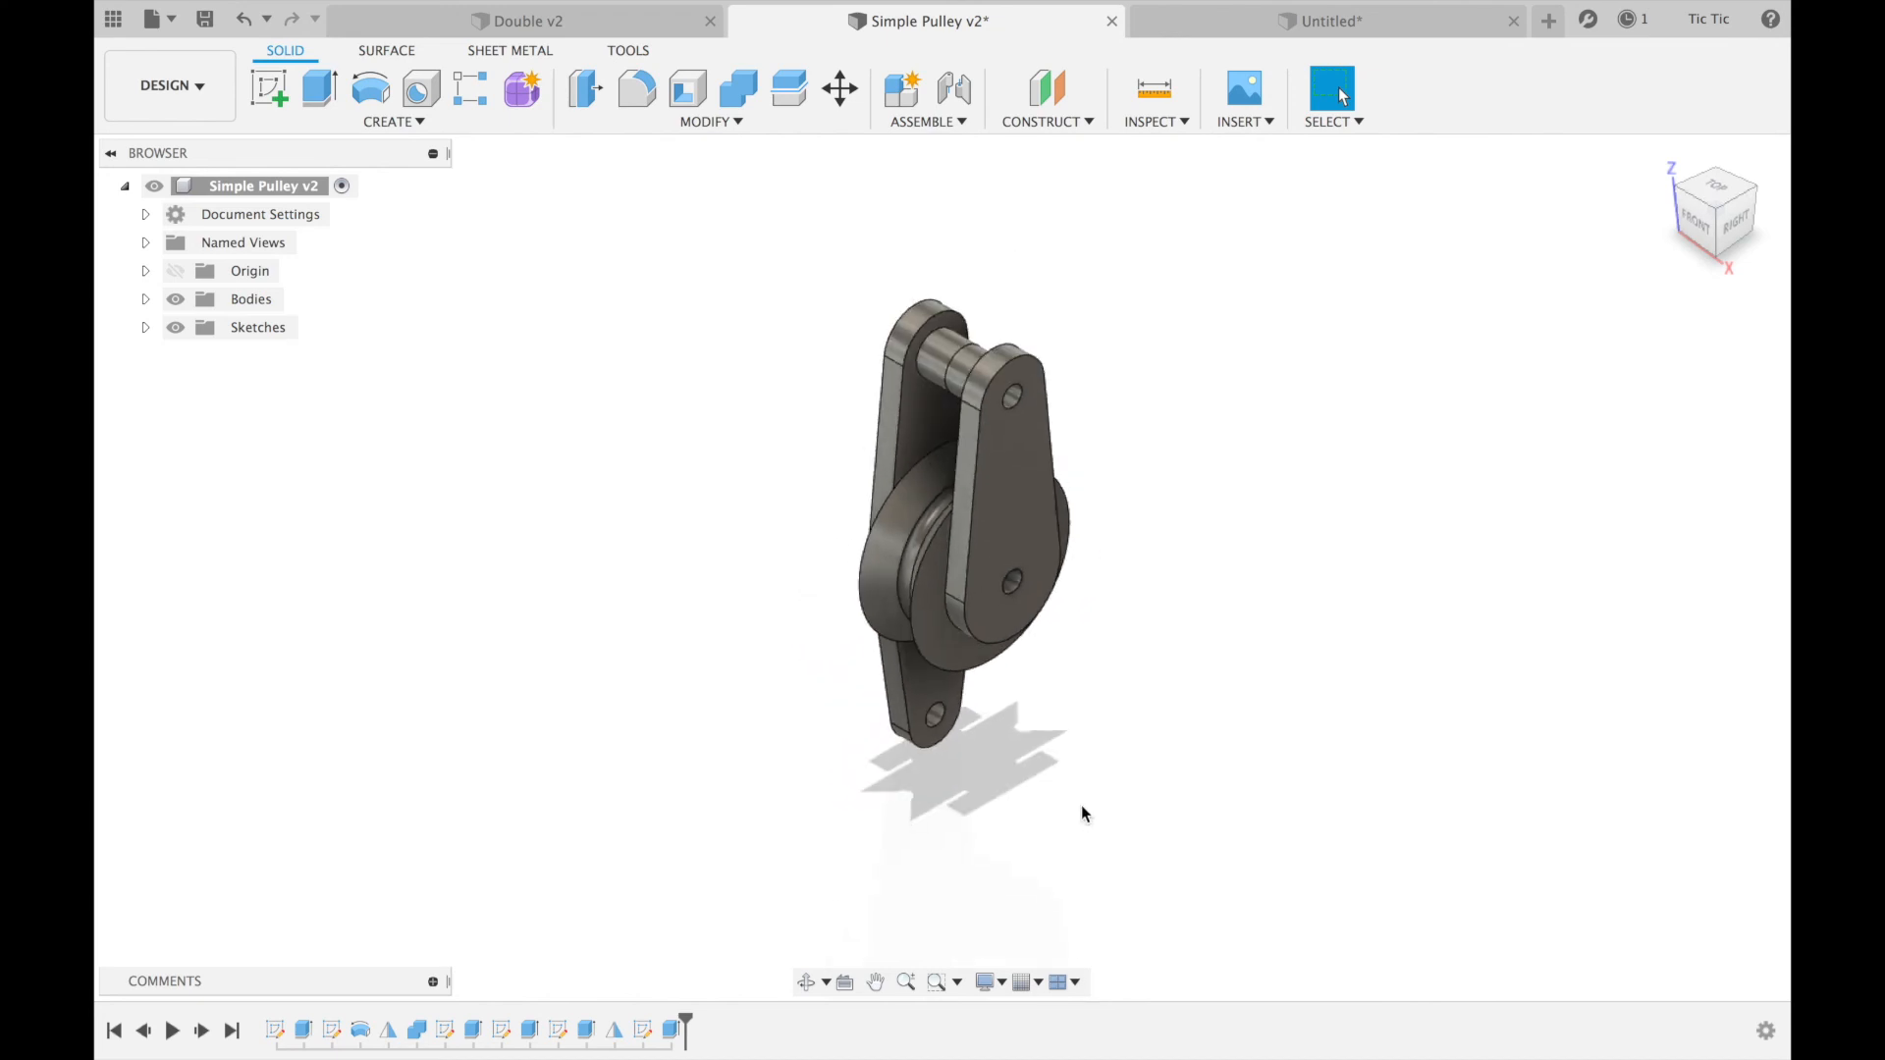
pyautogui.scroll(1, 1085, 814)
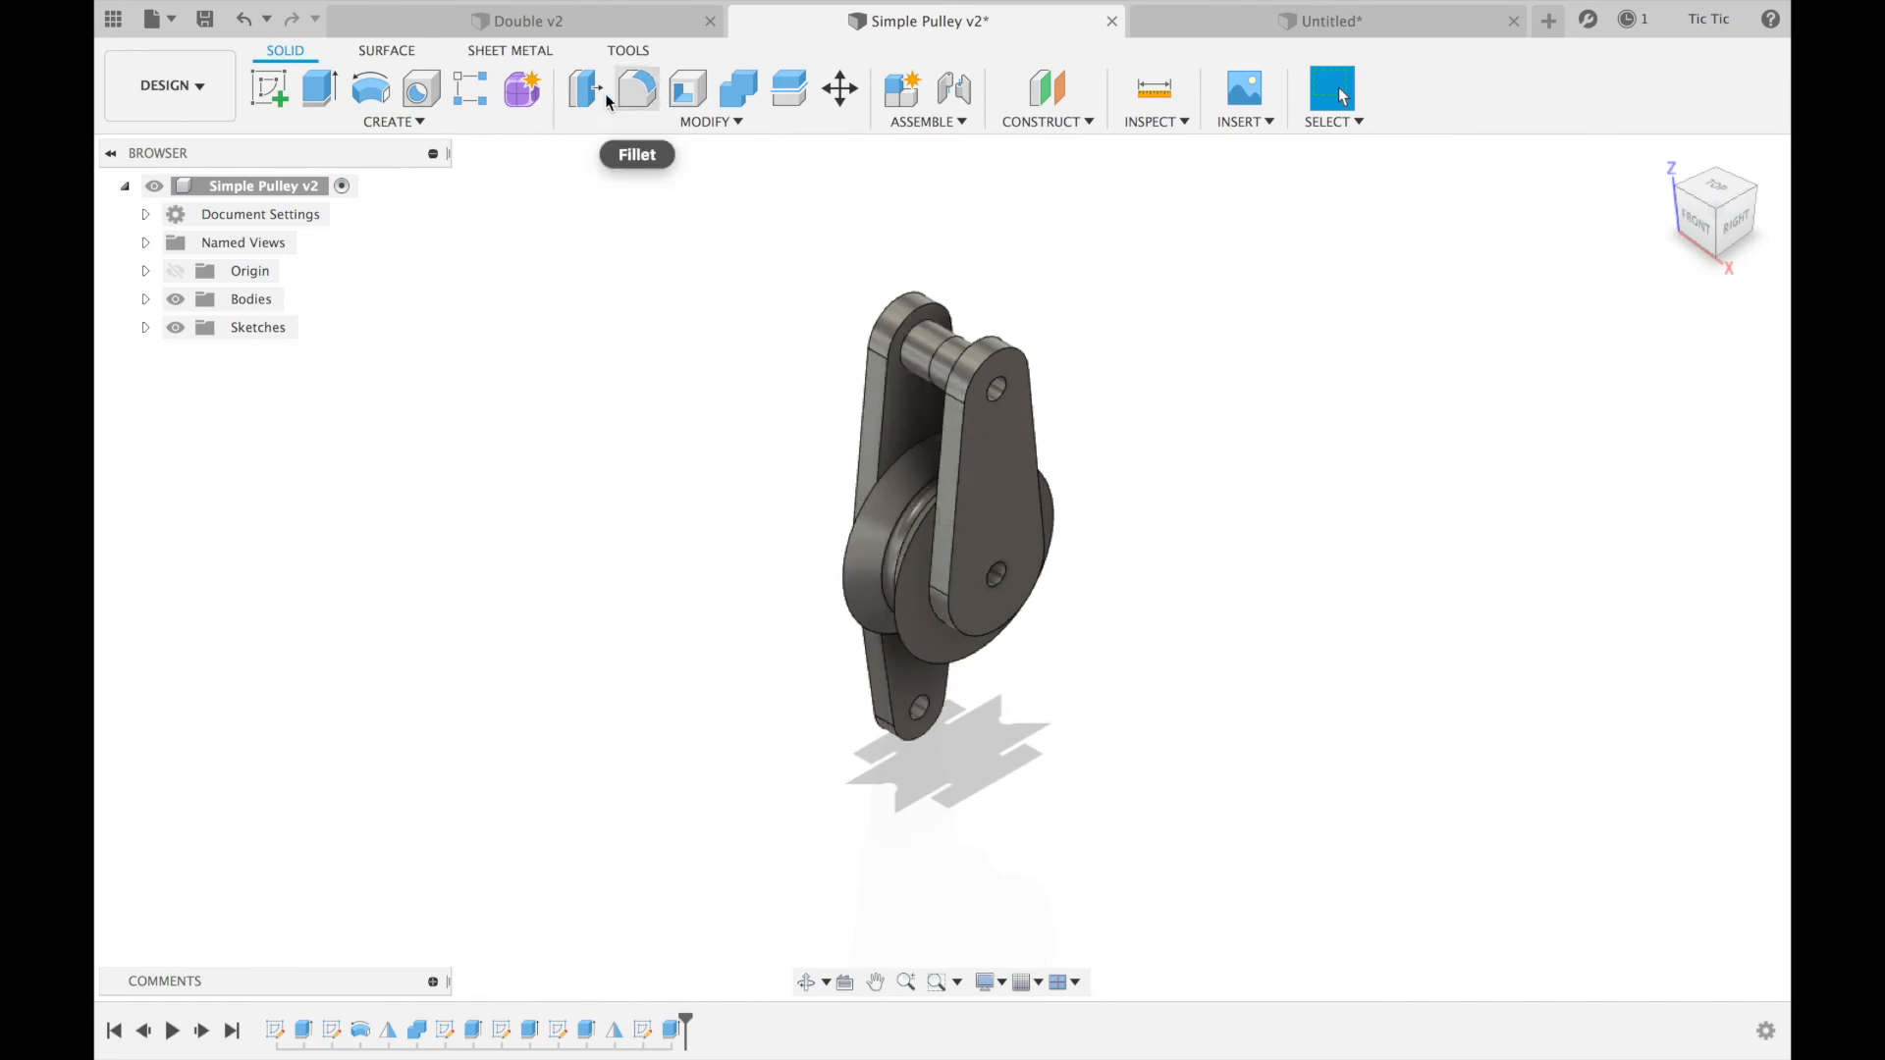
# - Hide every body except the middle bracket in the Double v2 design to examine its sleeves on both sides, and return to the untitled design
pyautogui.click(562, 21)
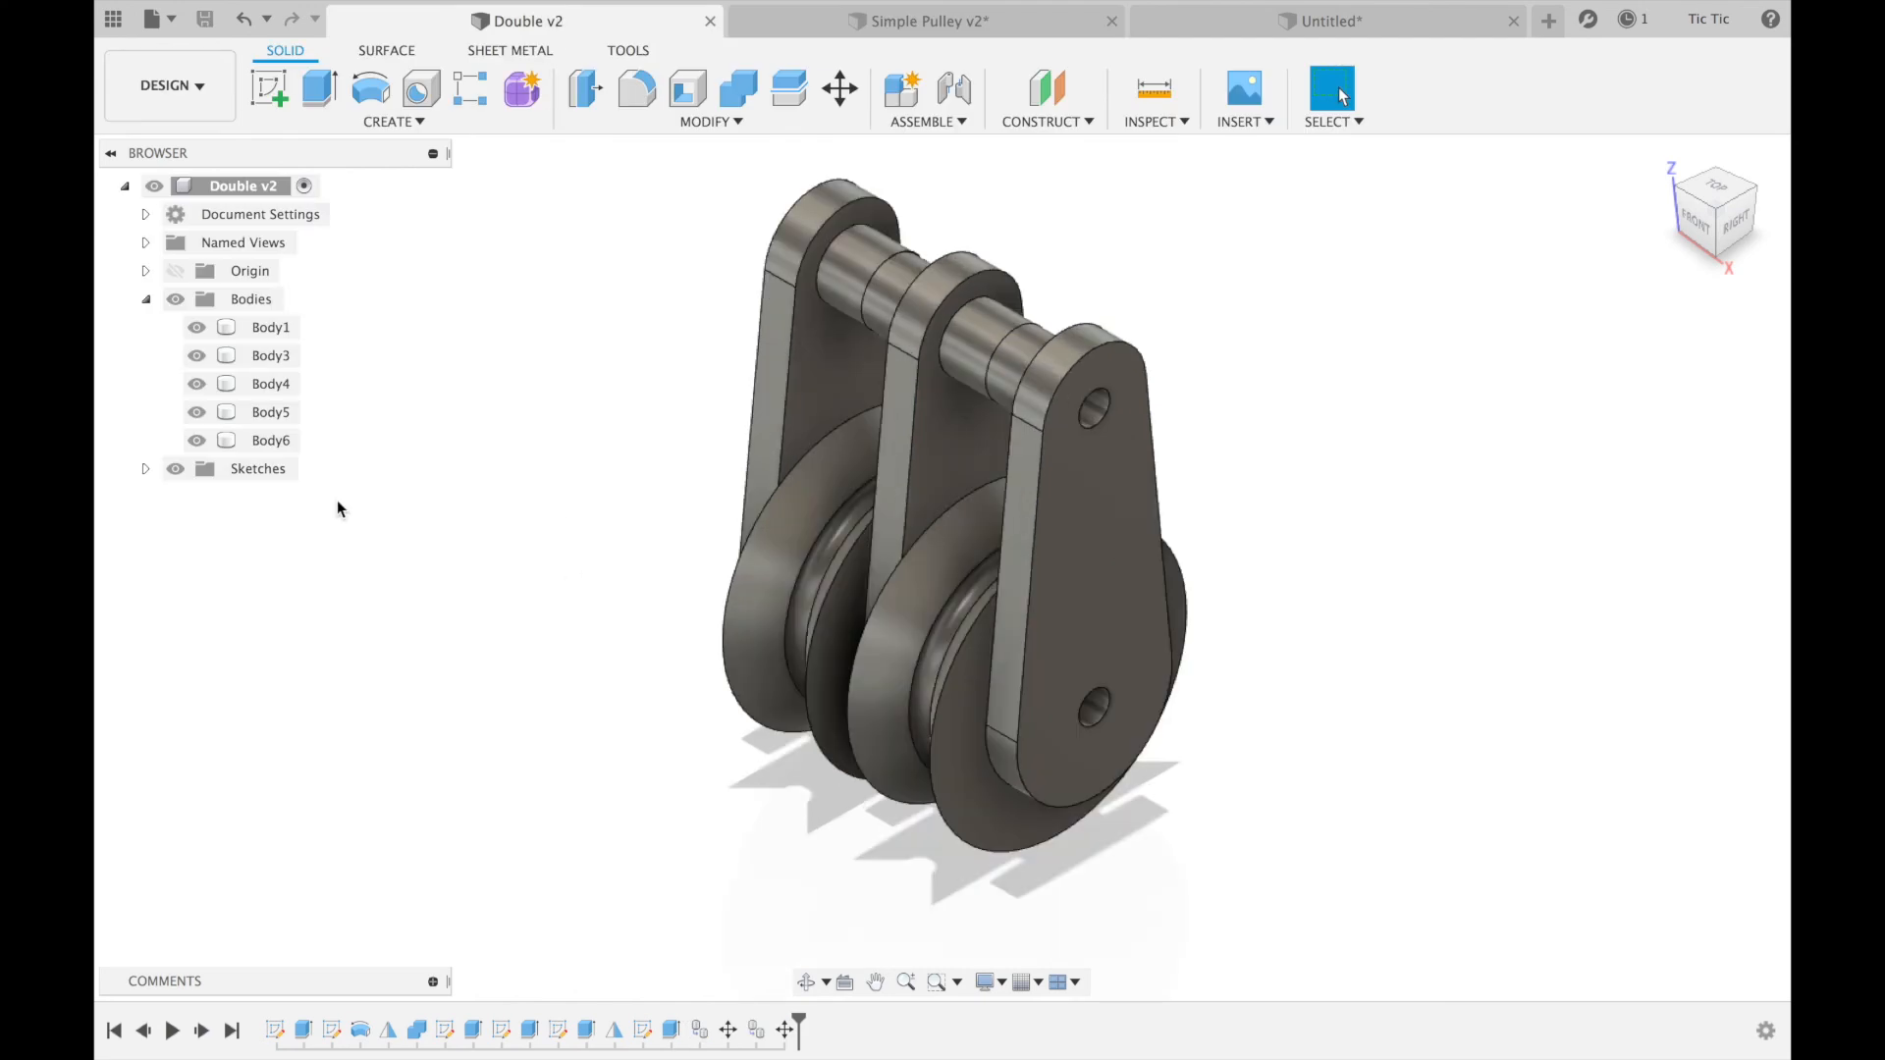
pyautogui.click(197, 328)
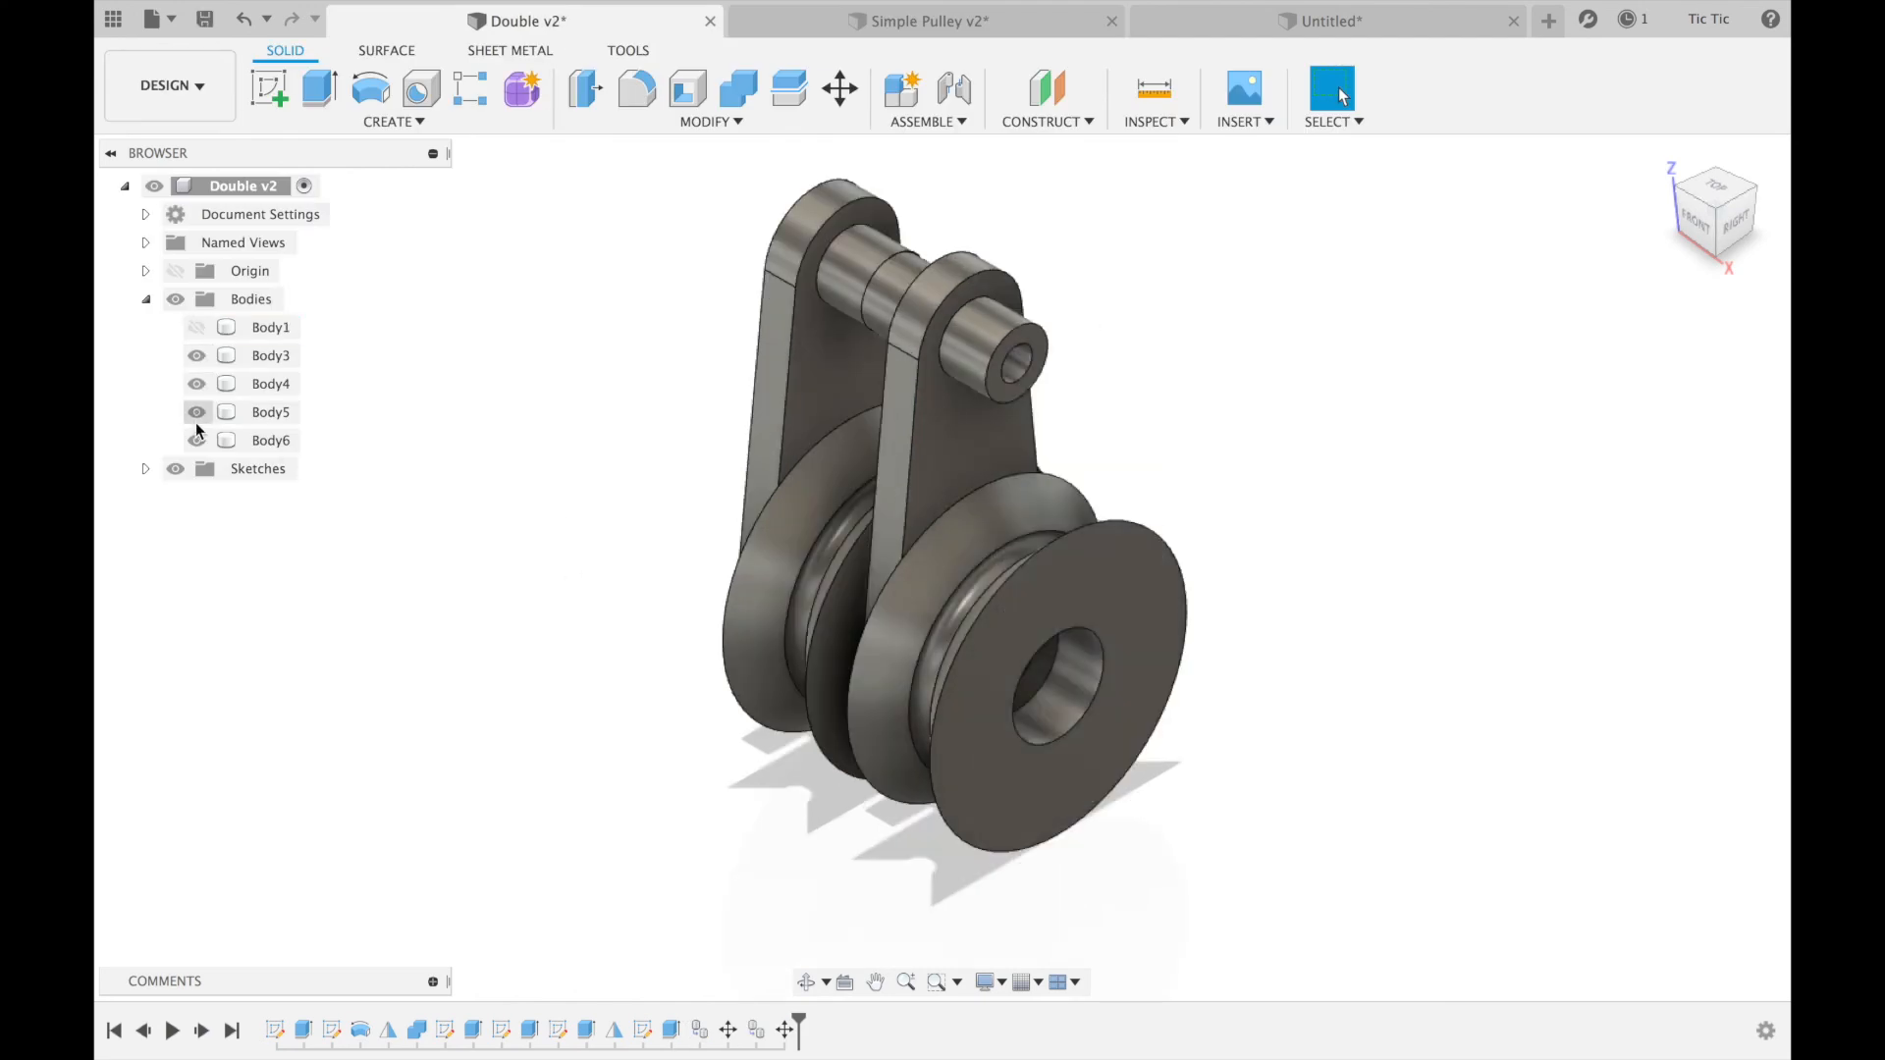
pyautogui.click(197, 439)
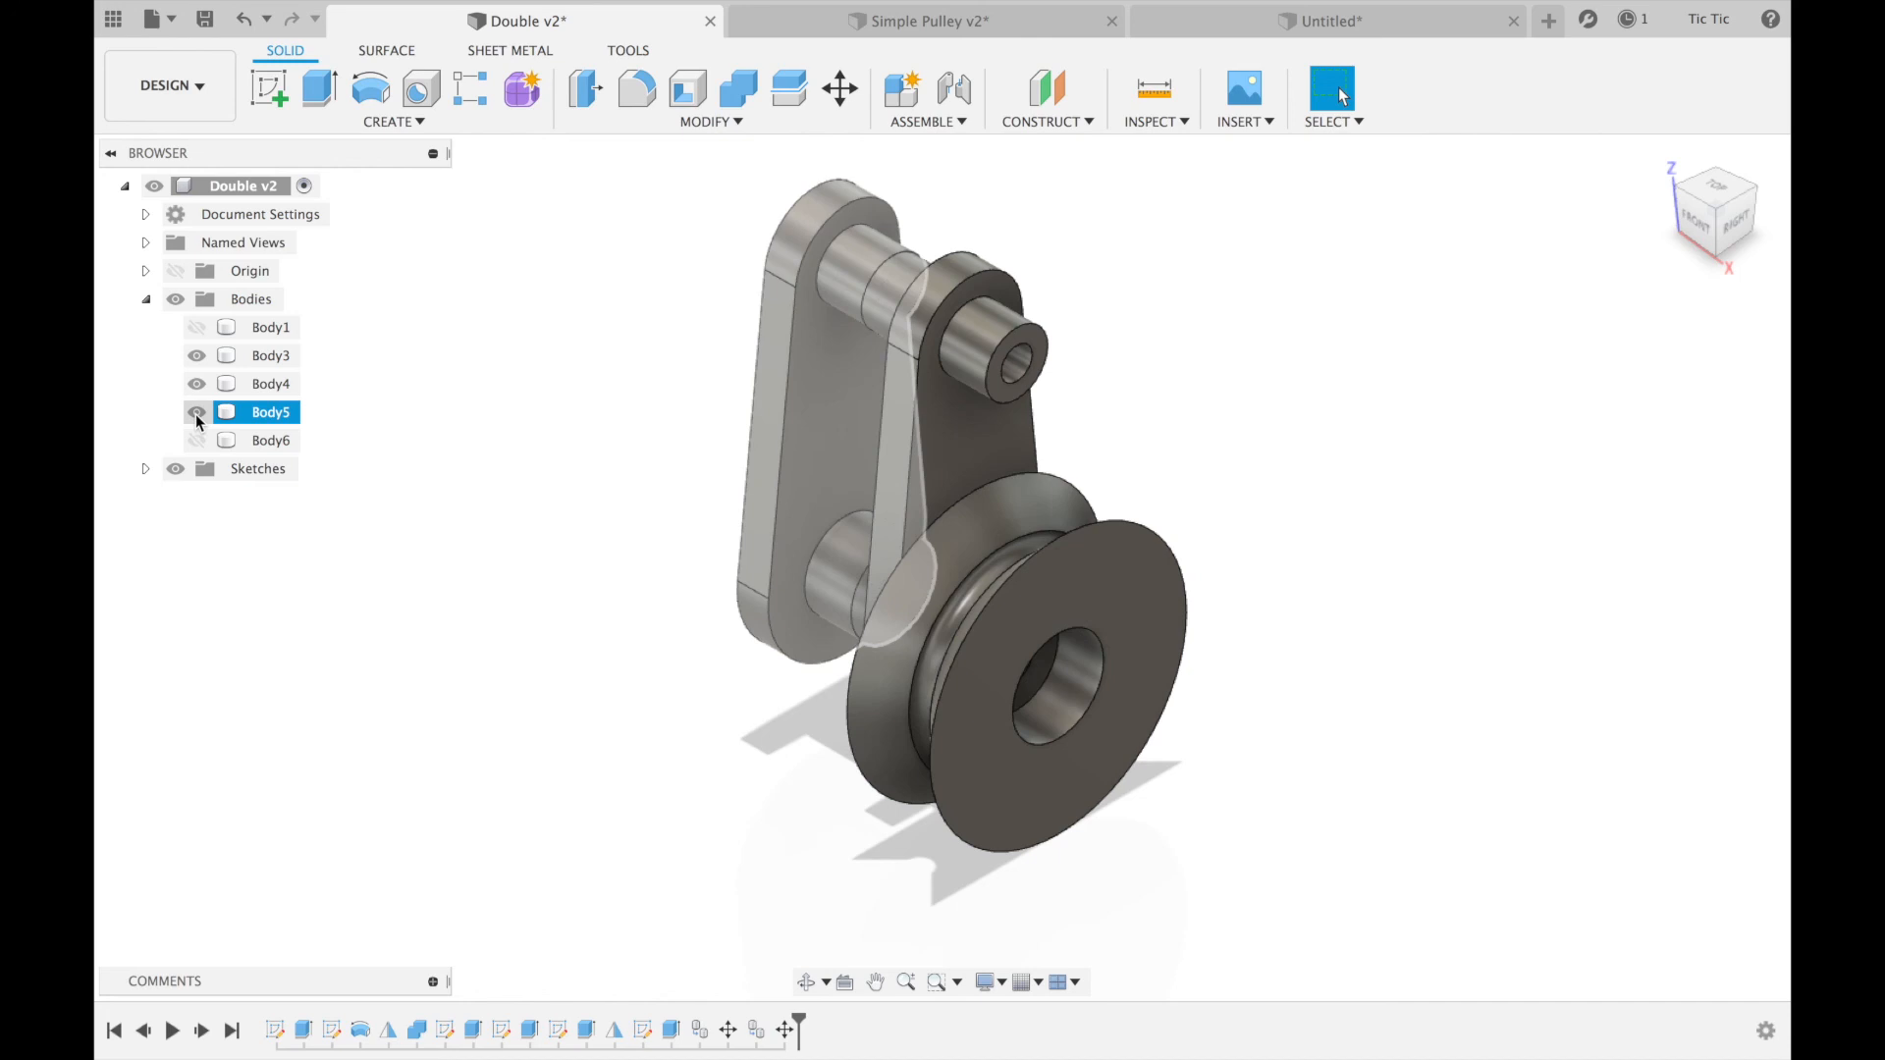
pyautogui.click(196, 412)
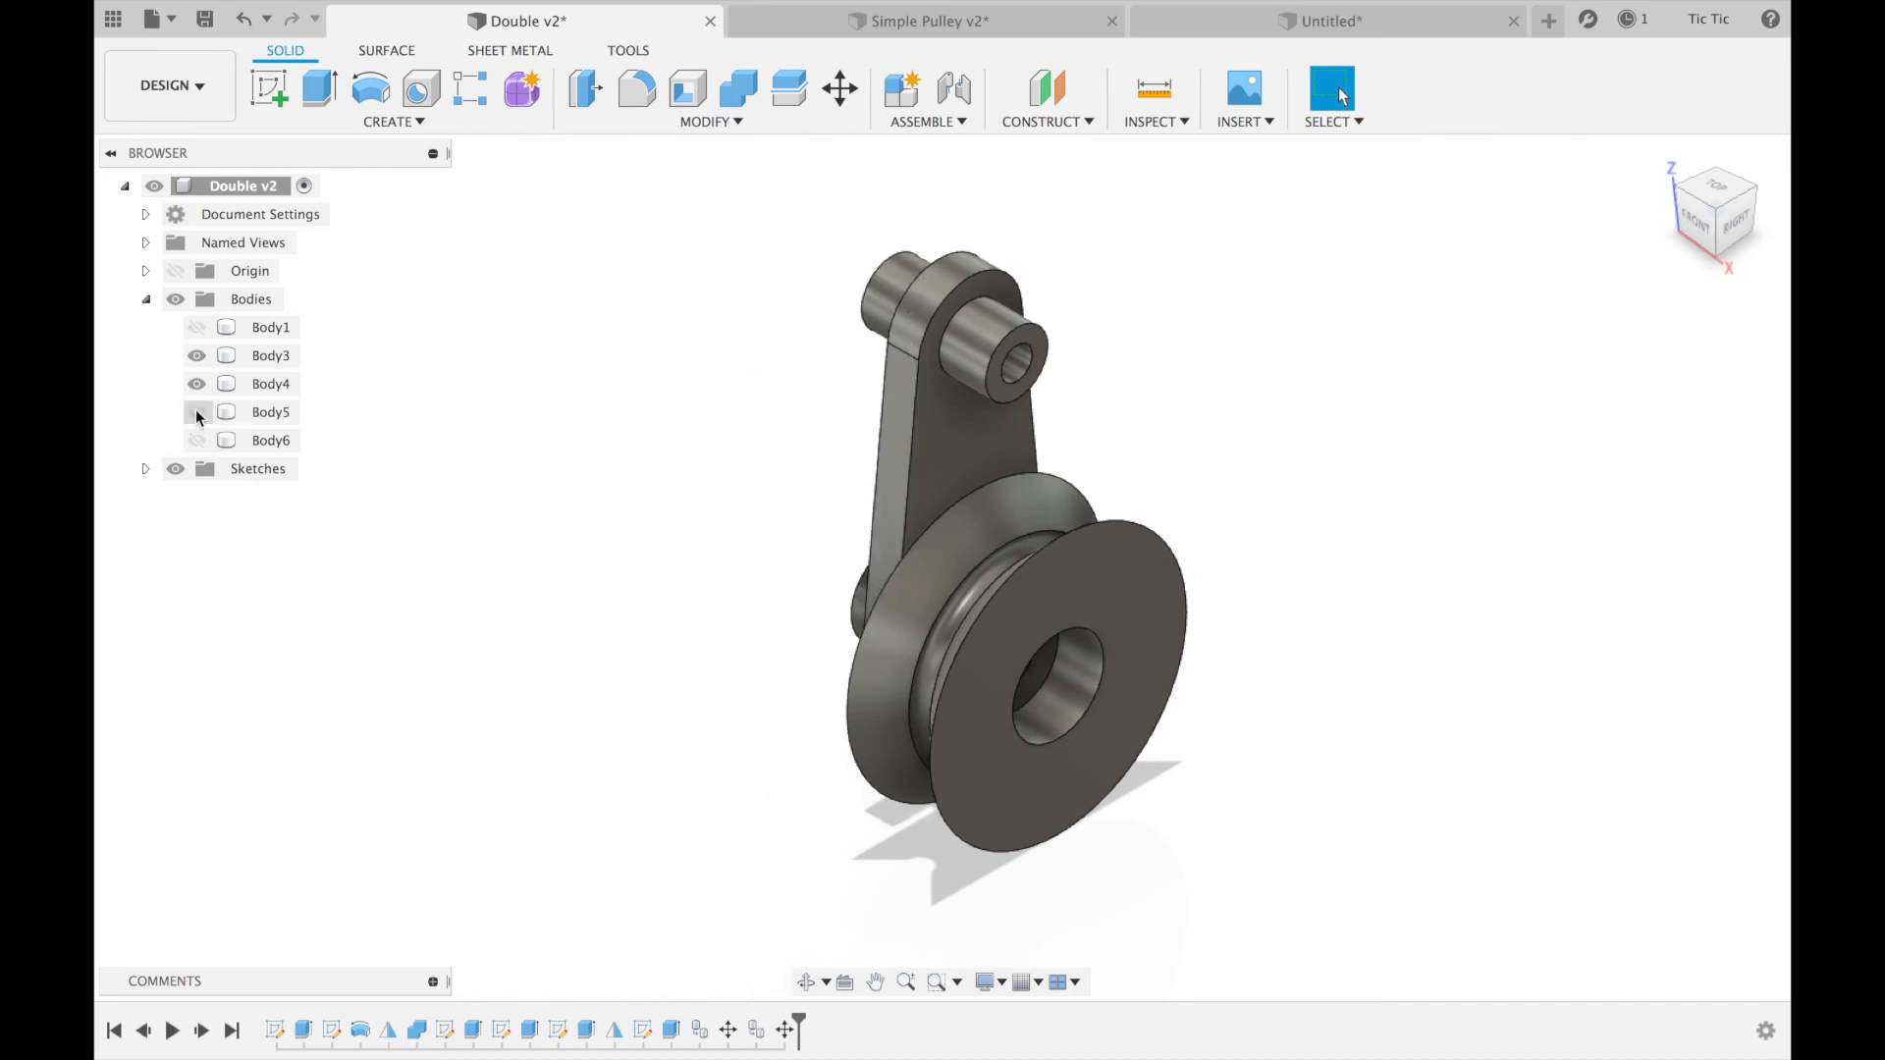
pyautogui.click(196, 357)
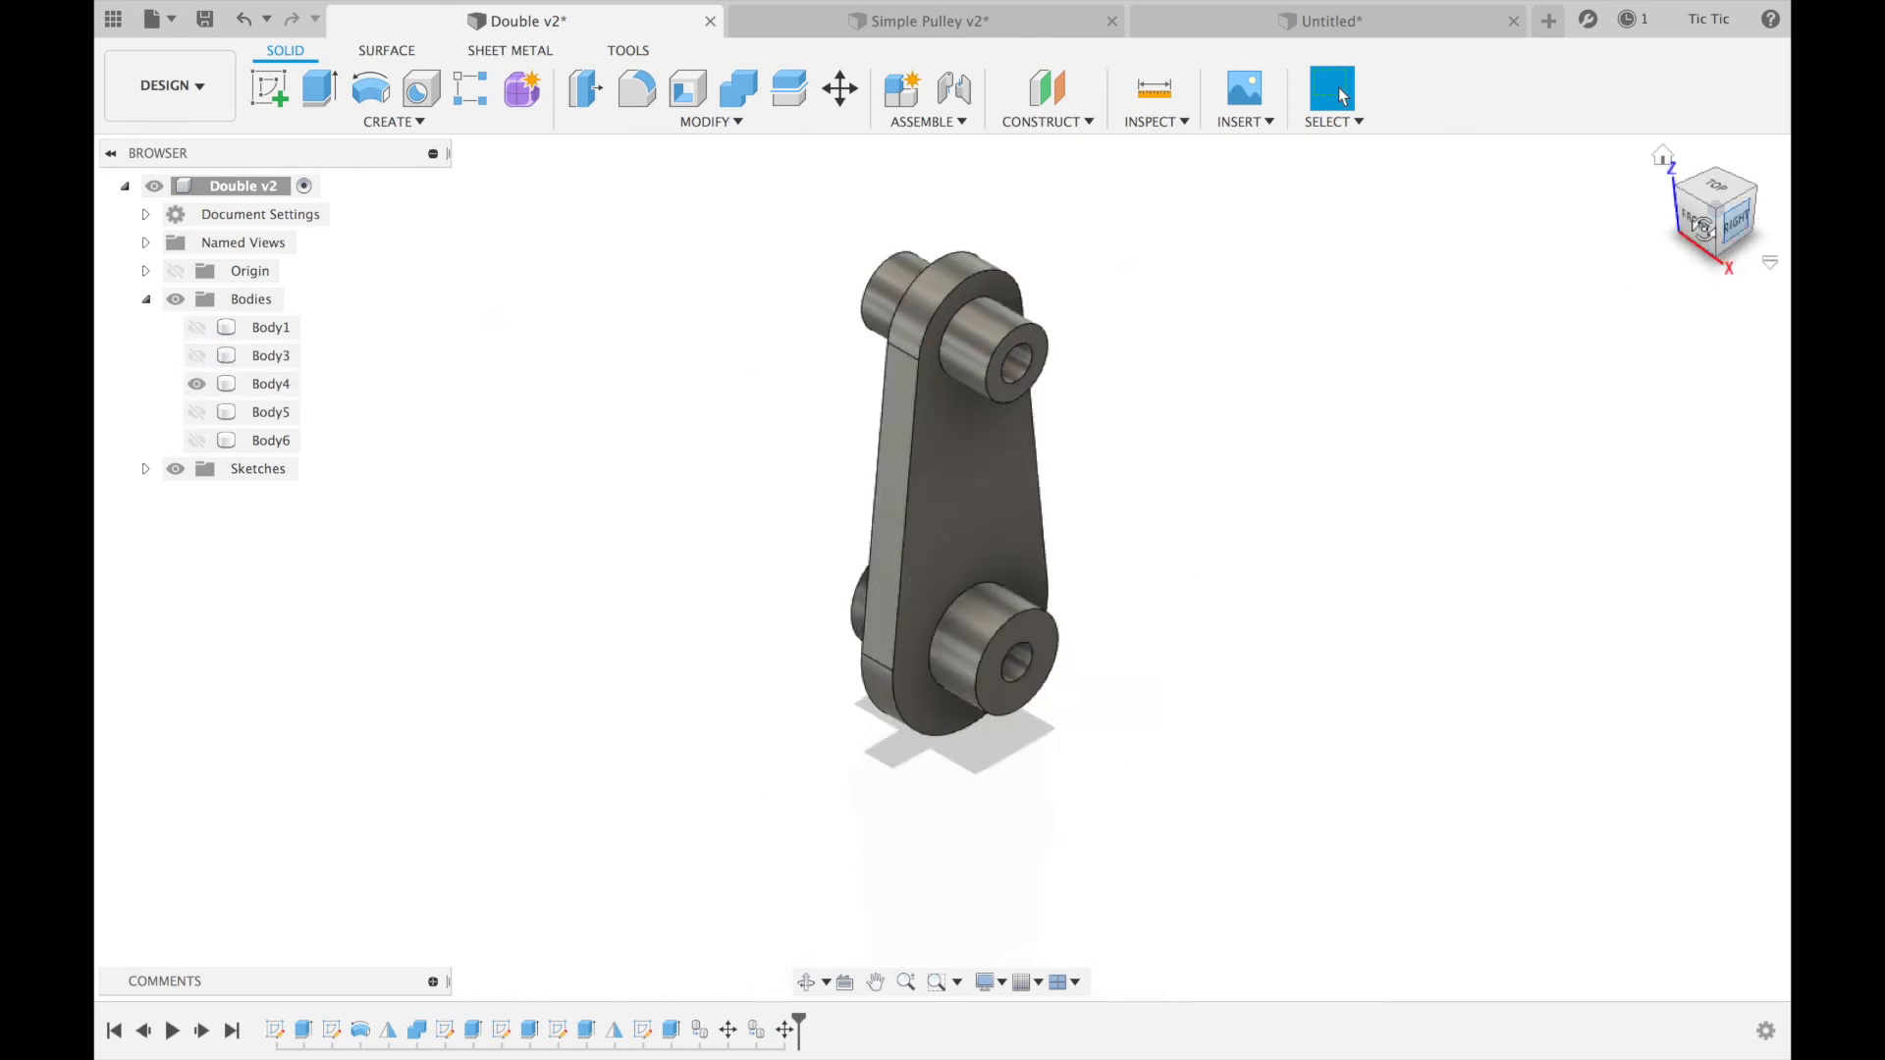
pyautogui.click(1734, 222)
pyautogui.moveTo(1782, 229); pyautogui.dragTo(1728, 237)
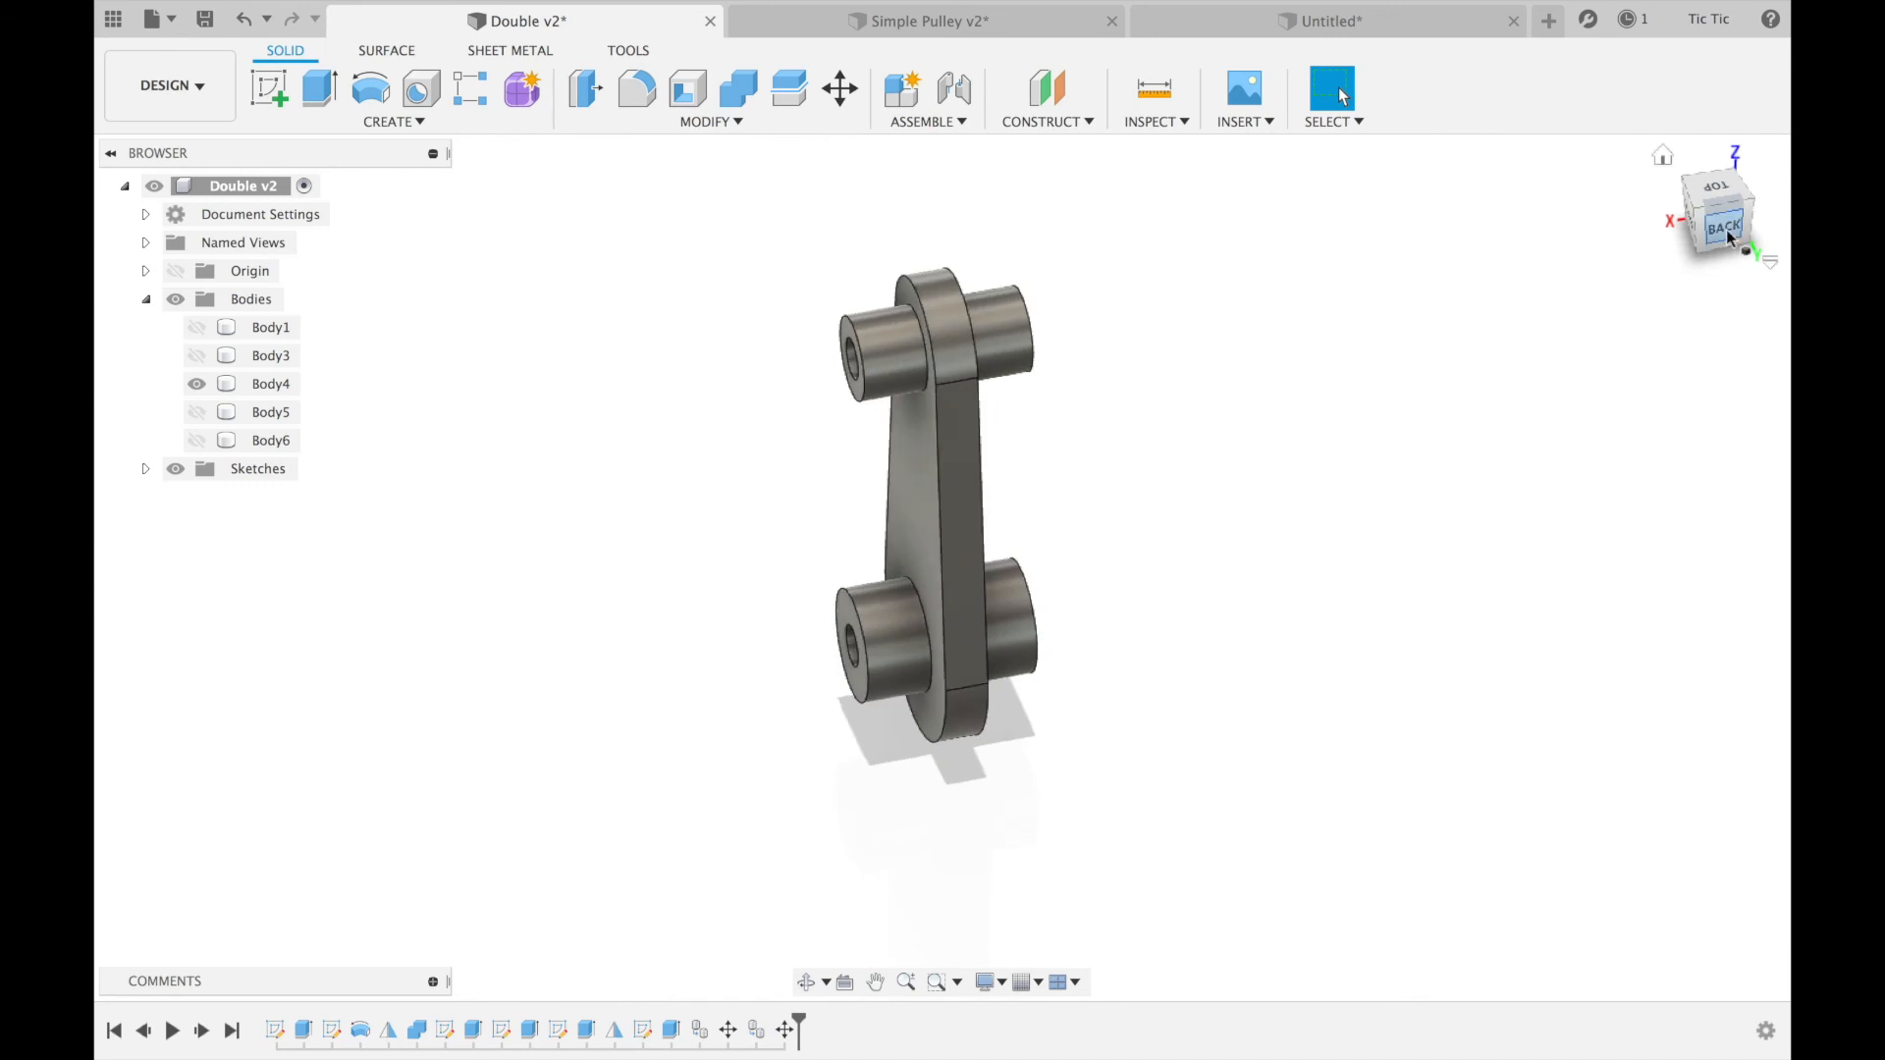
pyautogui.click(1318, 20)
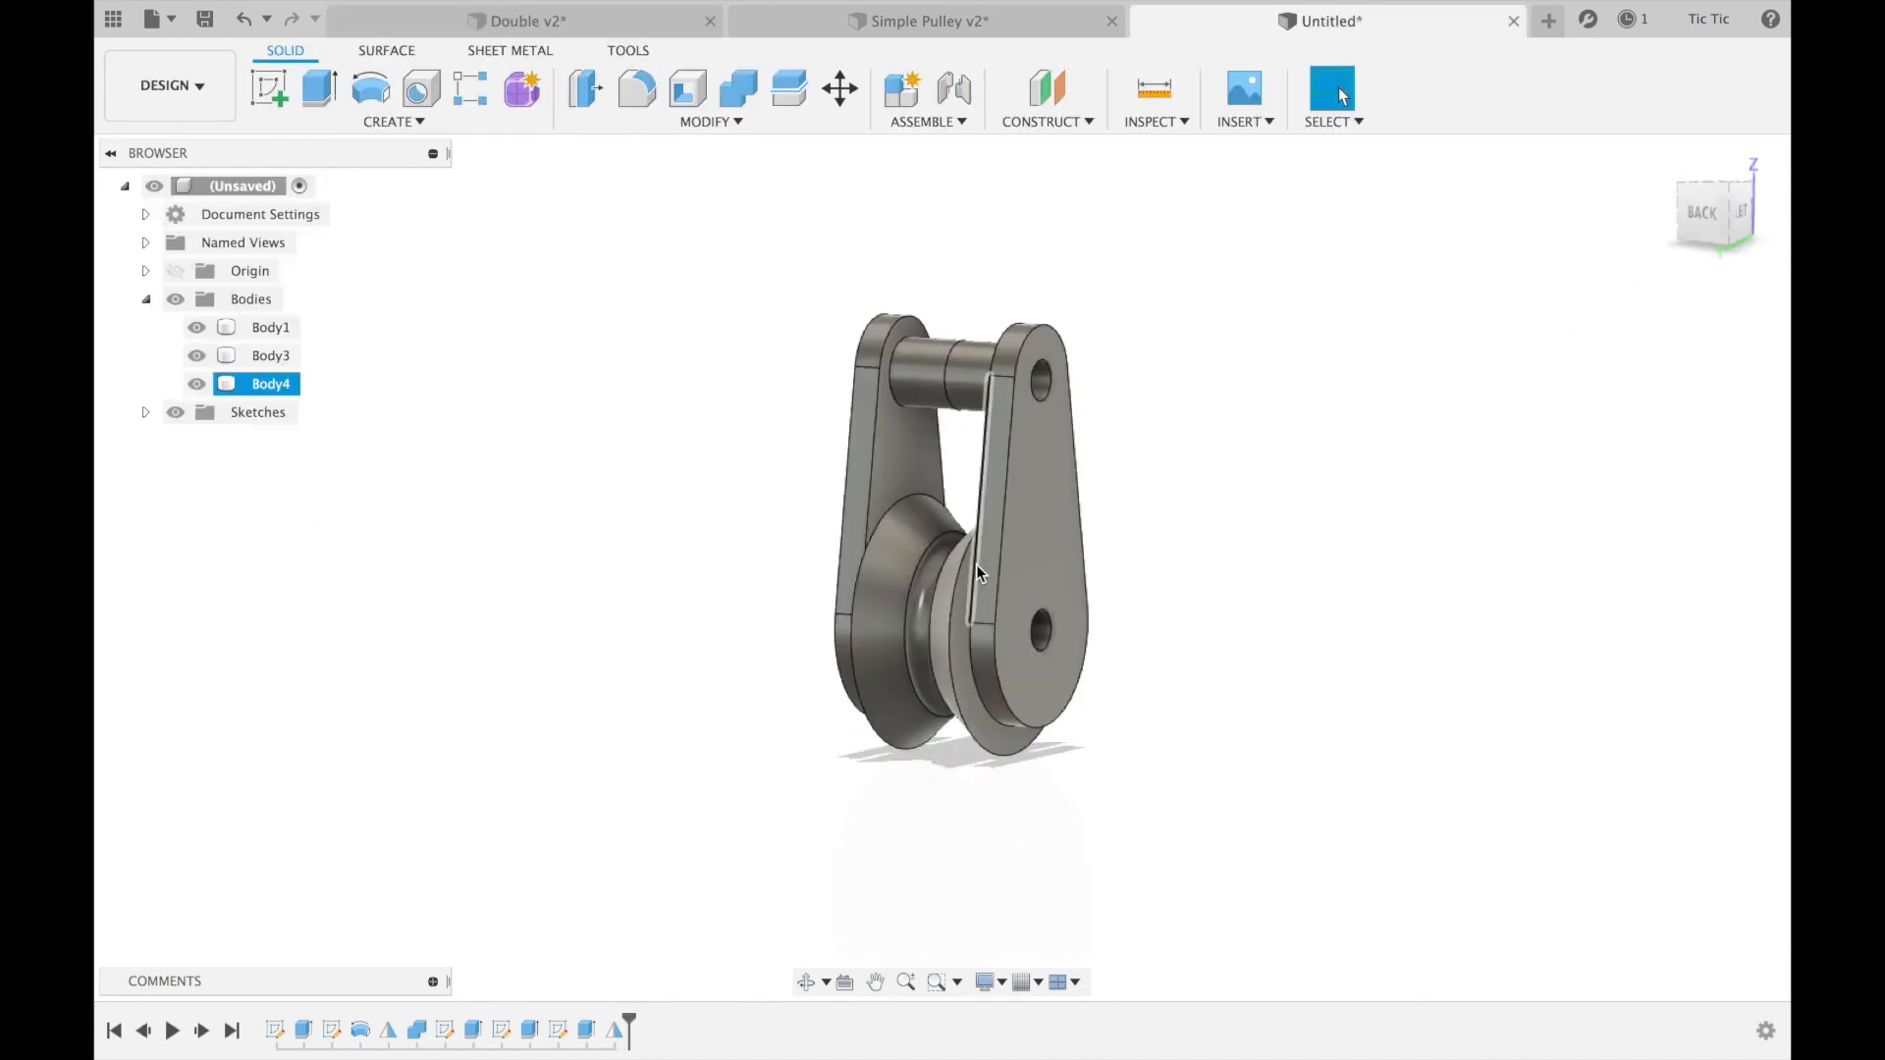